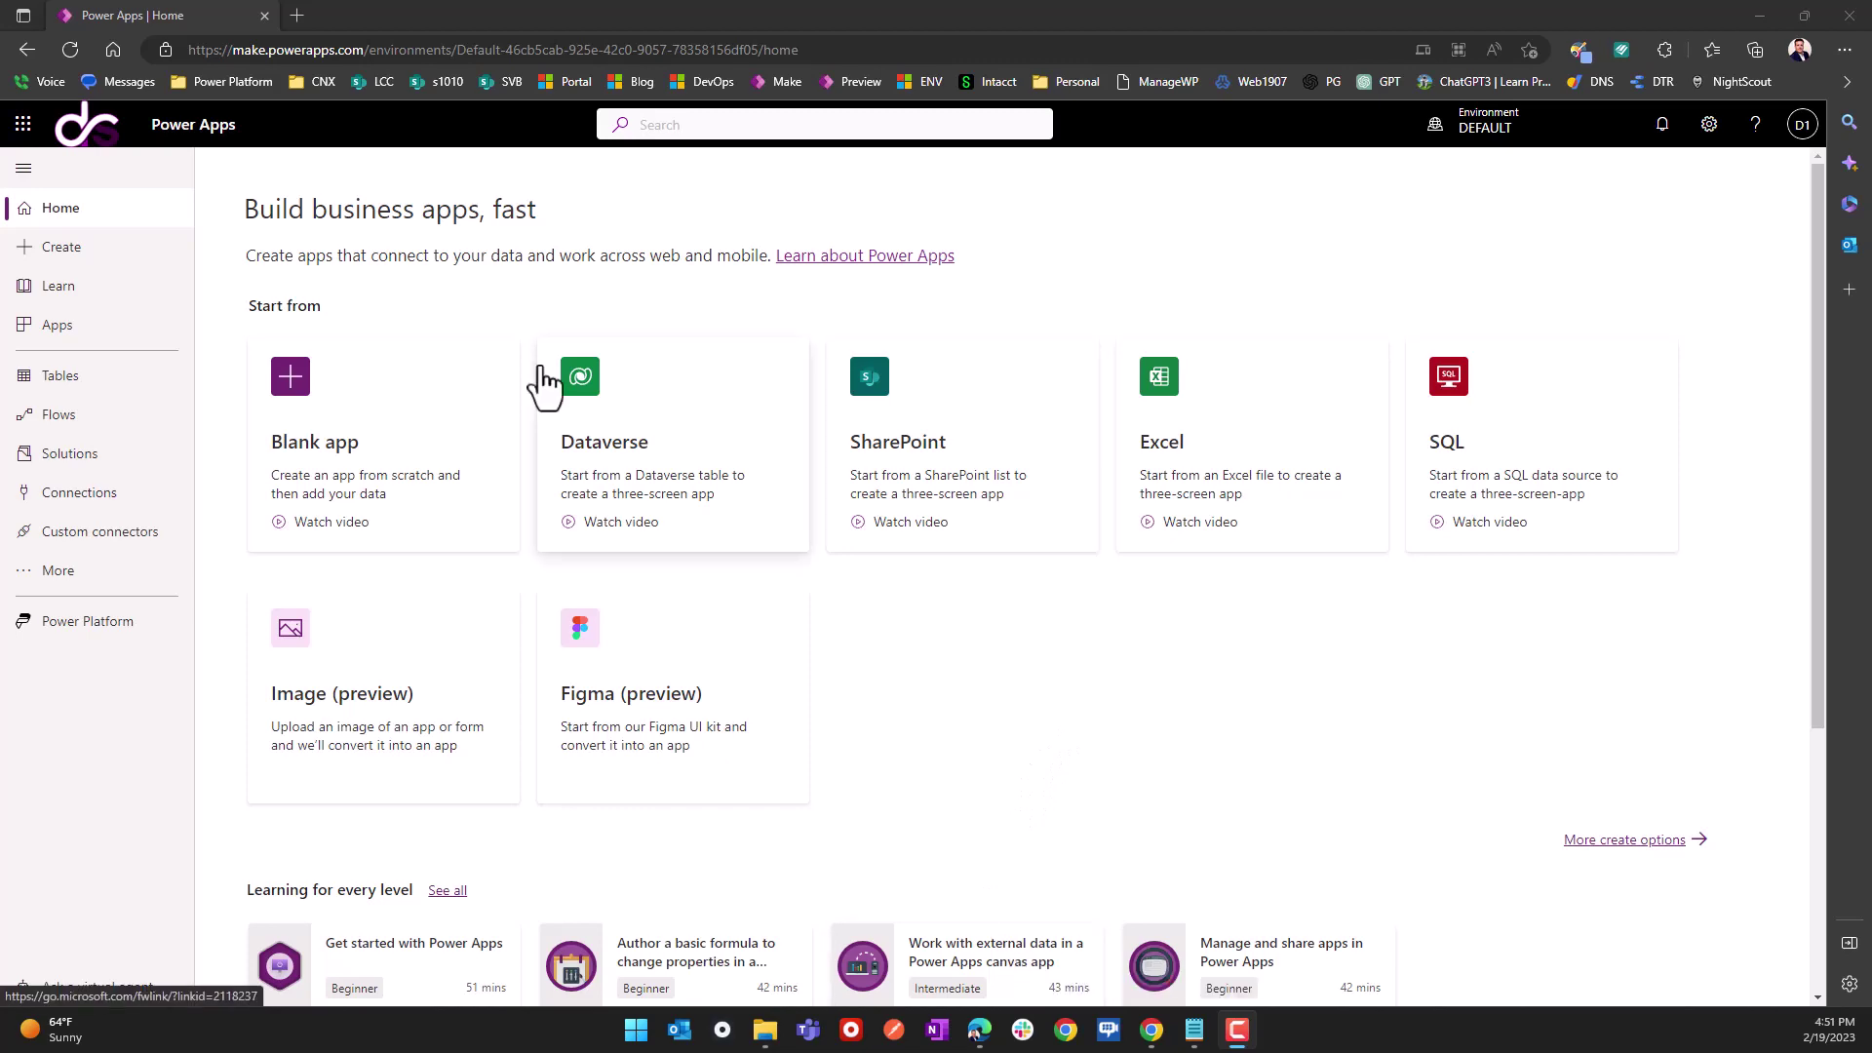
Step: Open the copied ChatGPT Business Writer link in a new tab to inspect its OpenAI API key prompt, and check the signed-in account
left_click(298, 16)
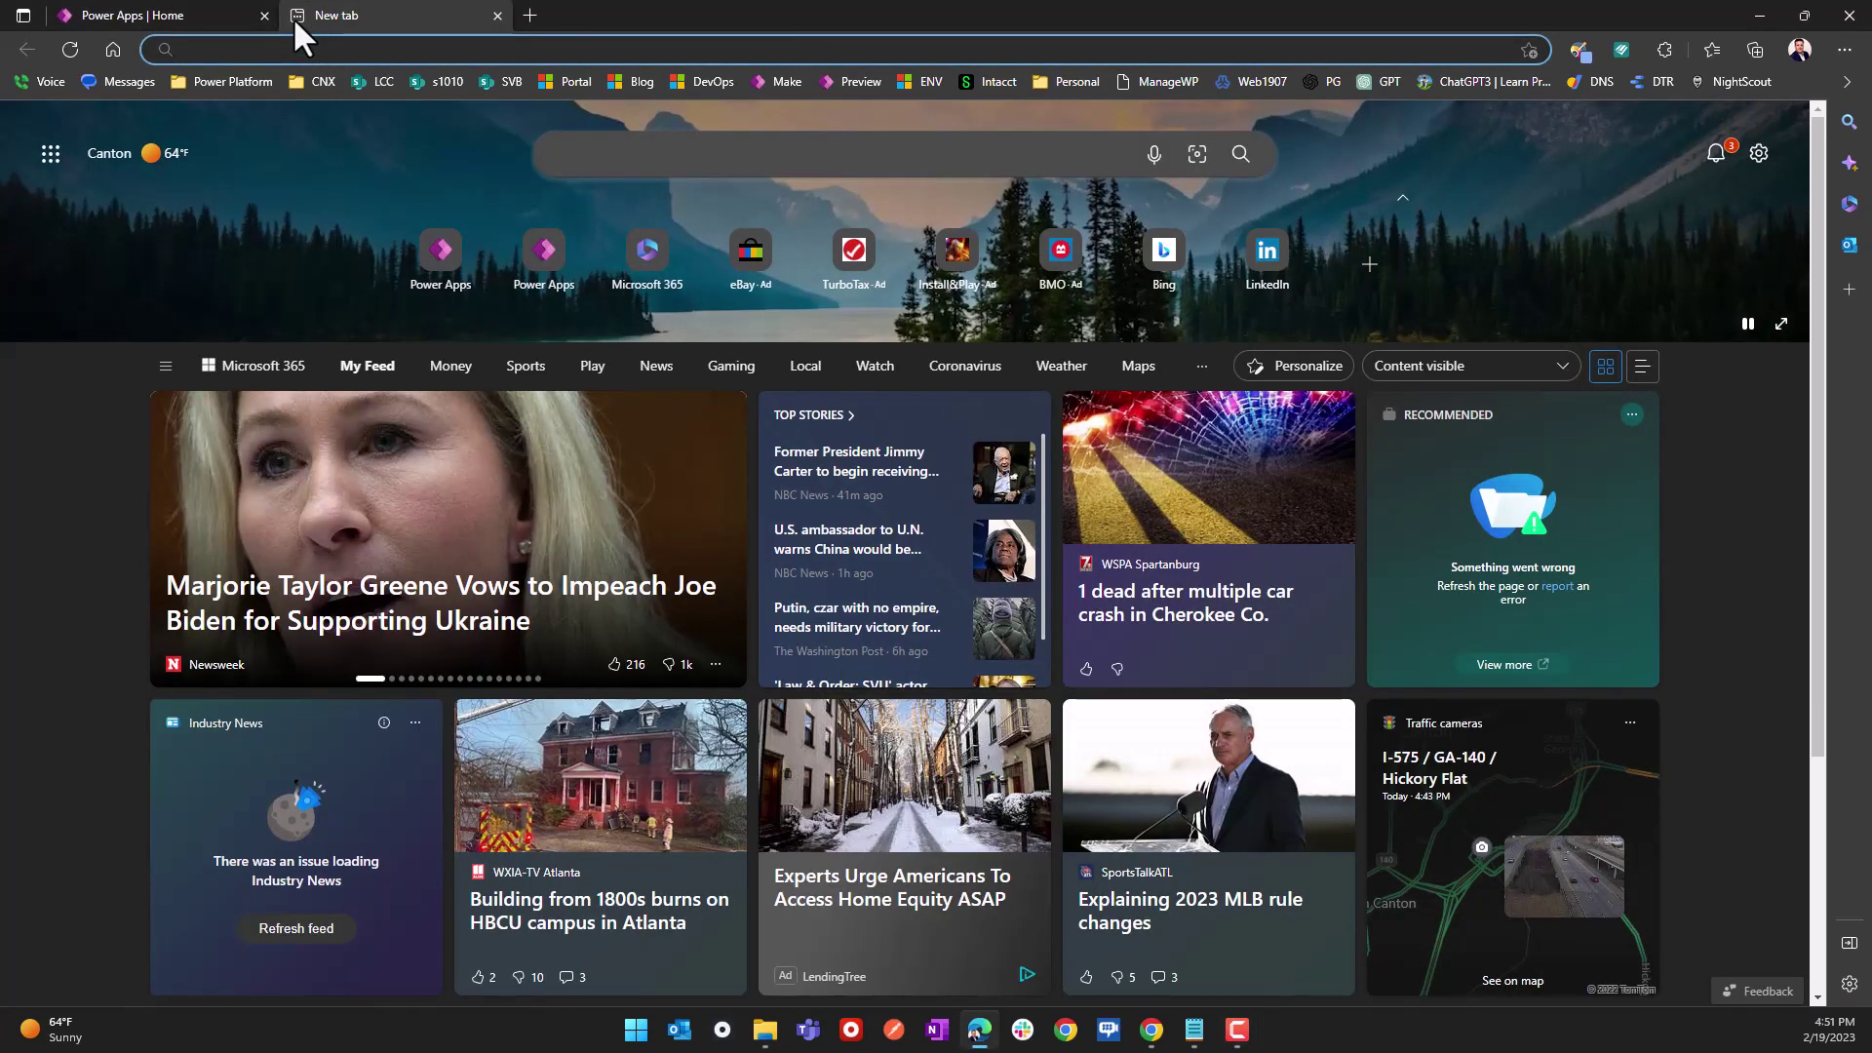
key("ctrl+v")
key("Return")
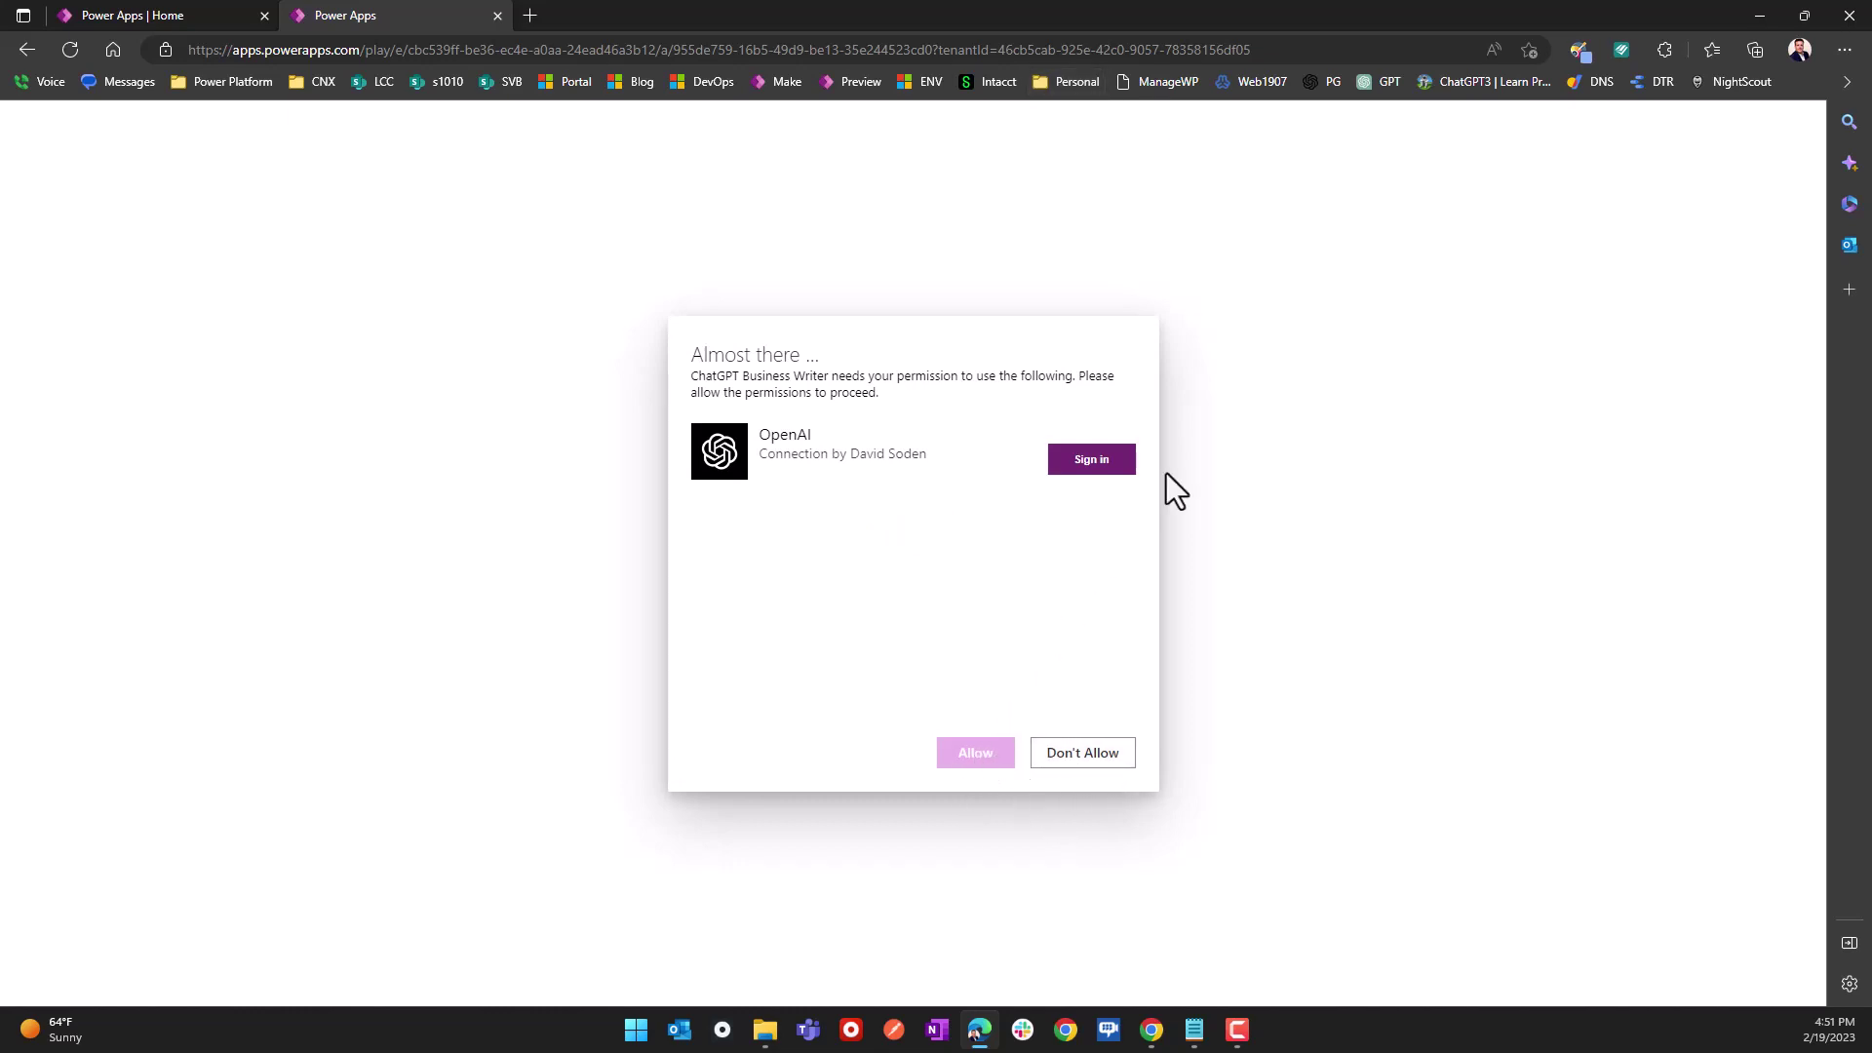
left_click(1094, 460)
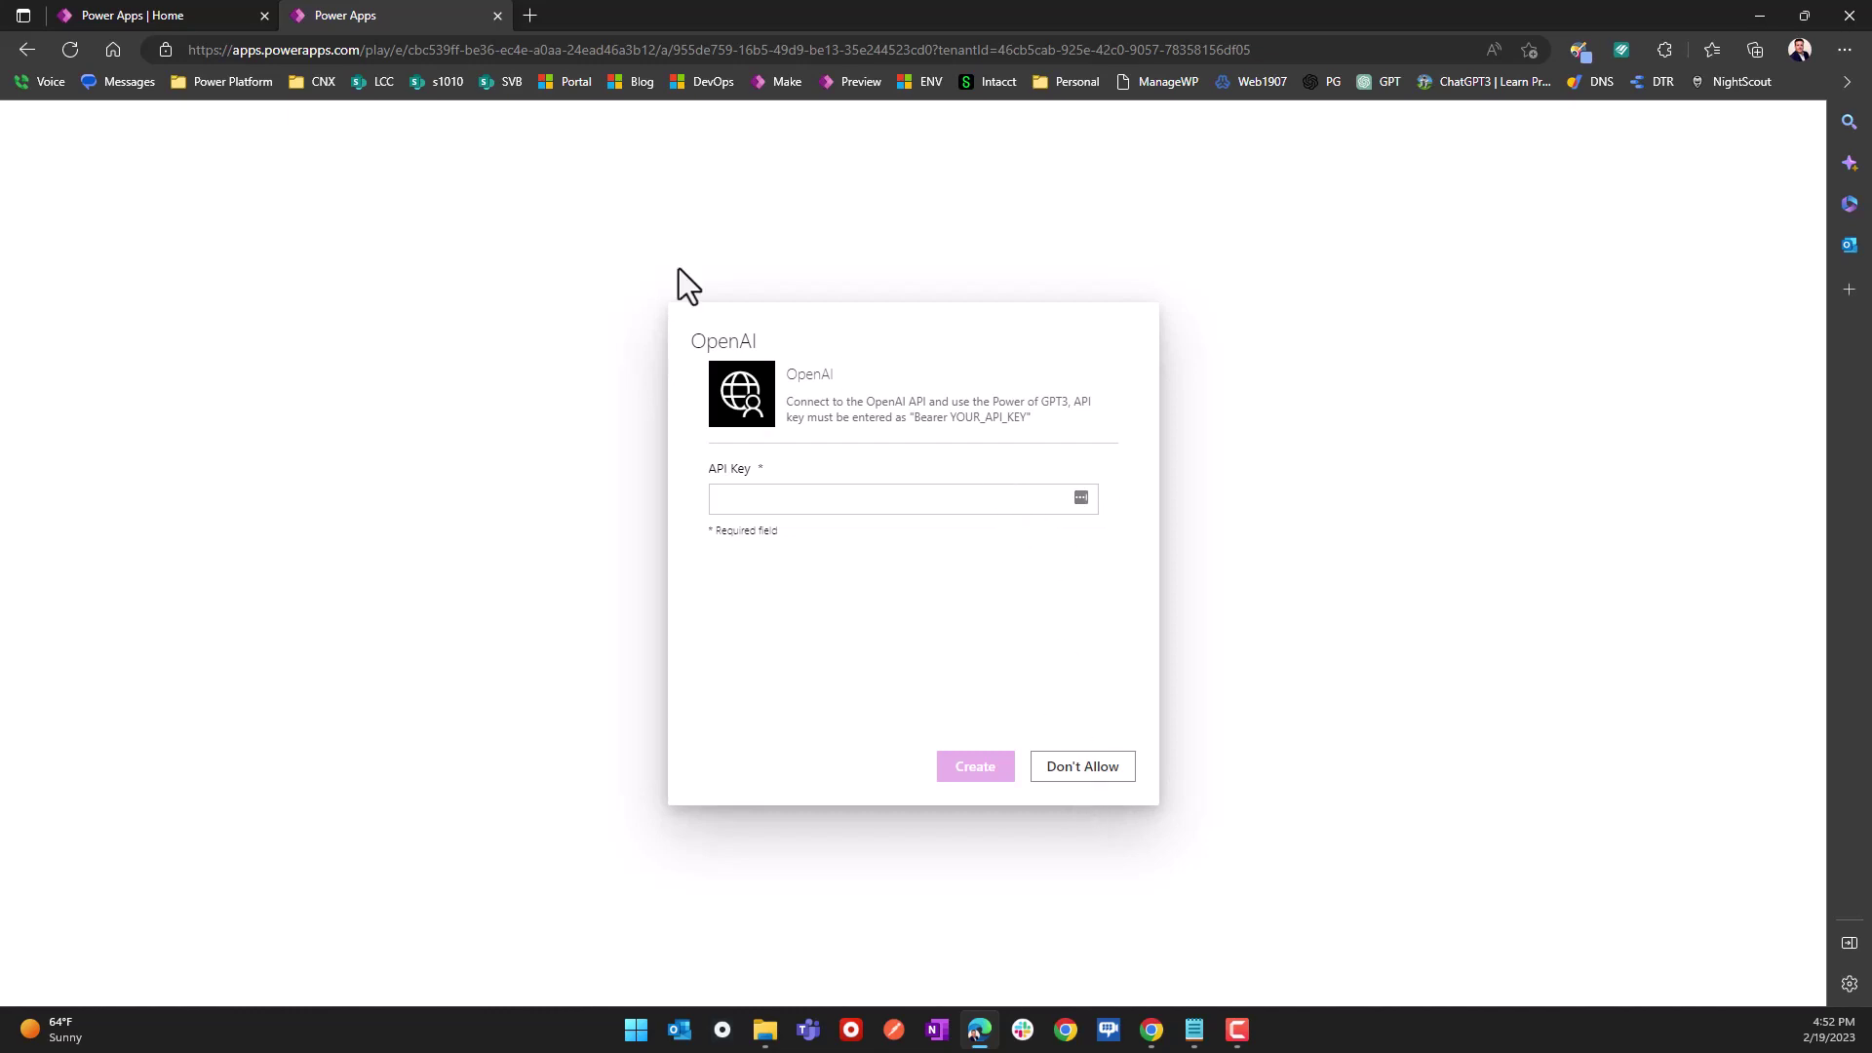
left_click(497, 16)
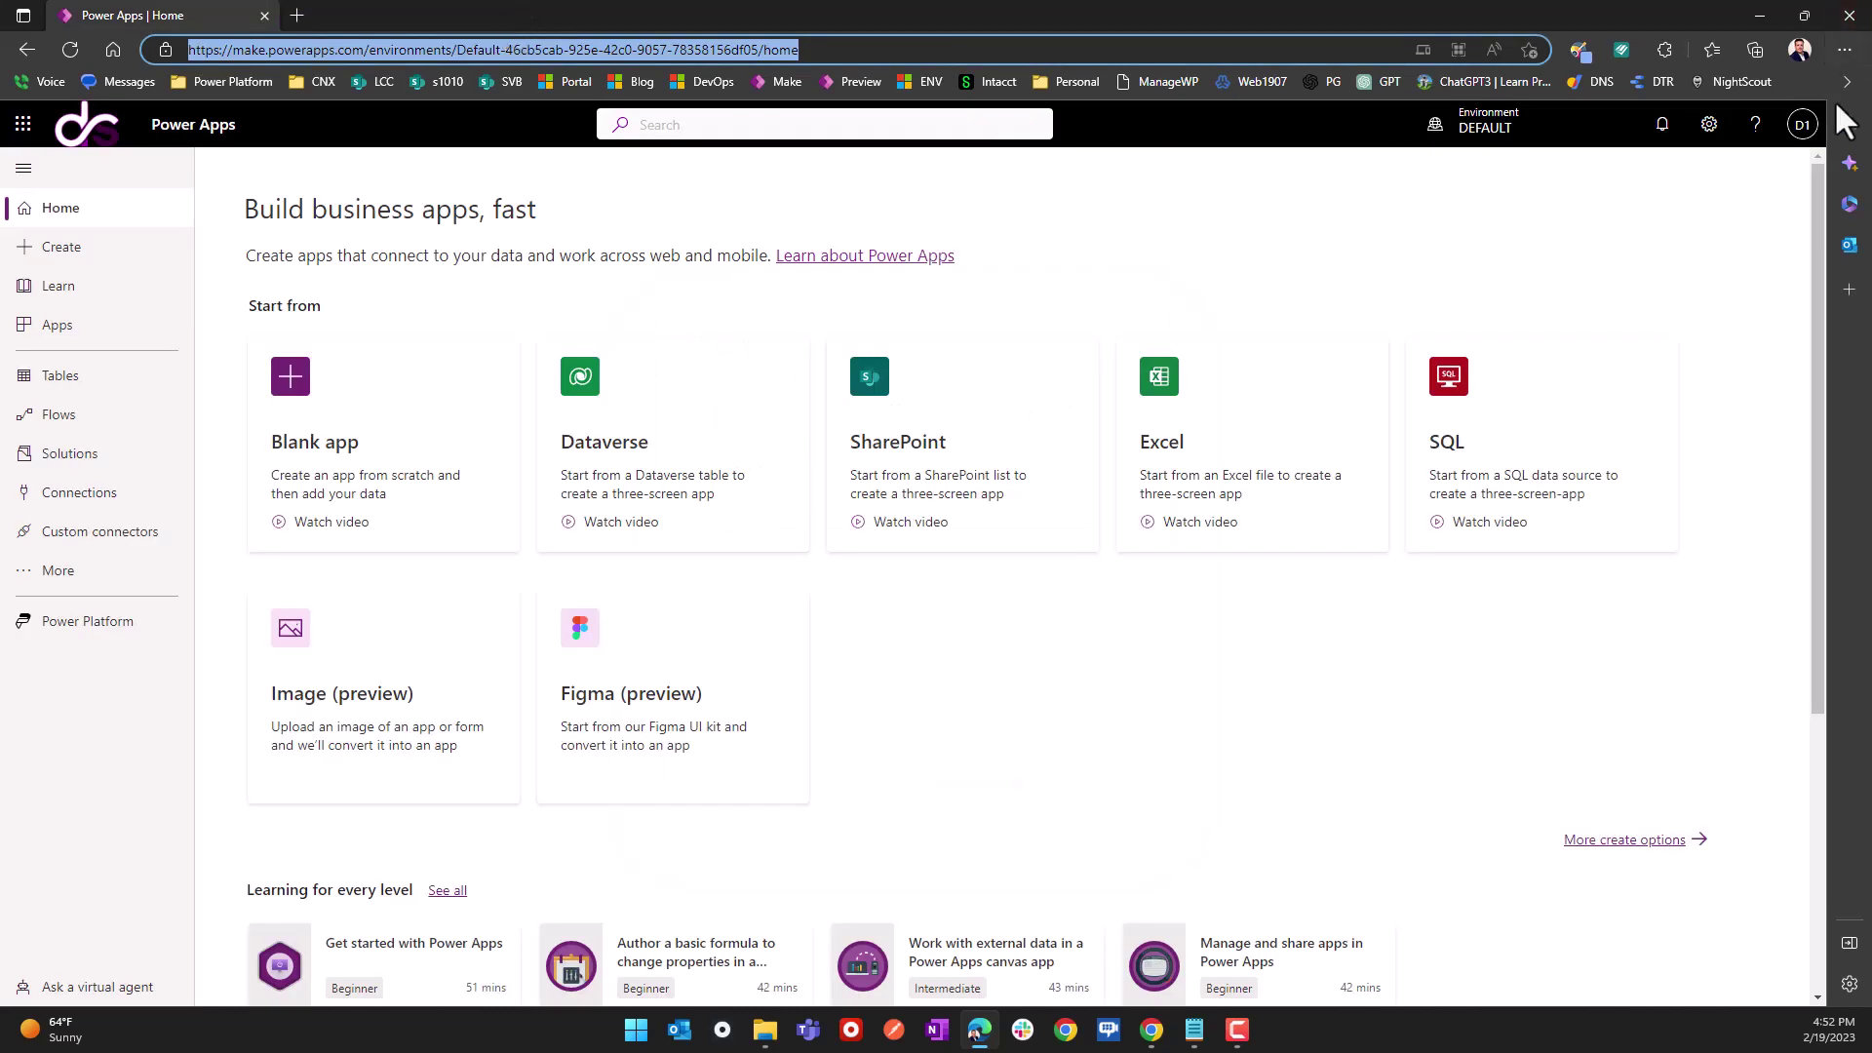
left_click(1803, 124)
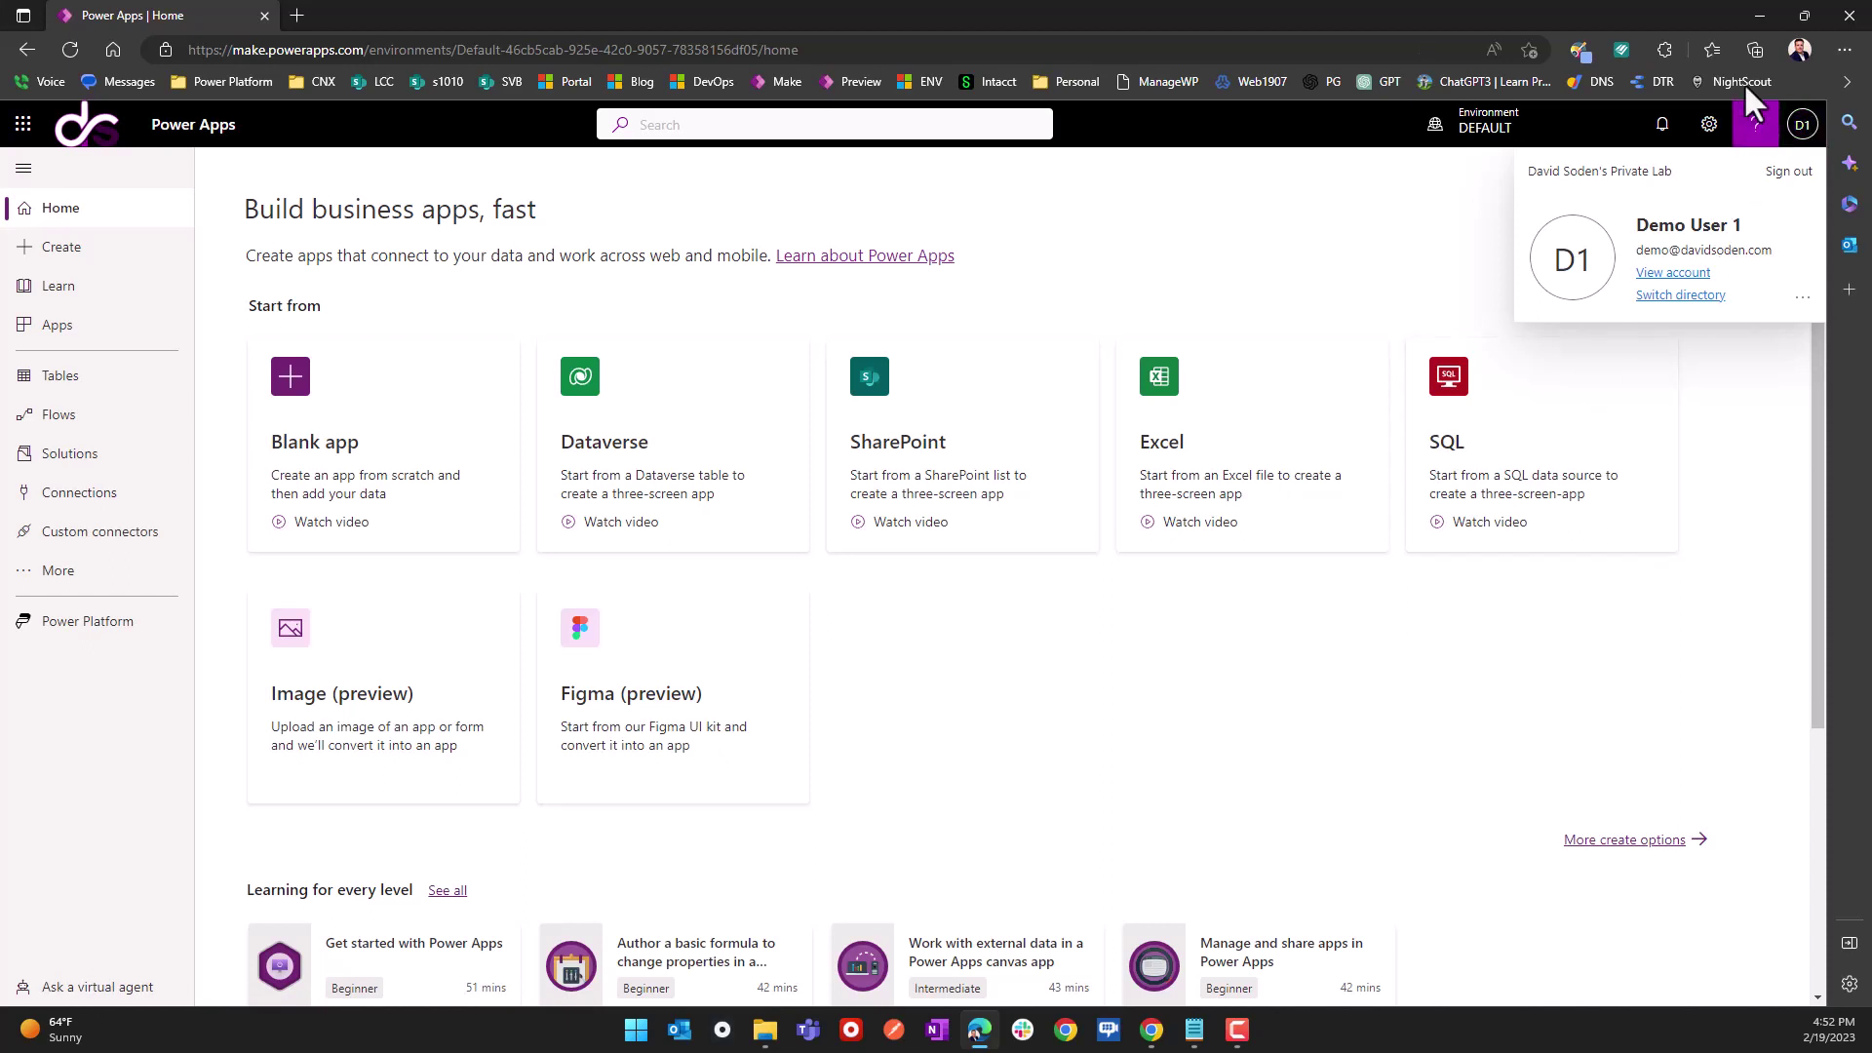
left_click(1761, 17)
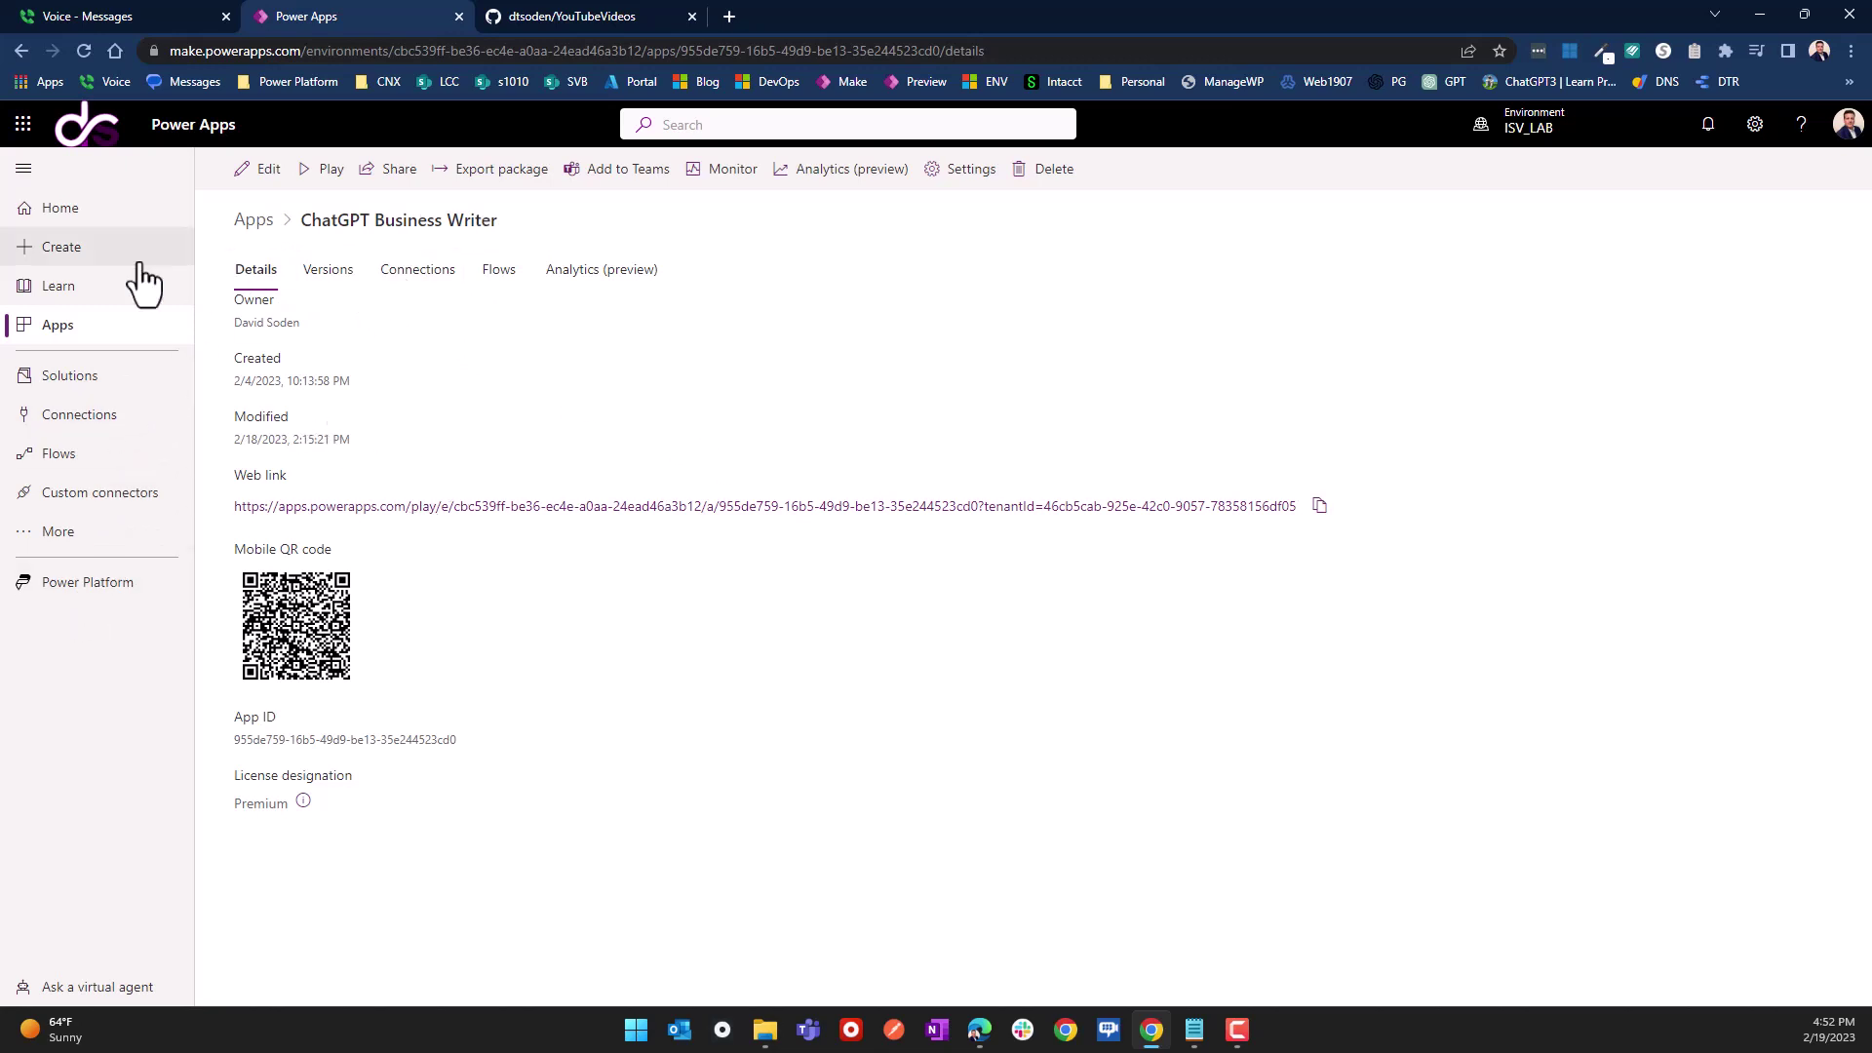
Step: Run ChatGPT Business Writer from the ISV_LAB environment's app list and view its blog and sales email screens
left_click(72, 383)
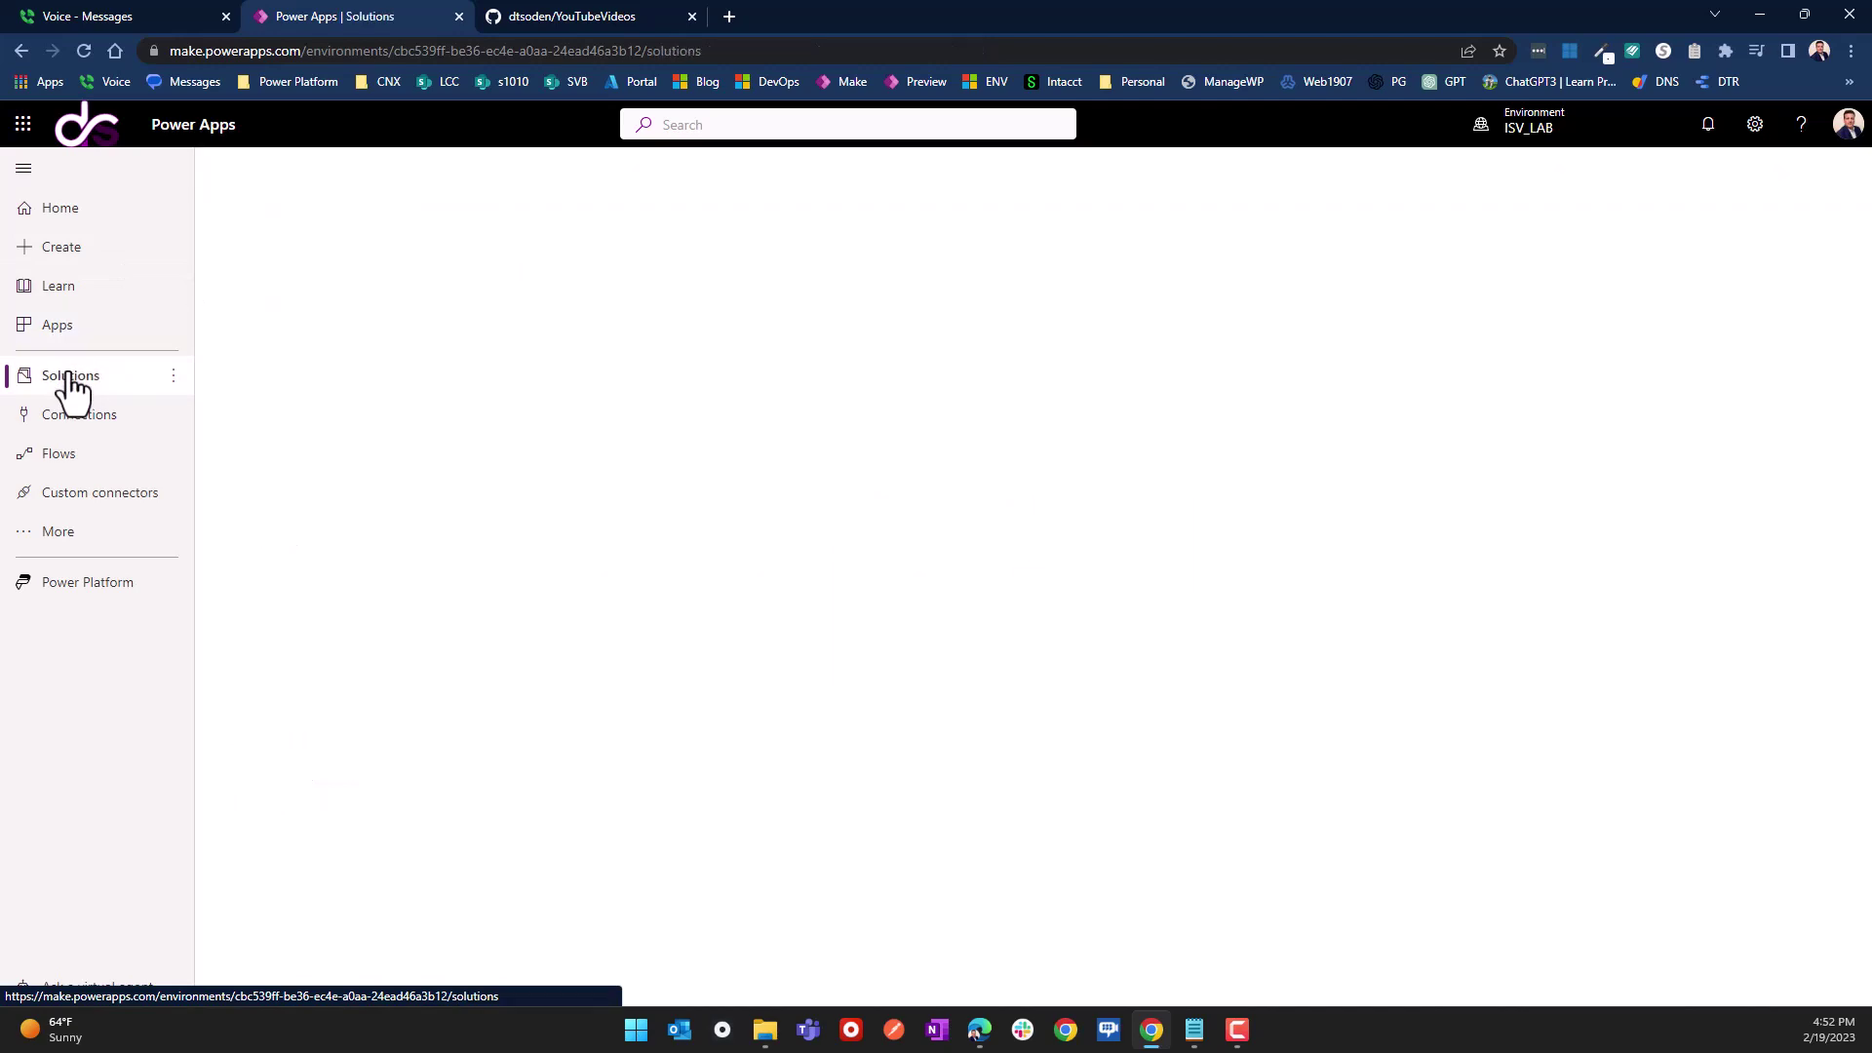
left_click(56, 330)
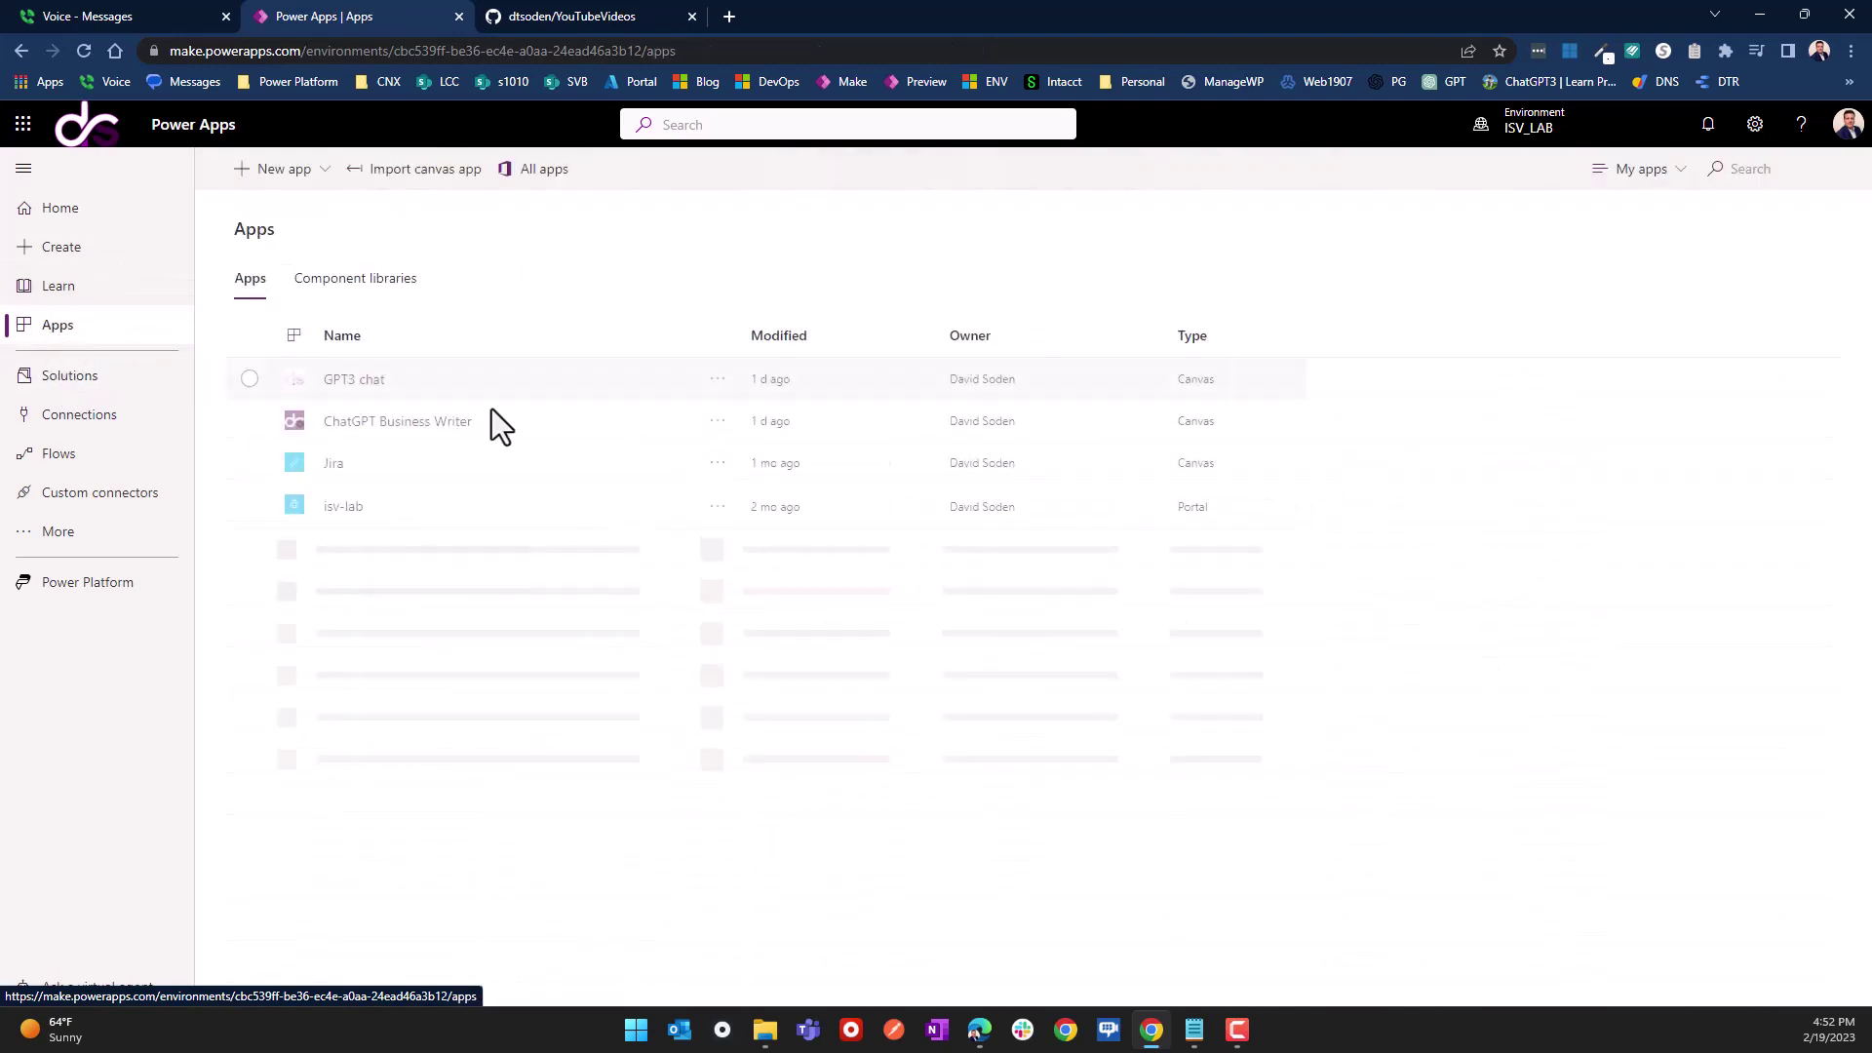
left_click(438, 429)
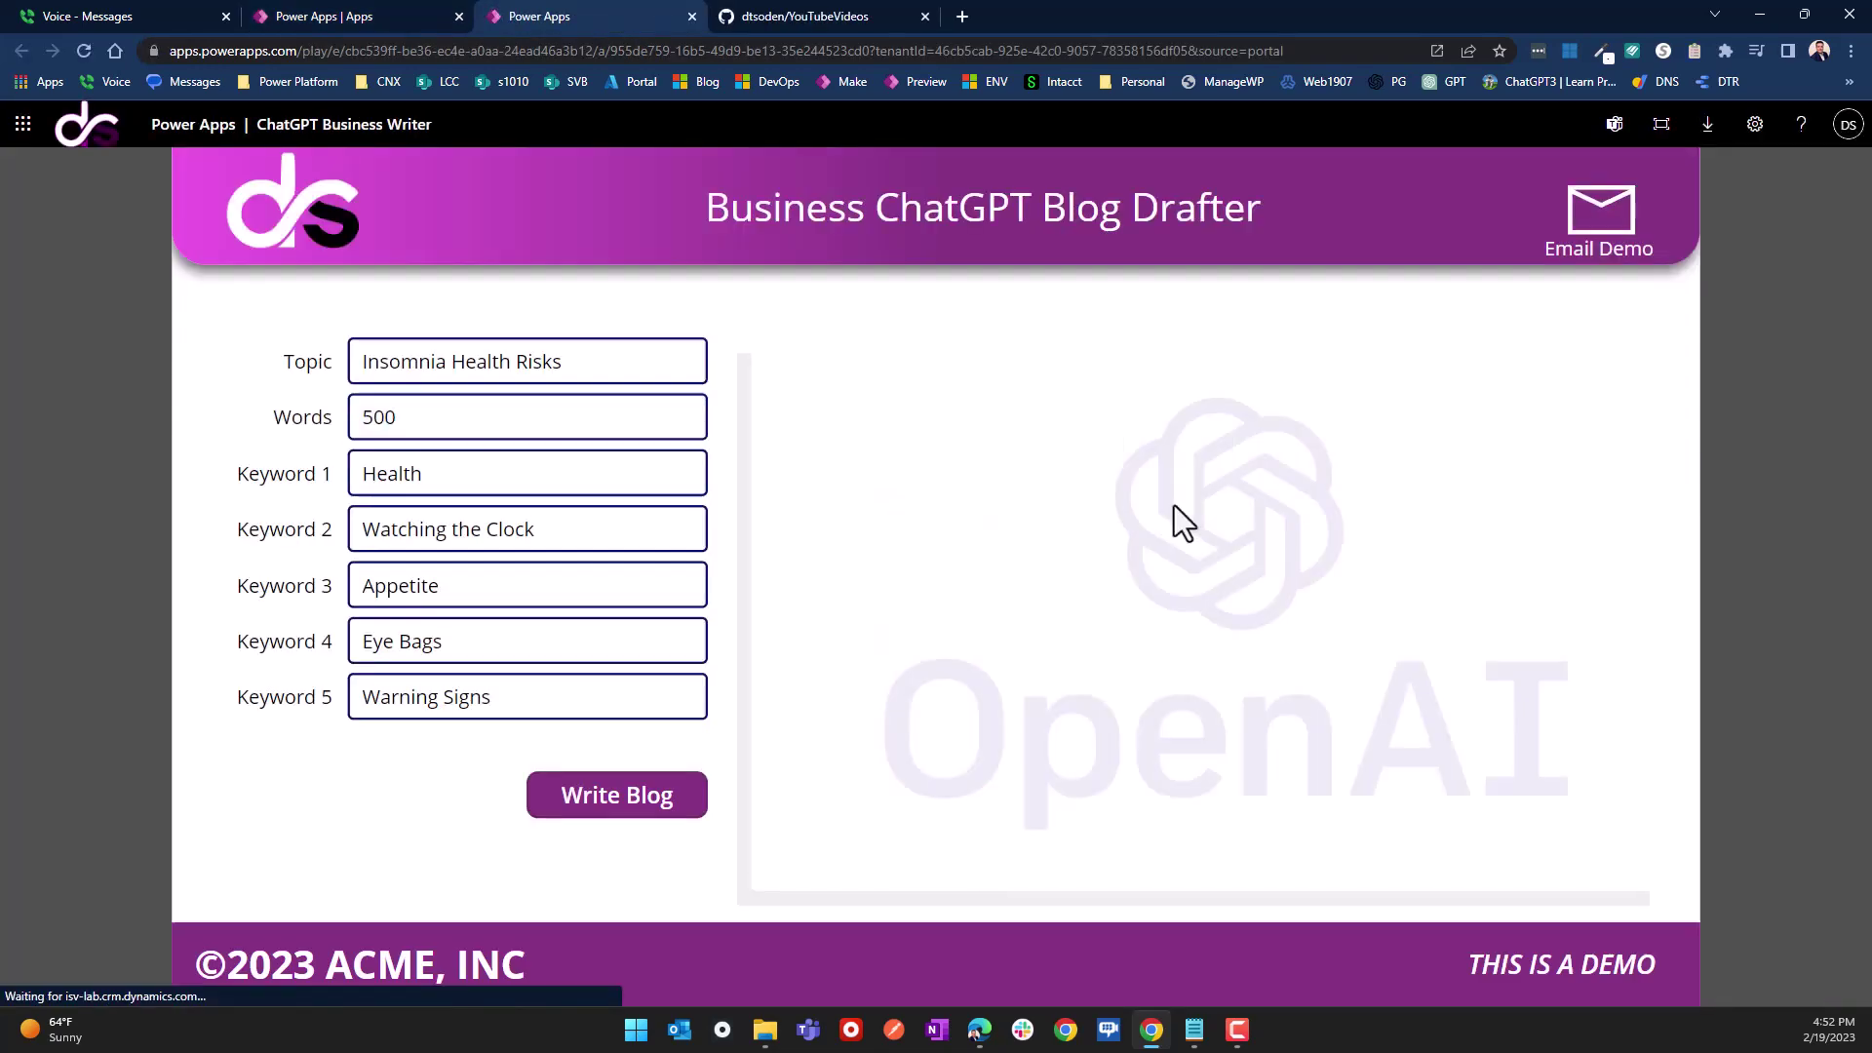
left_click(1626, 234)
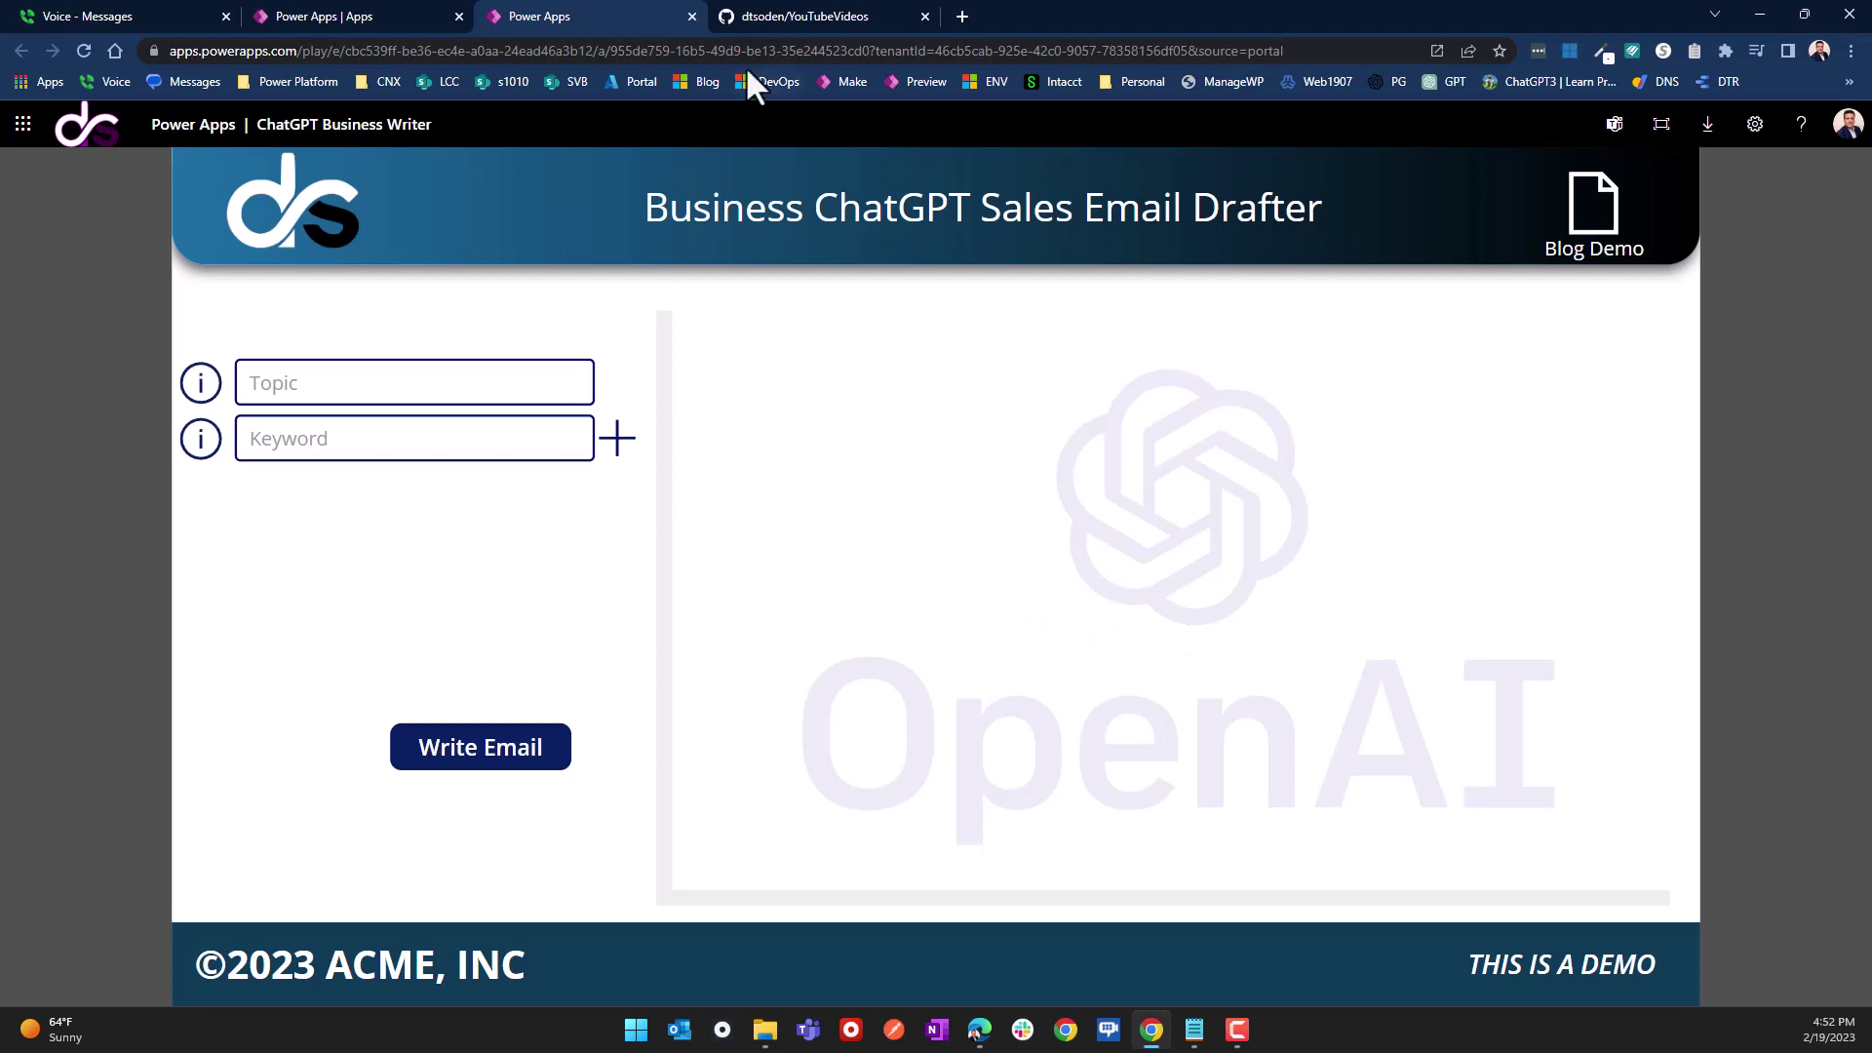
left_click(692, 17)
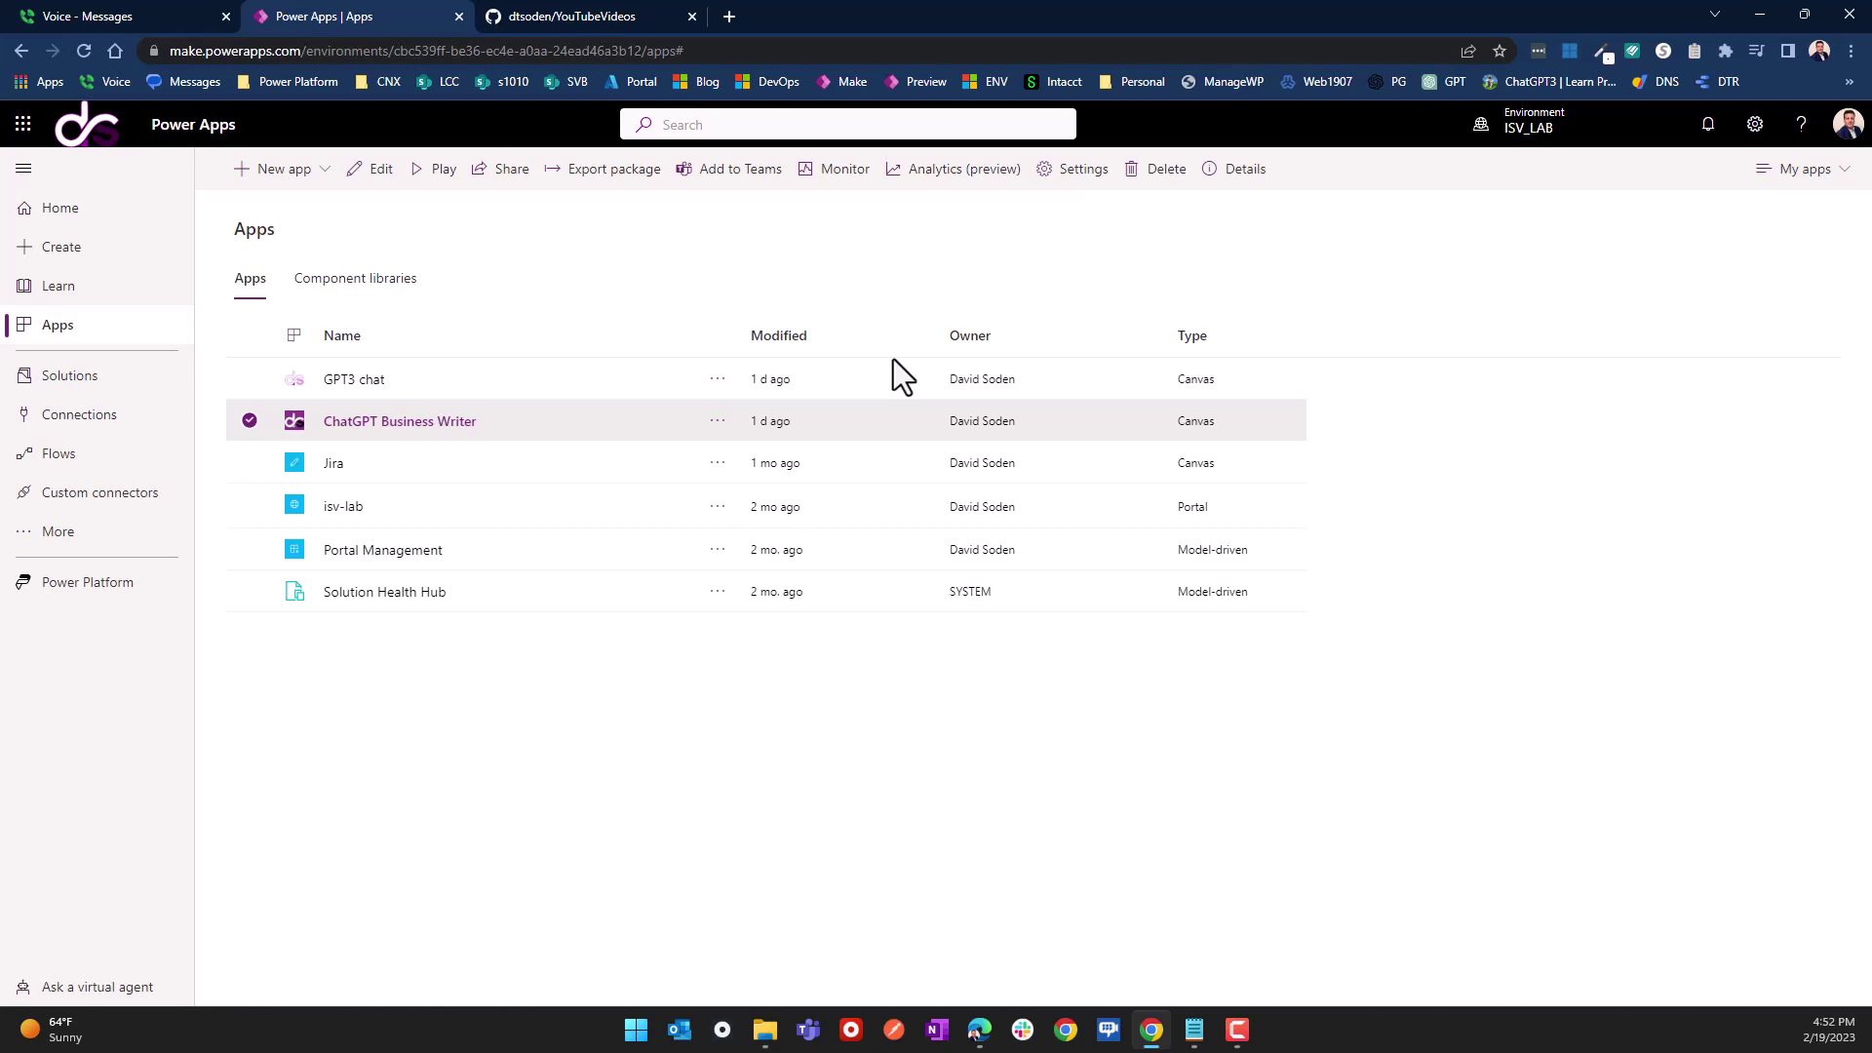
Step: Examine the API key requirement and terms of service for a new OpenAI (Independent Publisher) connection without creating it
left_click(127, 426)
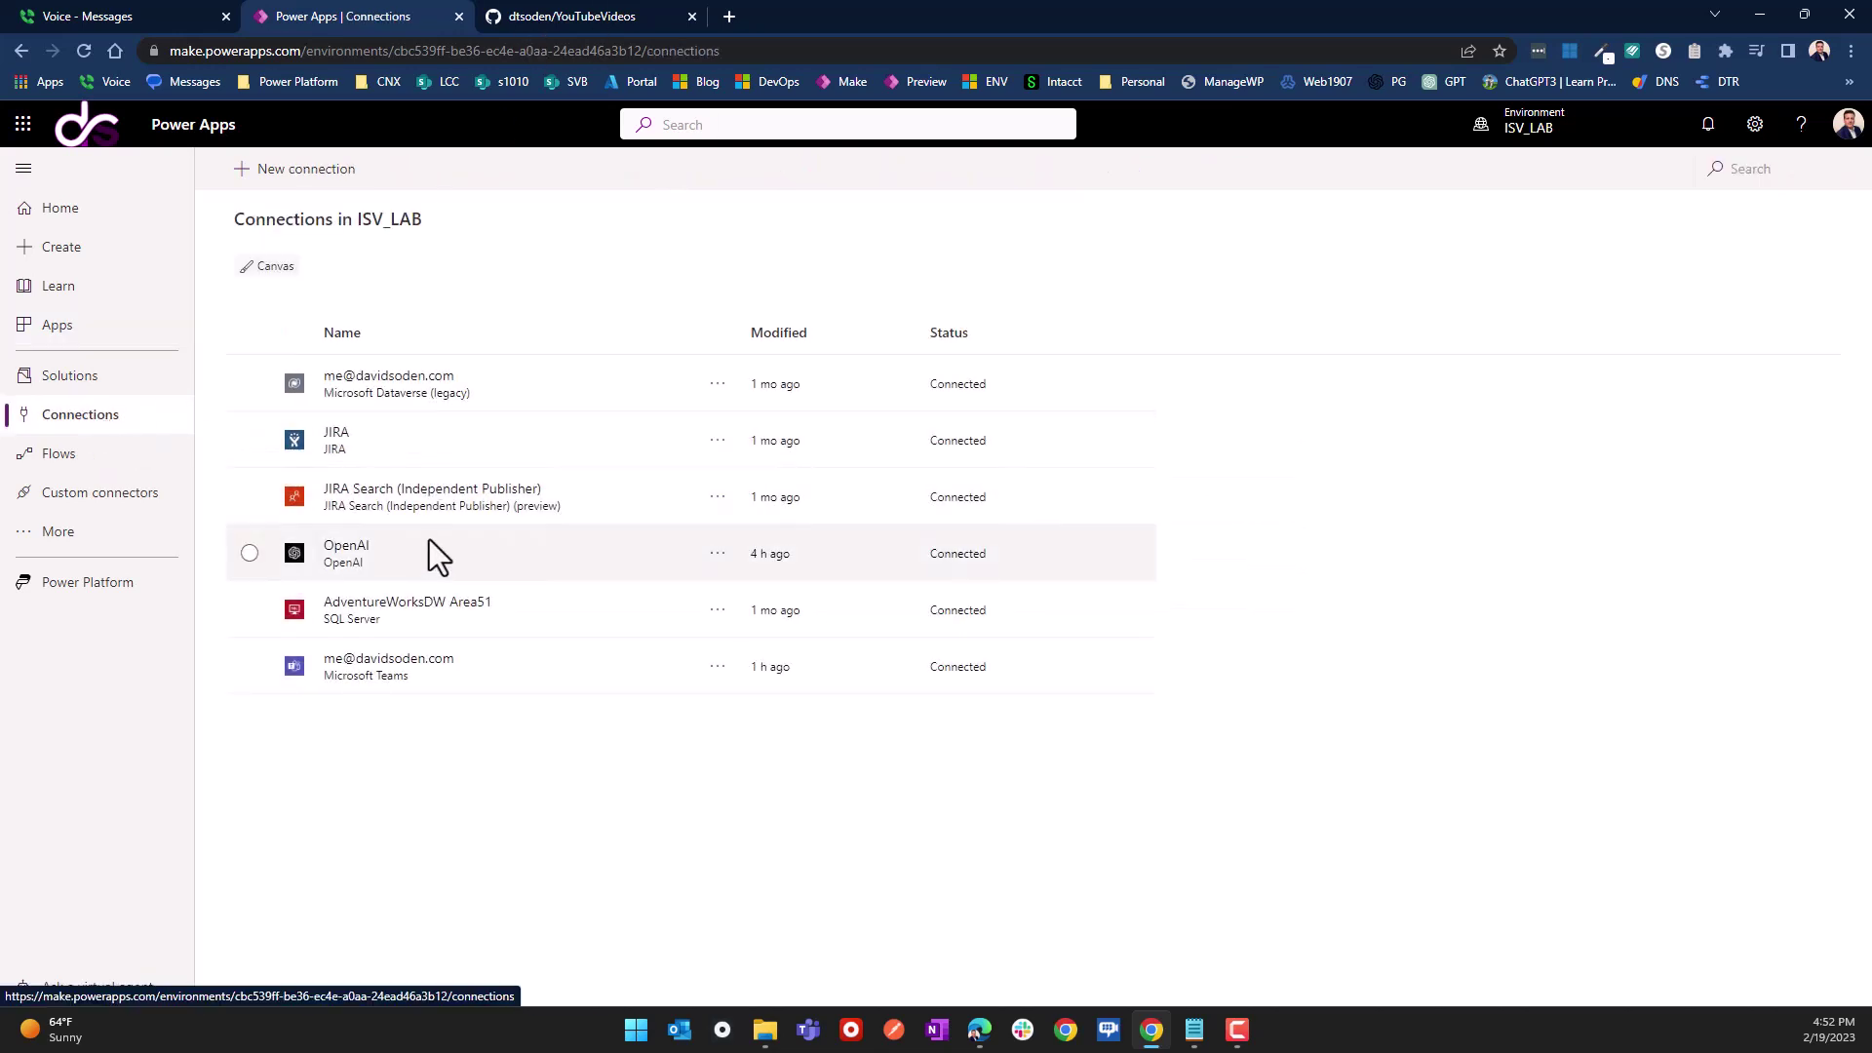
left_click(273, 173)
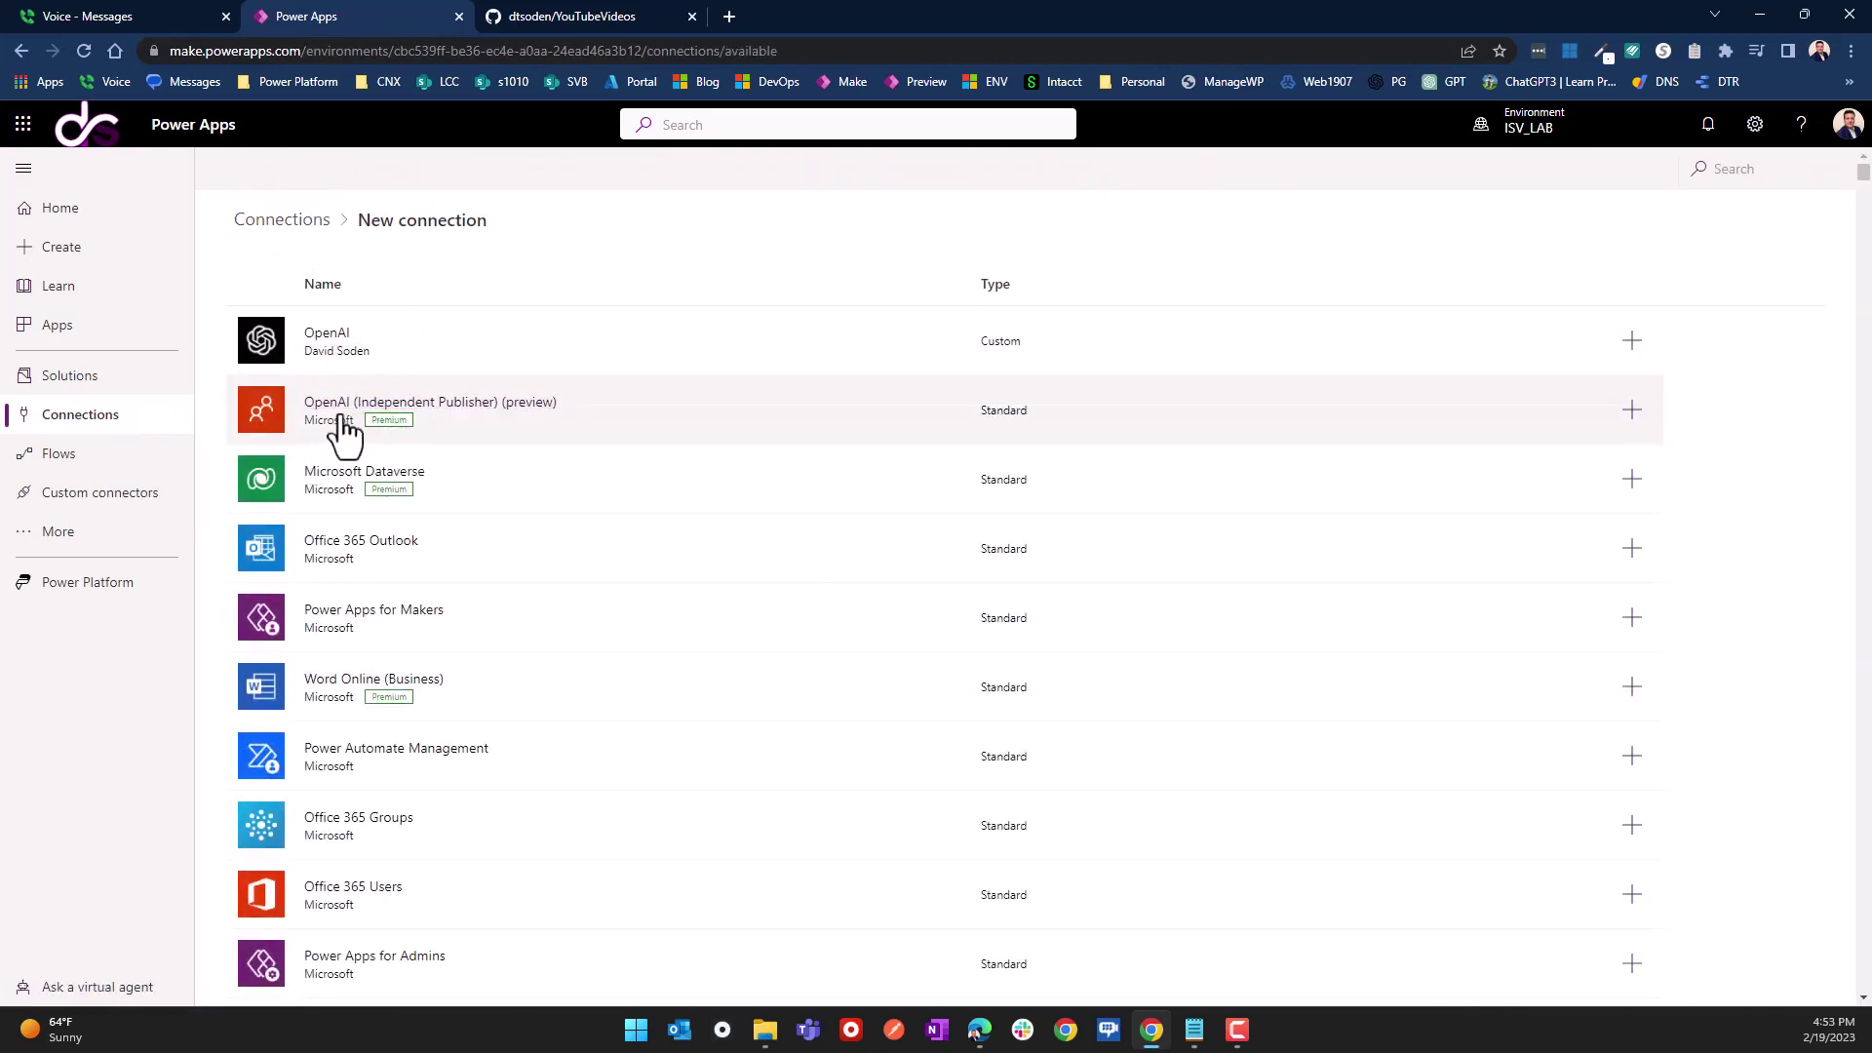
left_click(525, 413)
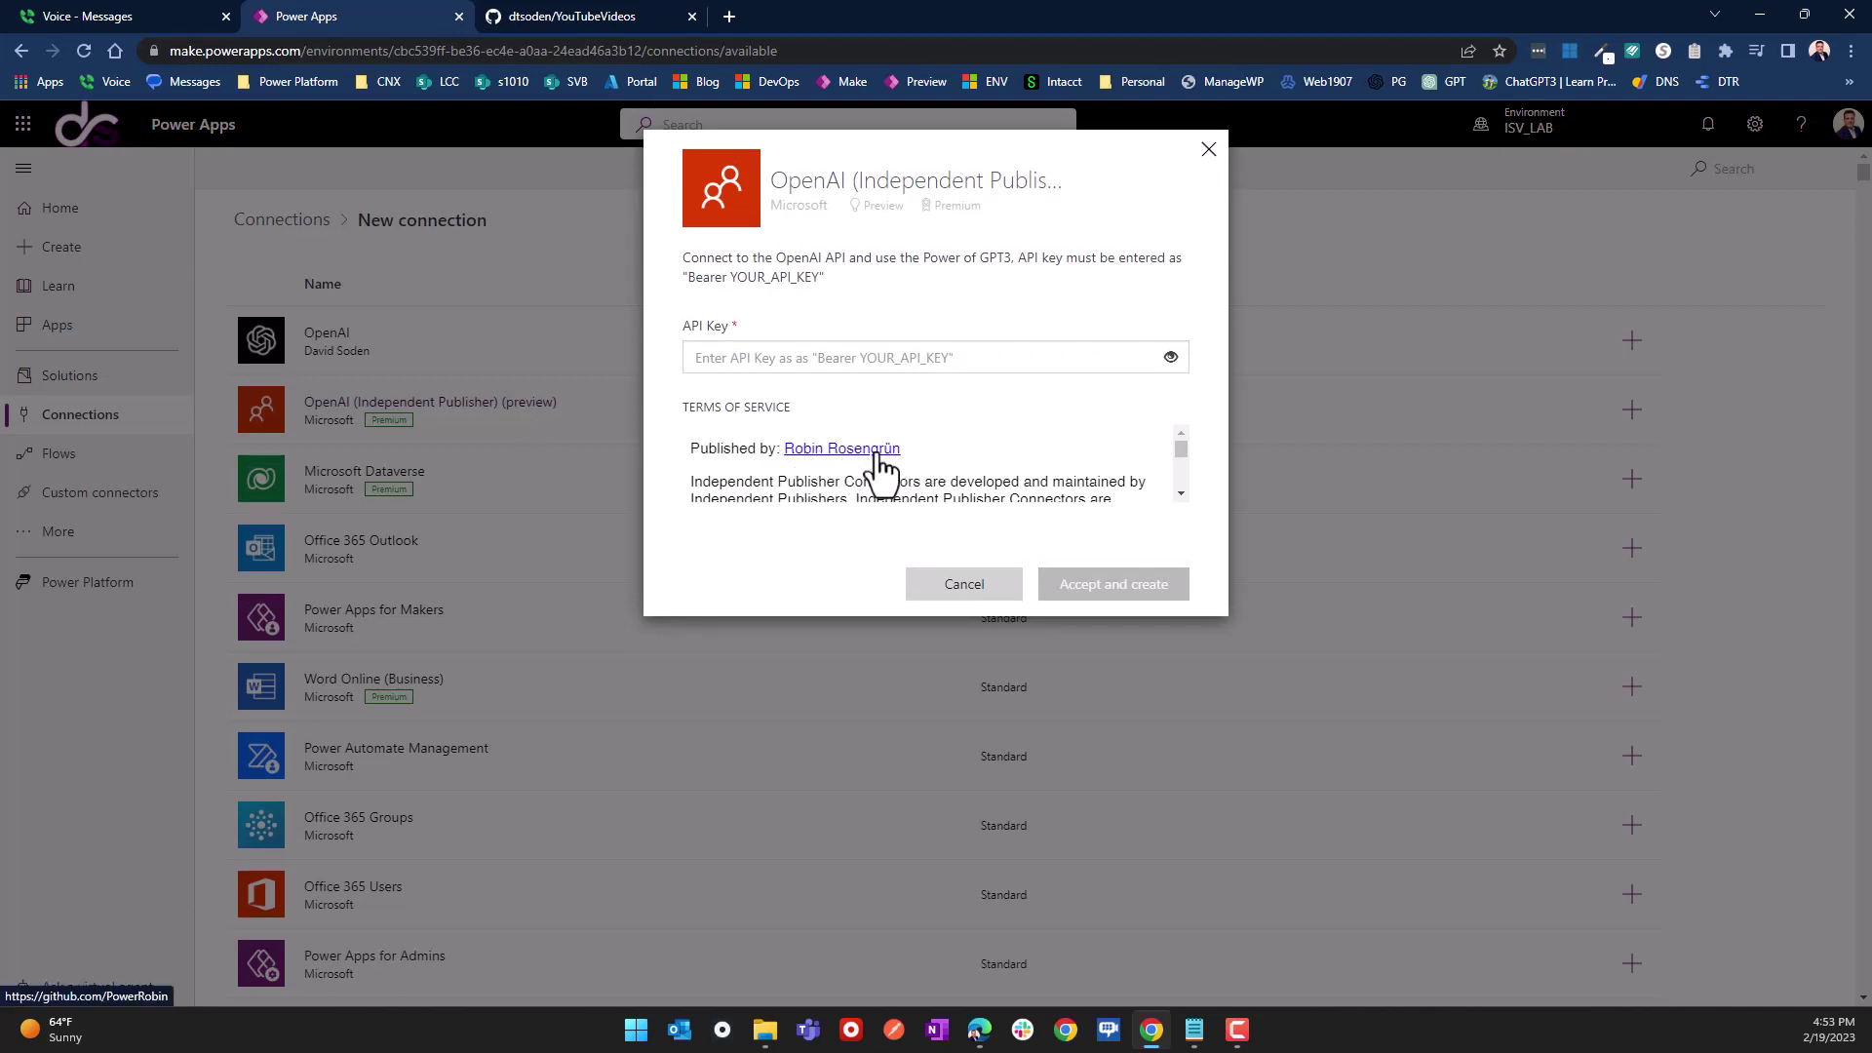
scroll(951, 459, "down", 2)
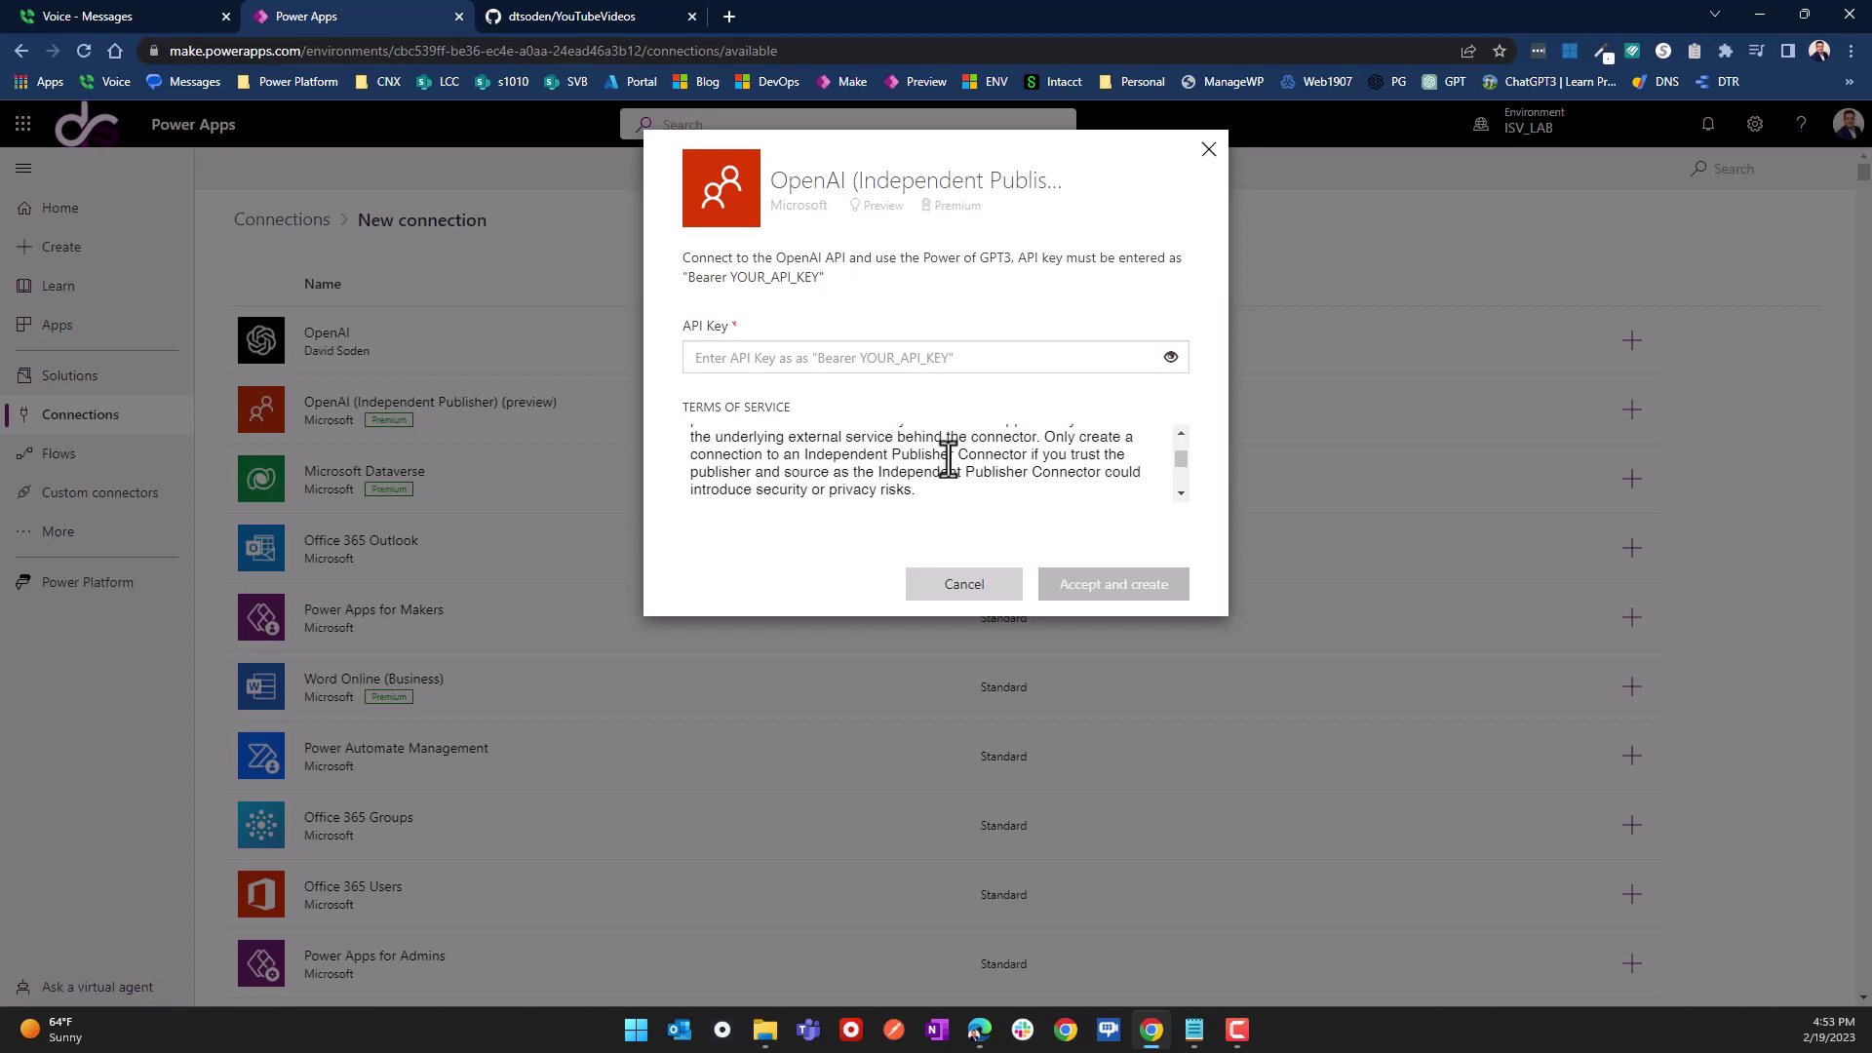
scroll(951, 459, "up", 2)
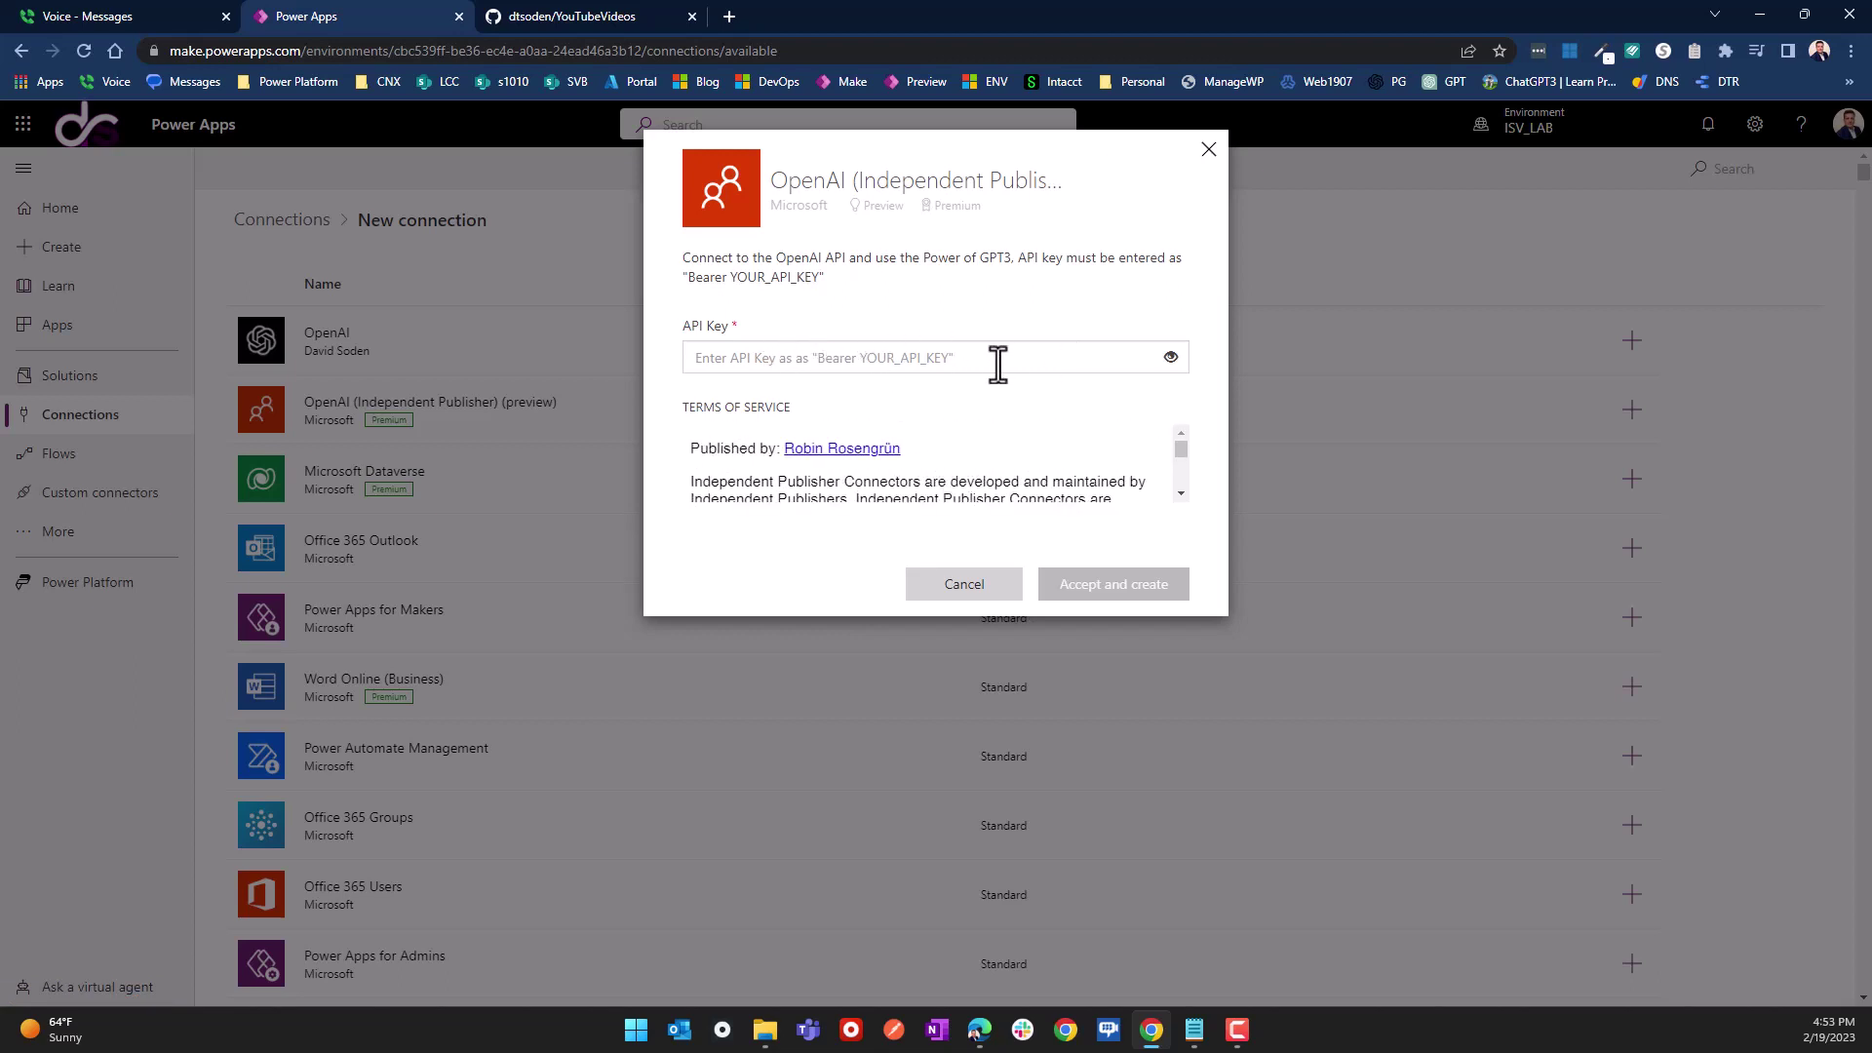
left_click(1206, 156)
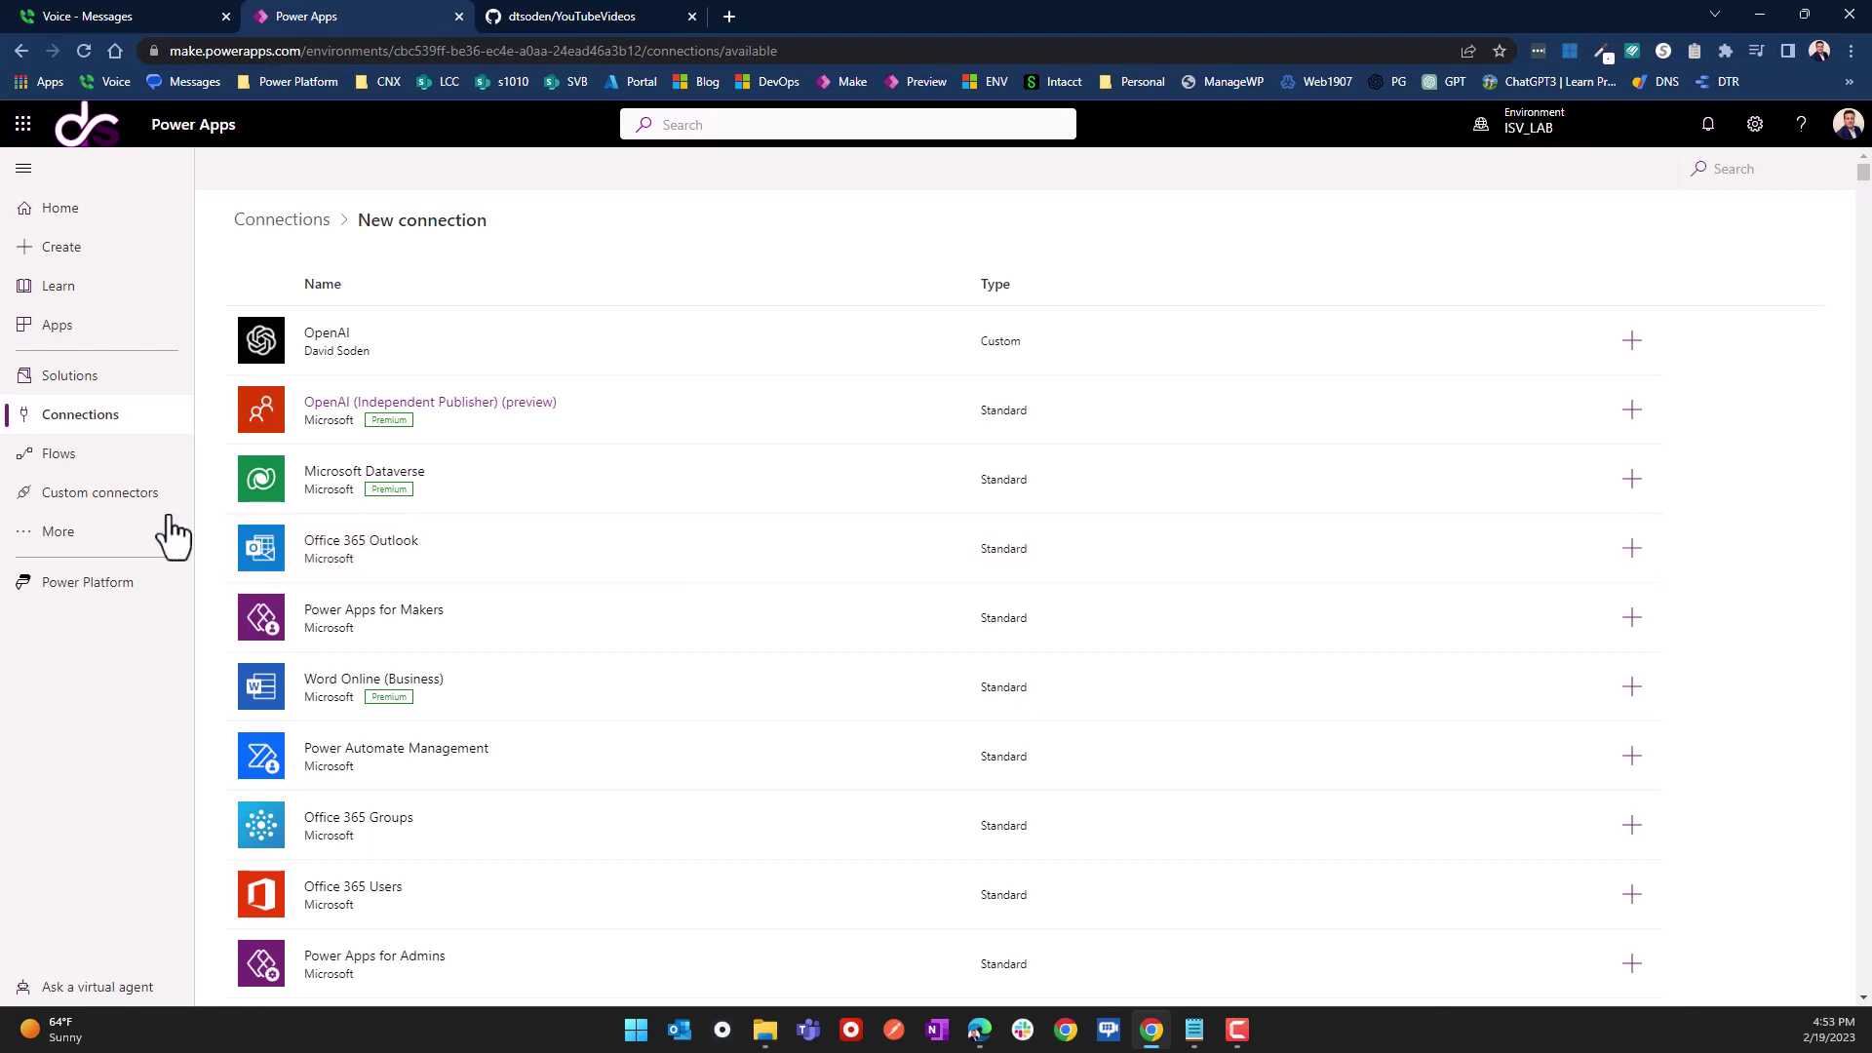
Step: Examine the display name, connector and connection of the CR_OpenAI connection reference in the Chat GPT solution
left_click(70, 390)
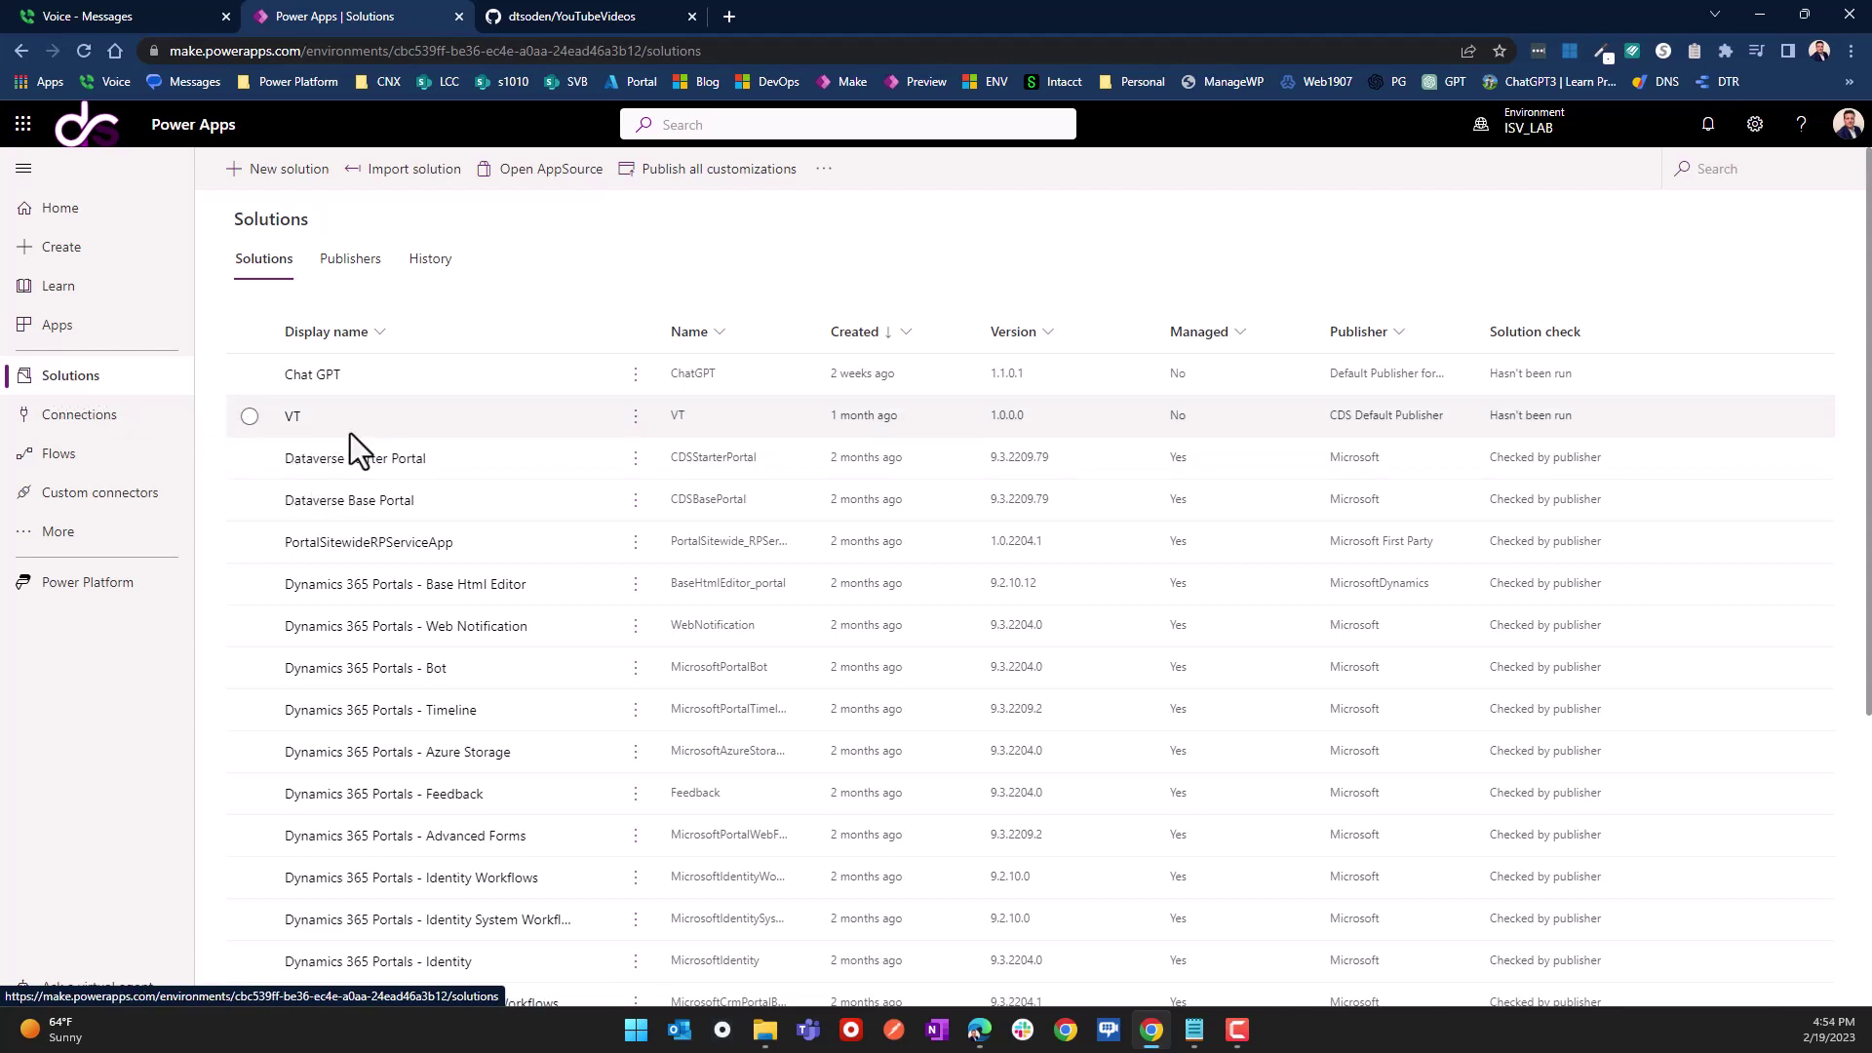
left_click(319, 383)
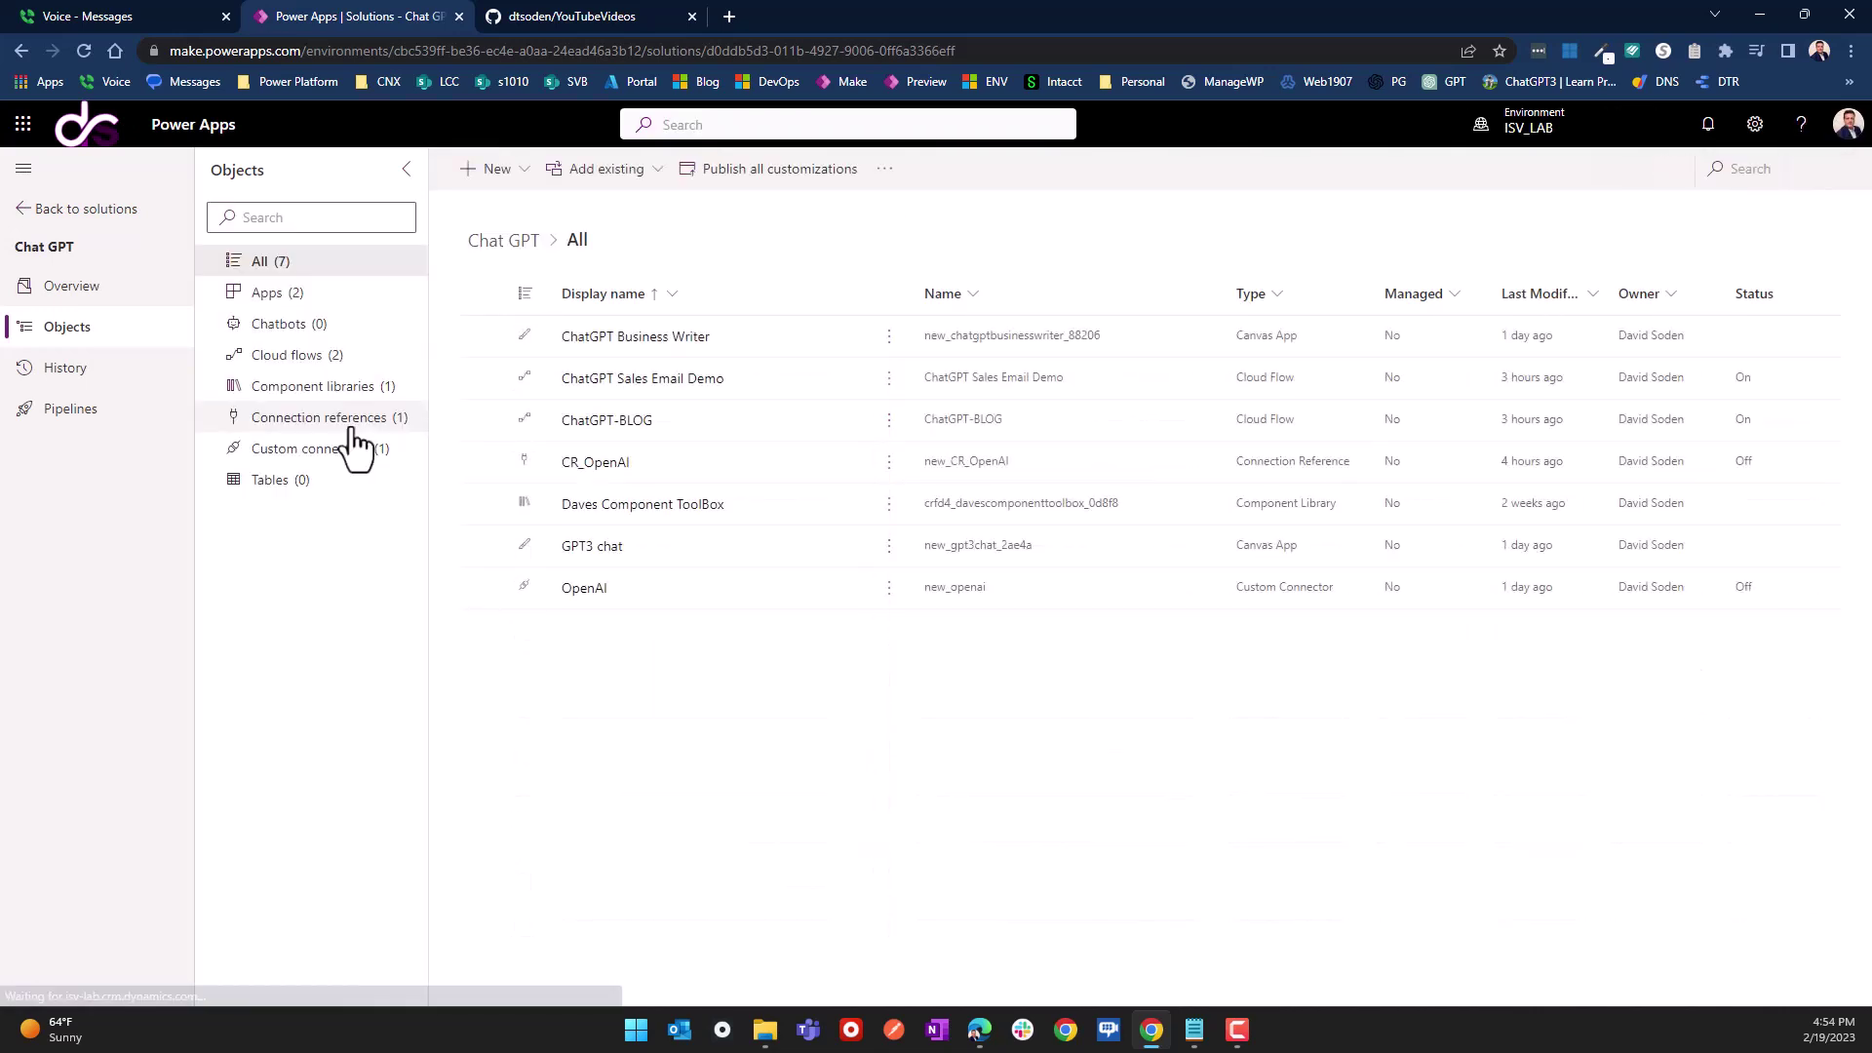
left_click(354, 428)
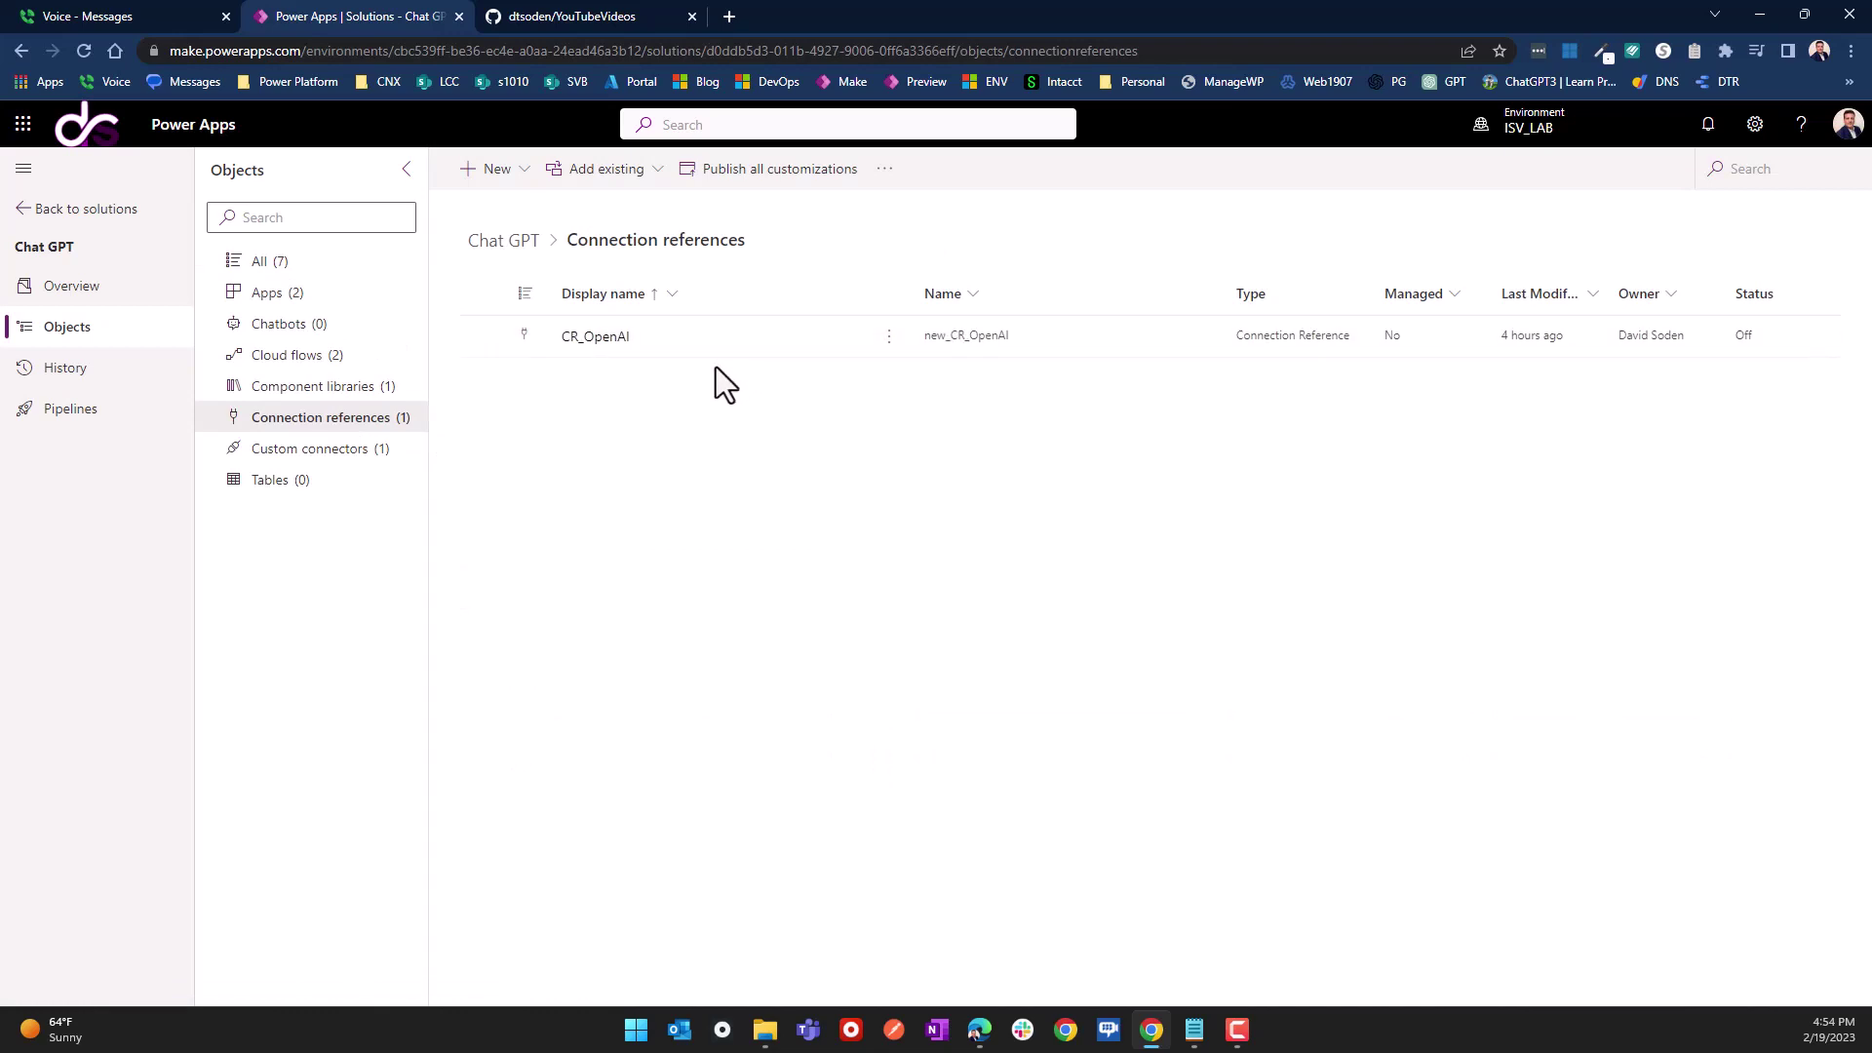
left_click(601, 341)
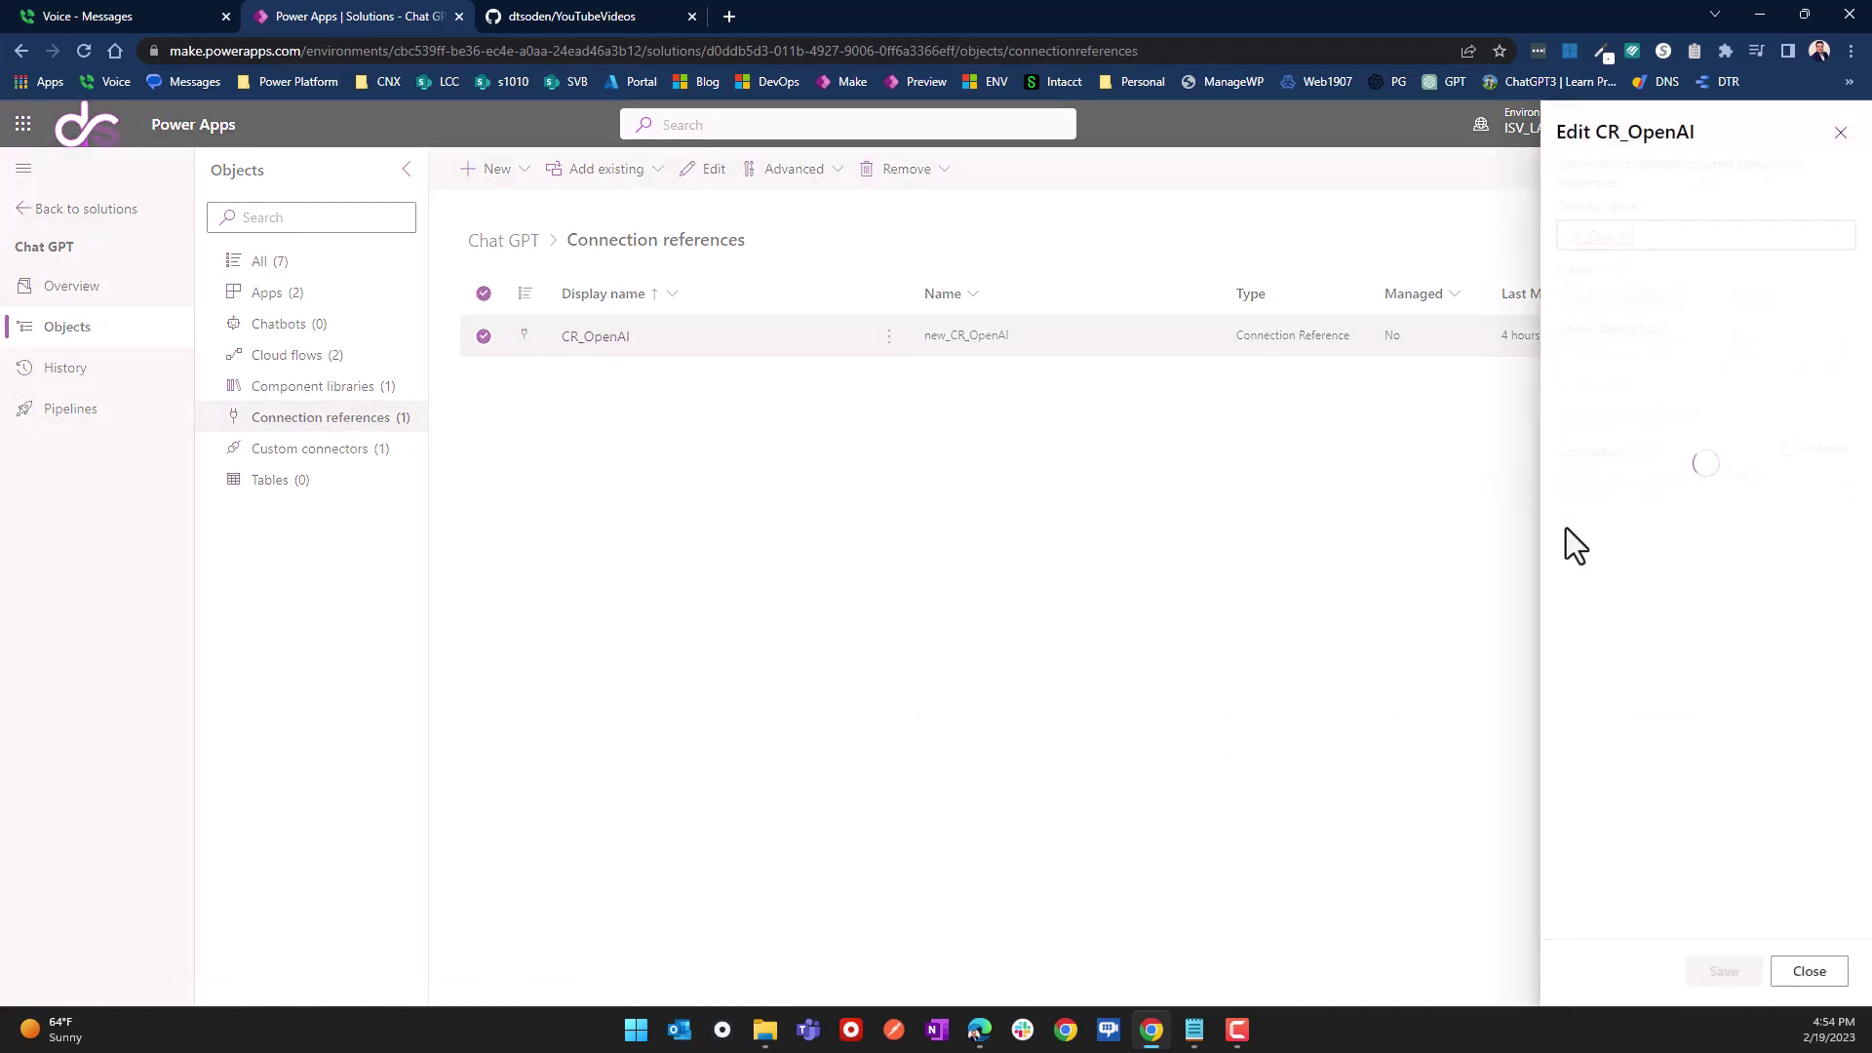
double_click(1608, 237)
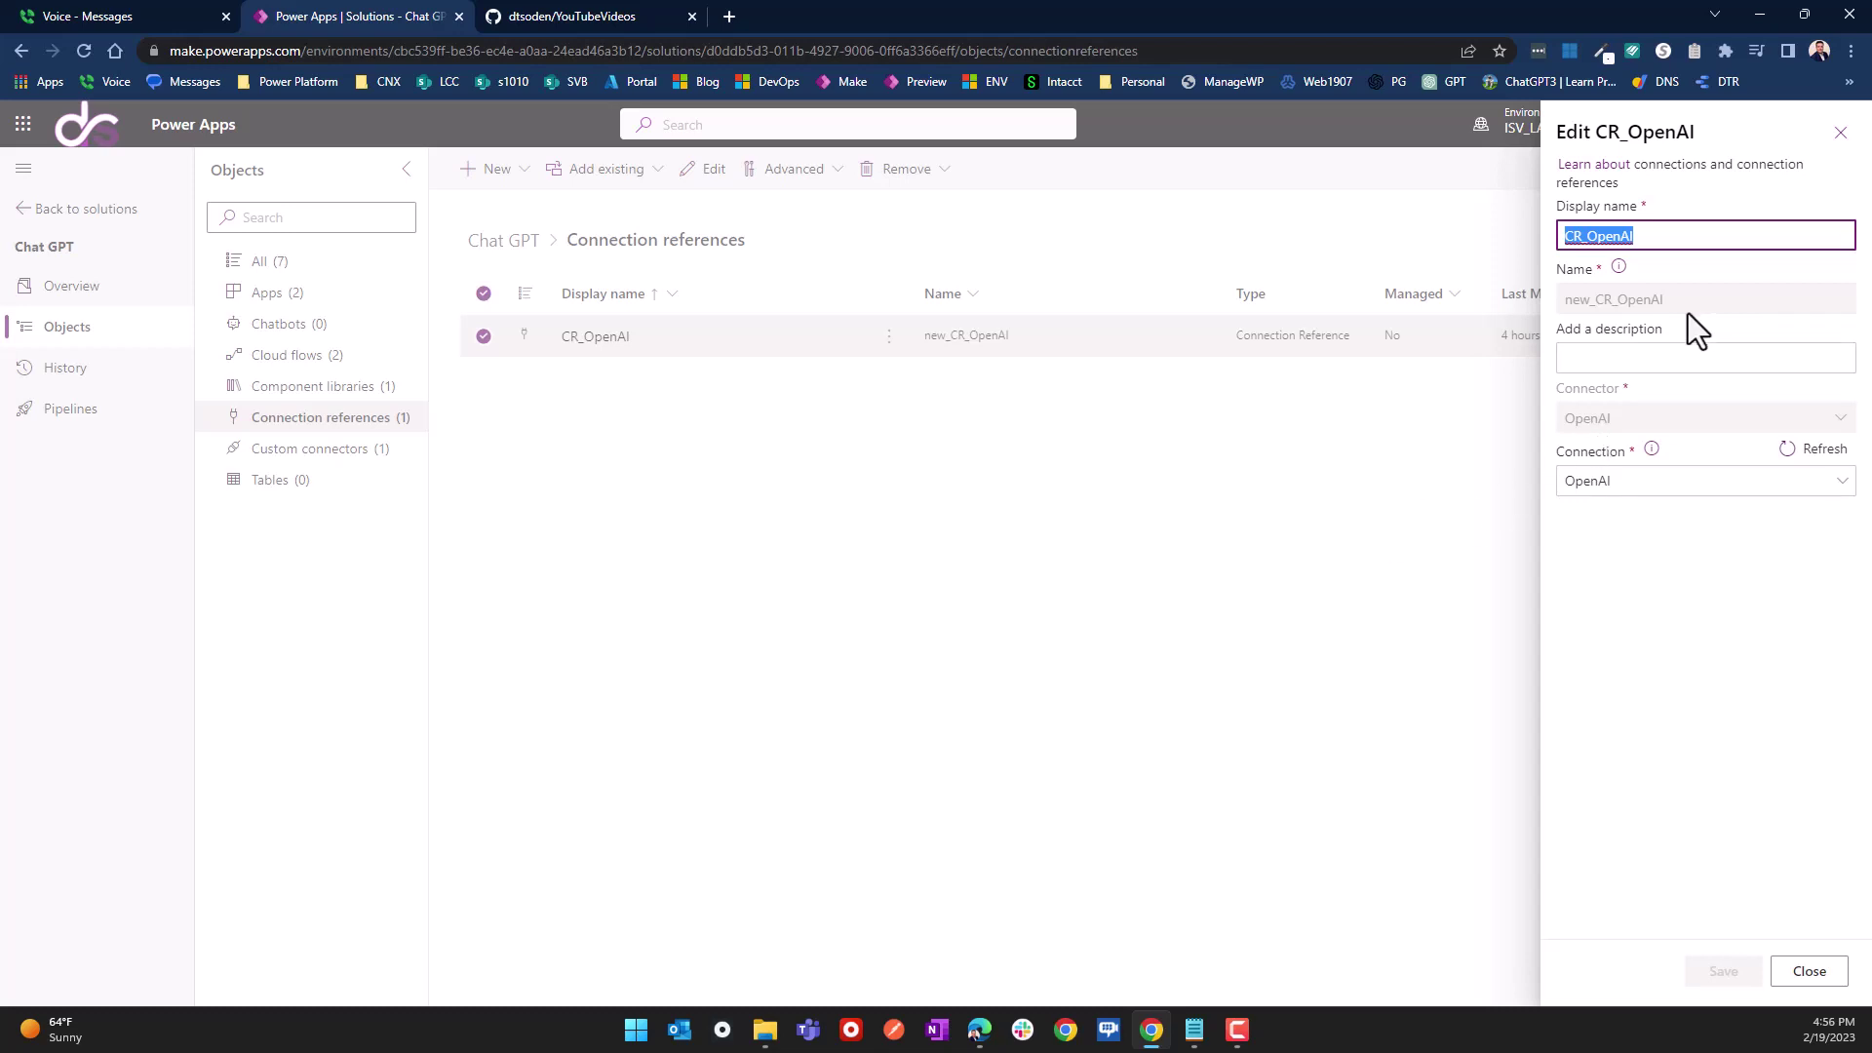
left_click(1644, 241)
double_click(1644, 240)
left_click_drag(1653, 418, 1570, 419)
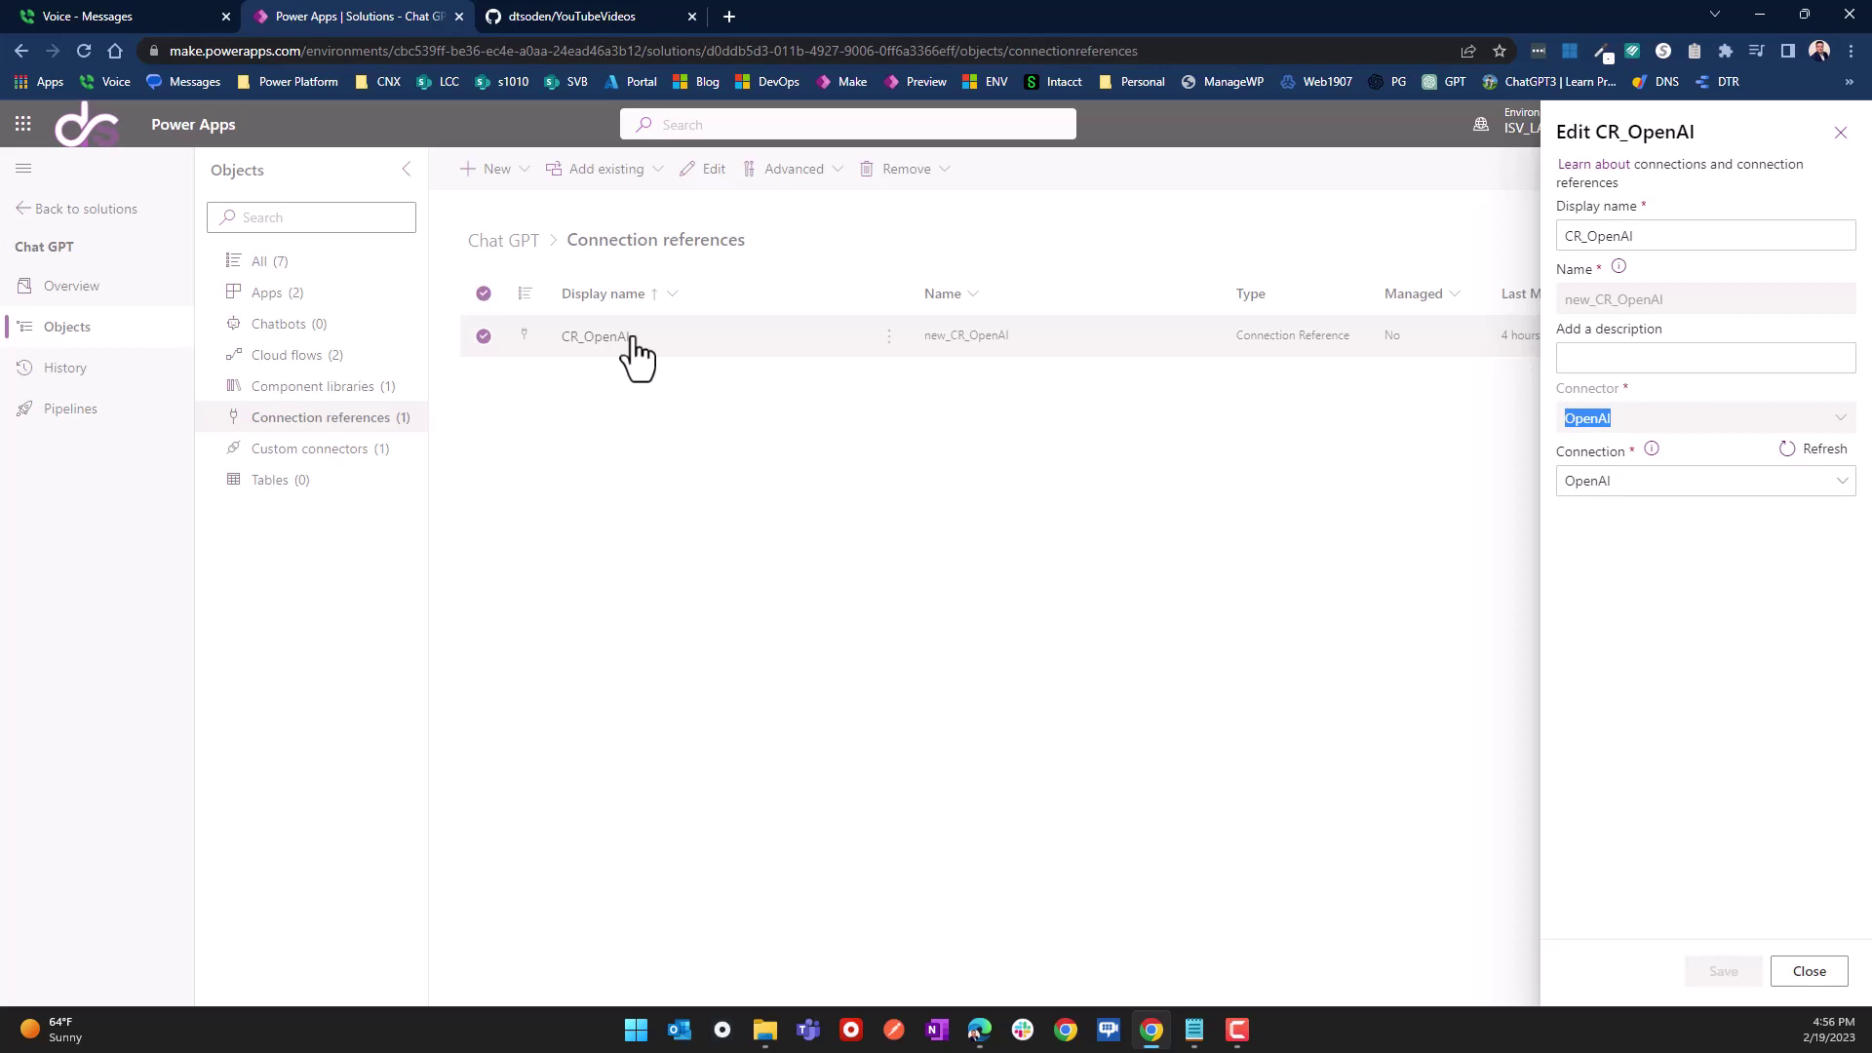
left_click(1815, 982)
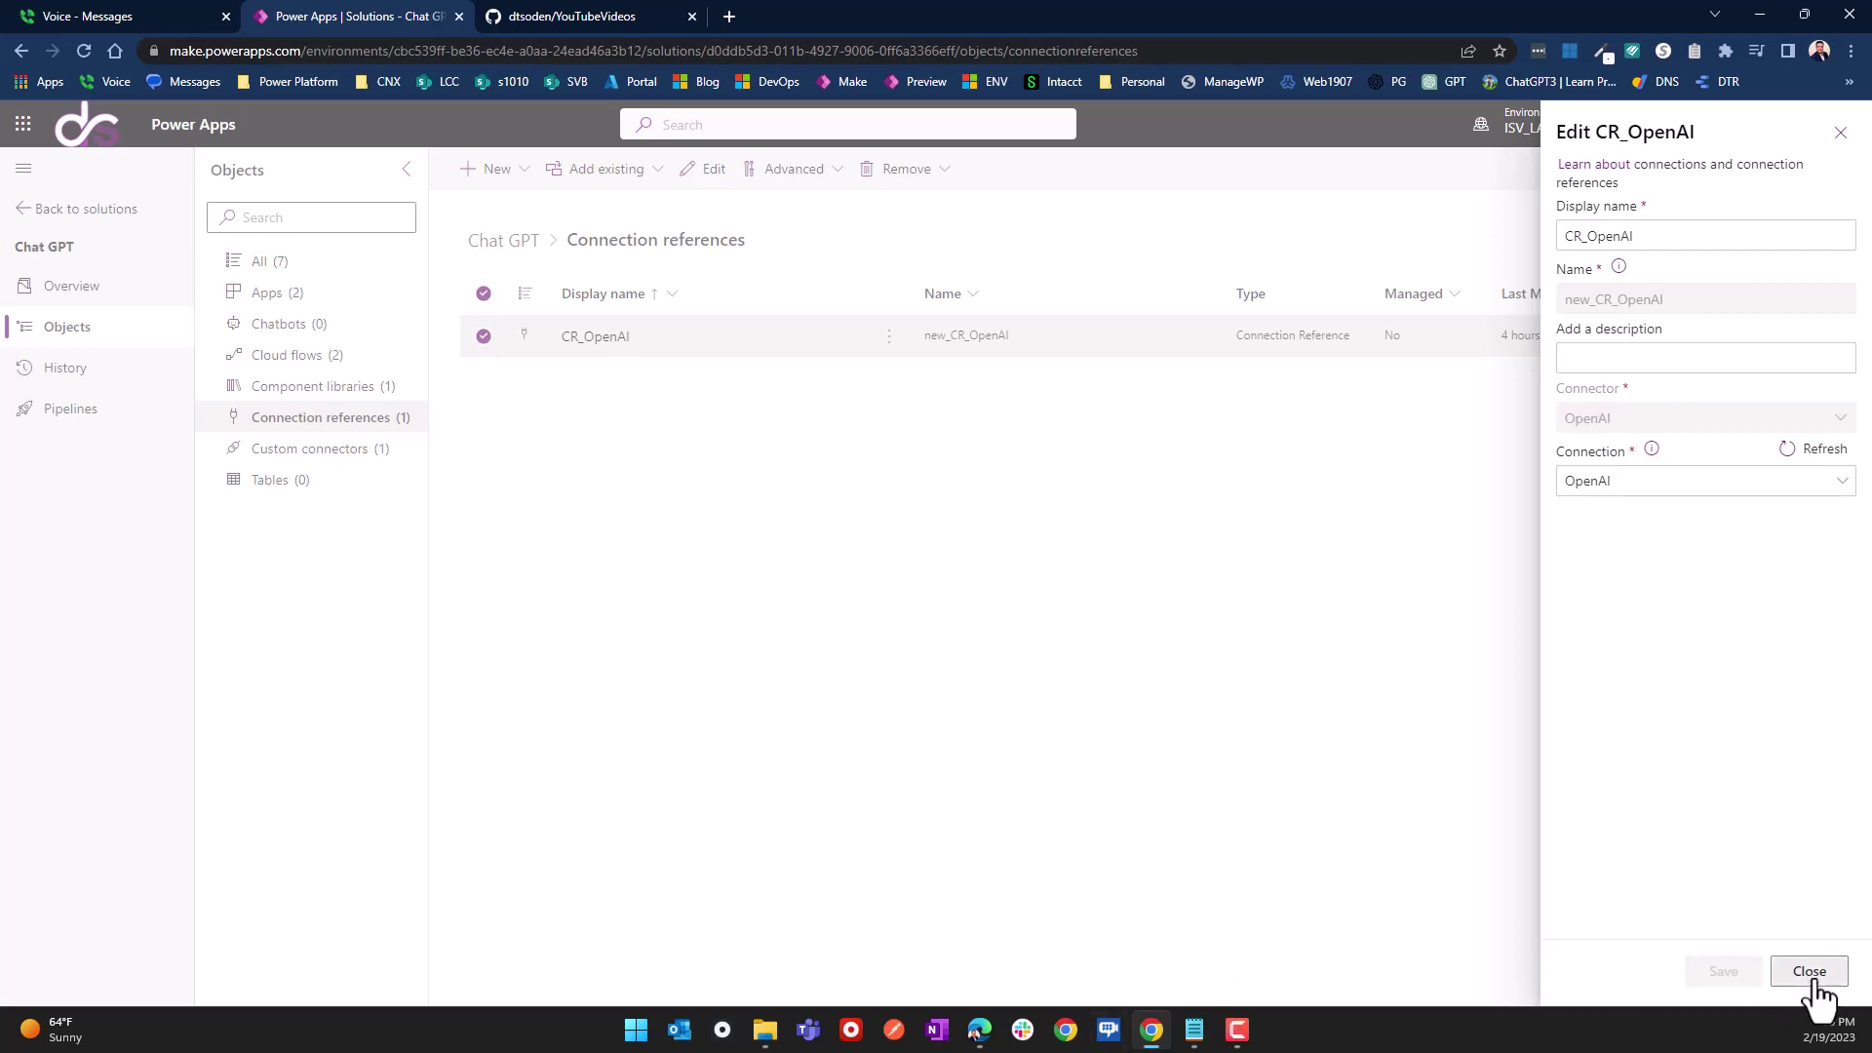
Step: Examine the run-only user connection options and the connection reference of the ChatGPT Sales Email Demo cloud flow
left_click(283, 361)
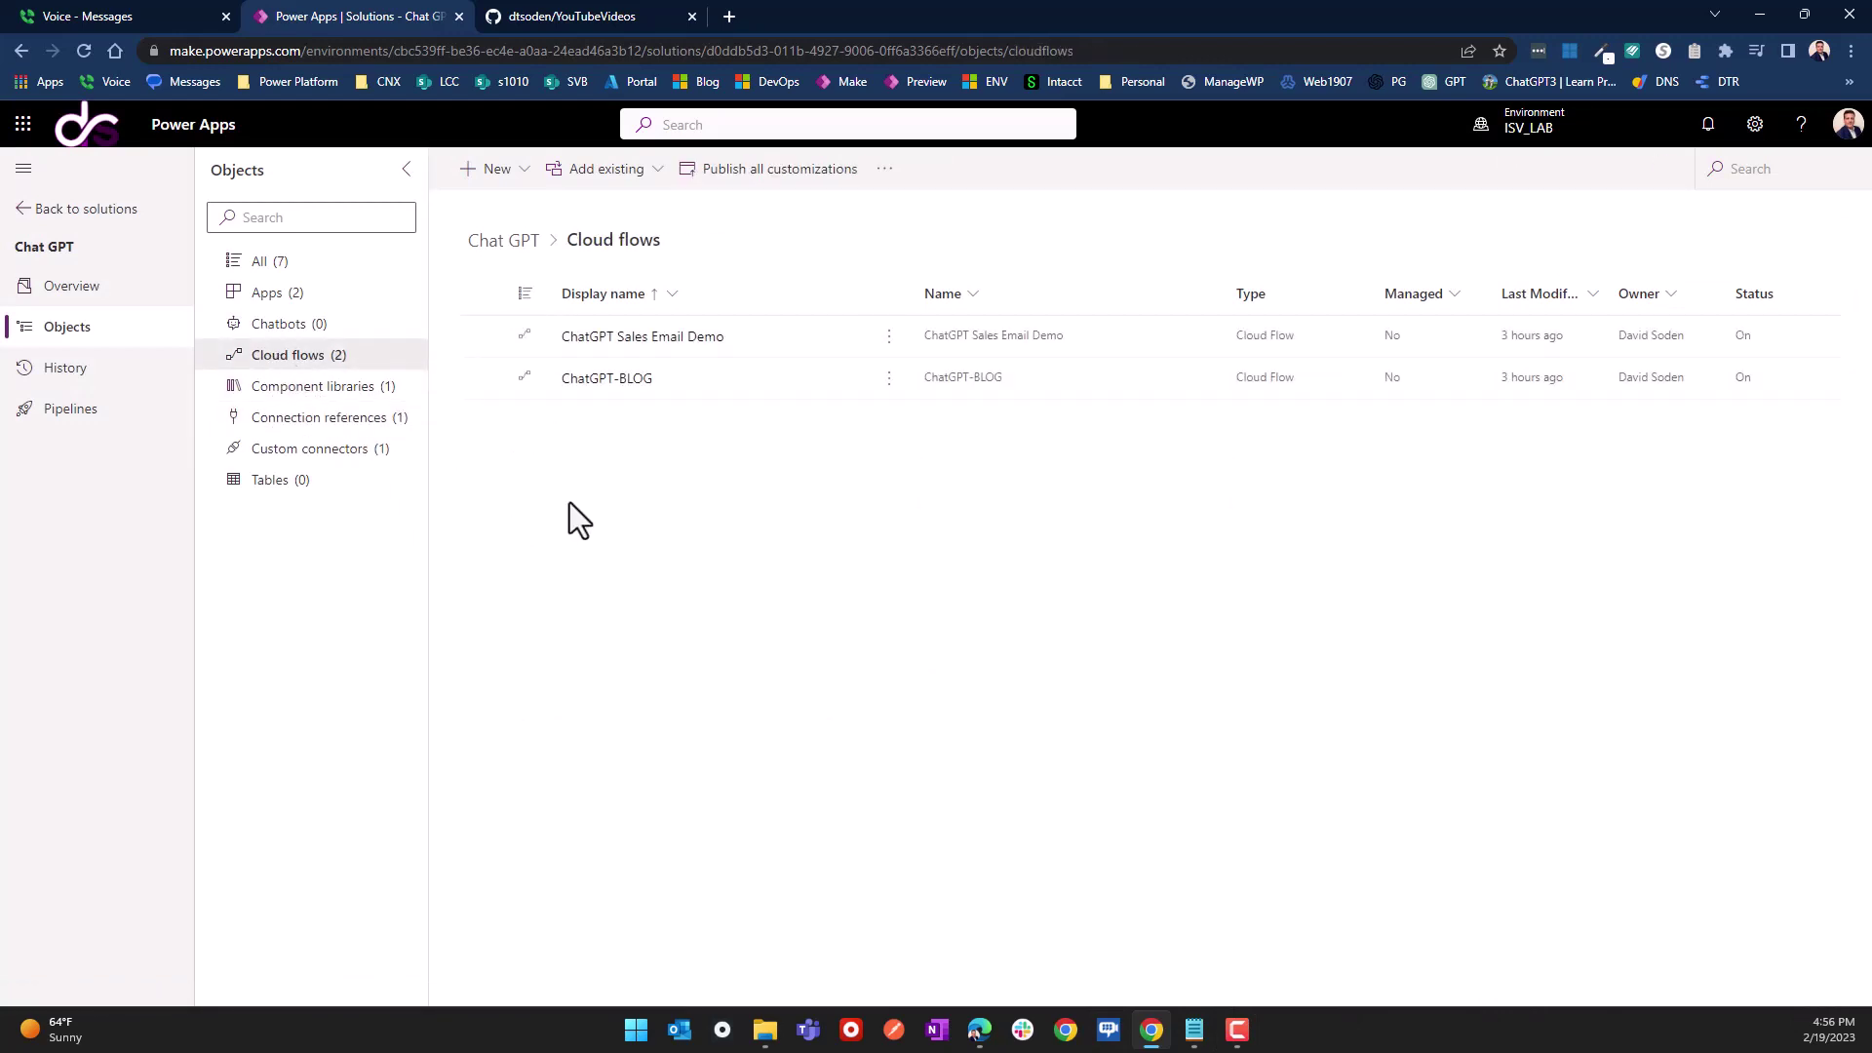
left_click(644, 341)
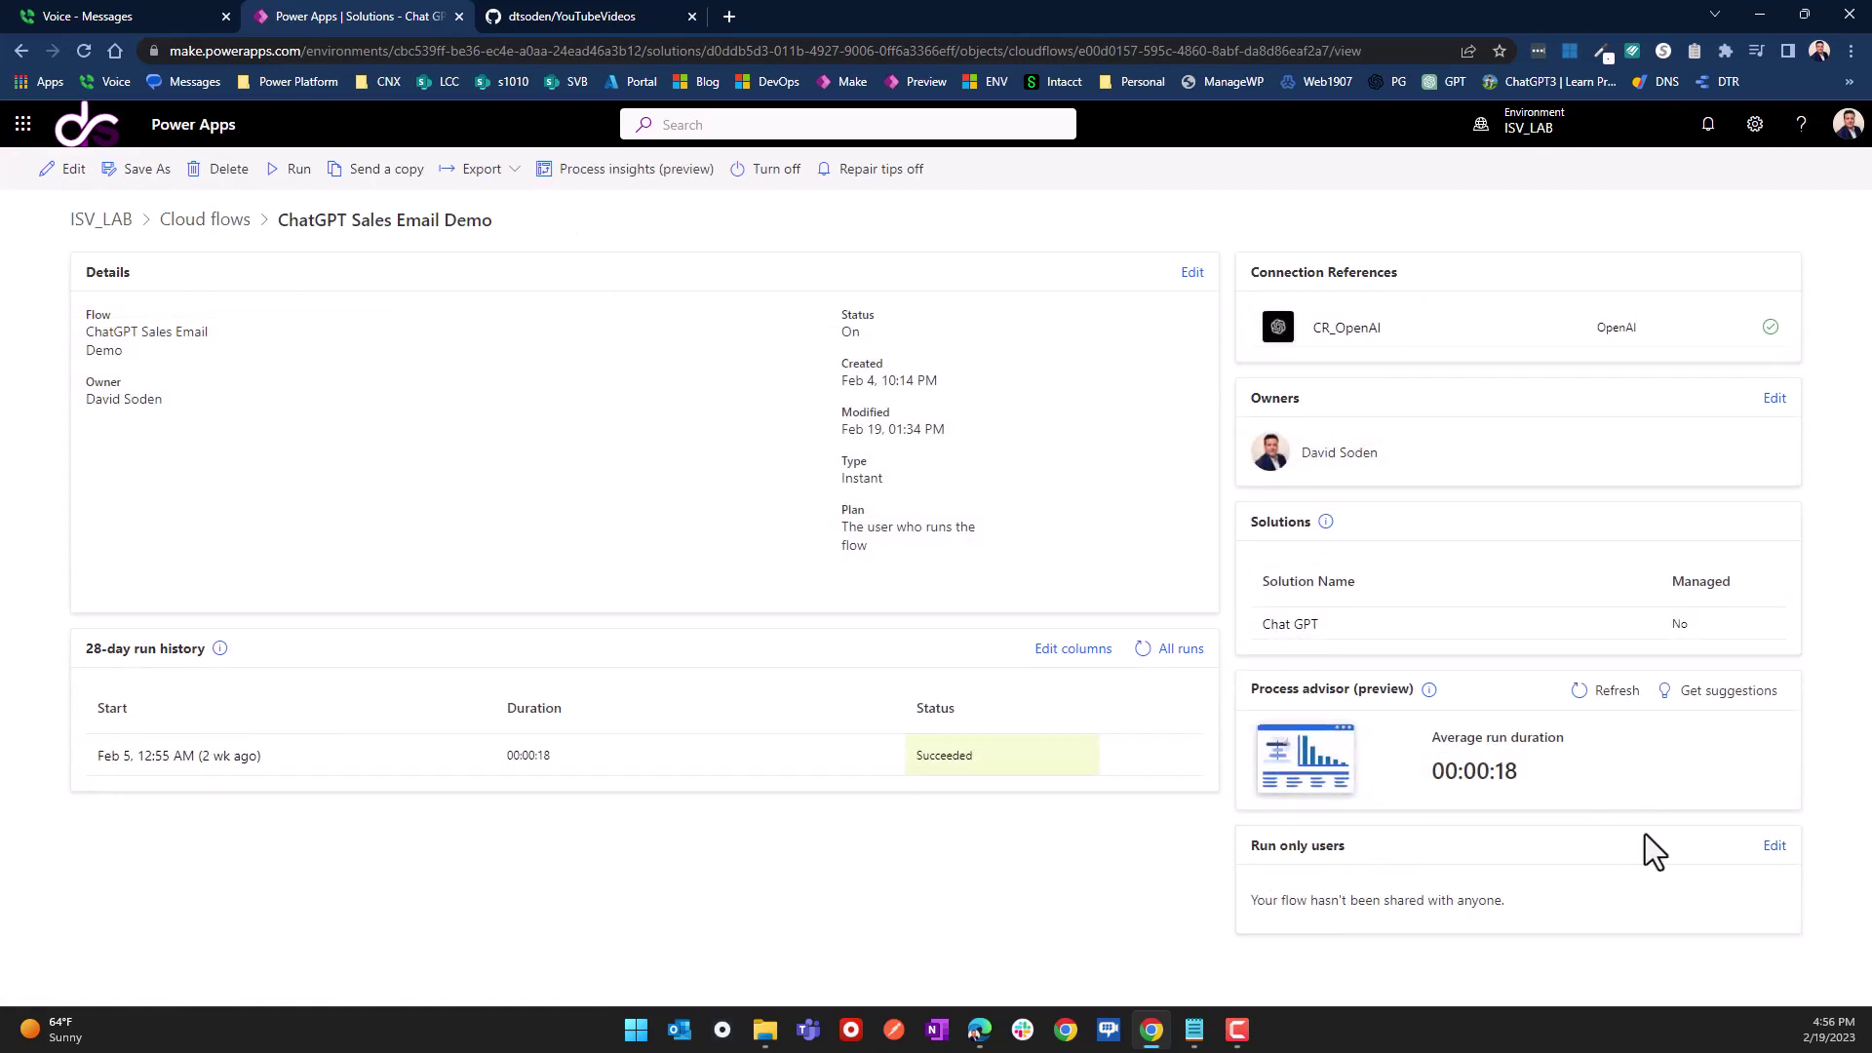
left_click_drag(1262, 856, 1395, 852)
left_click(1777, 849)
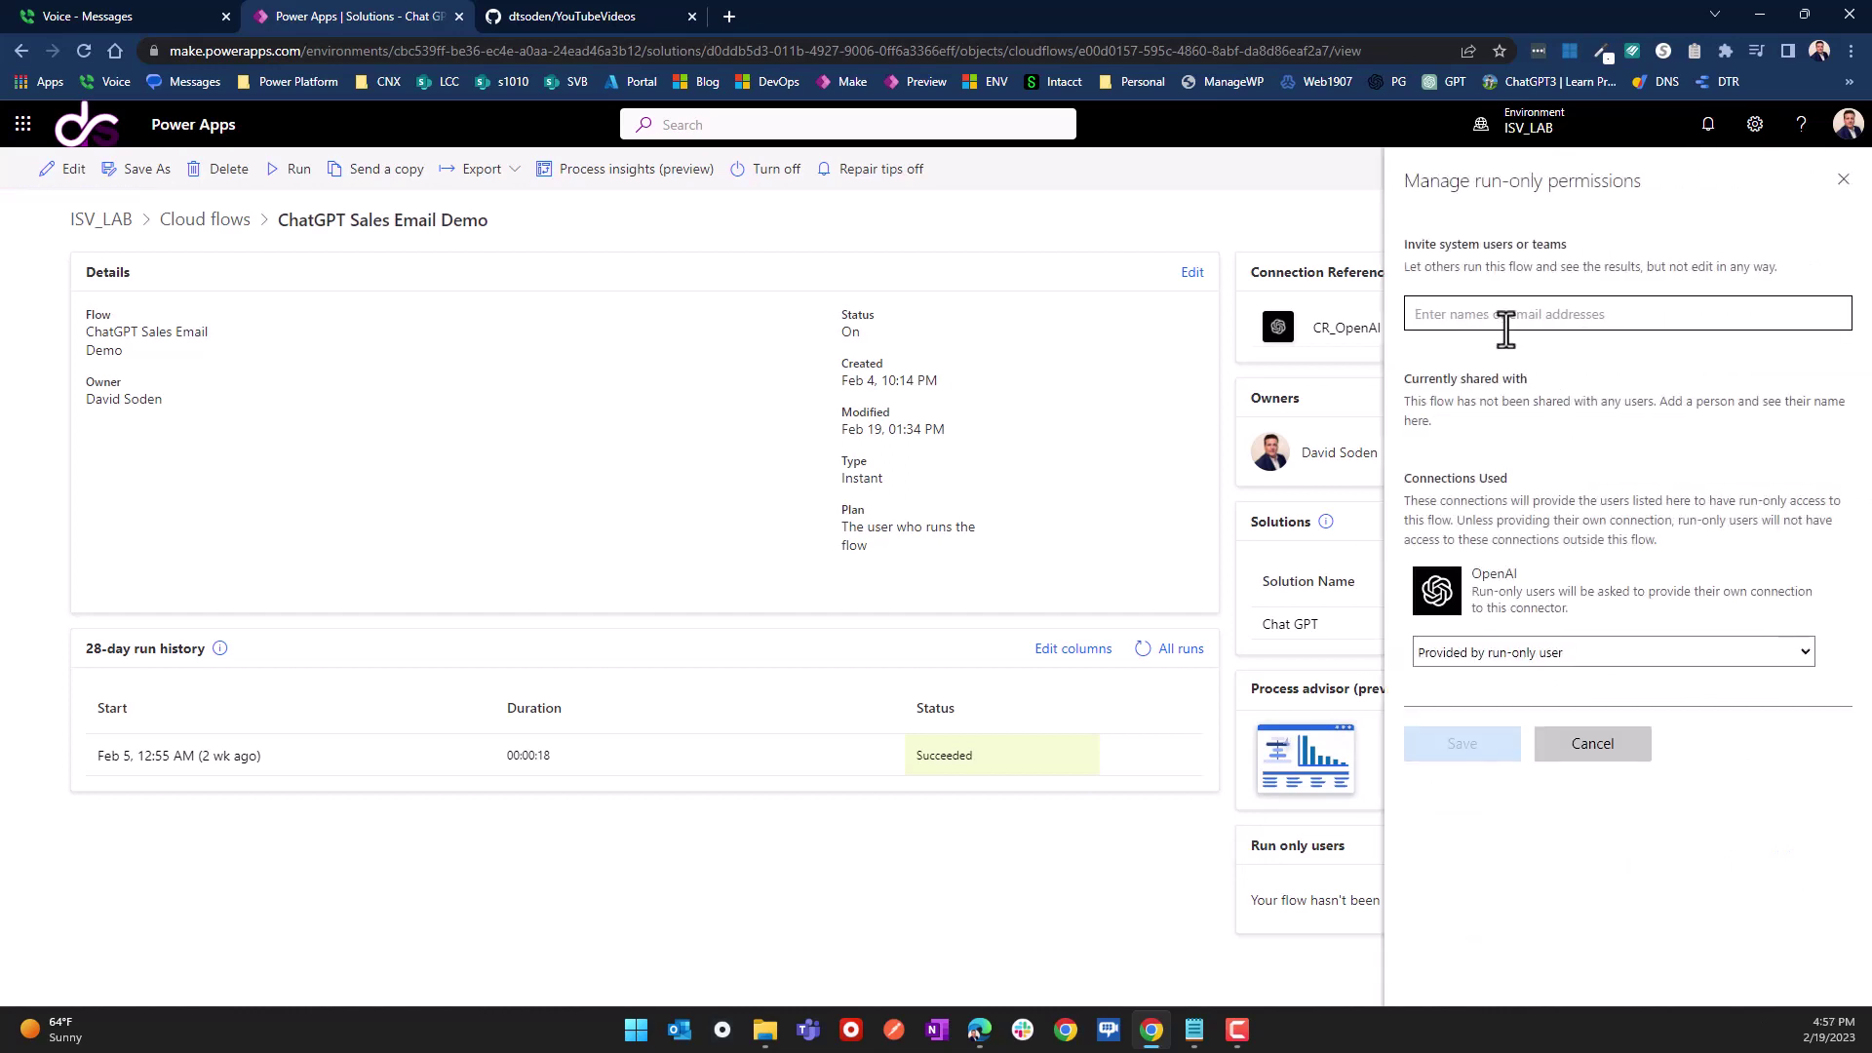
left_click(1514, 661)
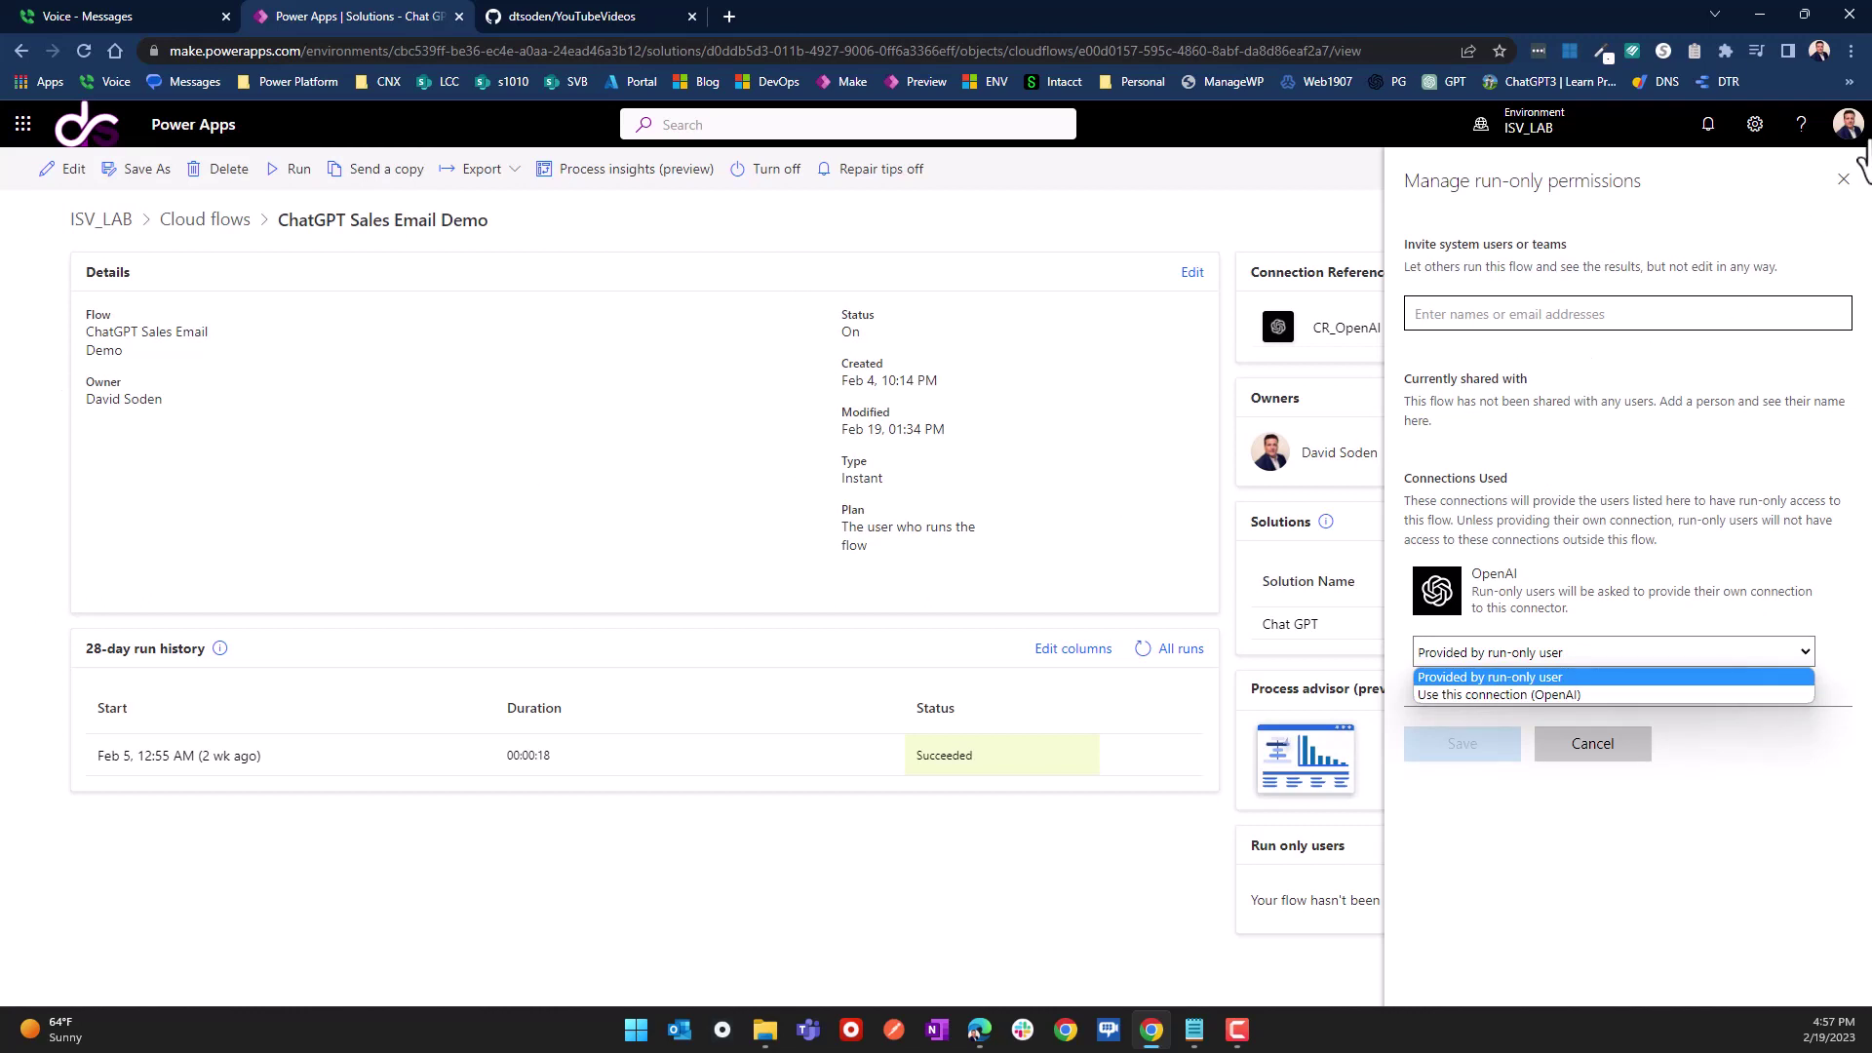
left_click(1845, 189)
left_click(1844, 183)
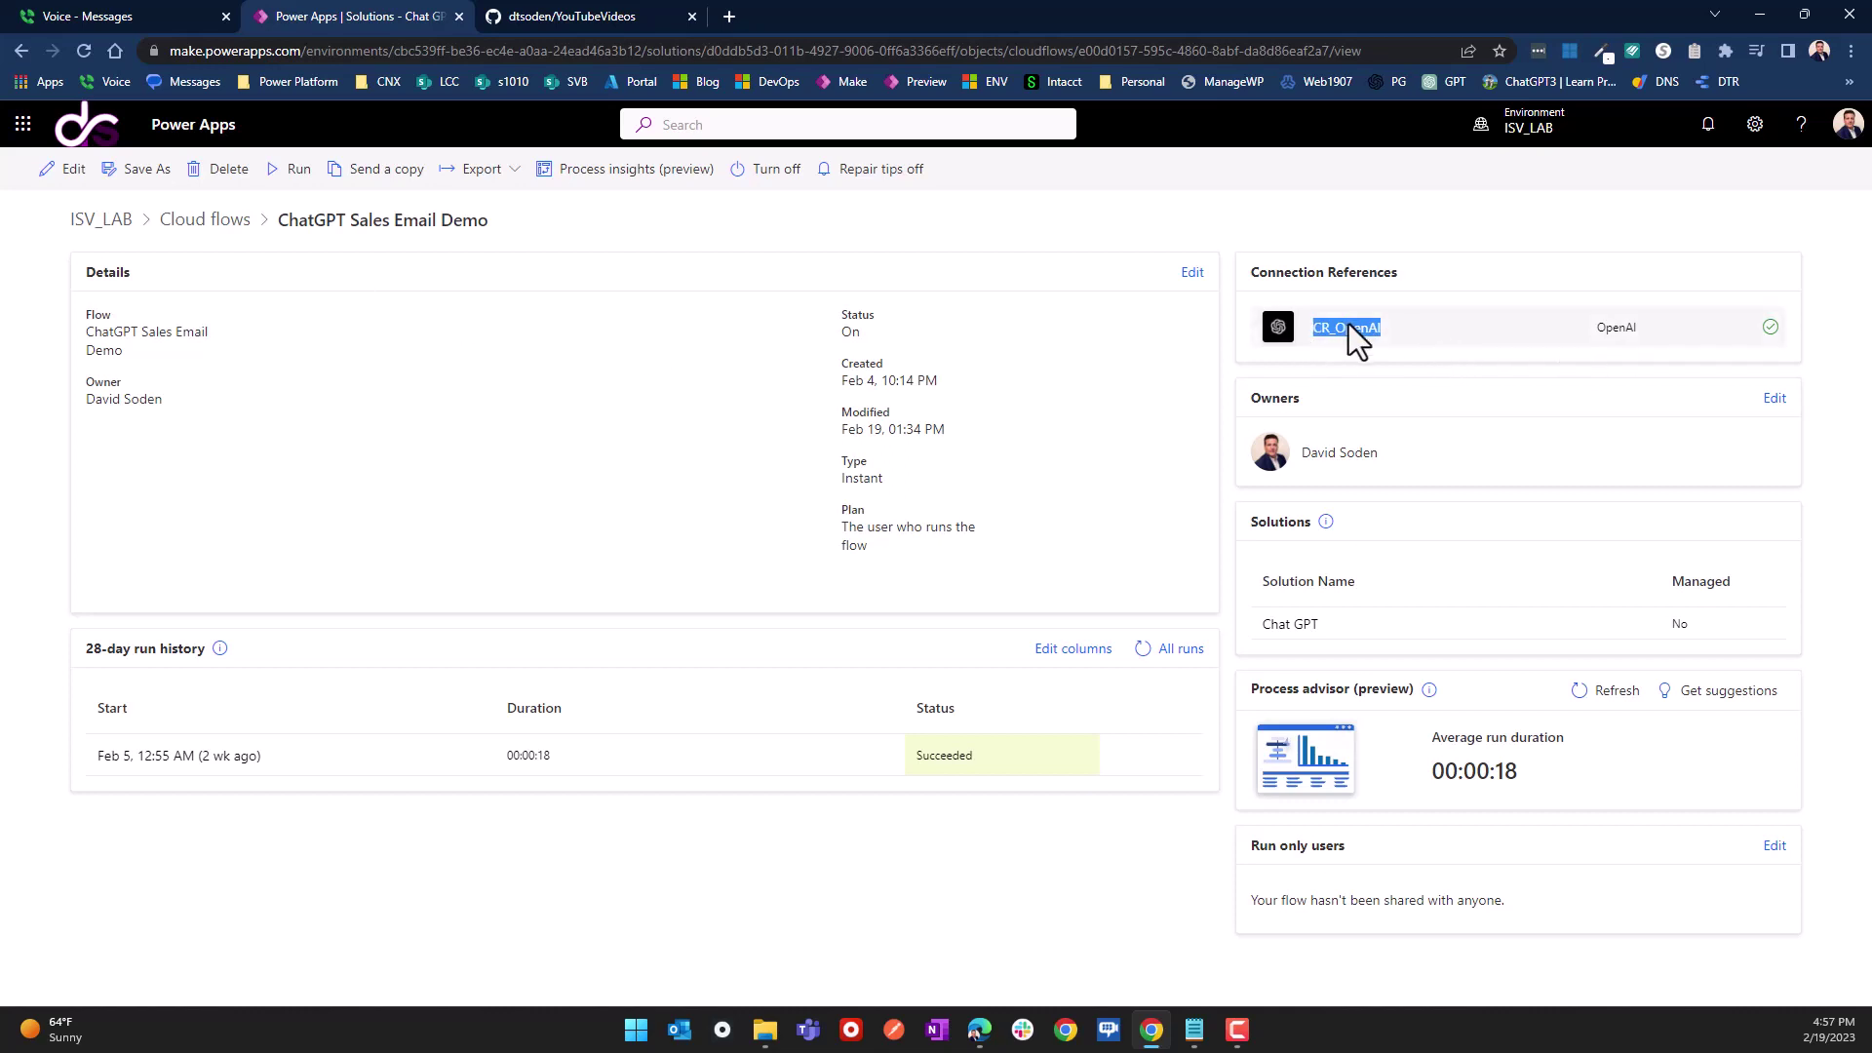
left_click_drag(1665, 327, 1599, 332)
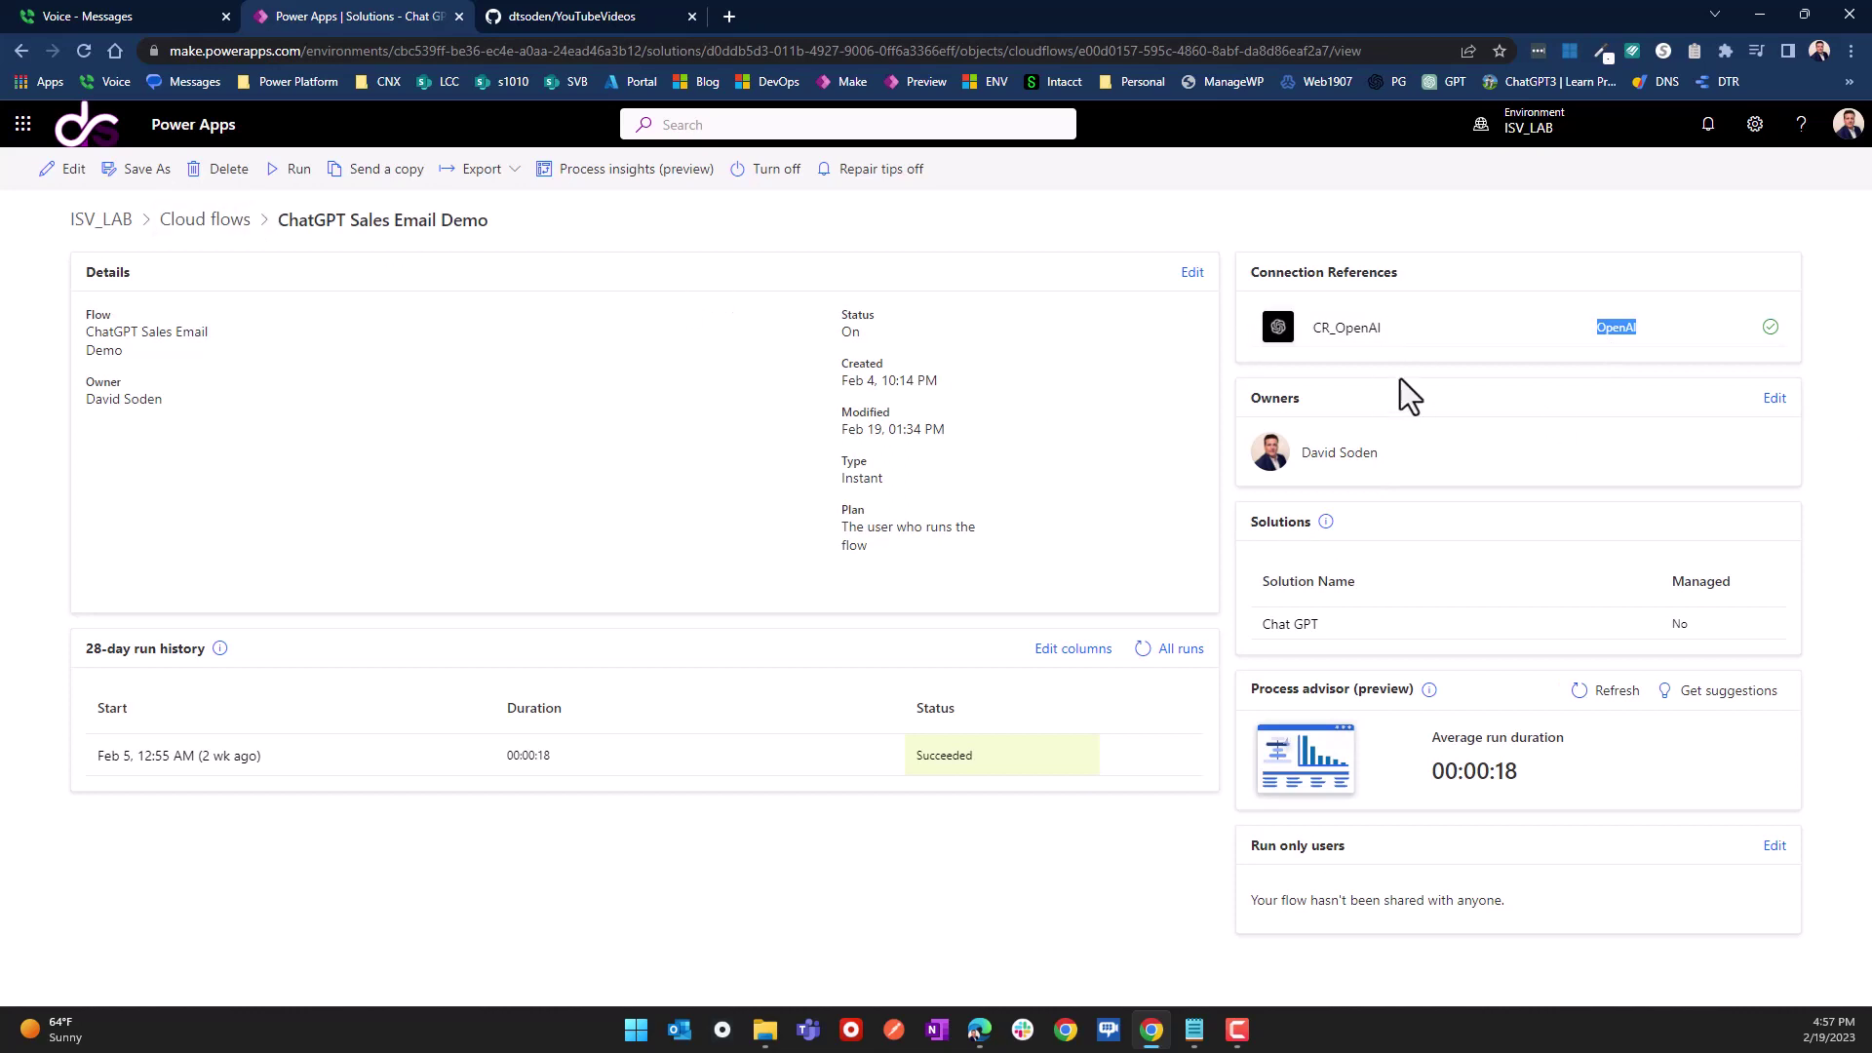
Step: Review the environment's existing connections and the connectors available for a new connection, and return to the solutions list
left_click(103, 220)
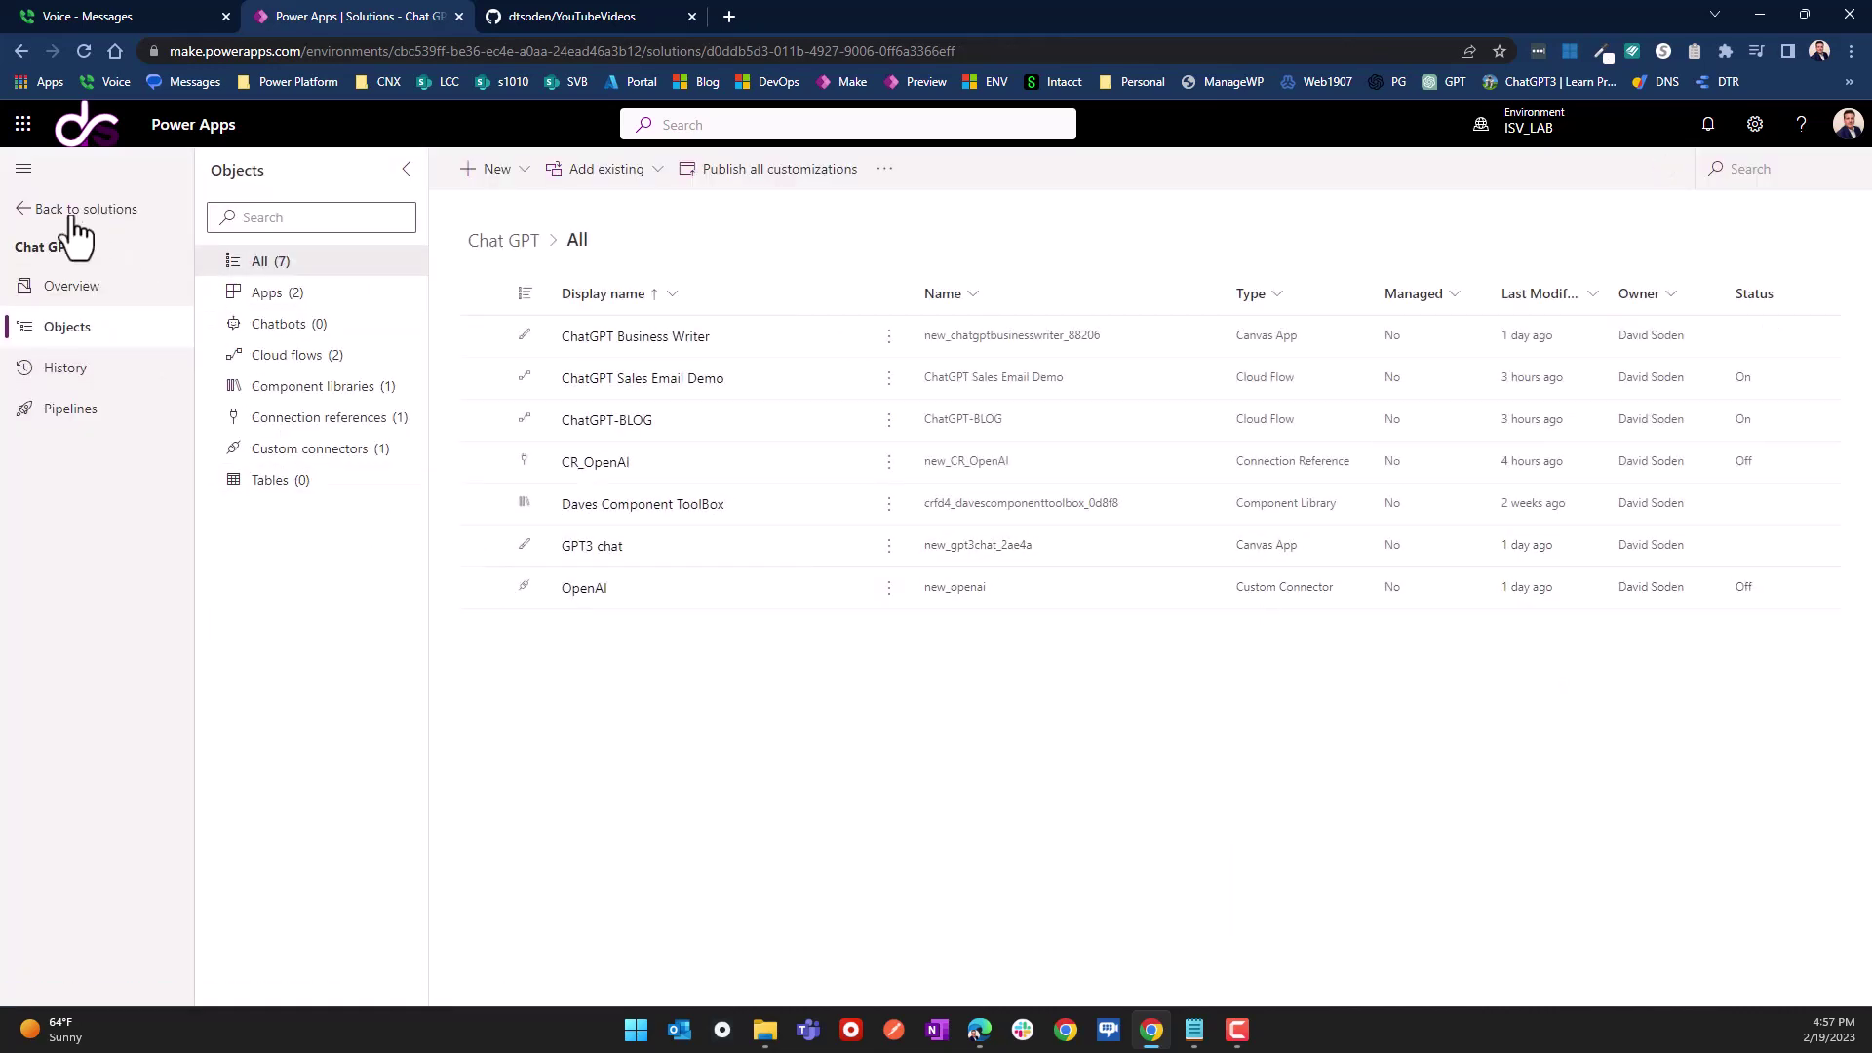
left_click(59, 210)
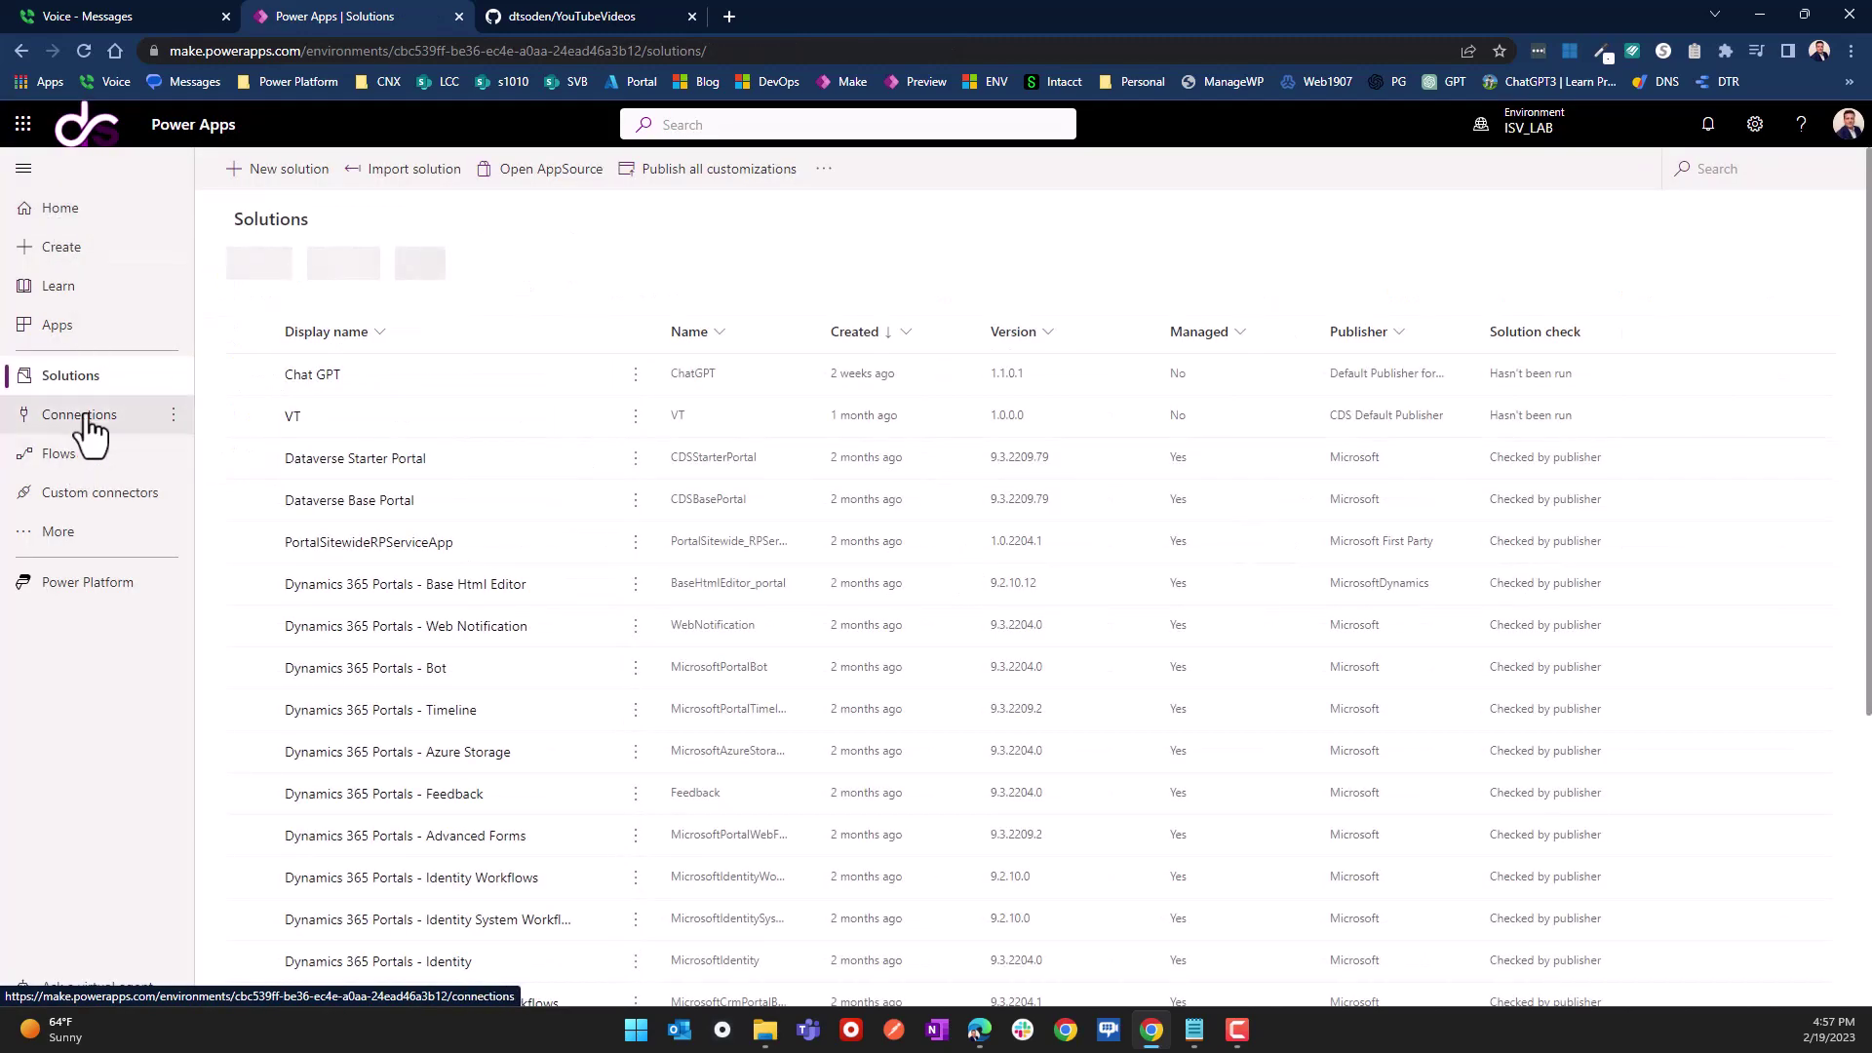
left_click(83, 435)
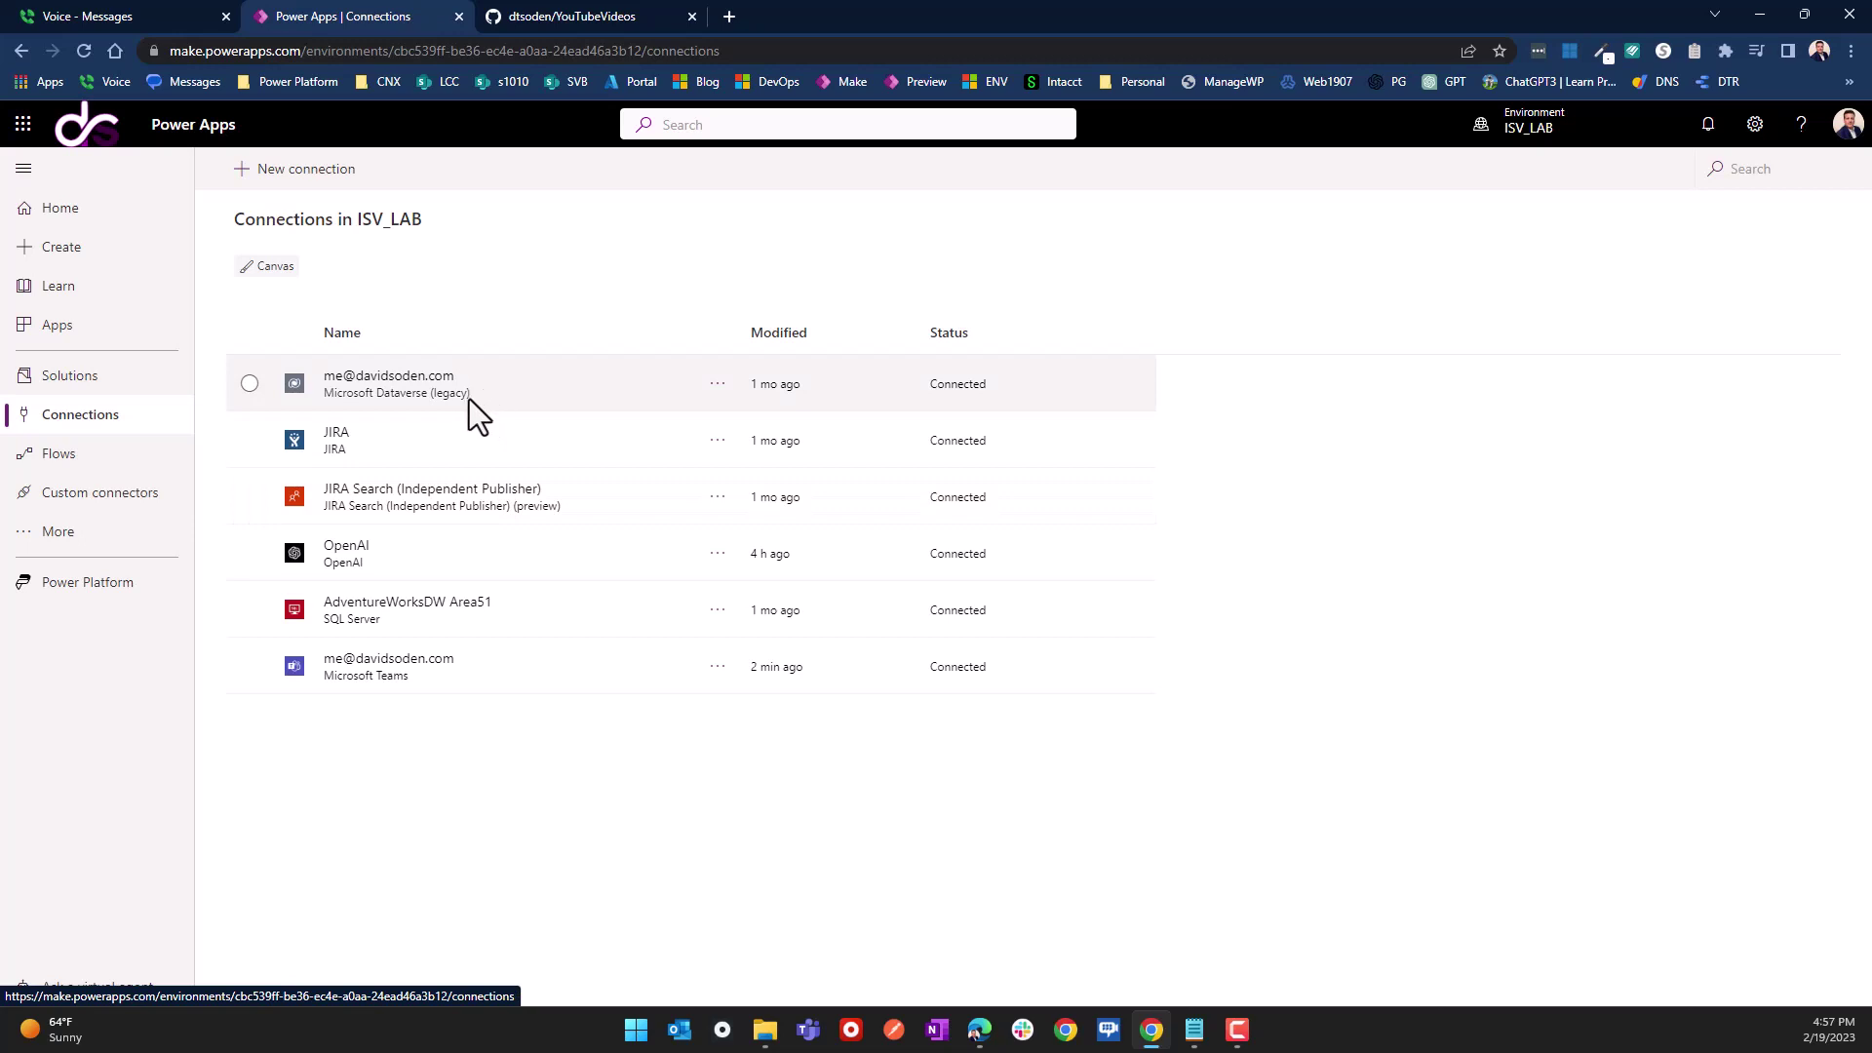
left_click(303, 175)
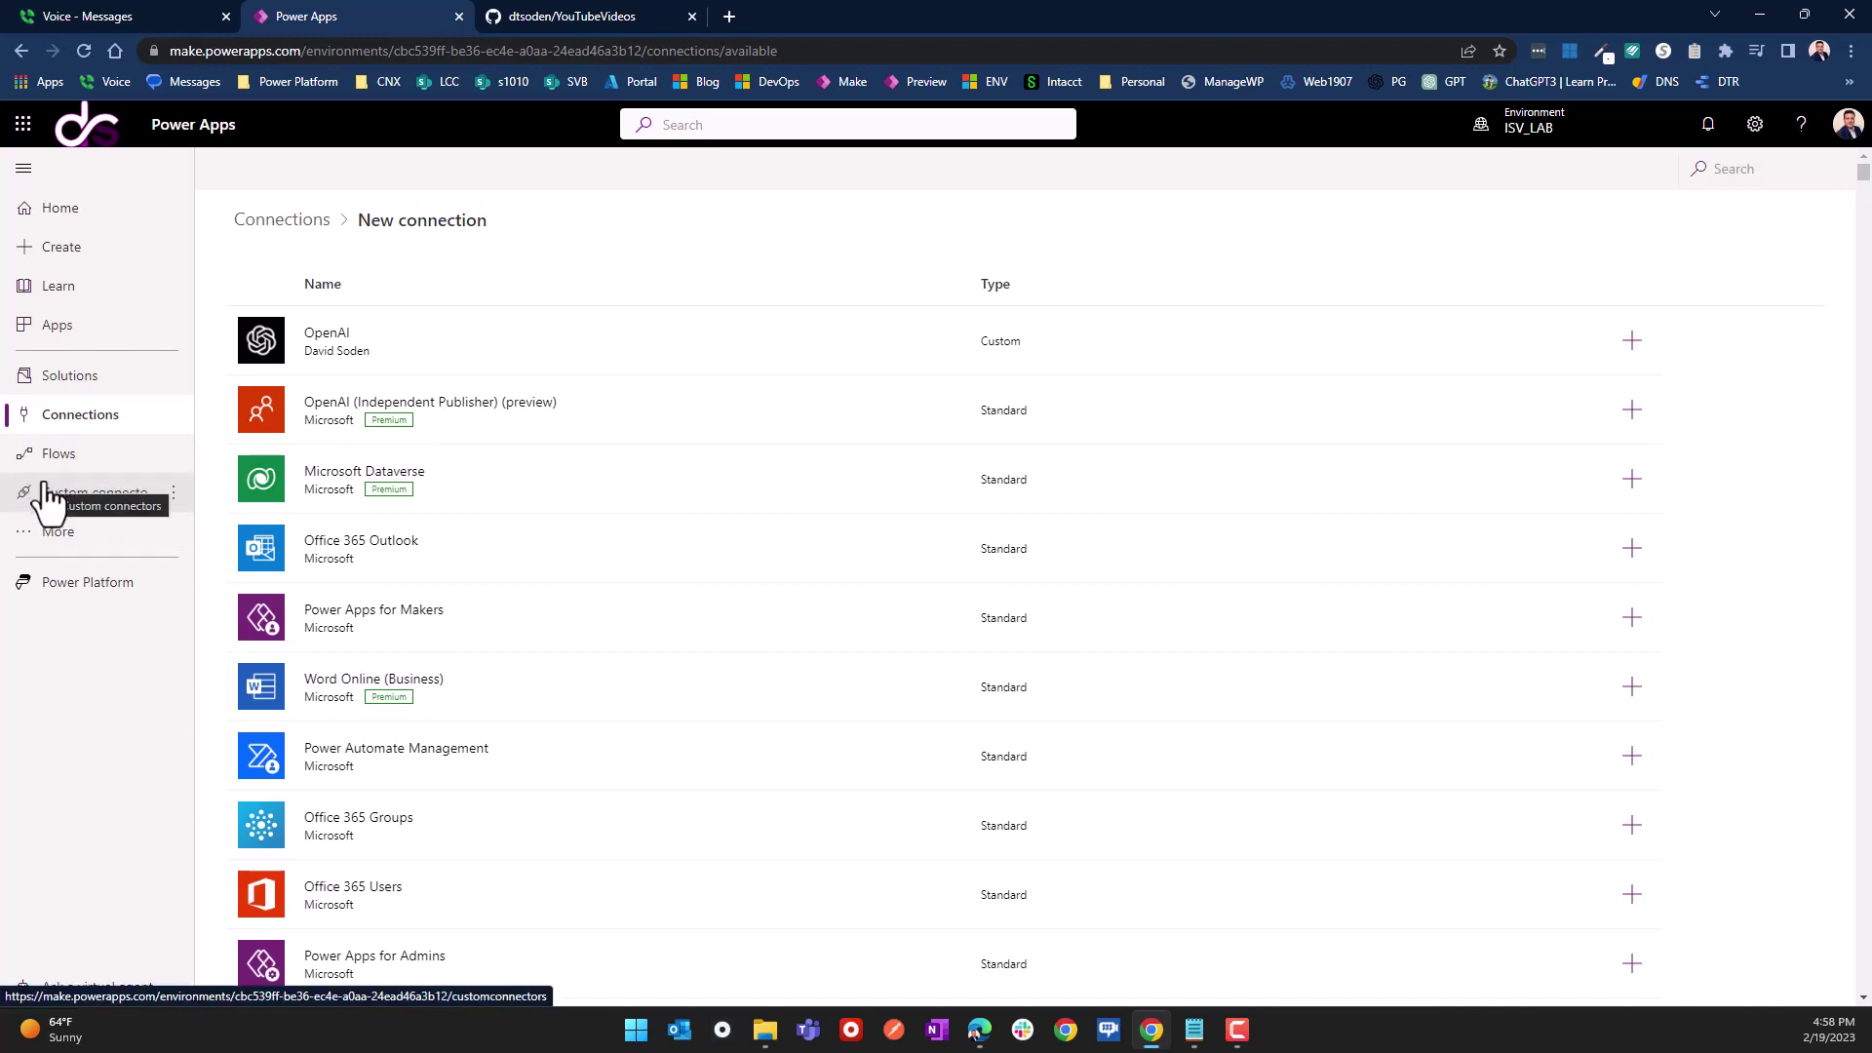
left_click(67, 394)
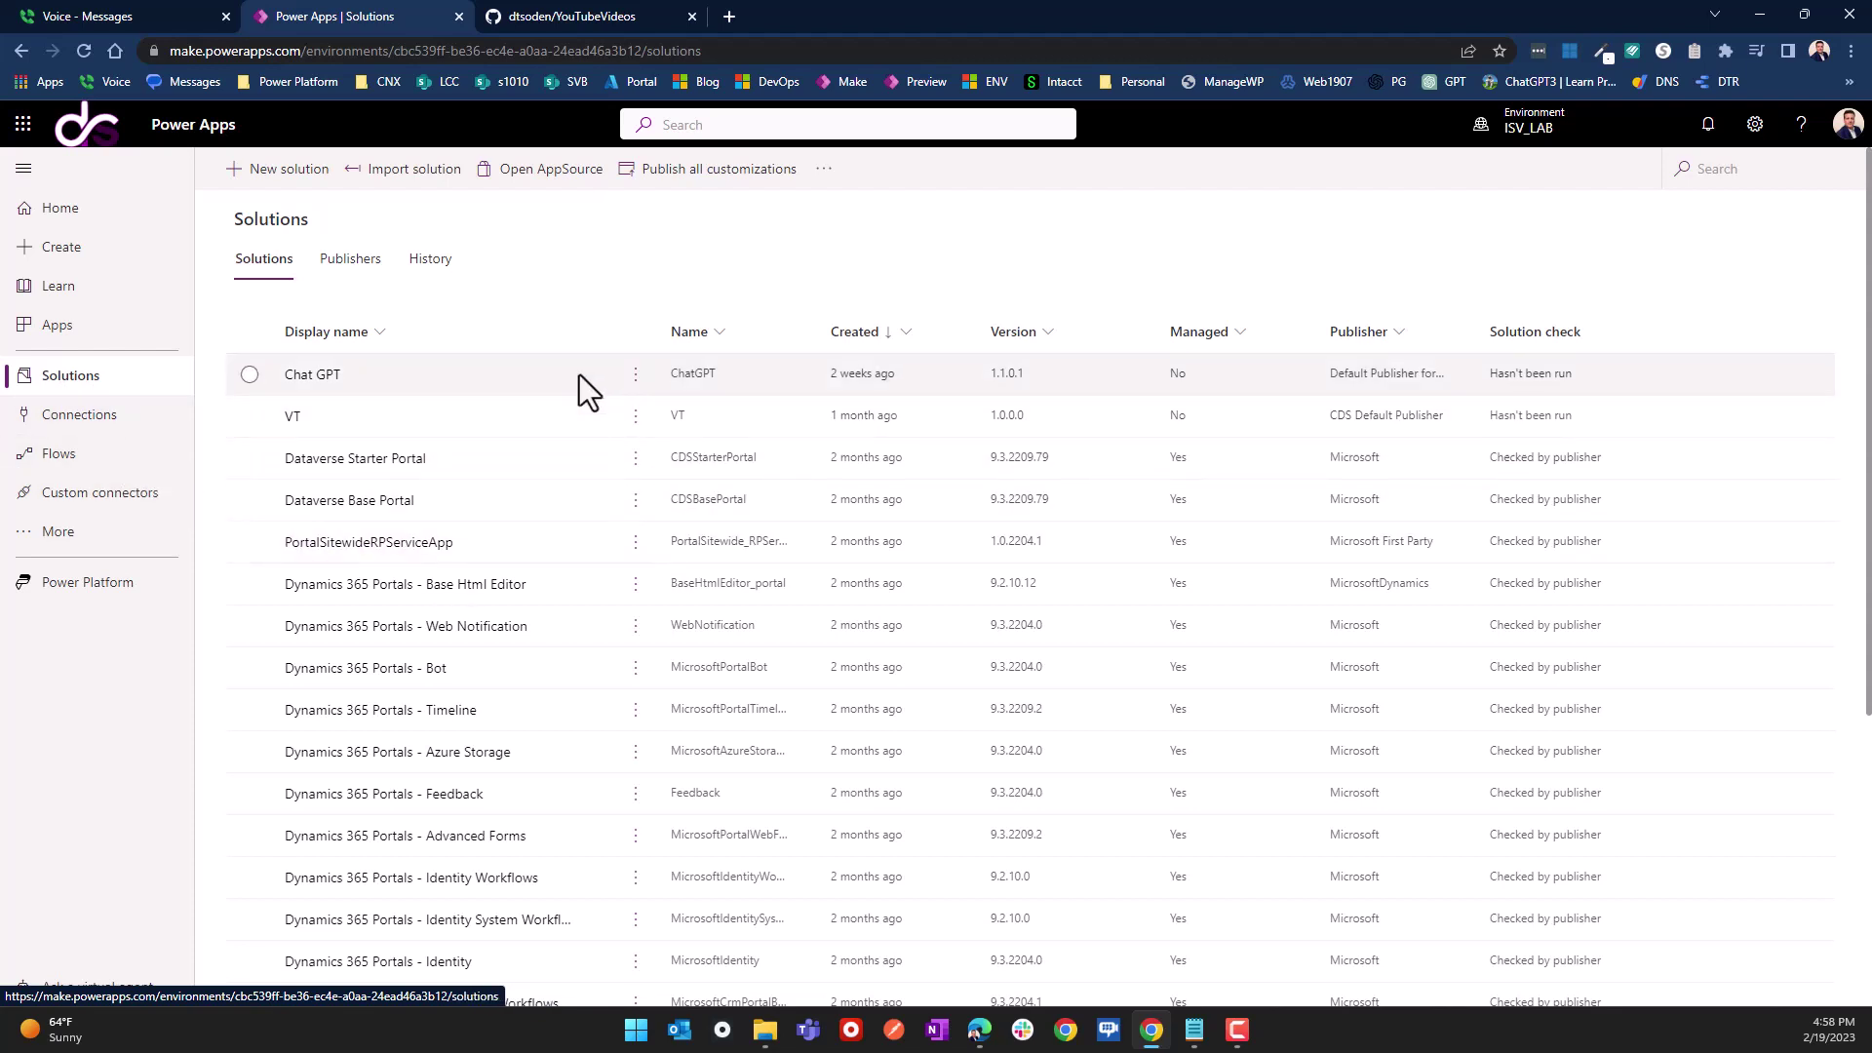
Step: Review the objects in the Chat GPT solution, then go to the environment's connections
left_click(322, 377)
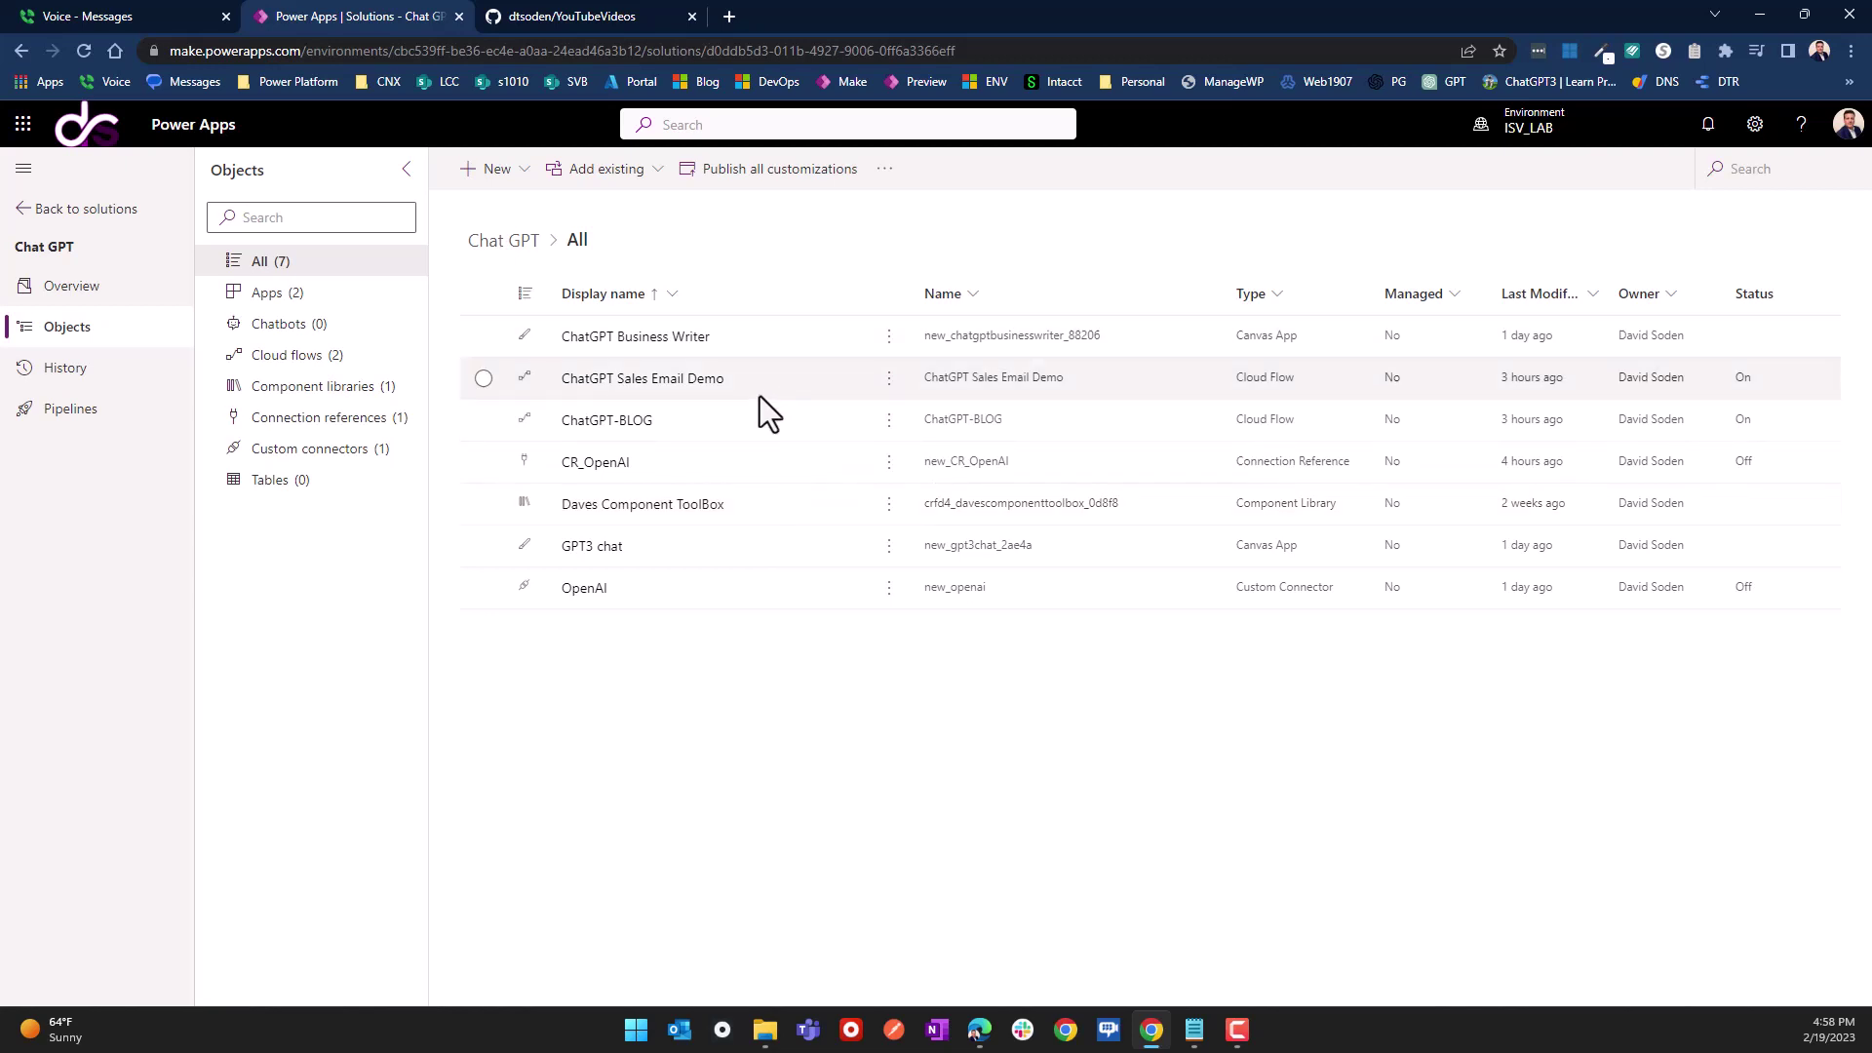
left_click(39, 211)
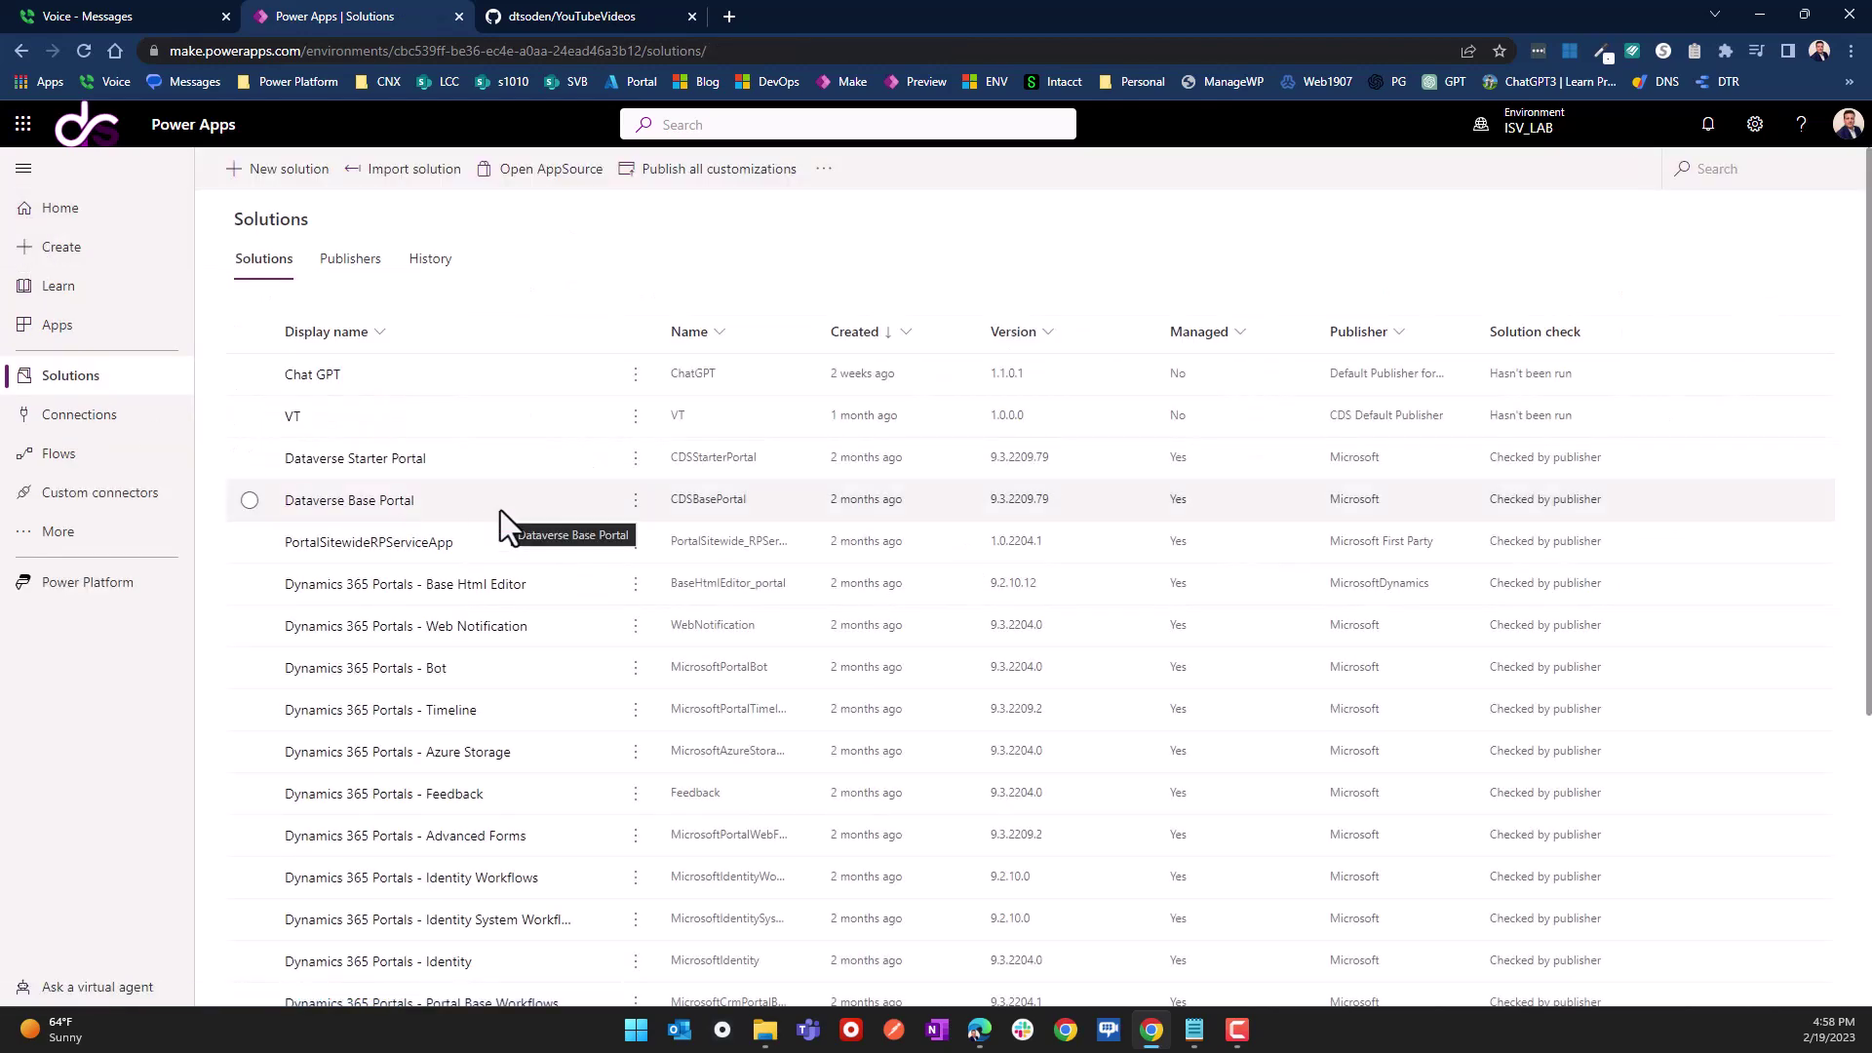
left_click(90, 419)
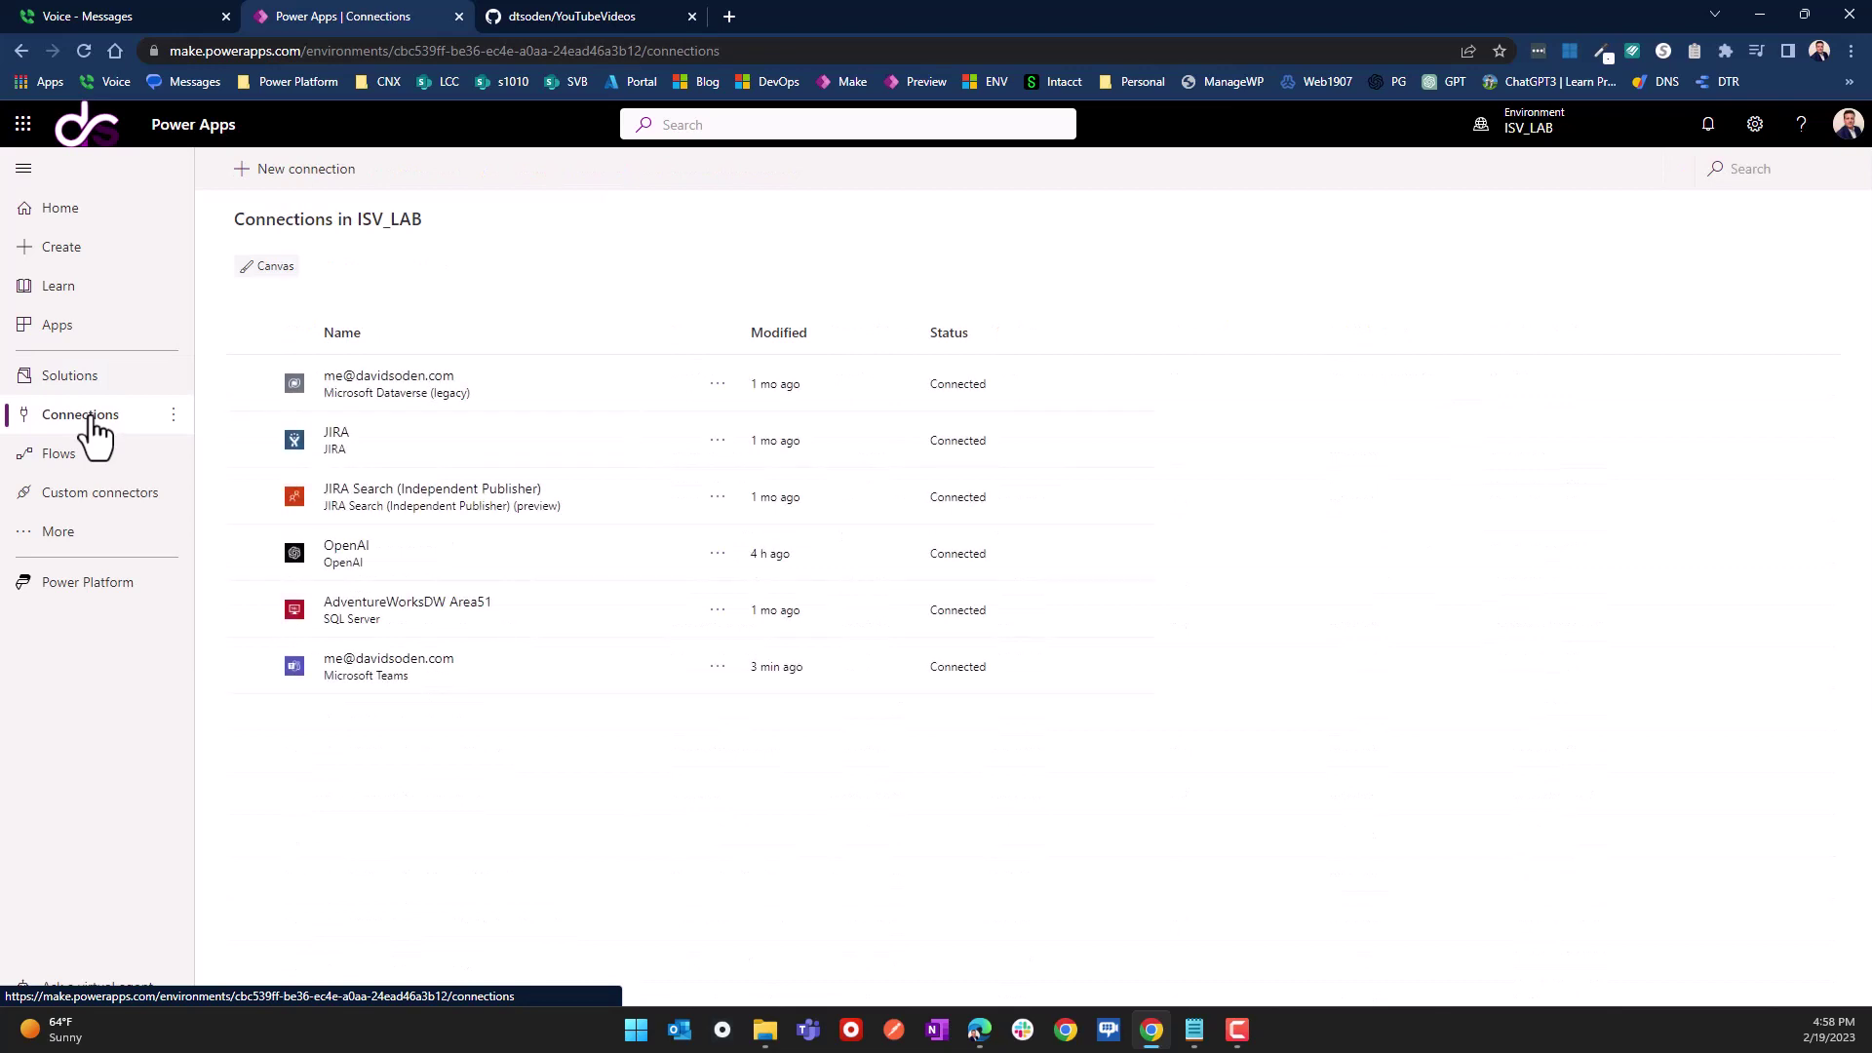
Step: Open the sharing settings of the OpenAI connection and try adding everyone in the organization, removing that entry again
left_click(710, 556)
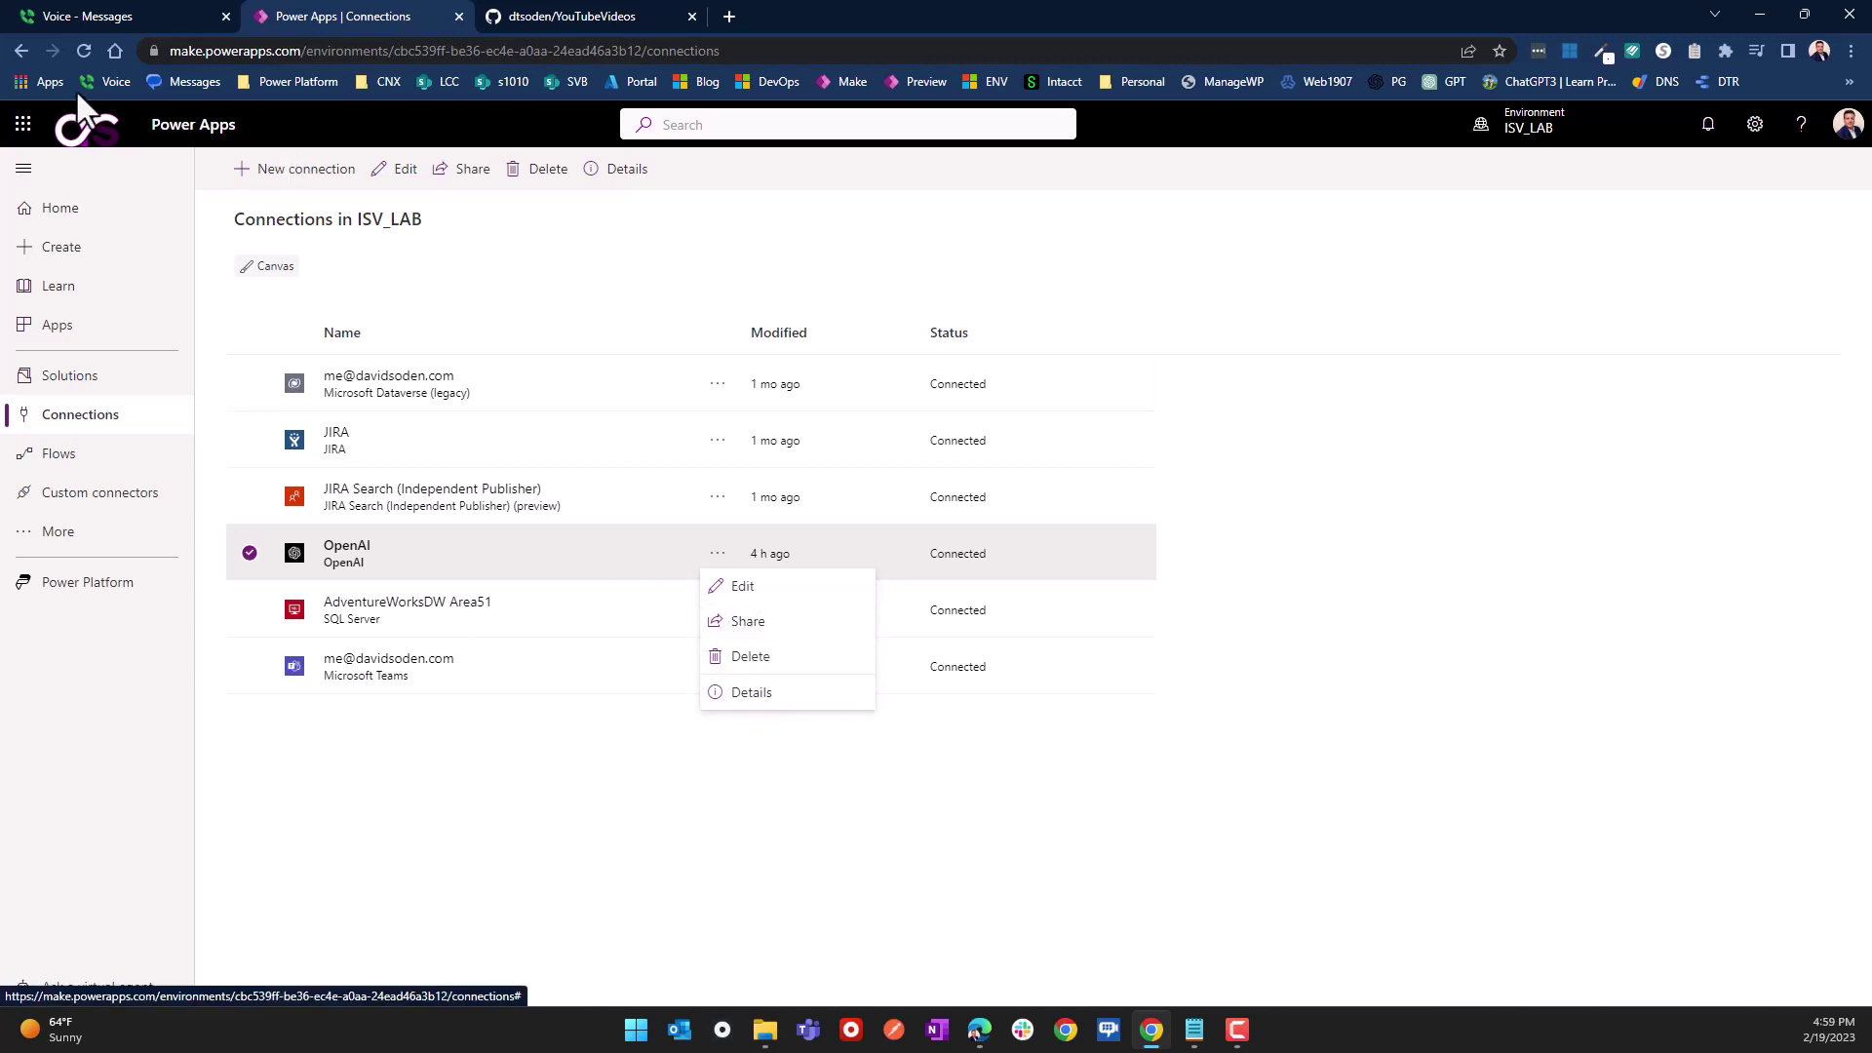
left_click(83, 49)
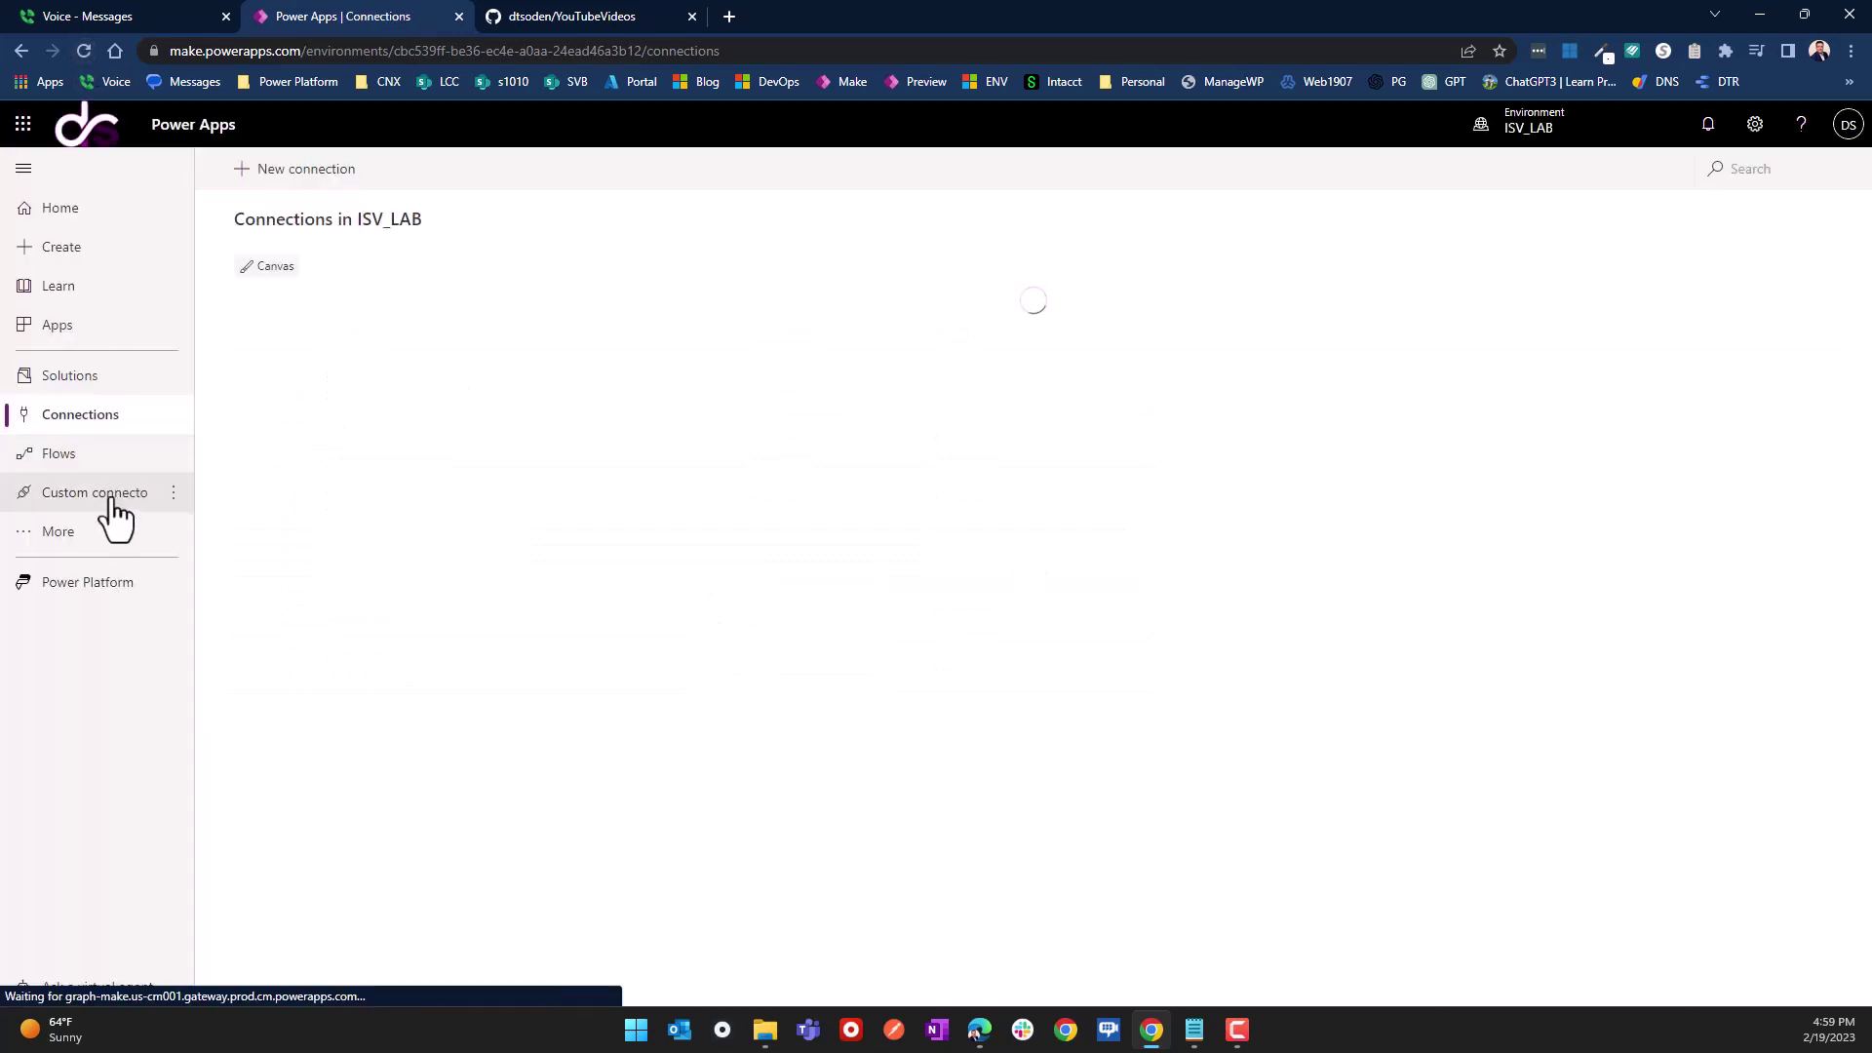
left_click(717, 553)
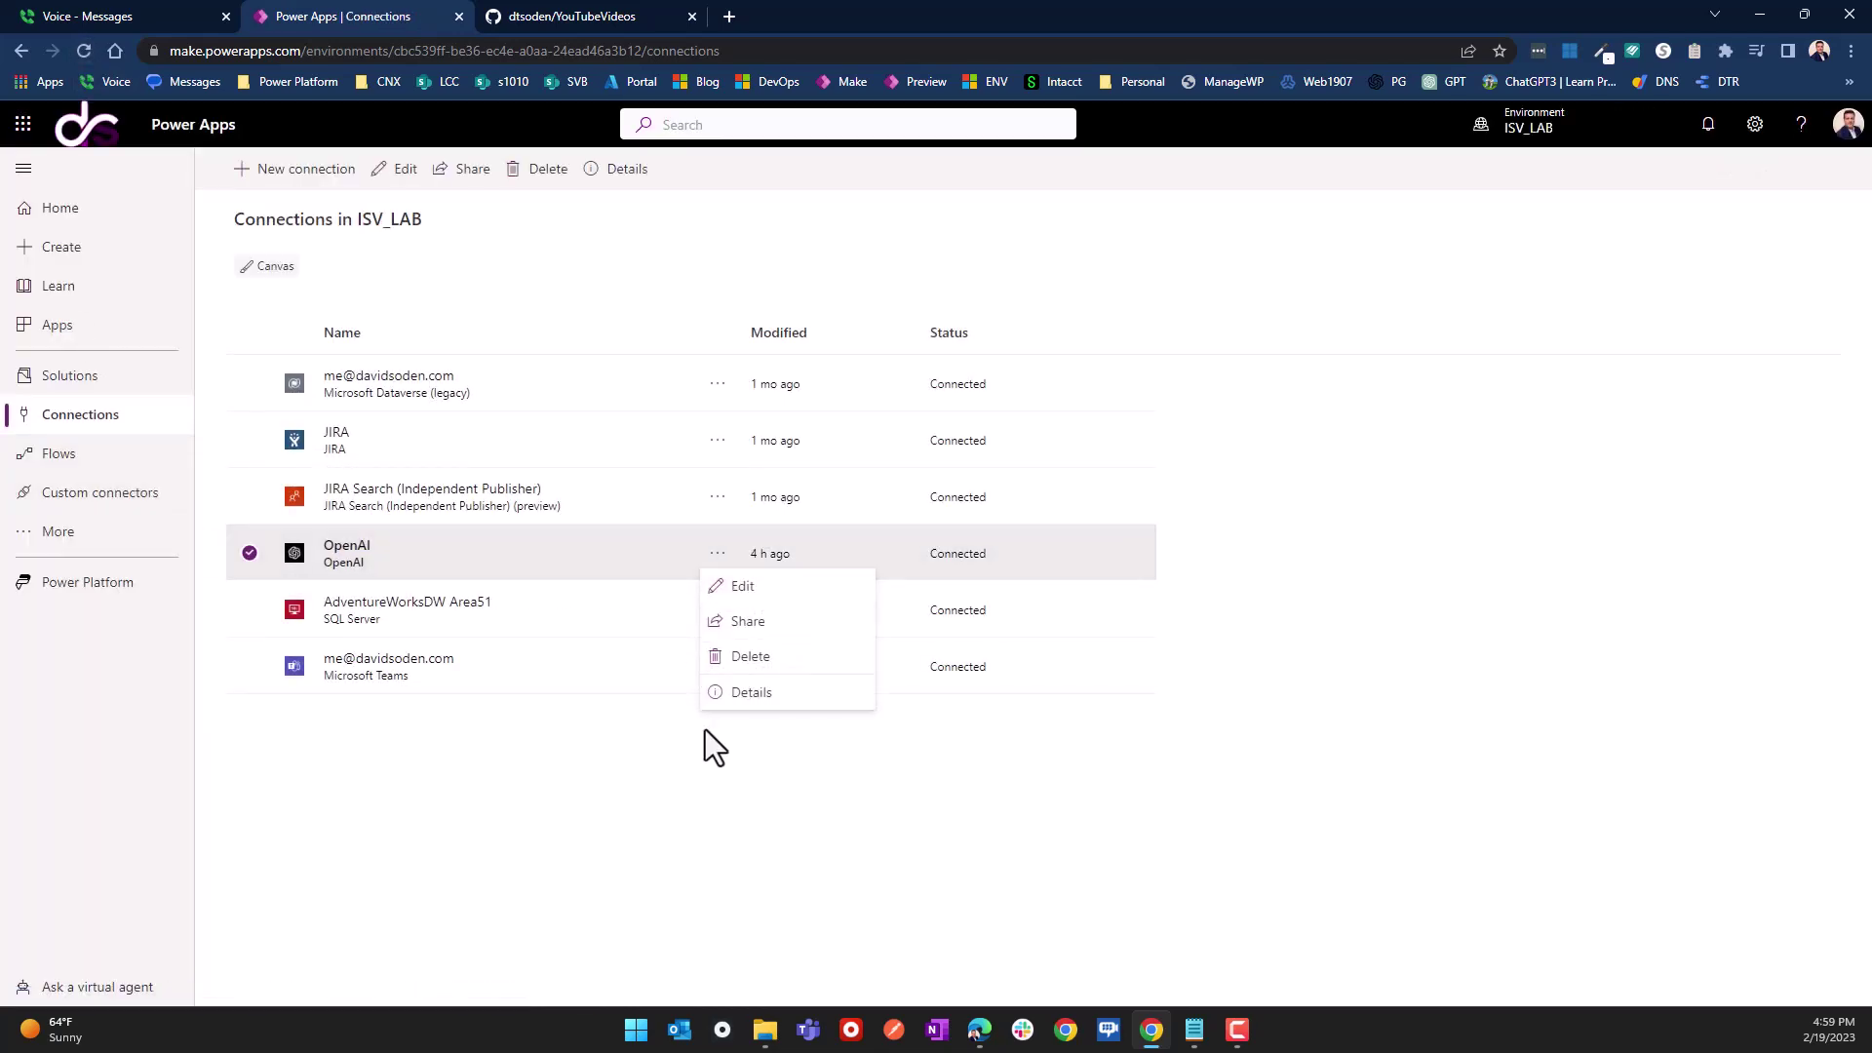
left_click(737, 624)
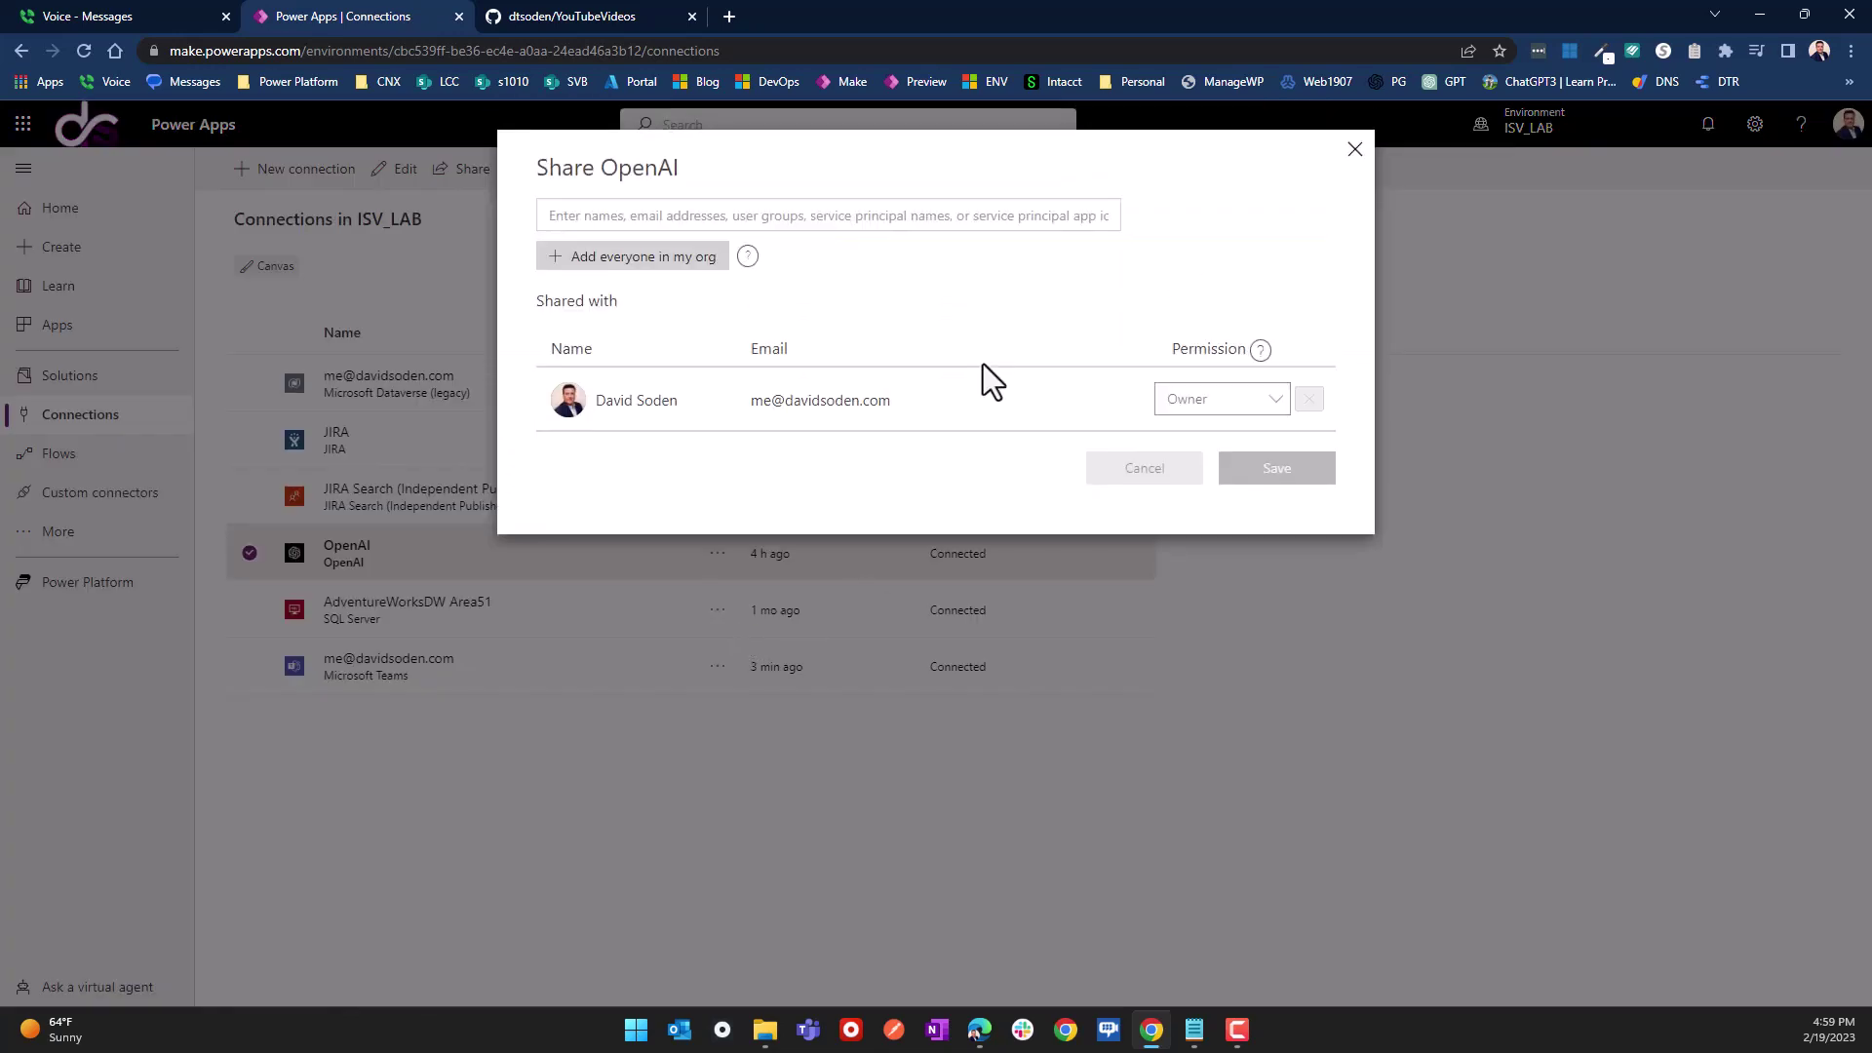
left_click(625, 258)
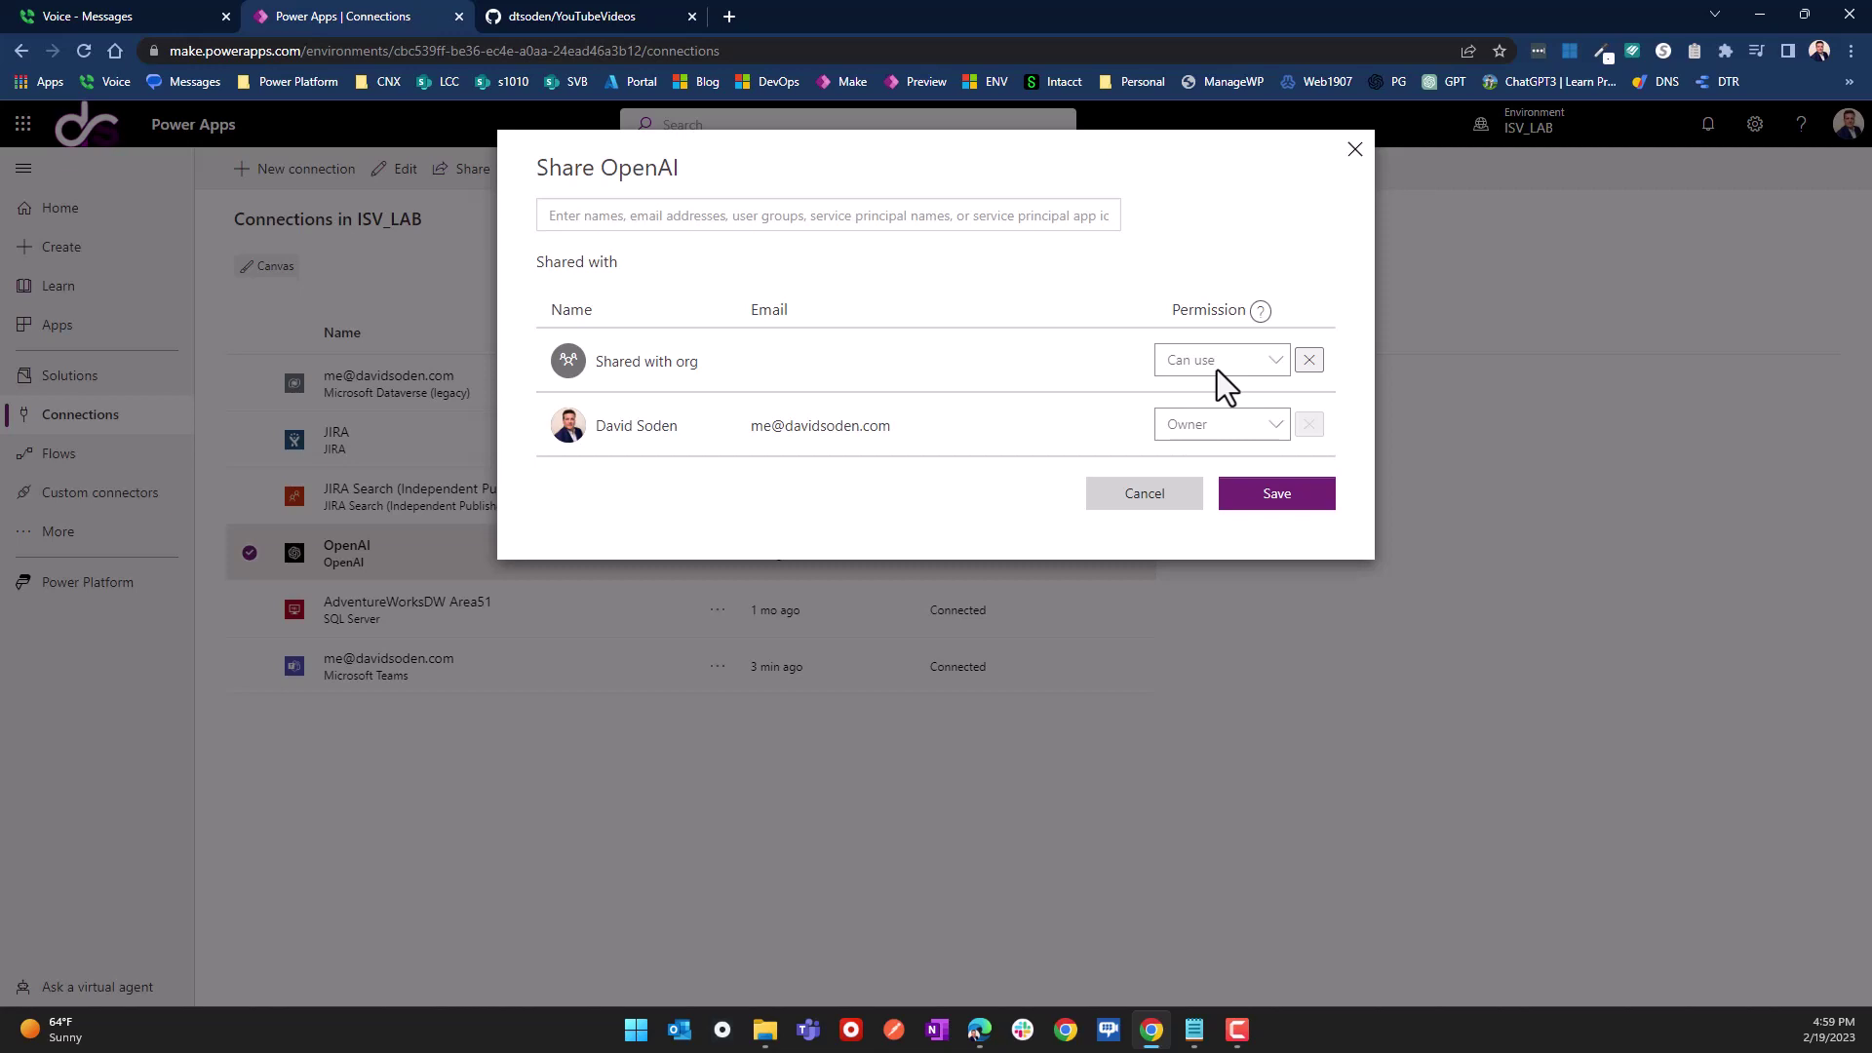
left_click(1309, 360)
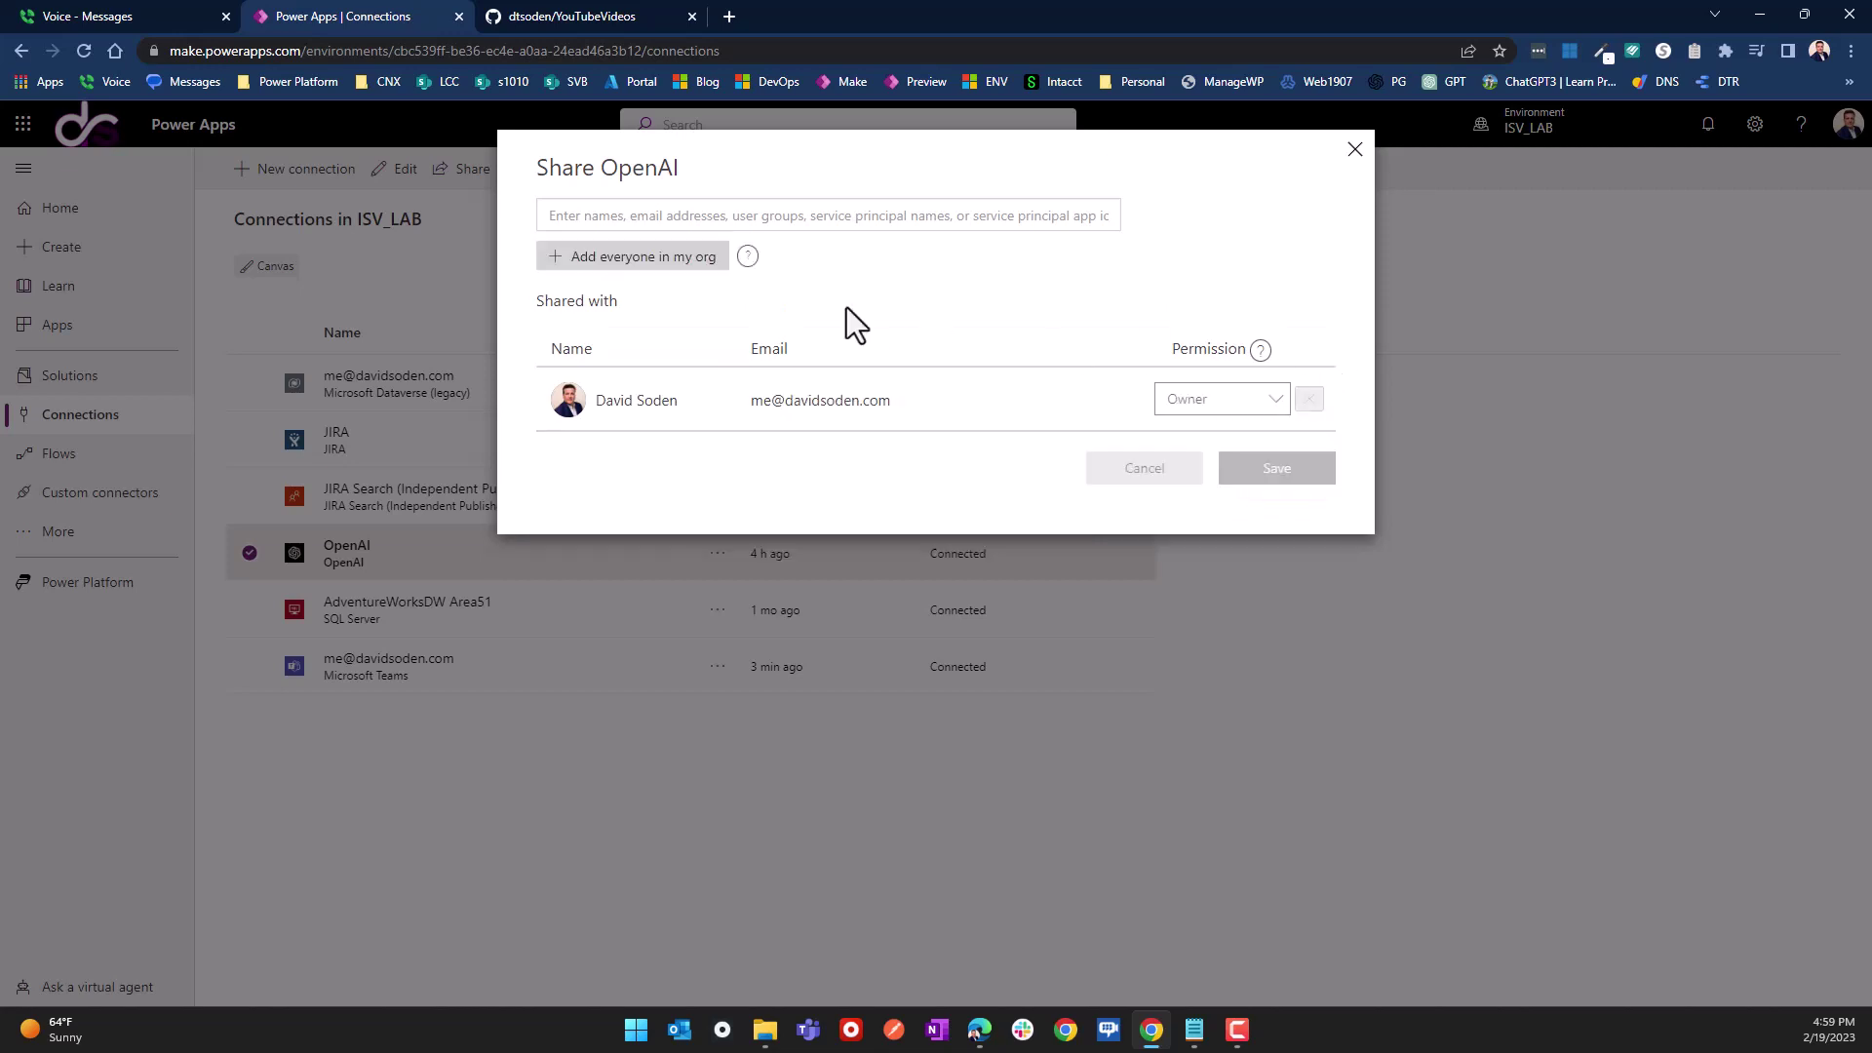
Step: Share the OpenAI connection with the demo user account at the Can use permission level, and save the sharing
left_click(632, 215)
type("d")
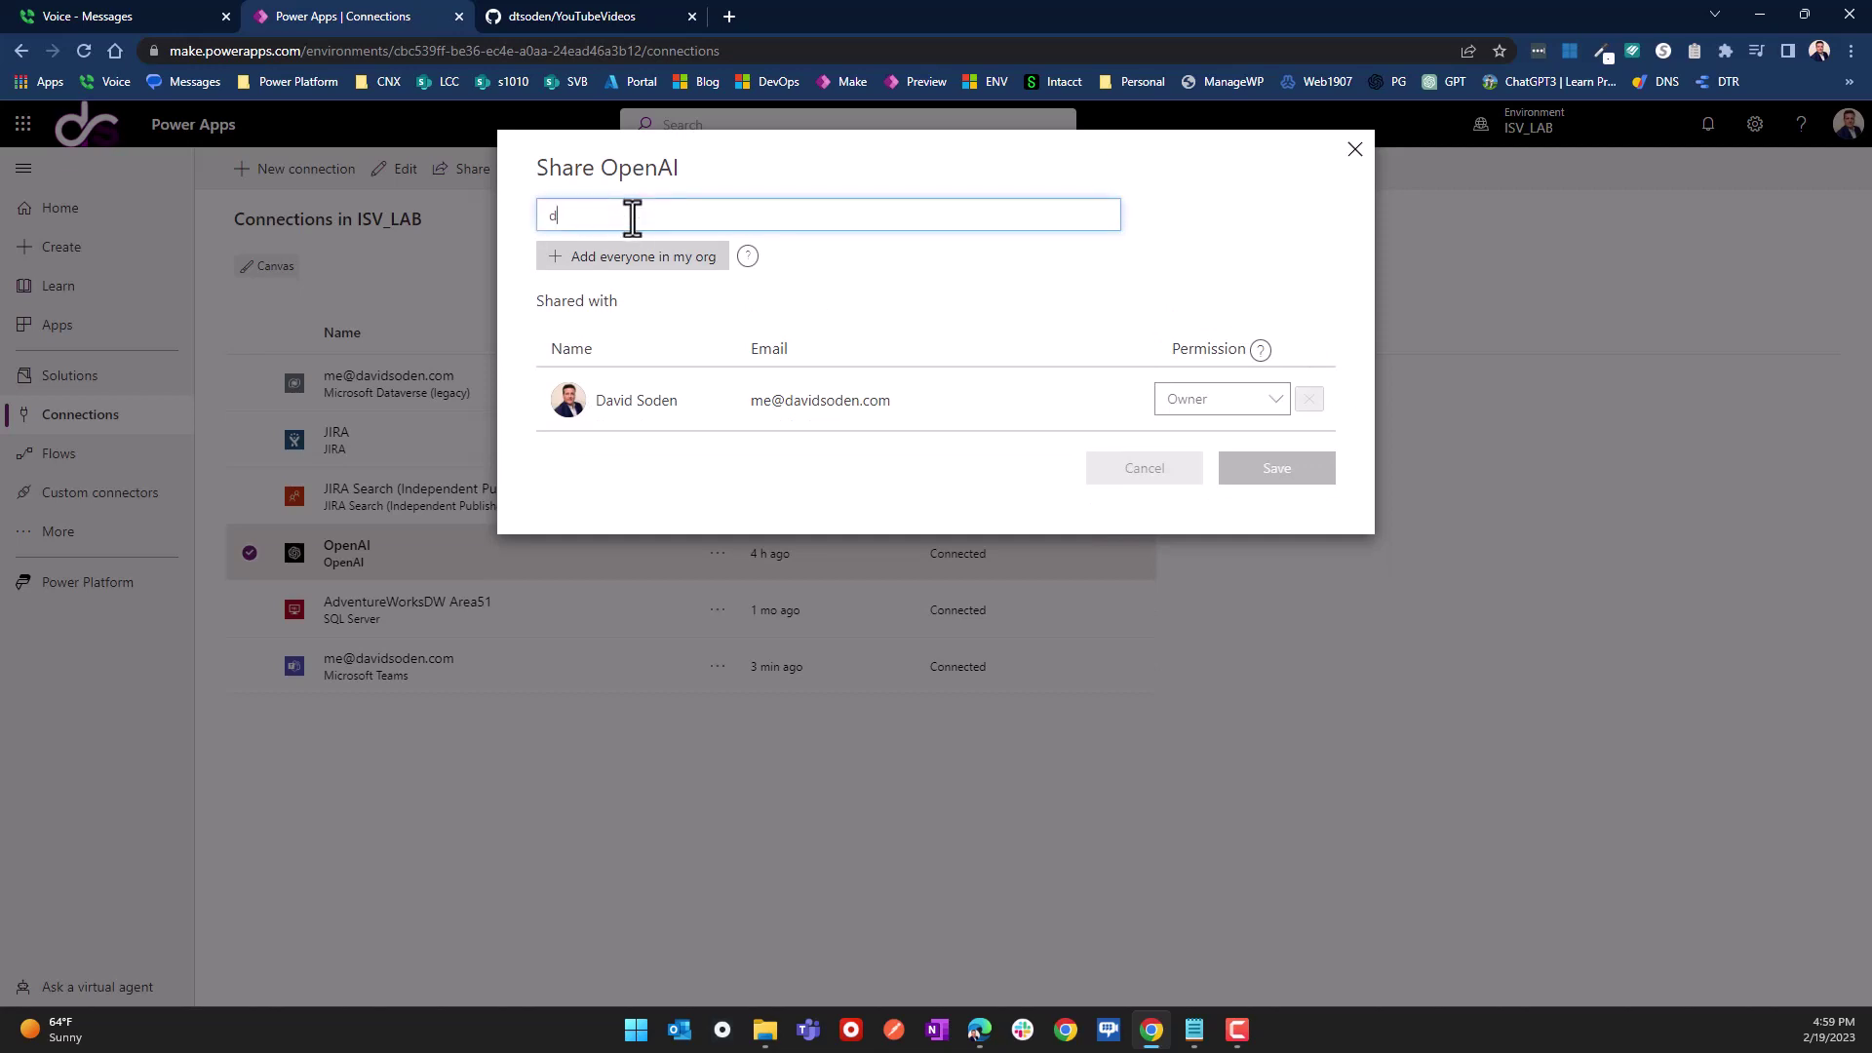
type("em")
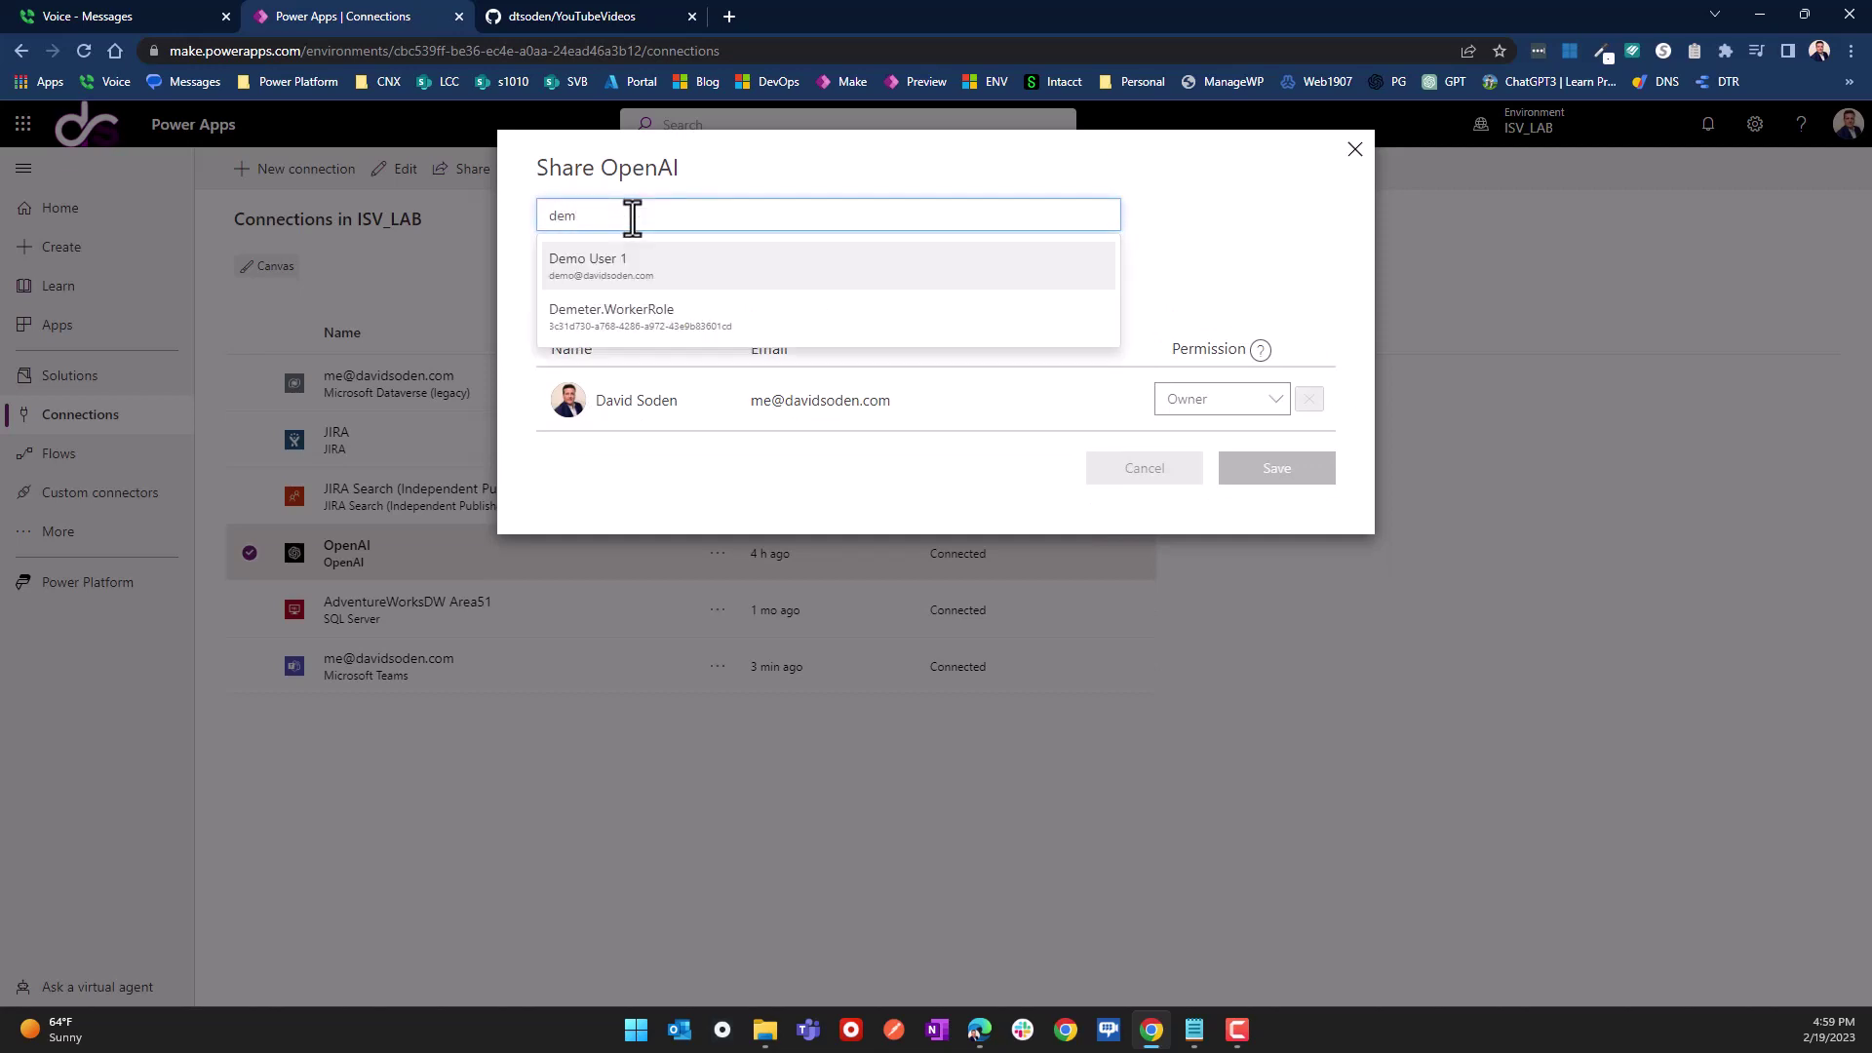
left_click(656, 289)
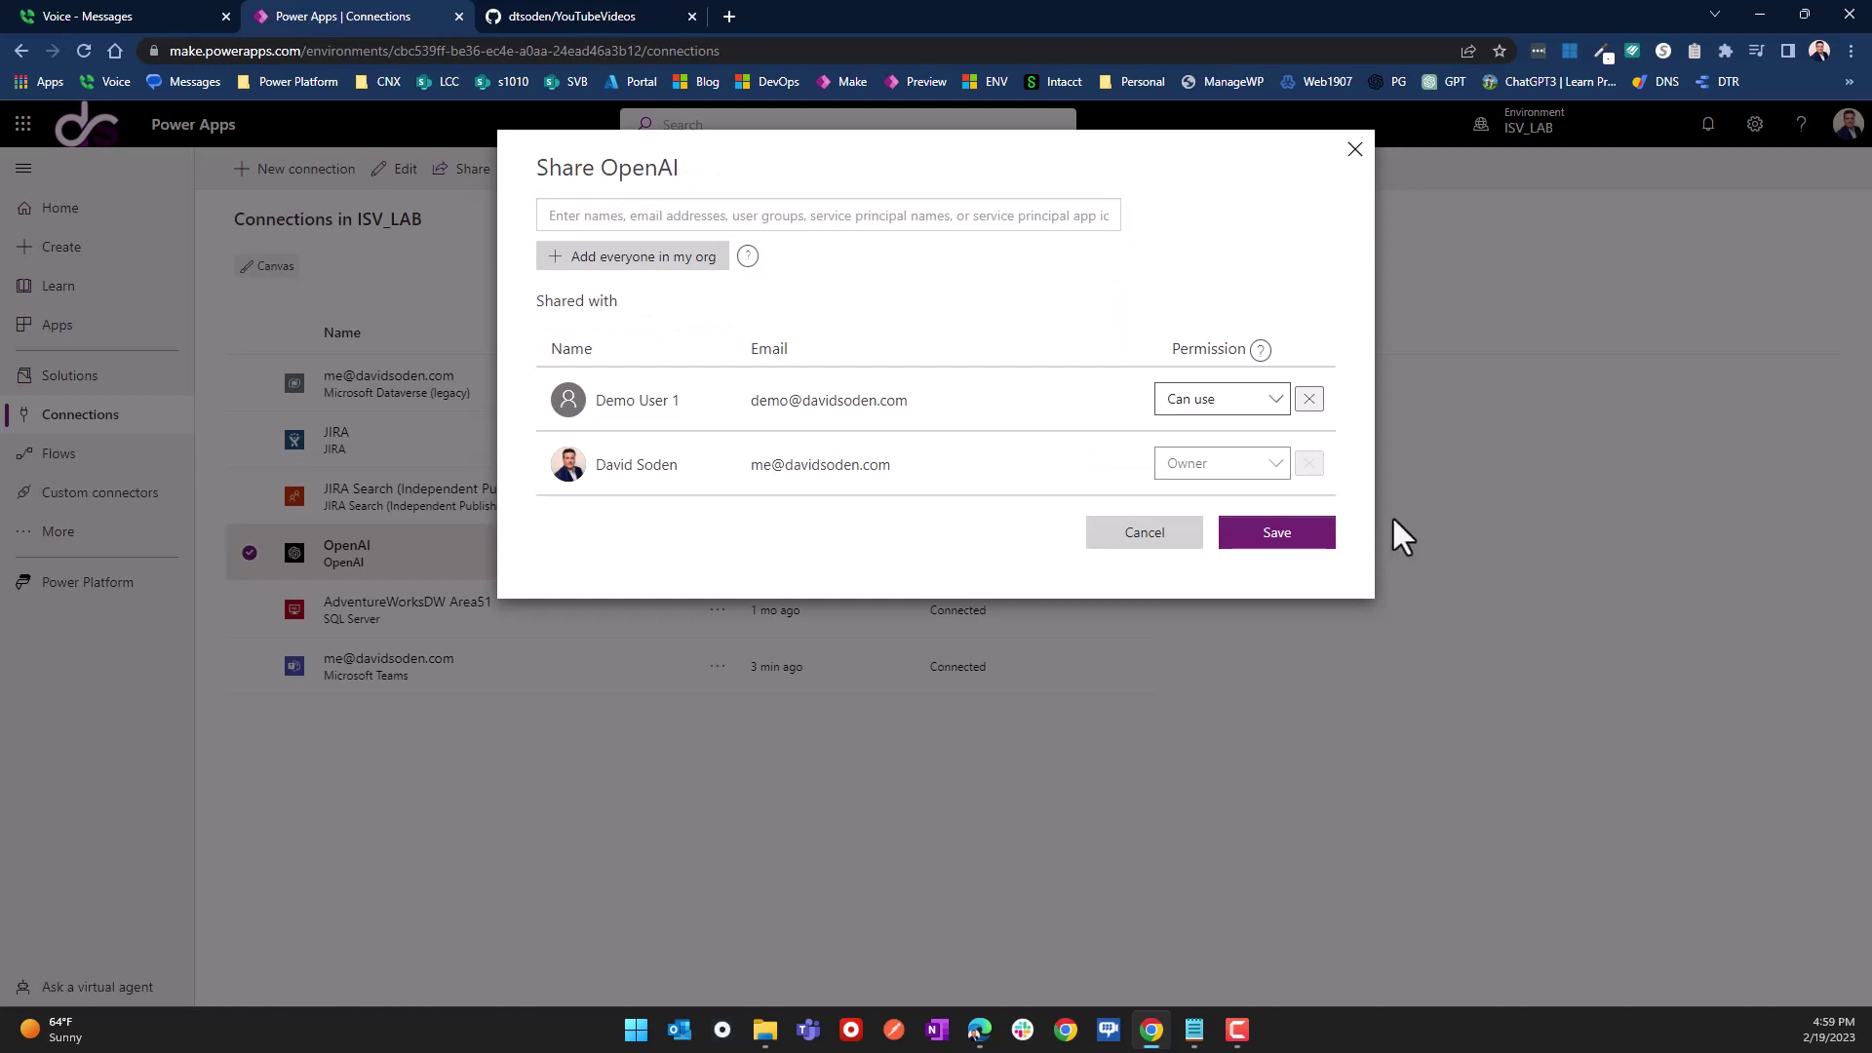
left_click(1225, 425)
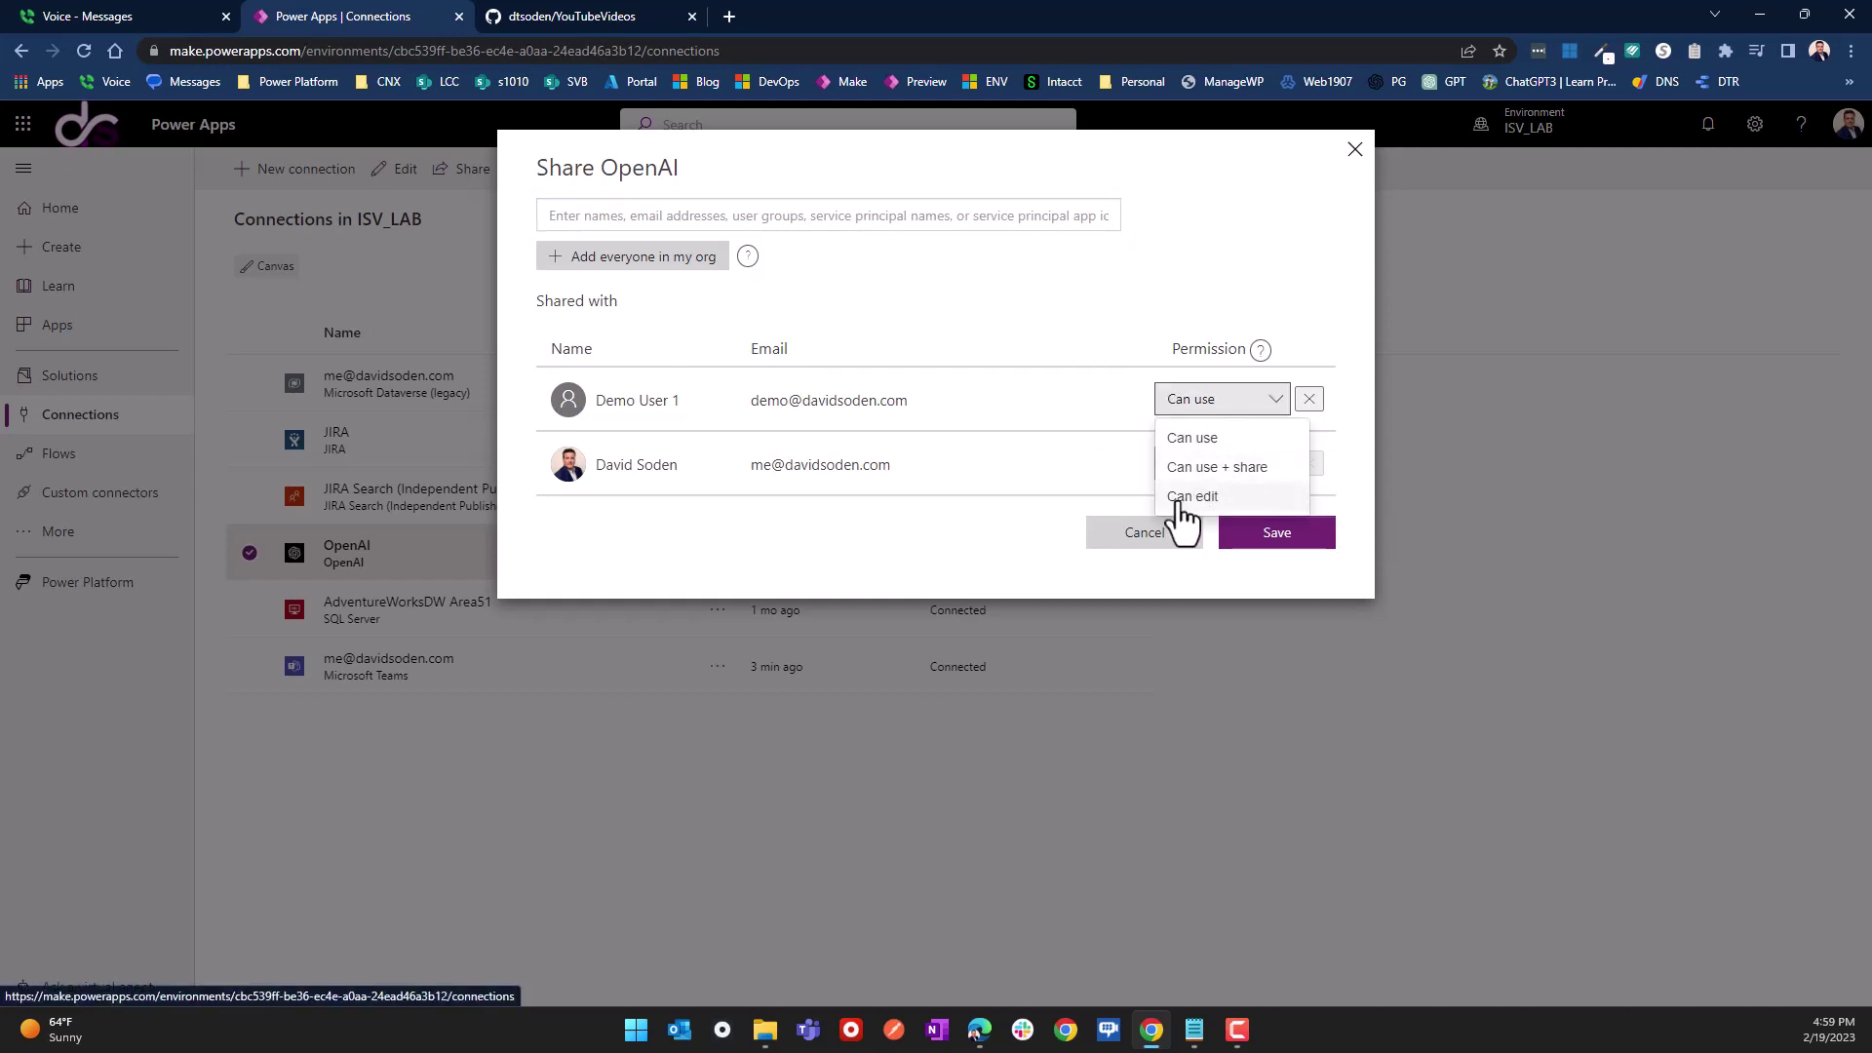
left_click(927, 549)
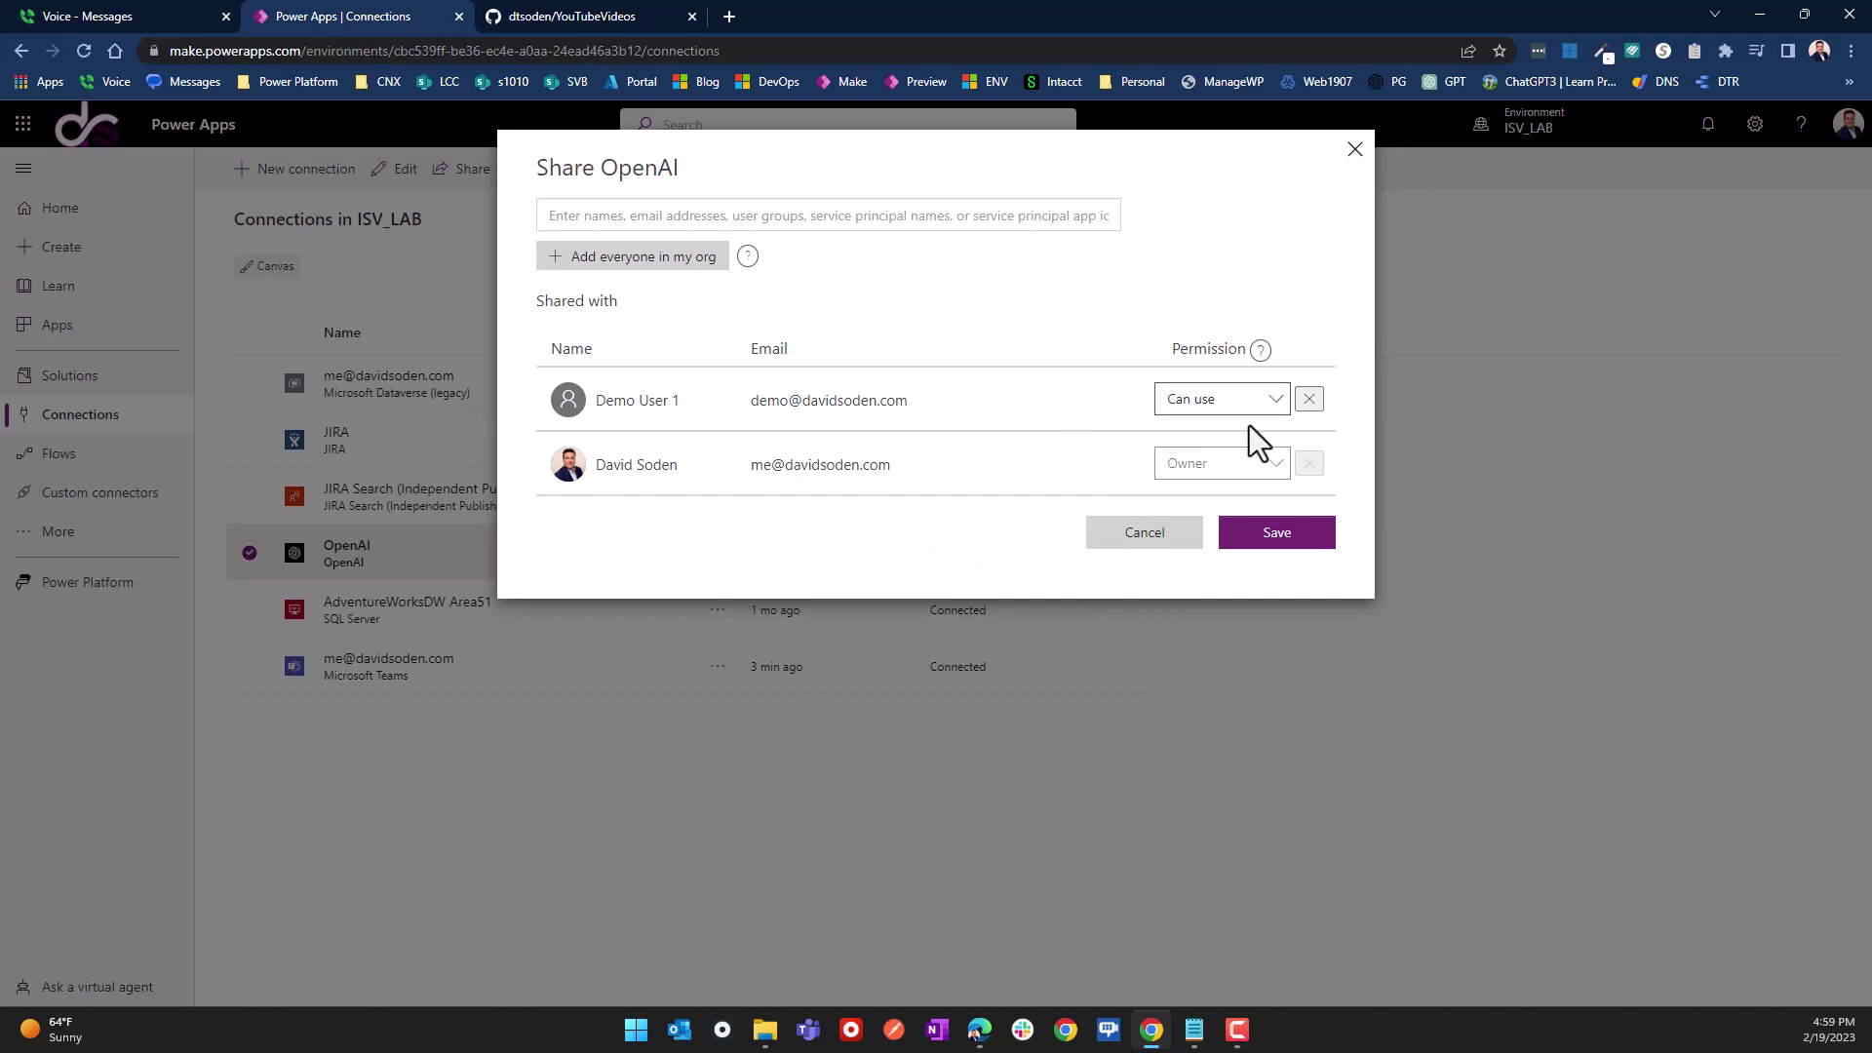
left_click(1276, 538)
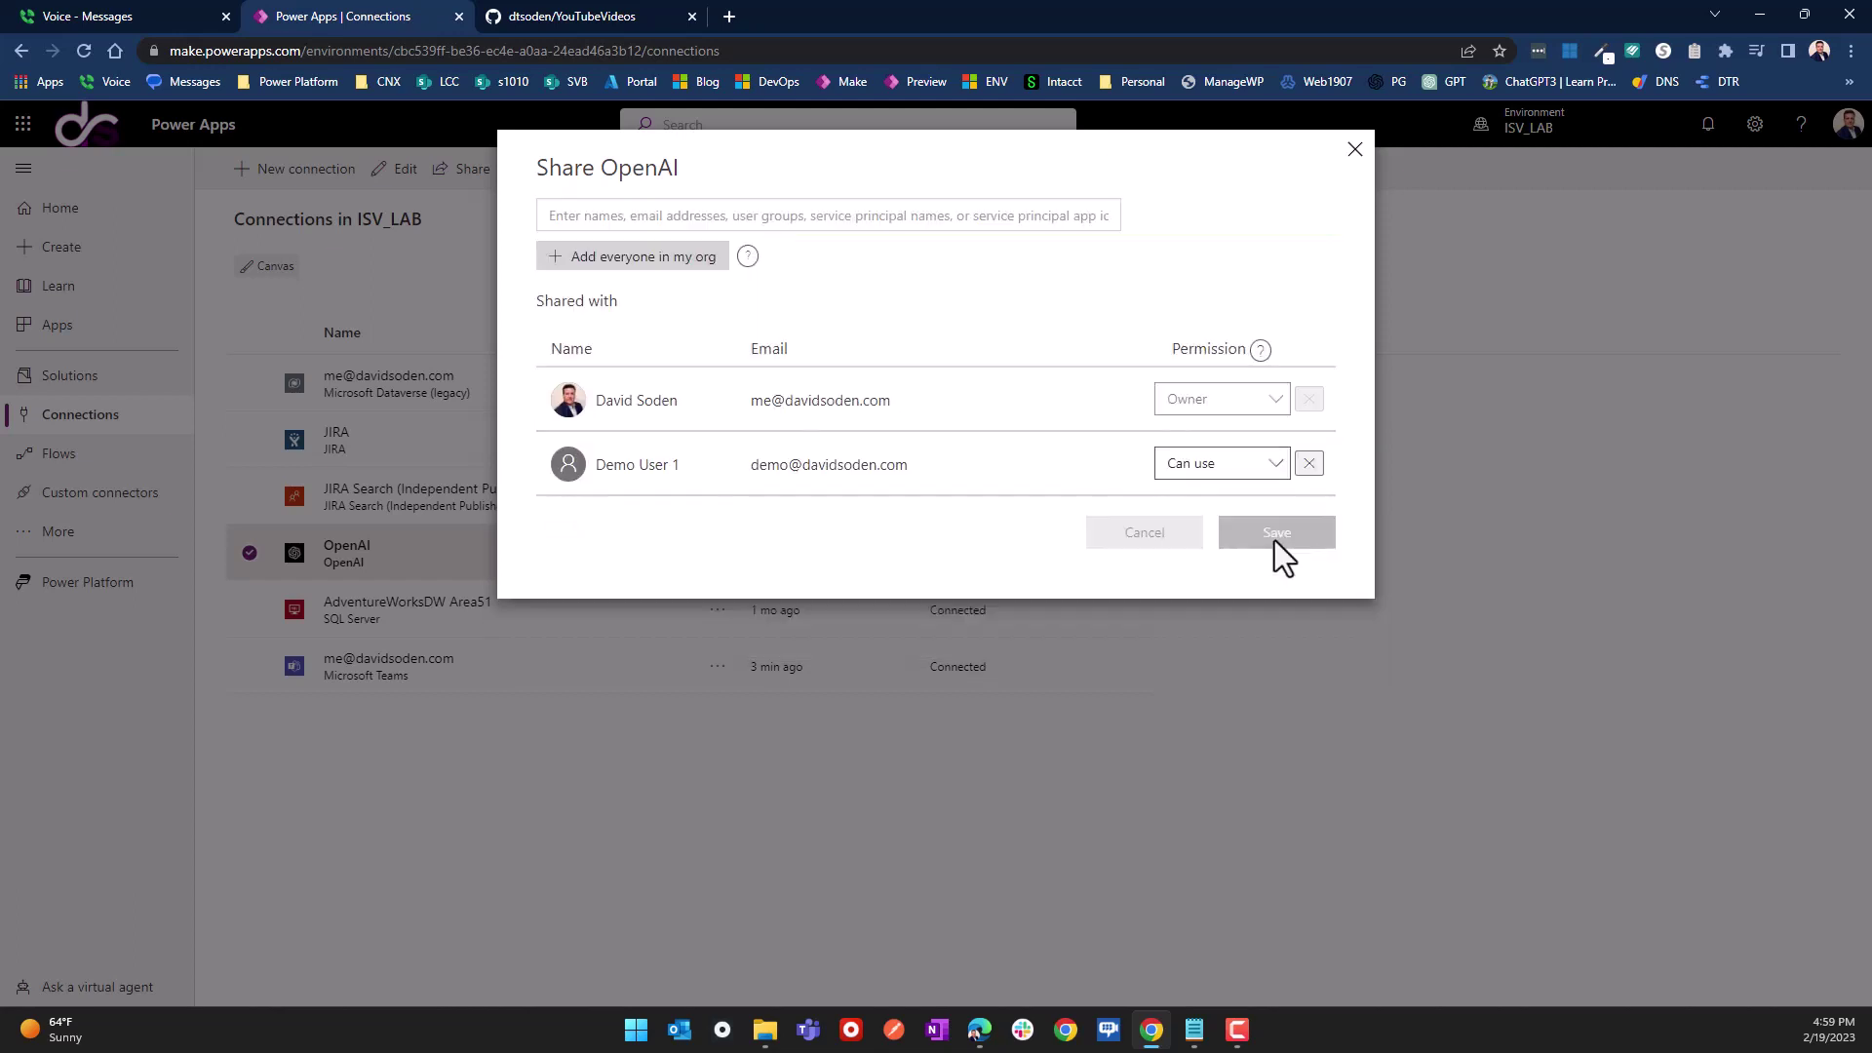
left_click(1354, 149)
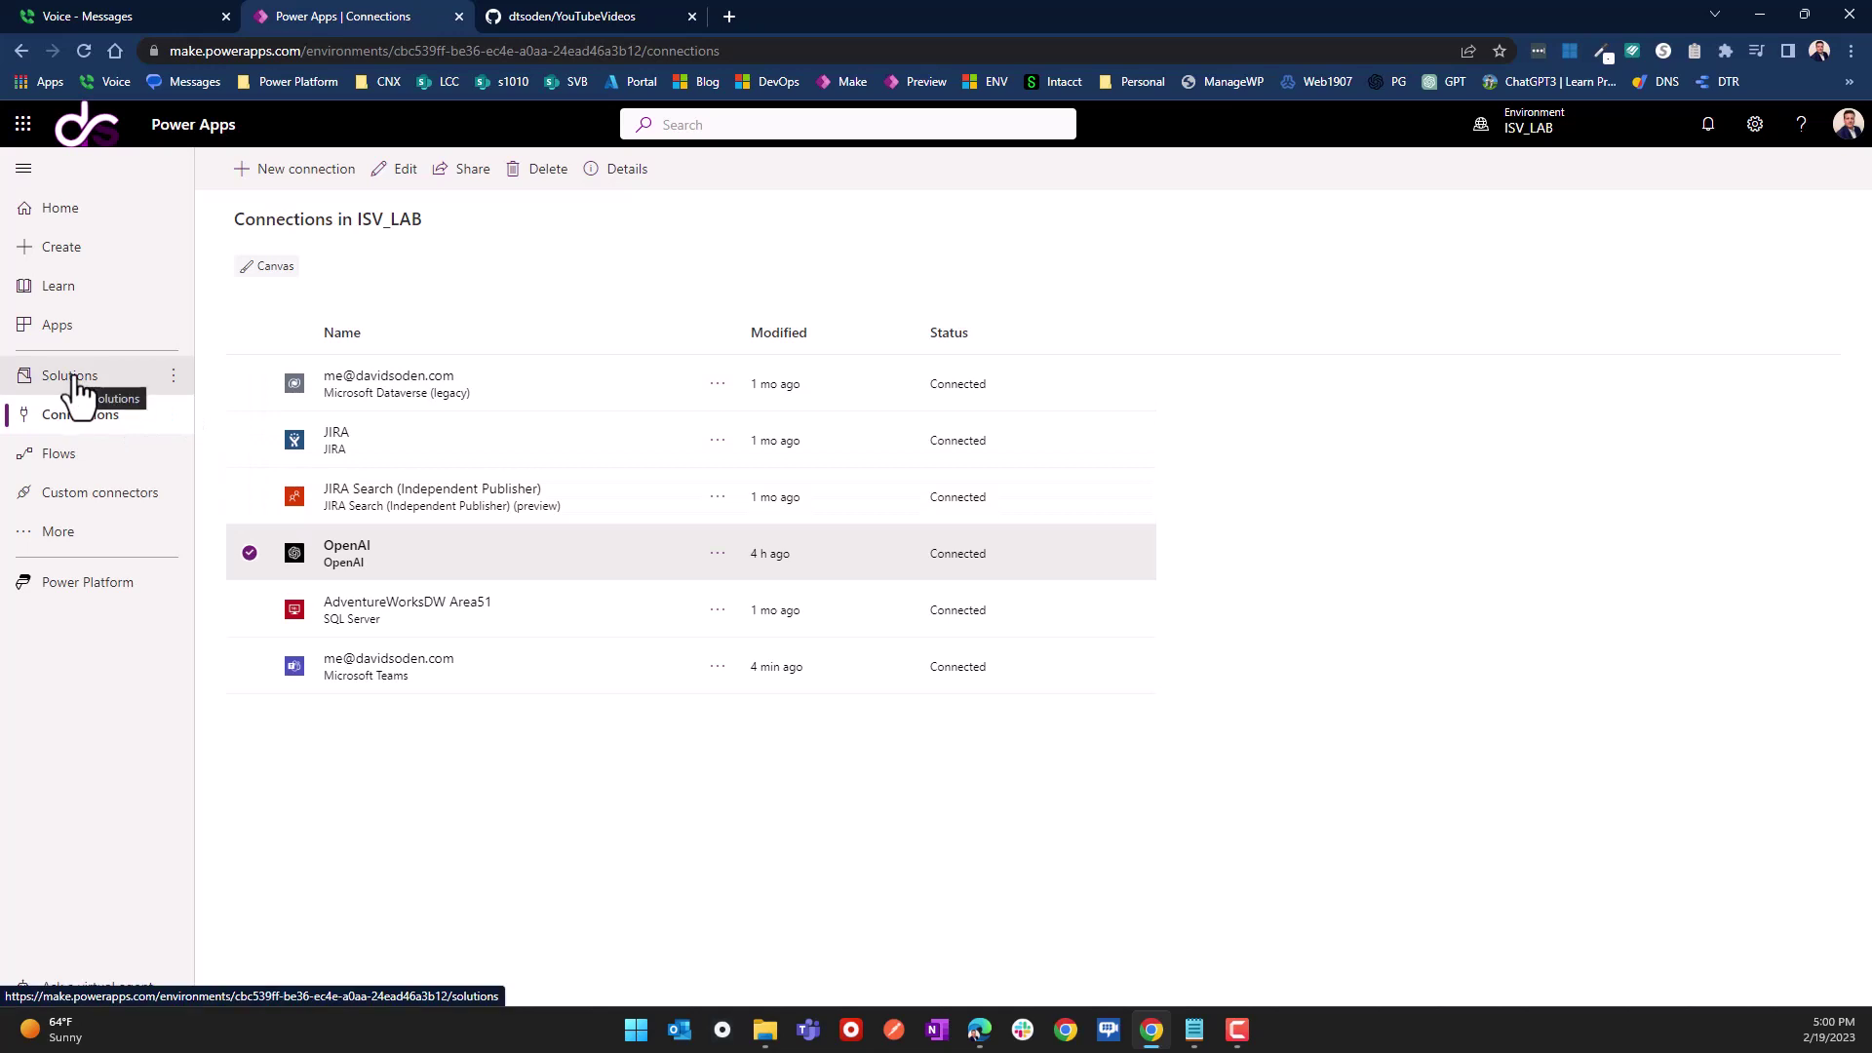
Step: Examine the demo user's data permissions in the sharing settings of the ChatGPT Business Writer app without changing anything
left_click(54, 328)
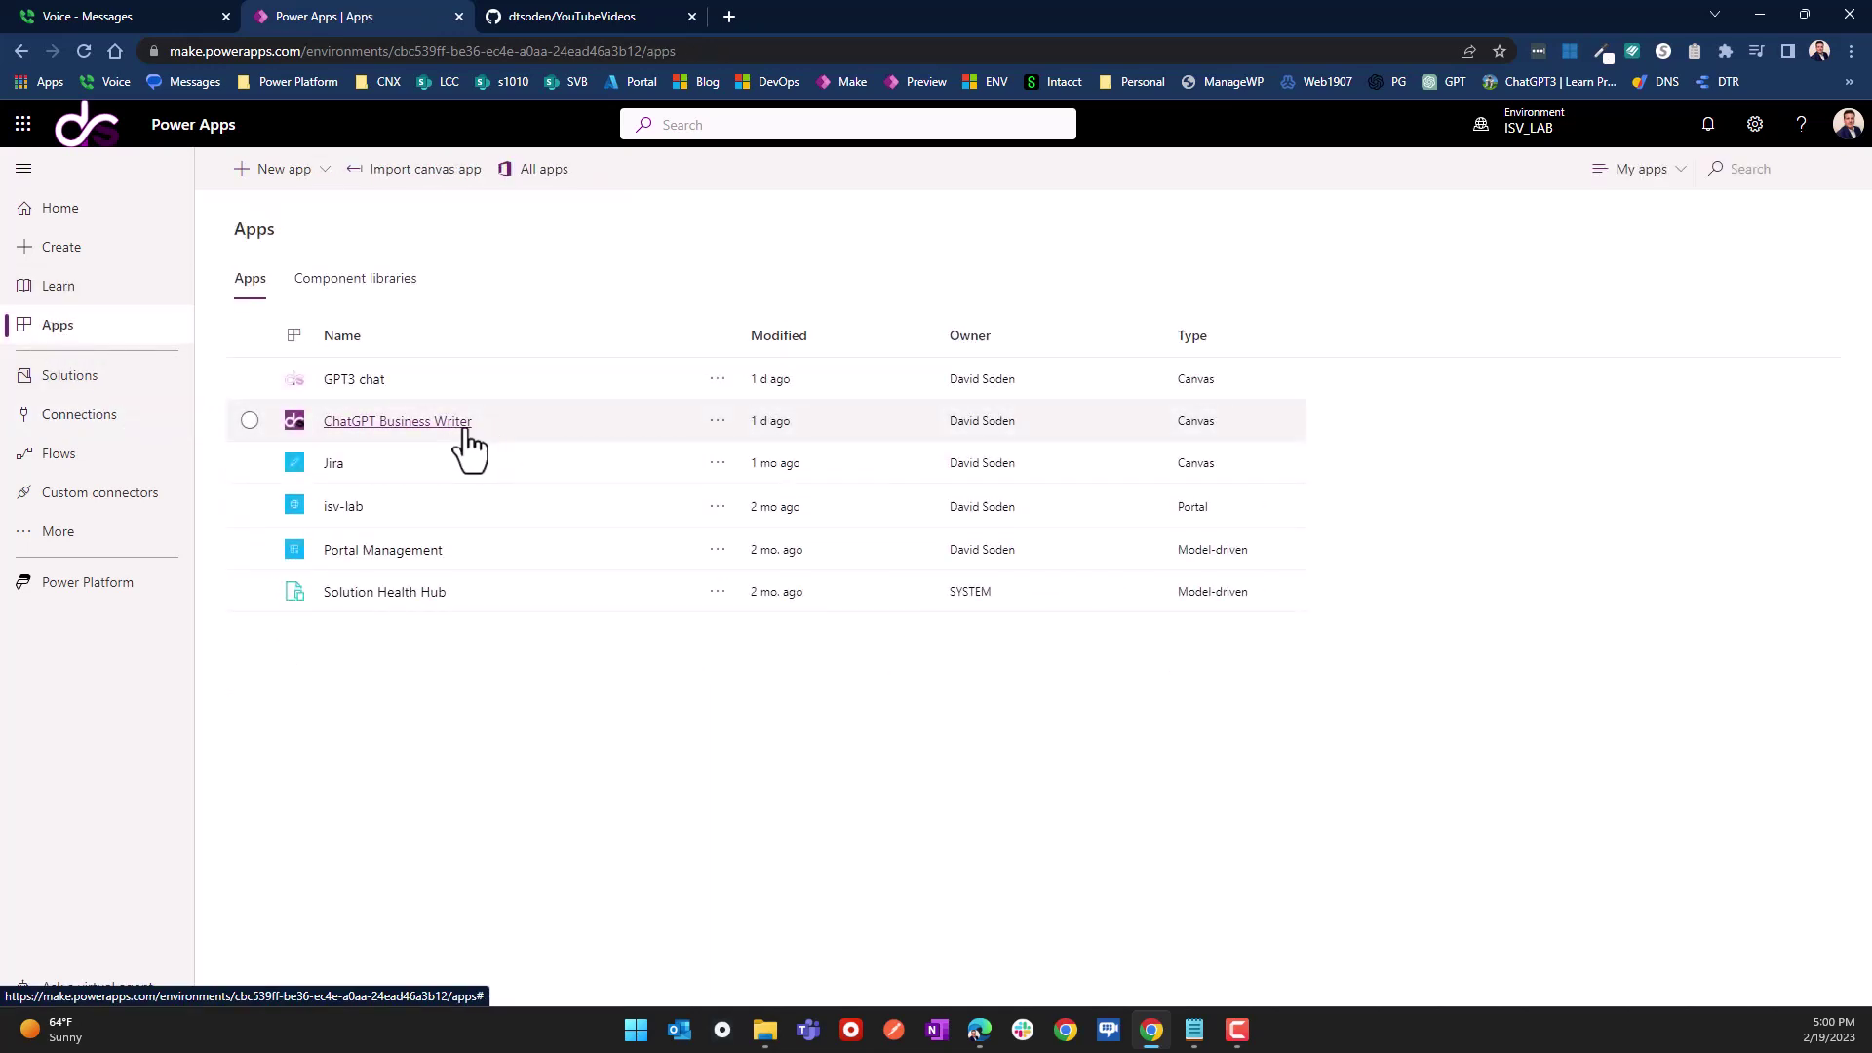
left_click(718, 427)
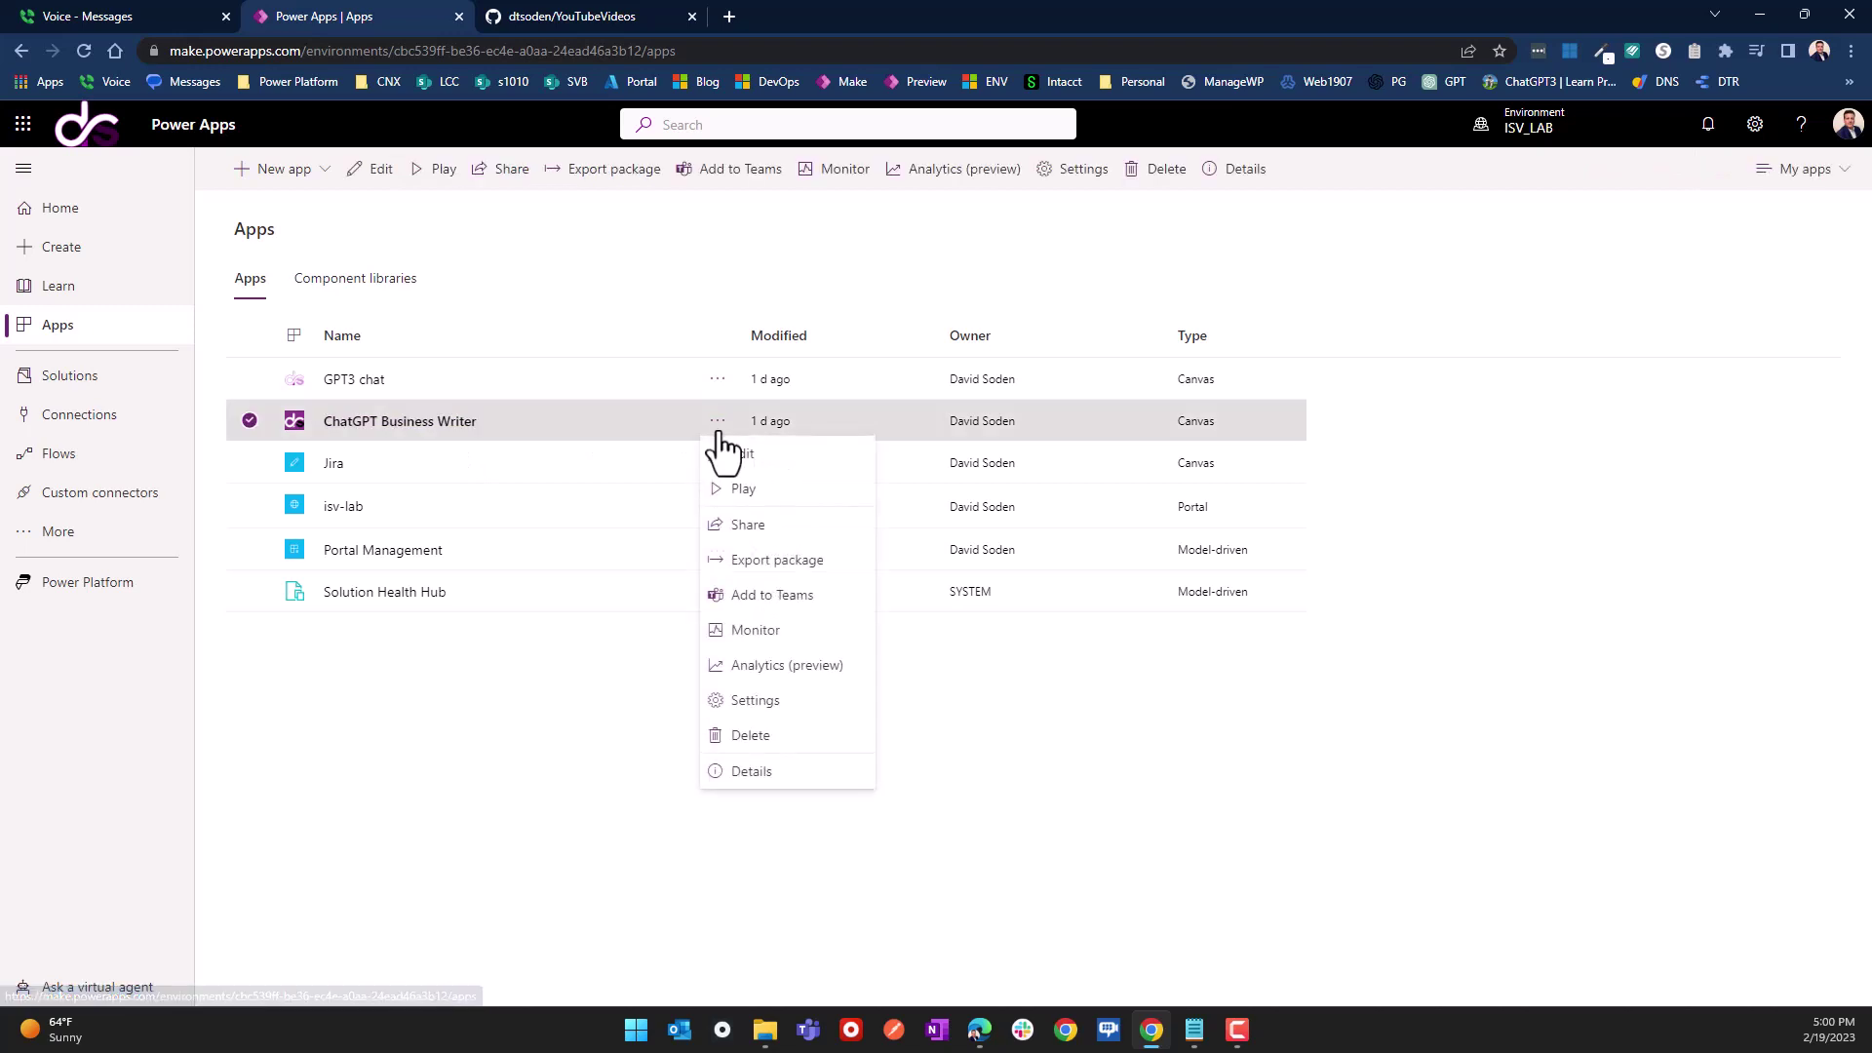
left_click(753, 531)
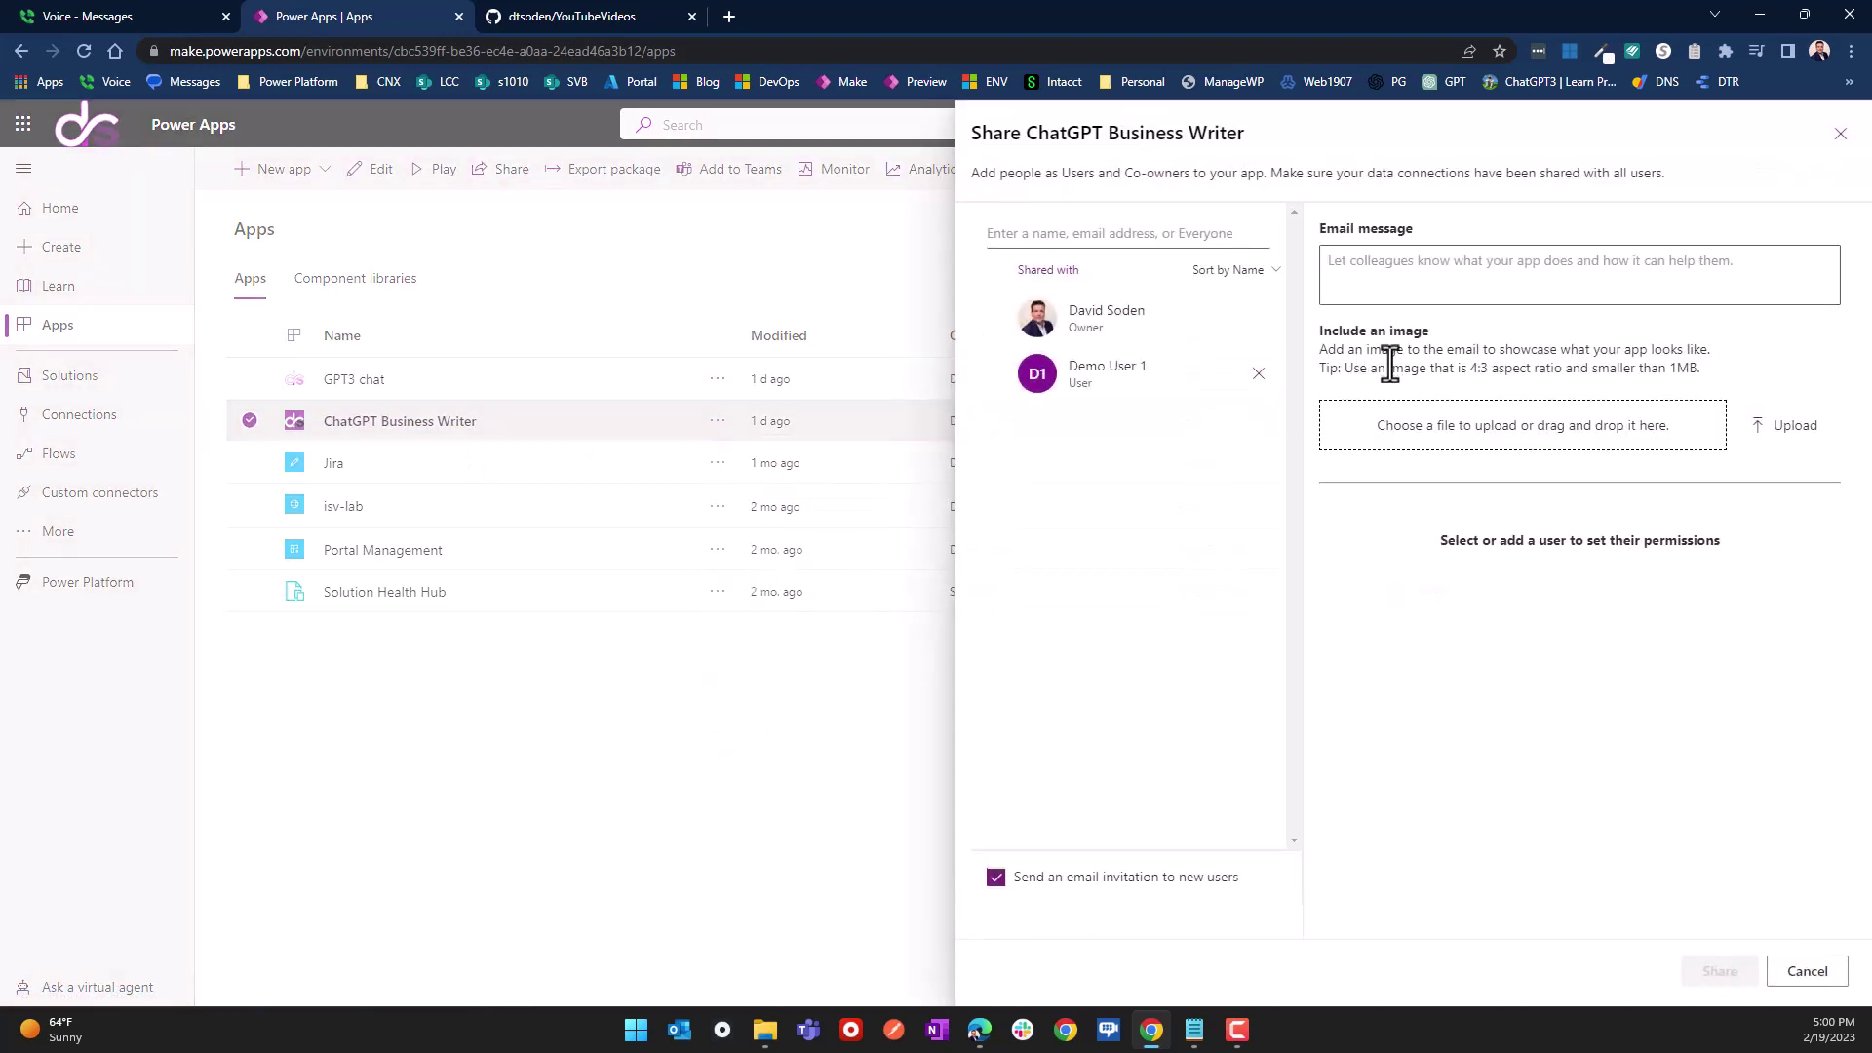
left_click(1104, 387)
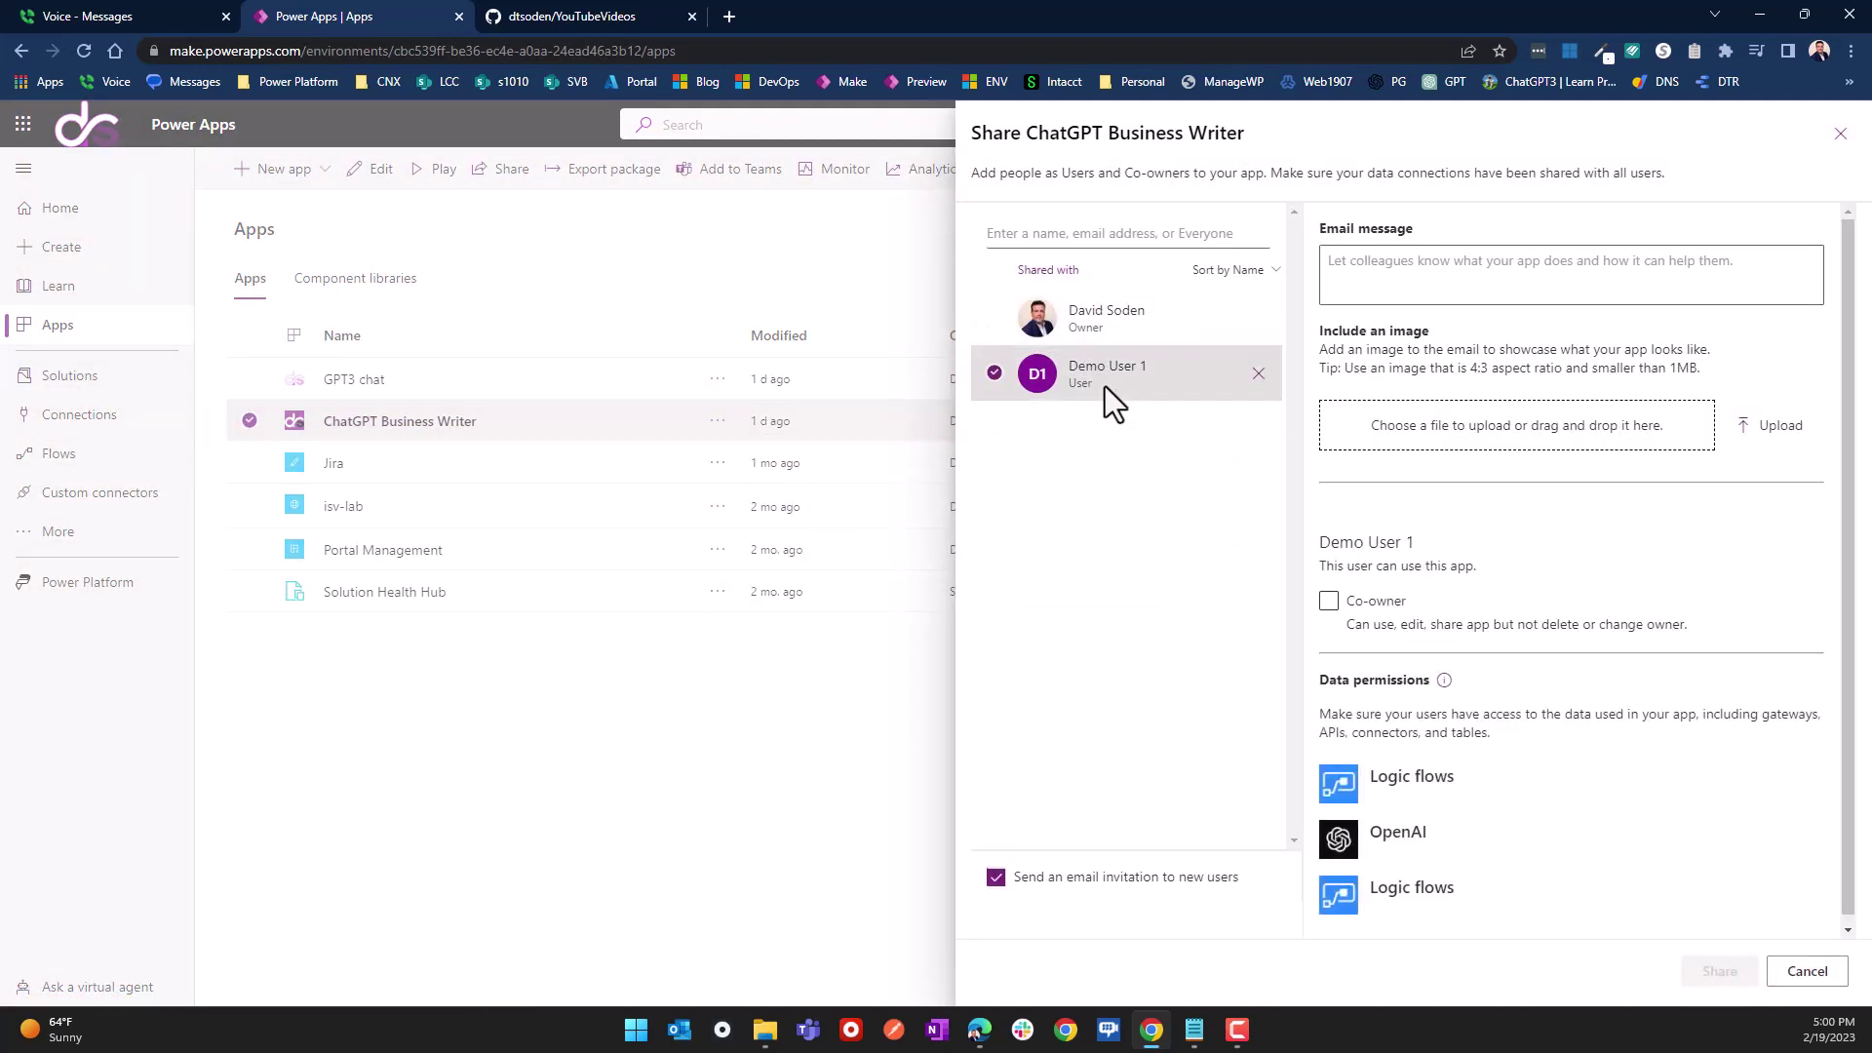
left_click_drag(1315, 682, 1525, 745)
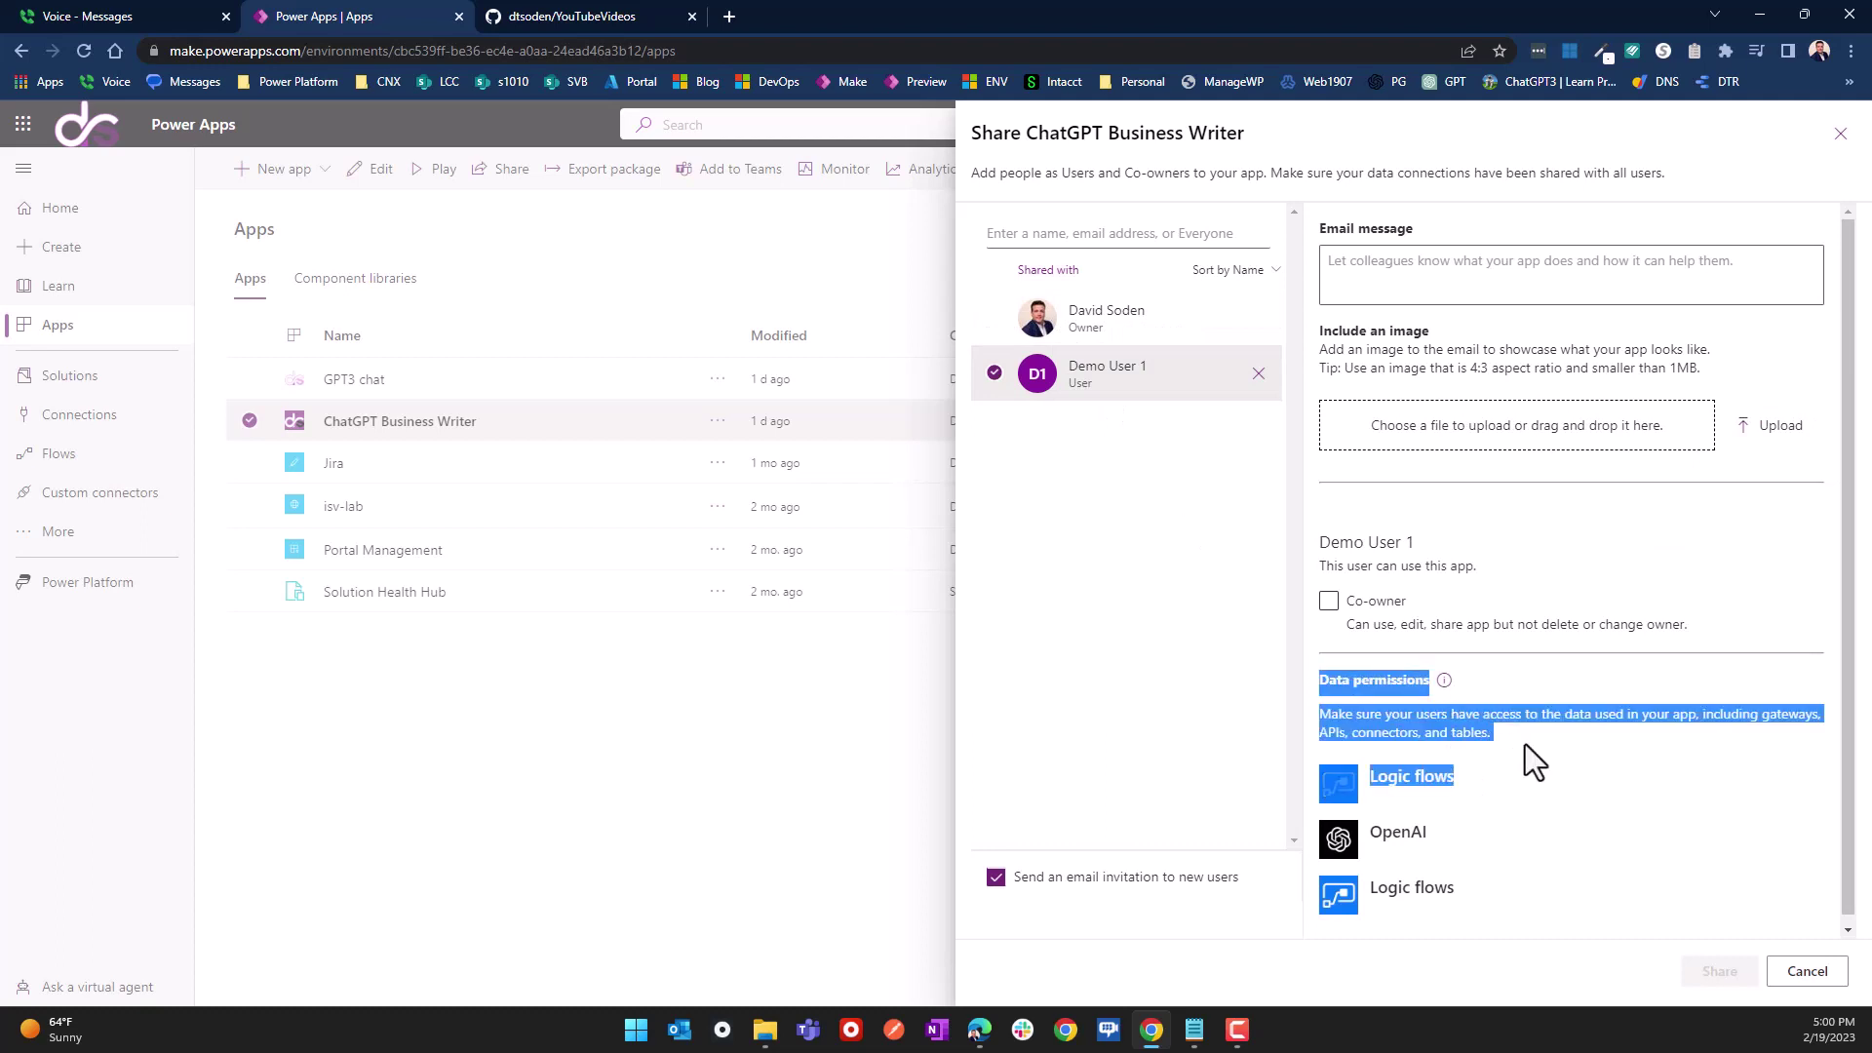
left_click(1453, 726)
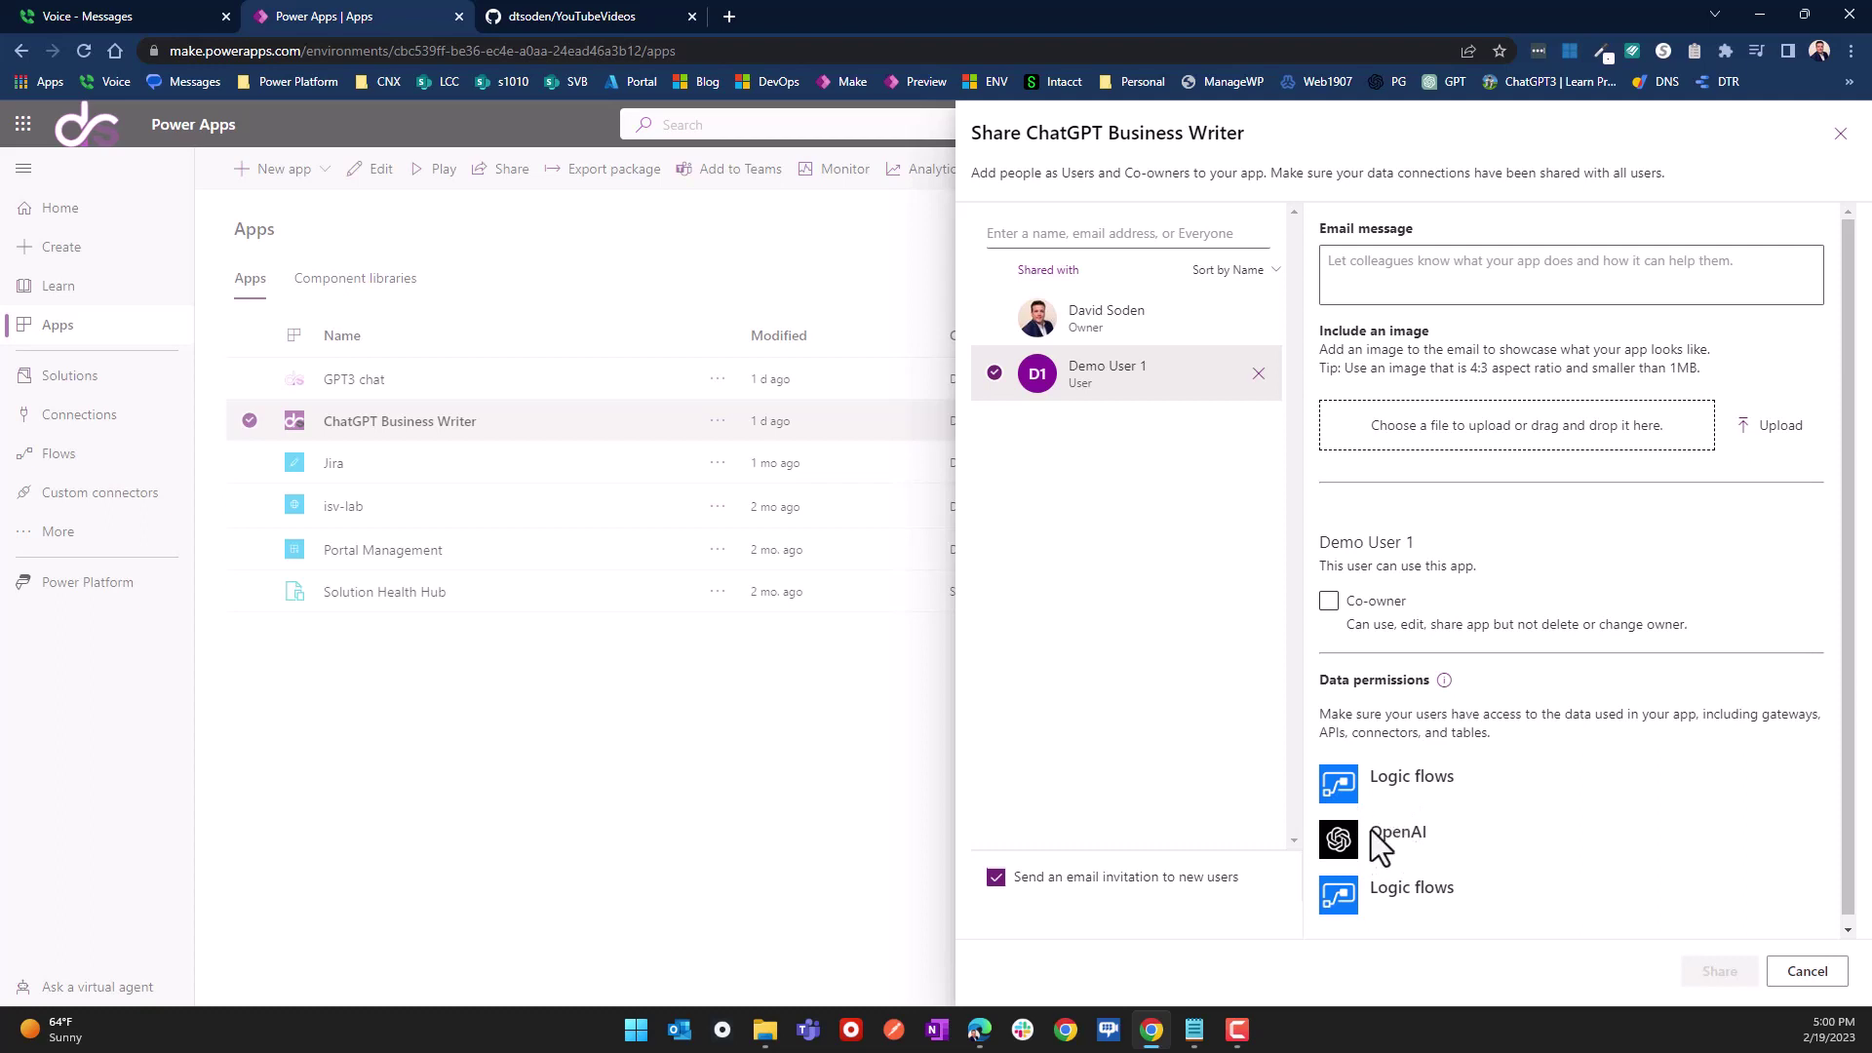
left_click_drag(1369, 837, 1436, 825)
left_click(1816, 973)
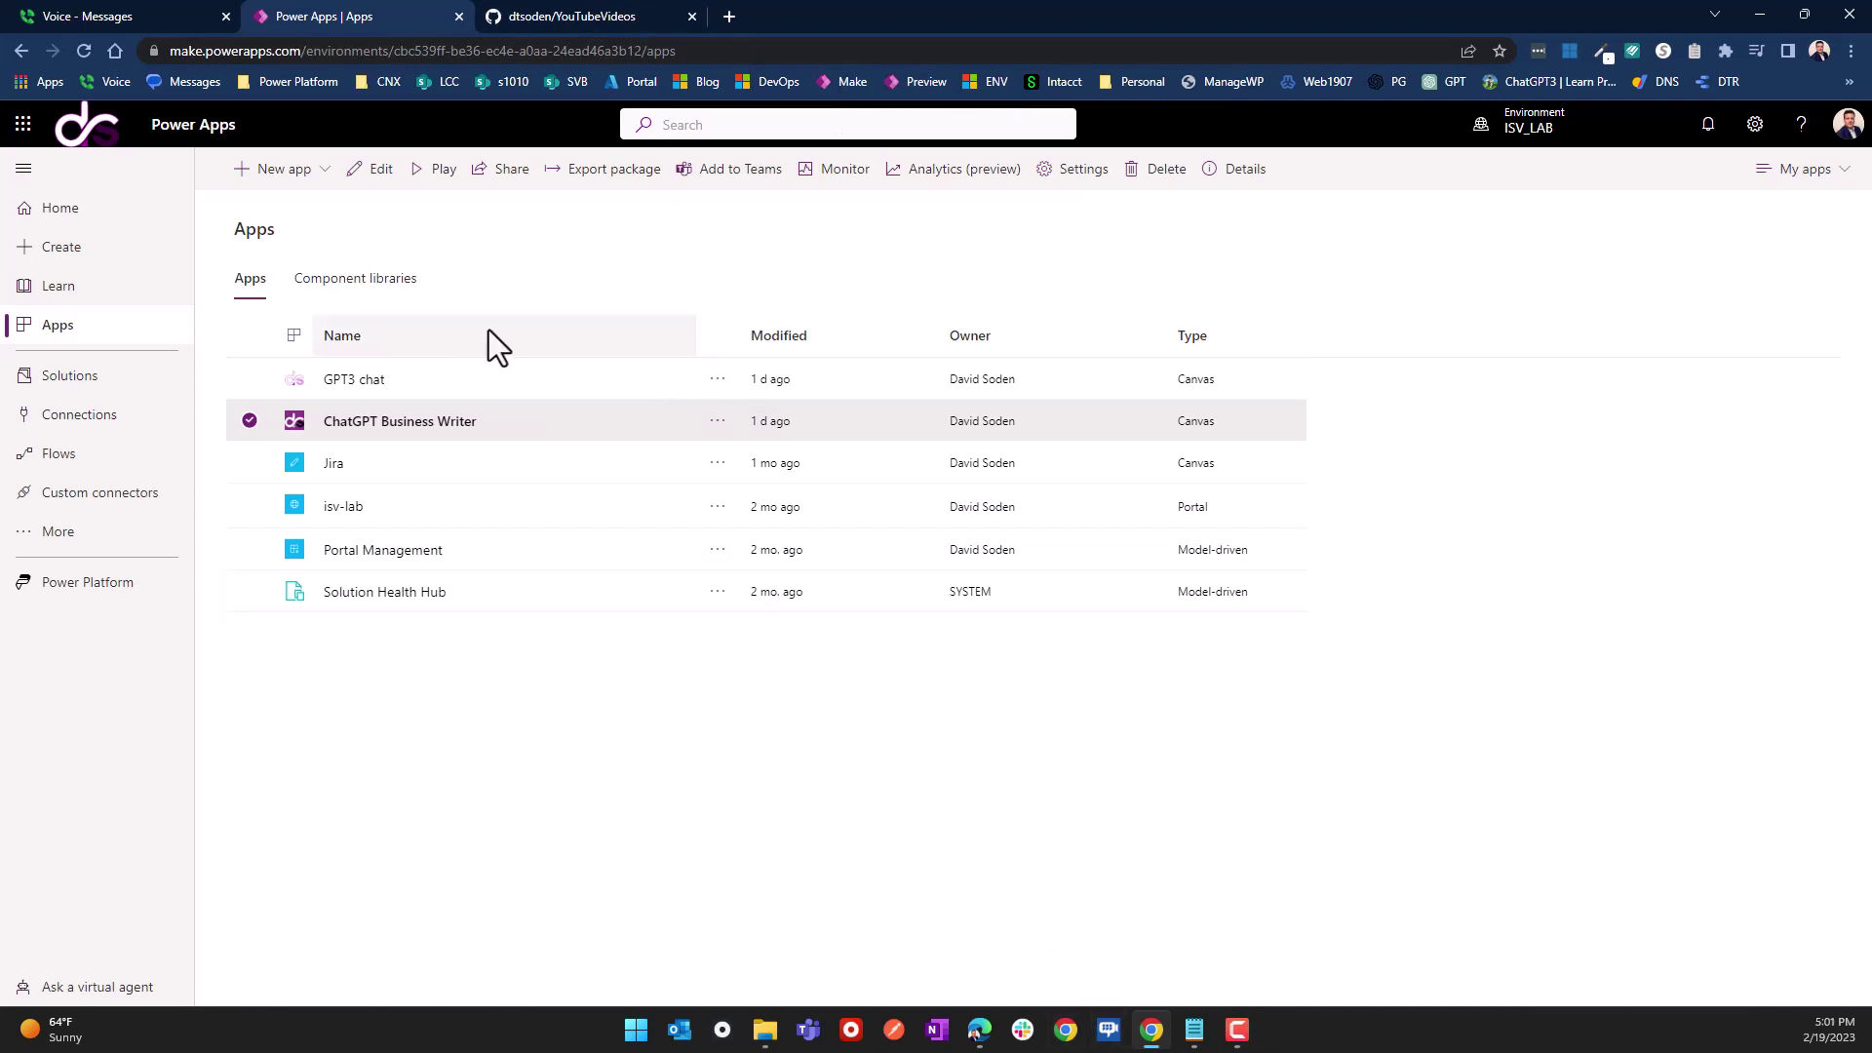
Step: Copy the web link of the ChatGPT Business Writer app from its details and return to the apps list
left_click(718, 420)
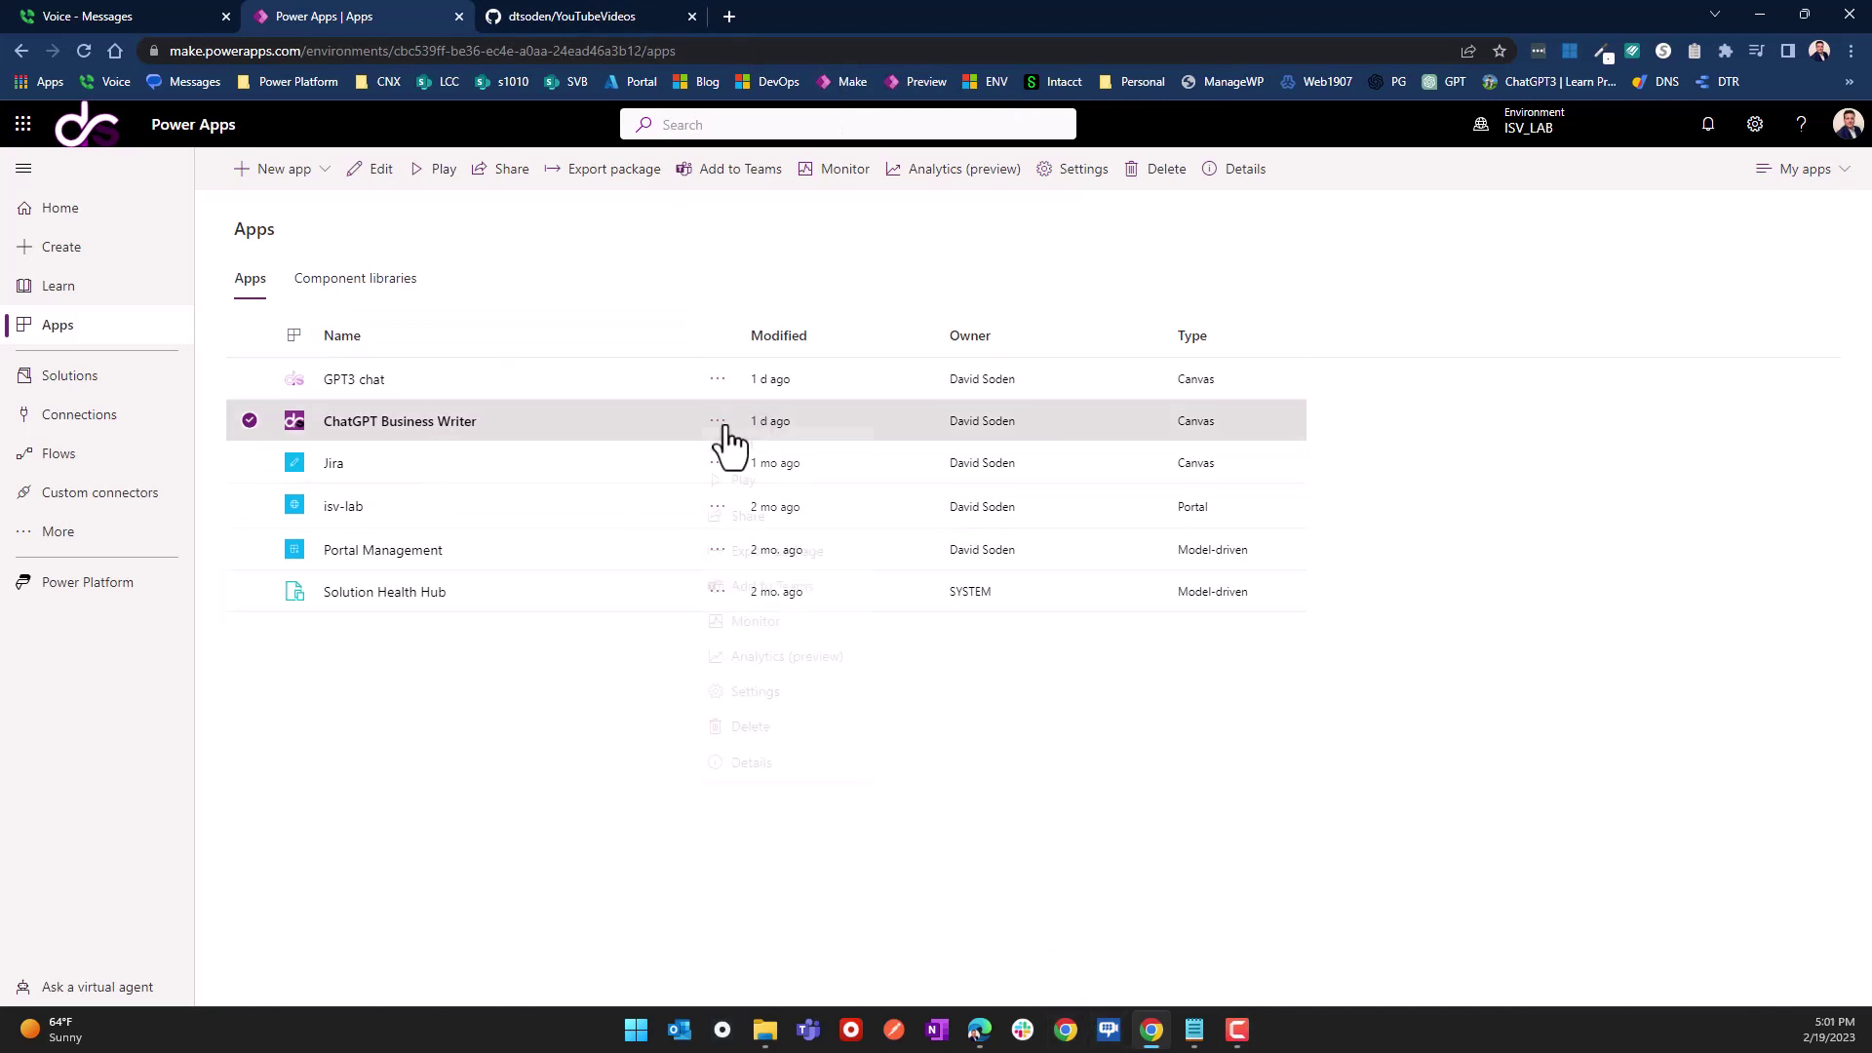
left_click(758, 780)
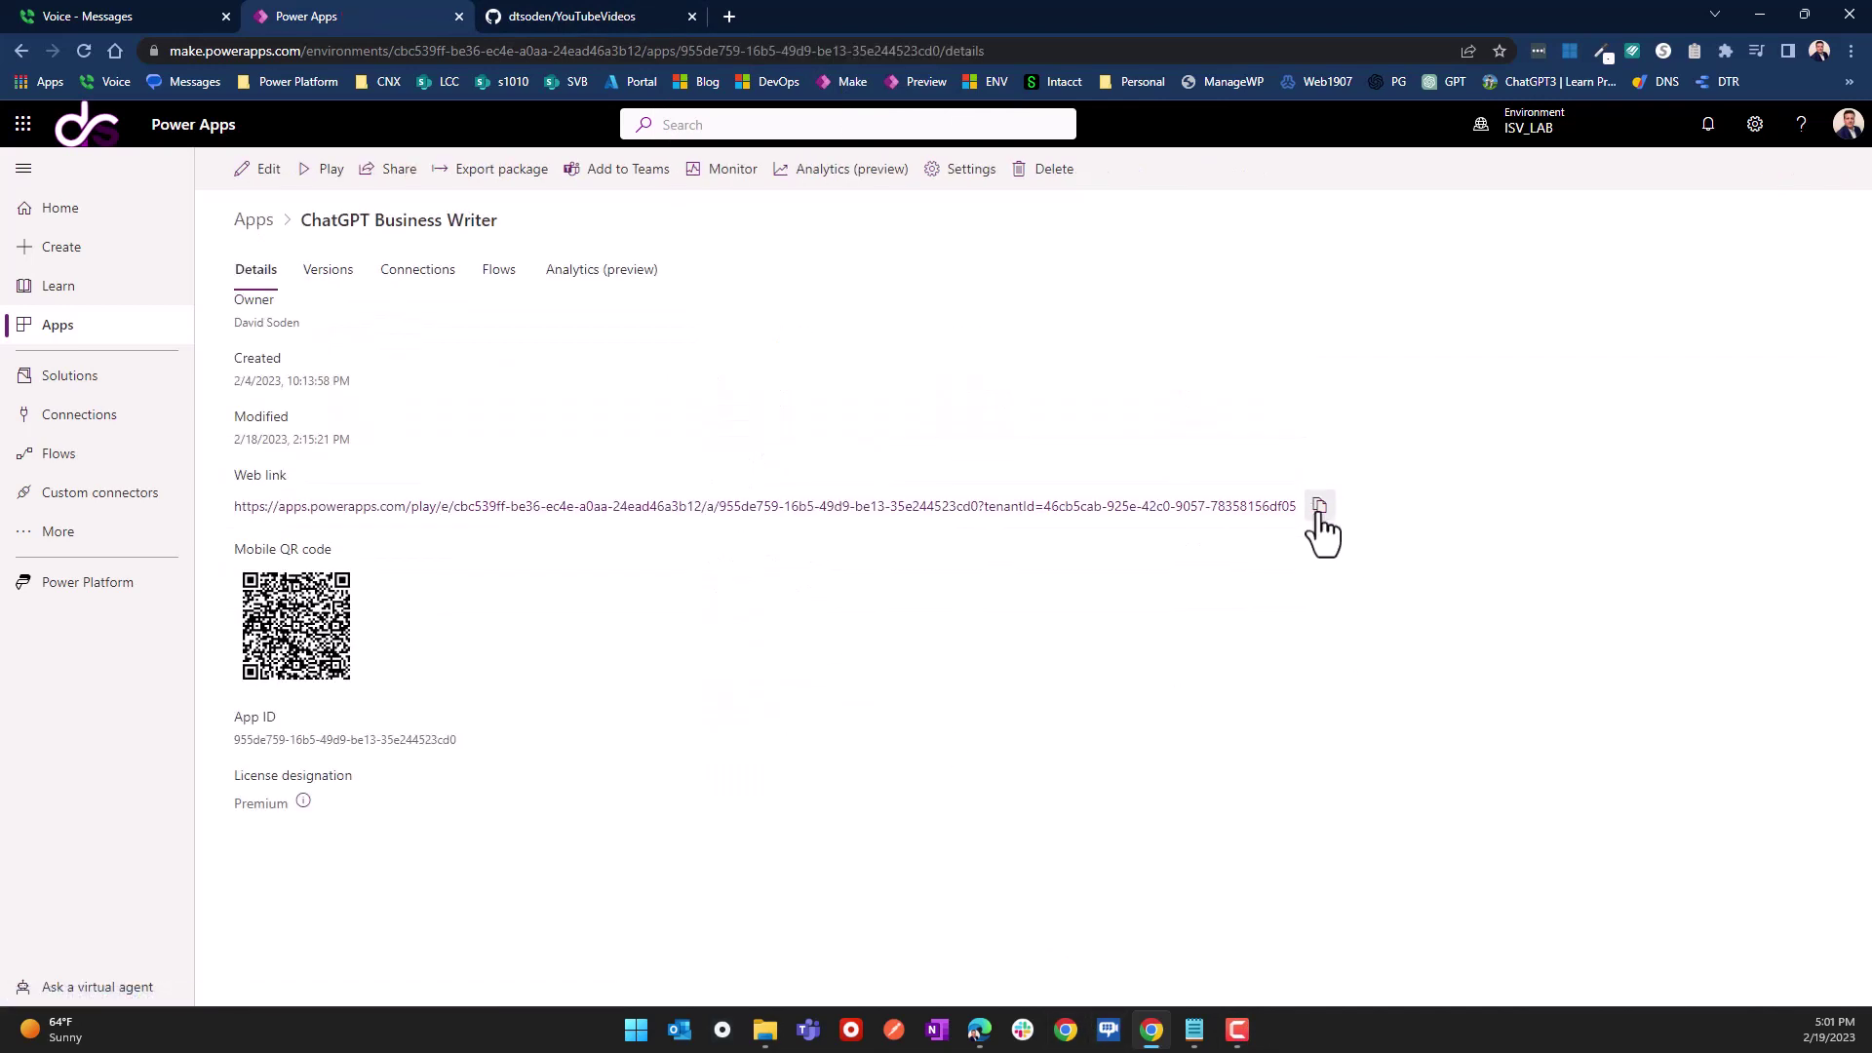
left_click(256, 221)
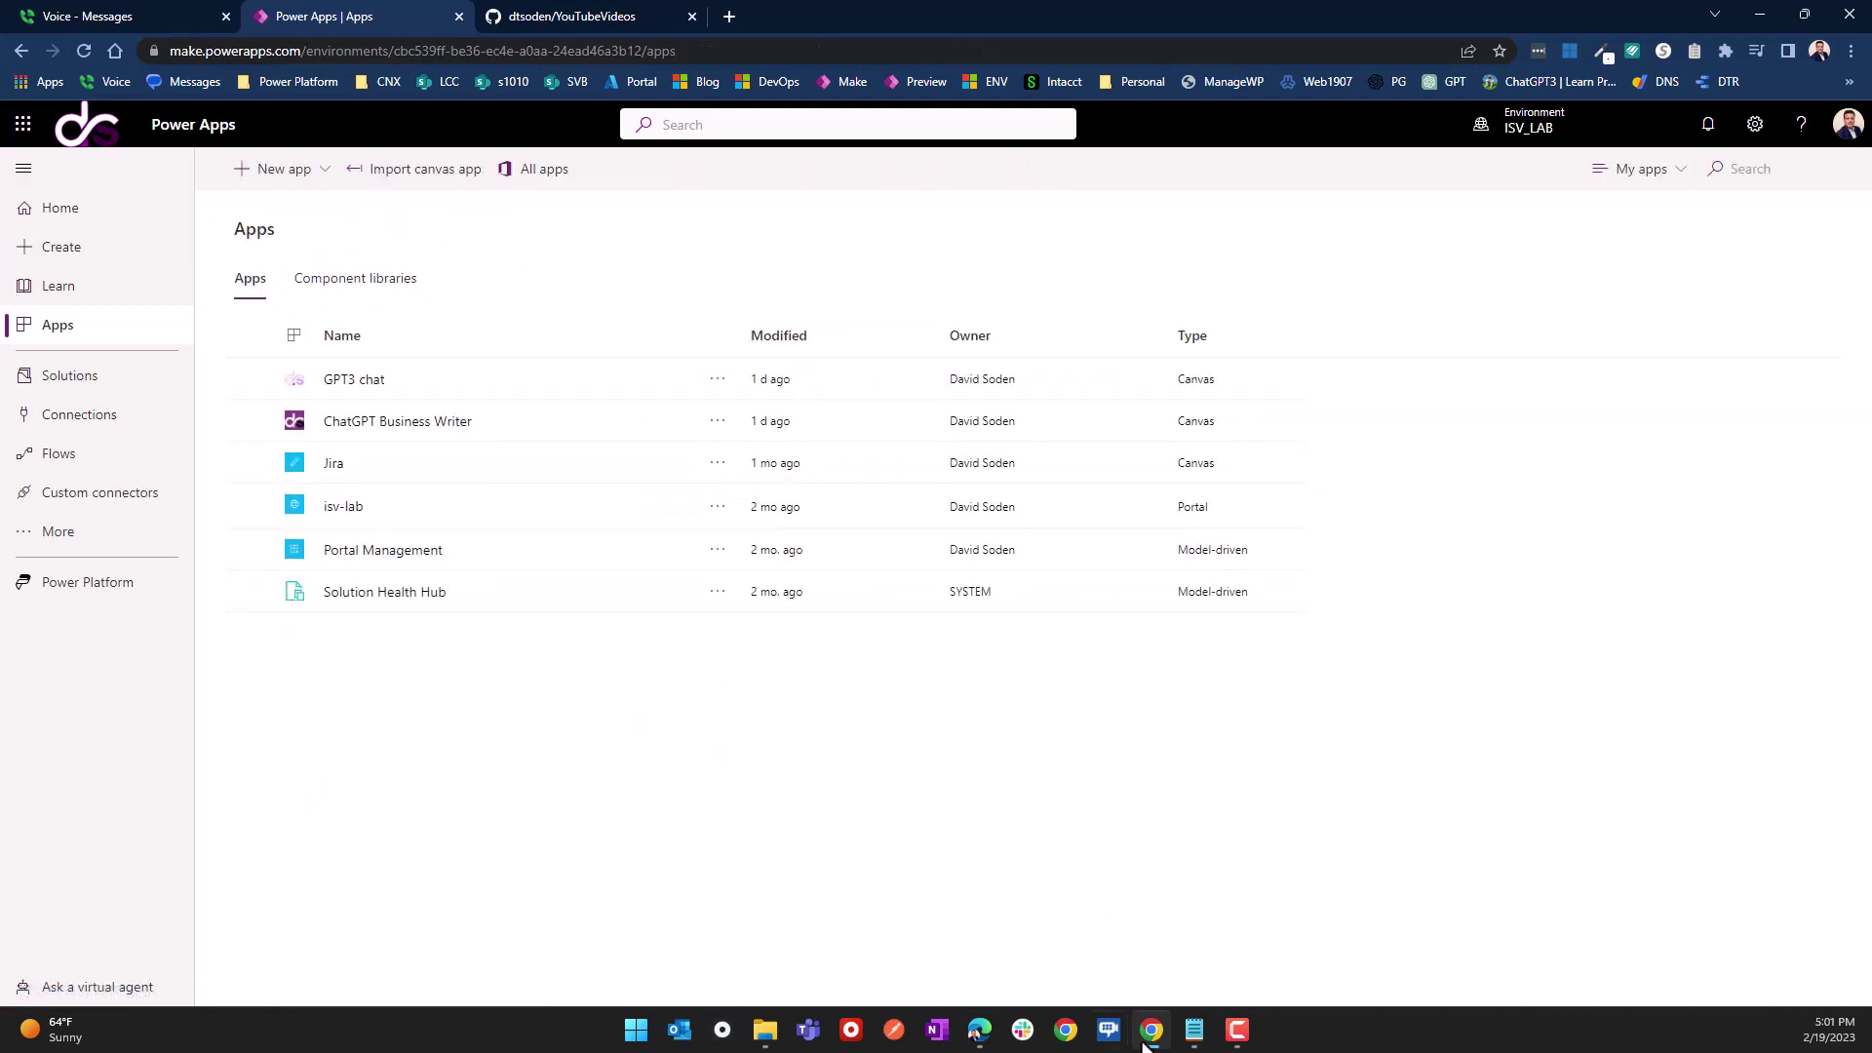
Step: Switch to Microsoft Edge, where the demo user is signed in, and open the copied app web link in a new tab
left_click(980, 1030)
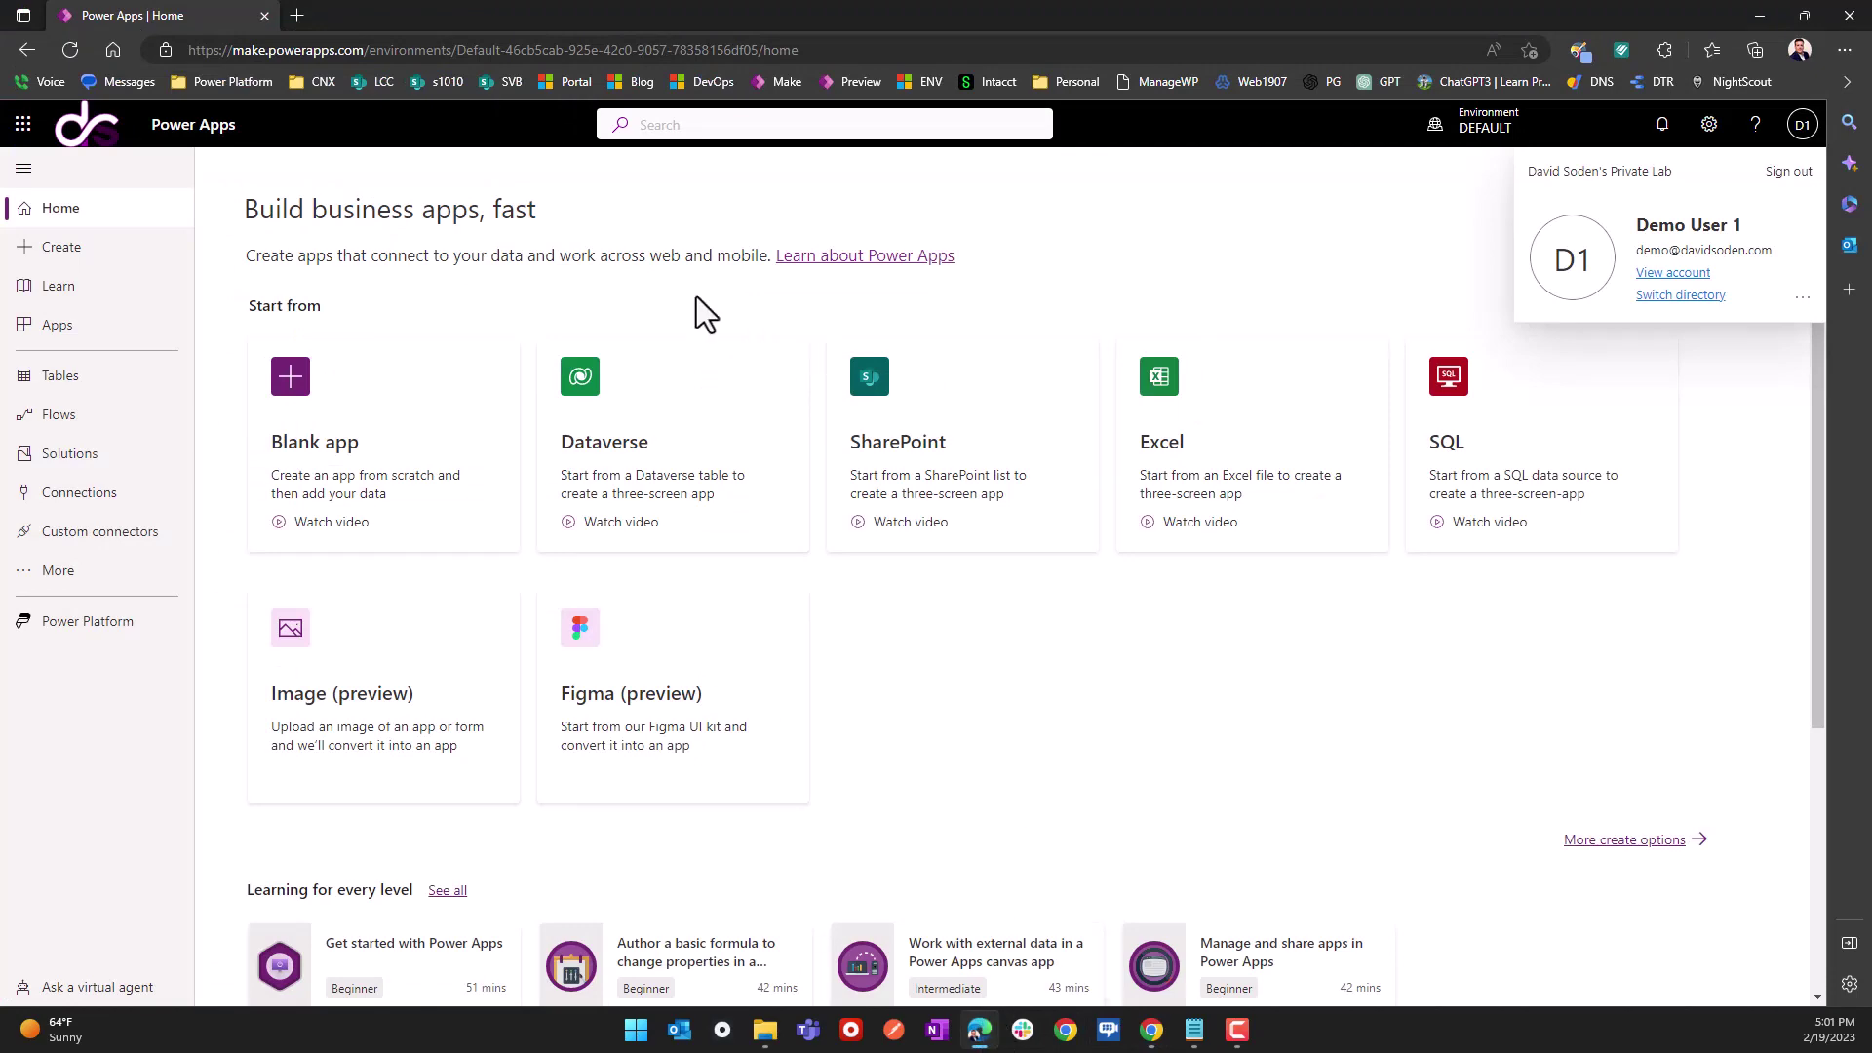
left_click(294, 13)
key("ctrl+v")
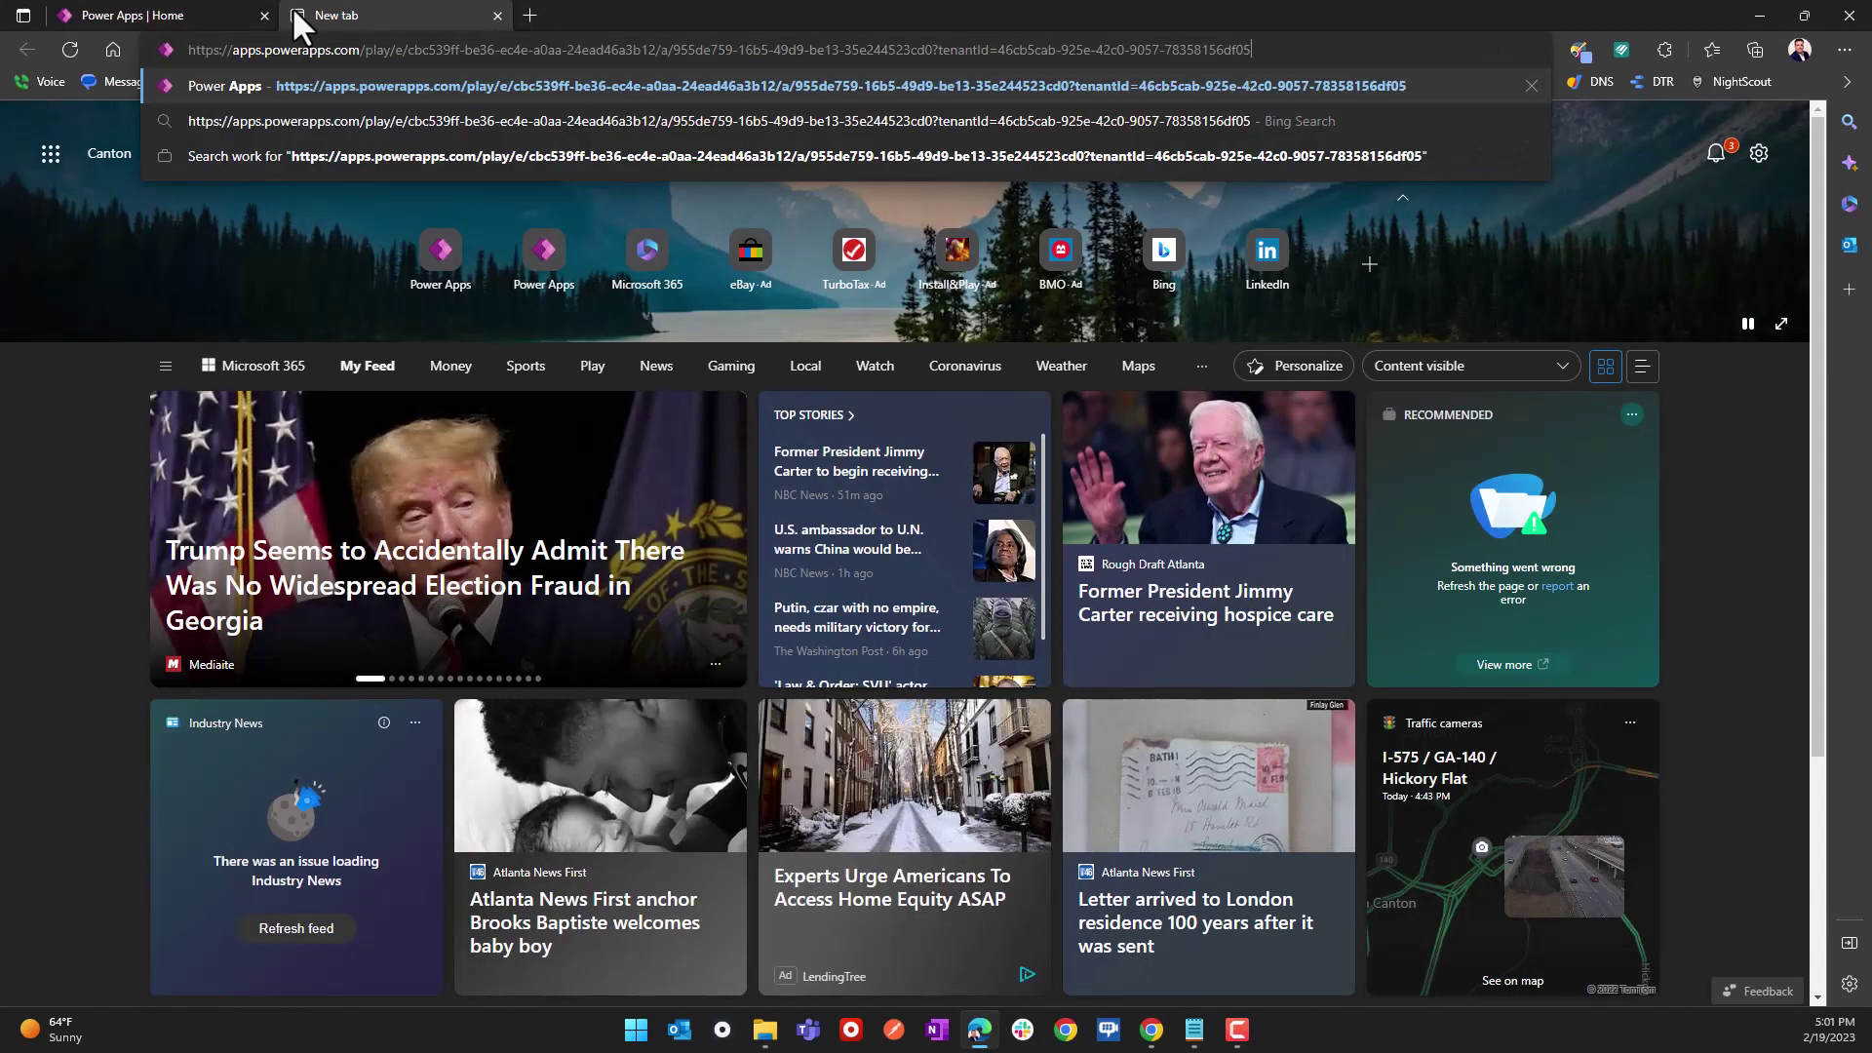
key("Return")
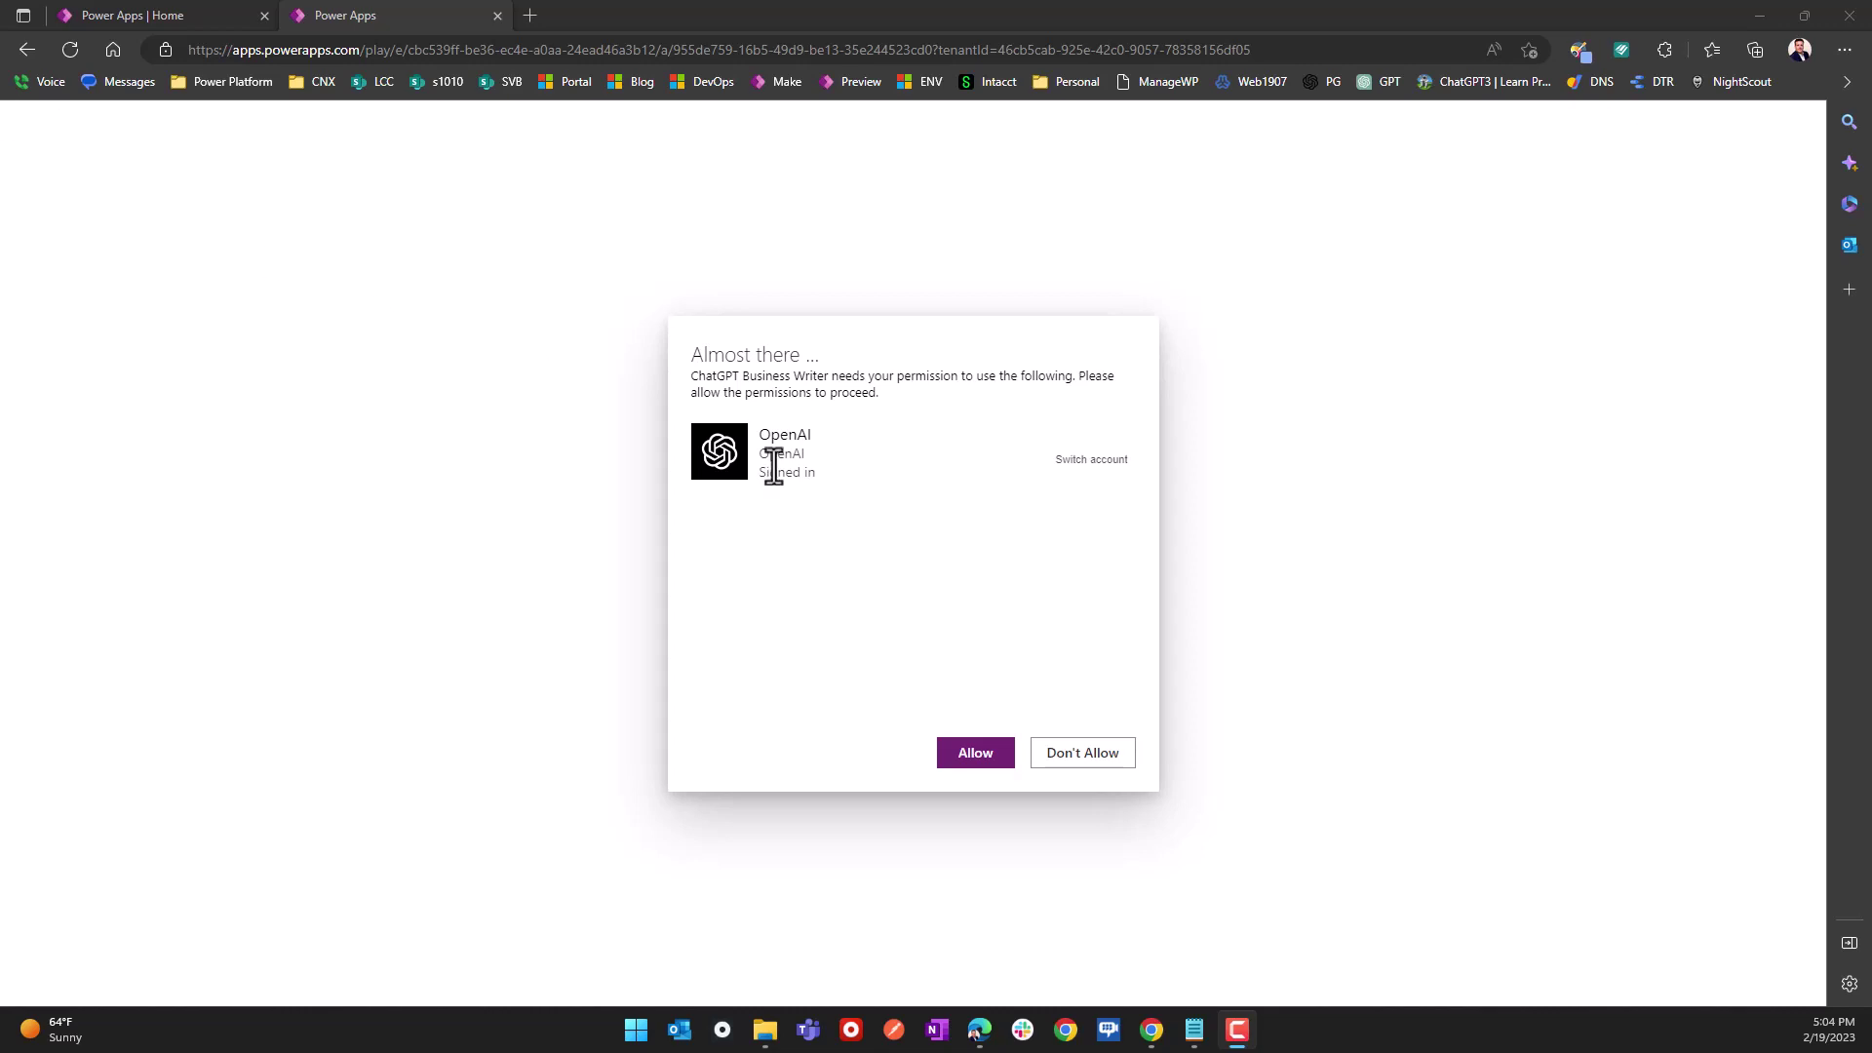
Step: Check the OpenAI connection choices without changing them, allow the app to use the OpenAI connection, and close the browser after it loads
left_click(1089, 463)
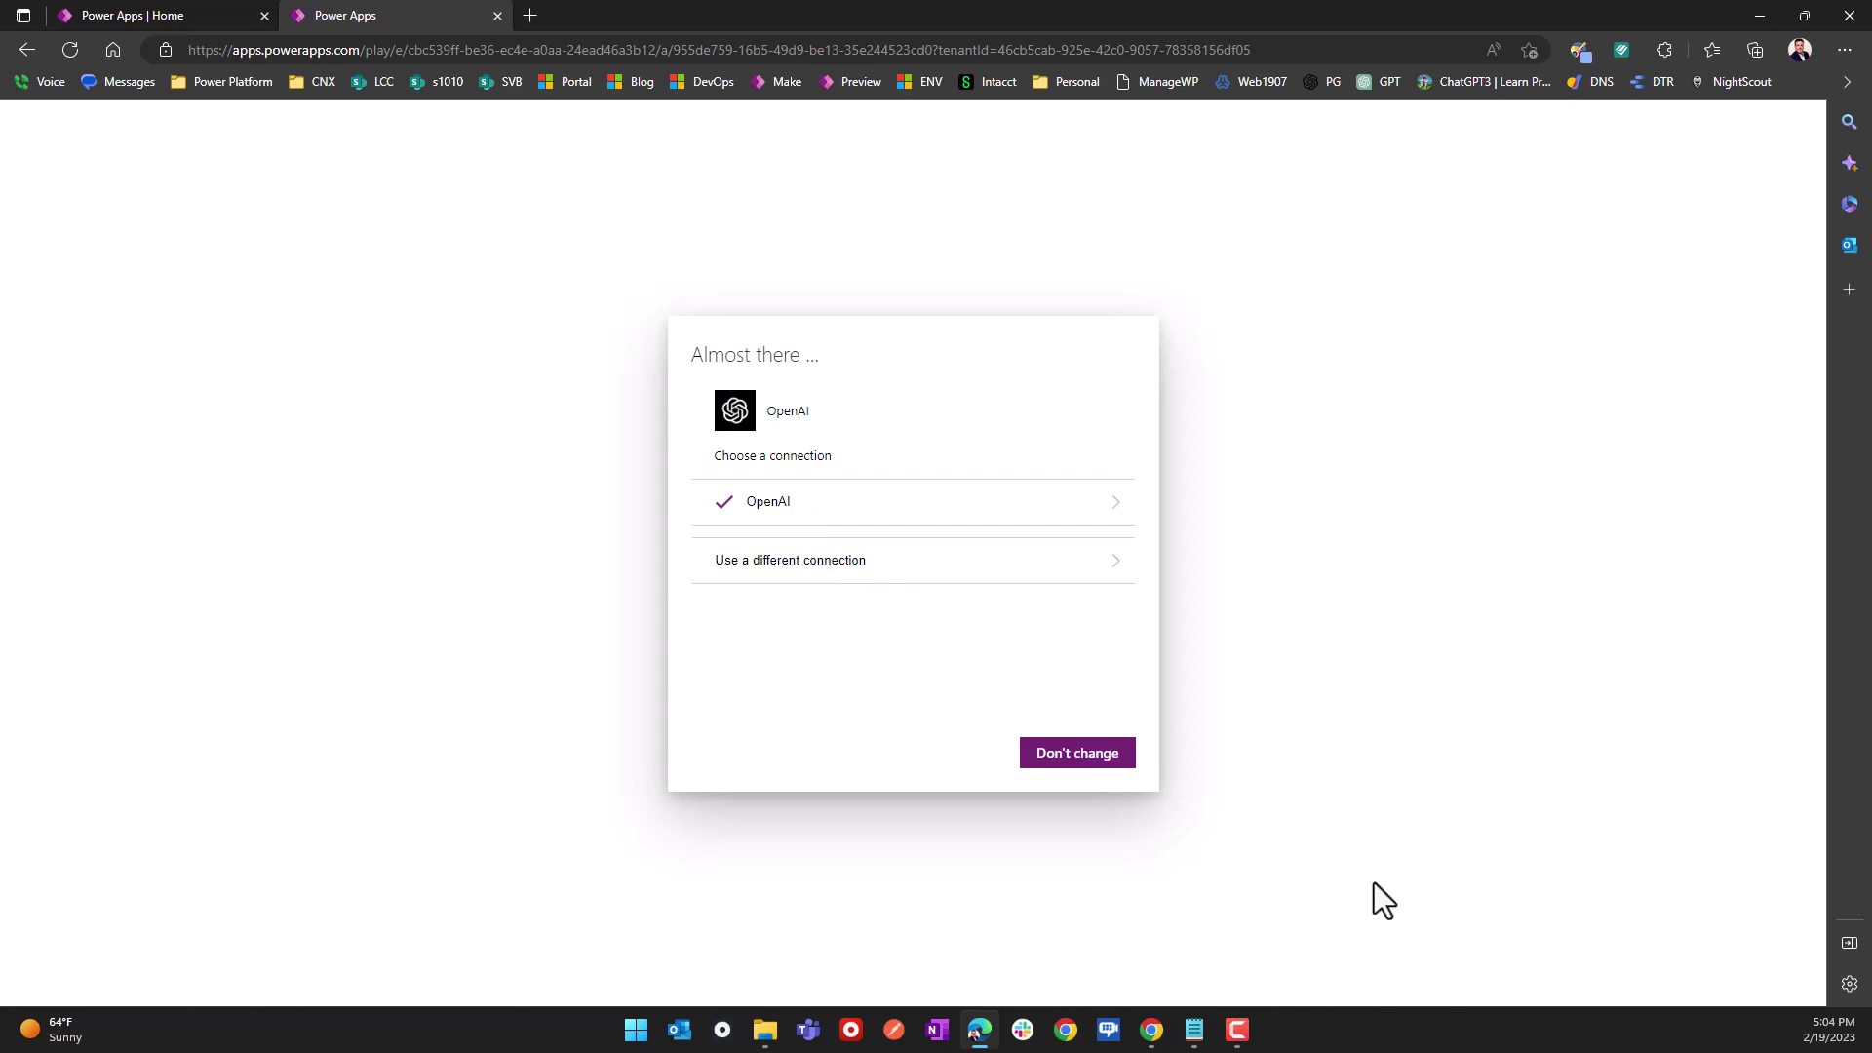
left_click(1076, 763)
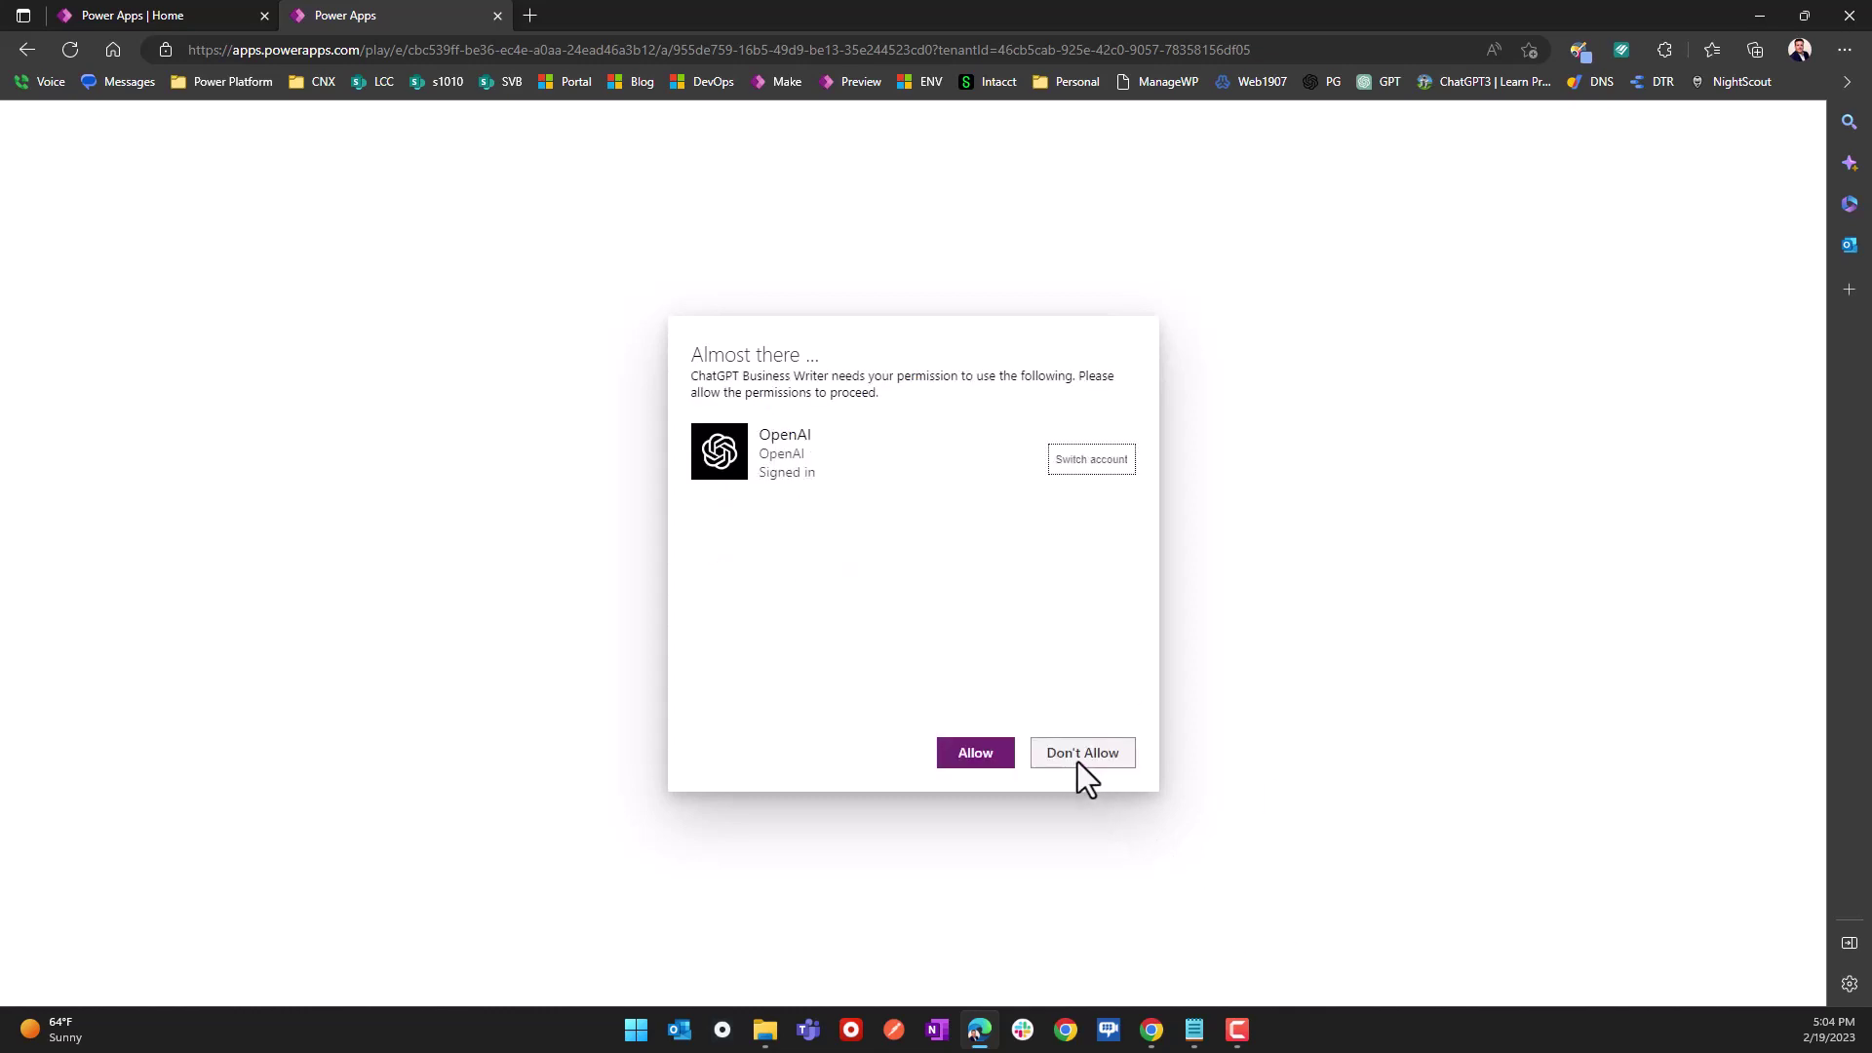
left_click(975, 760)
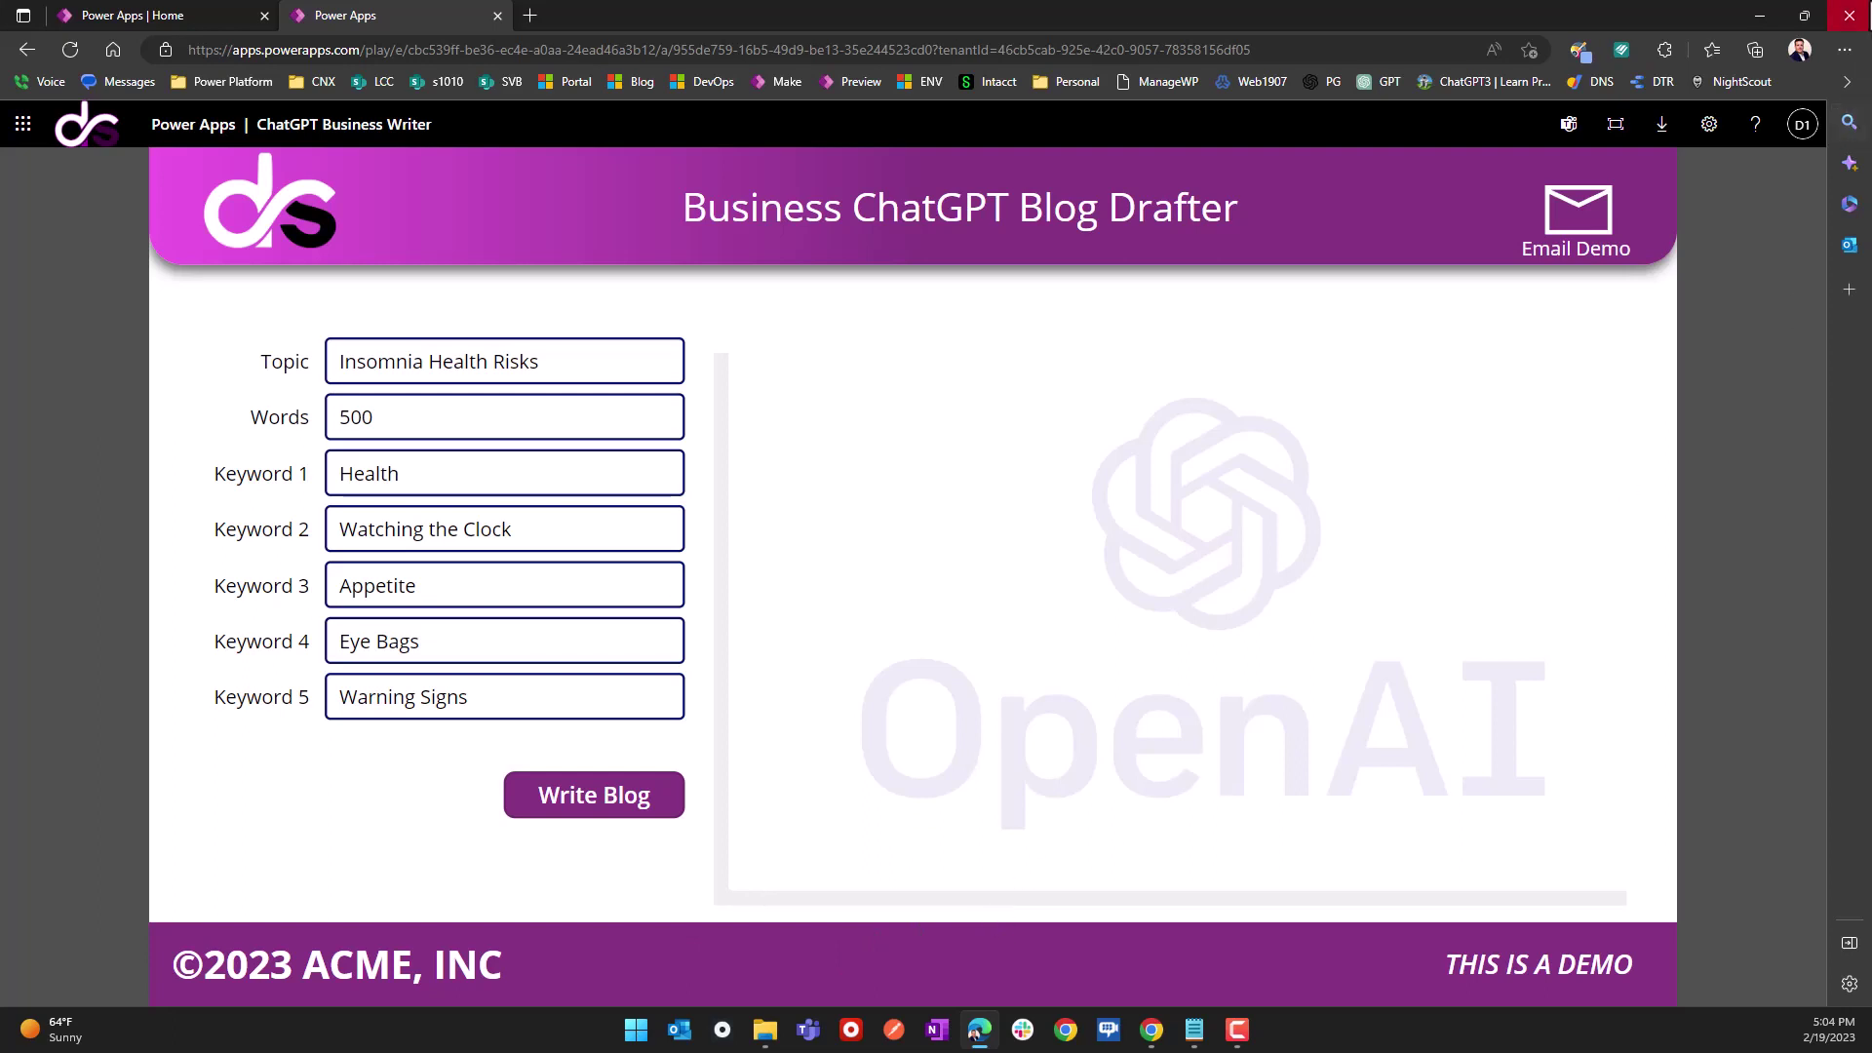
left_click(1850, 16)
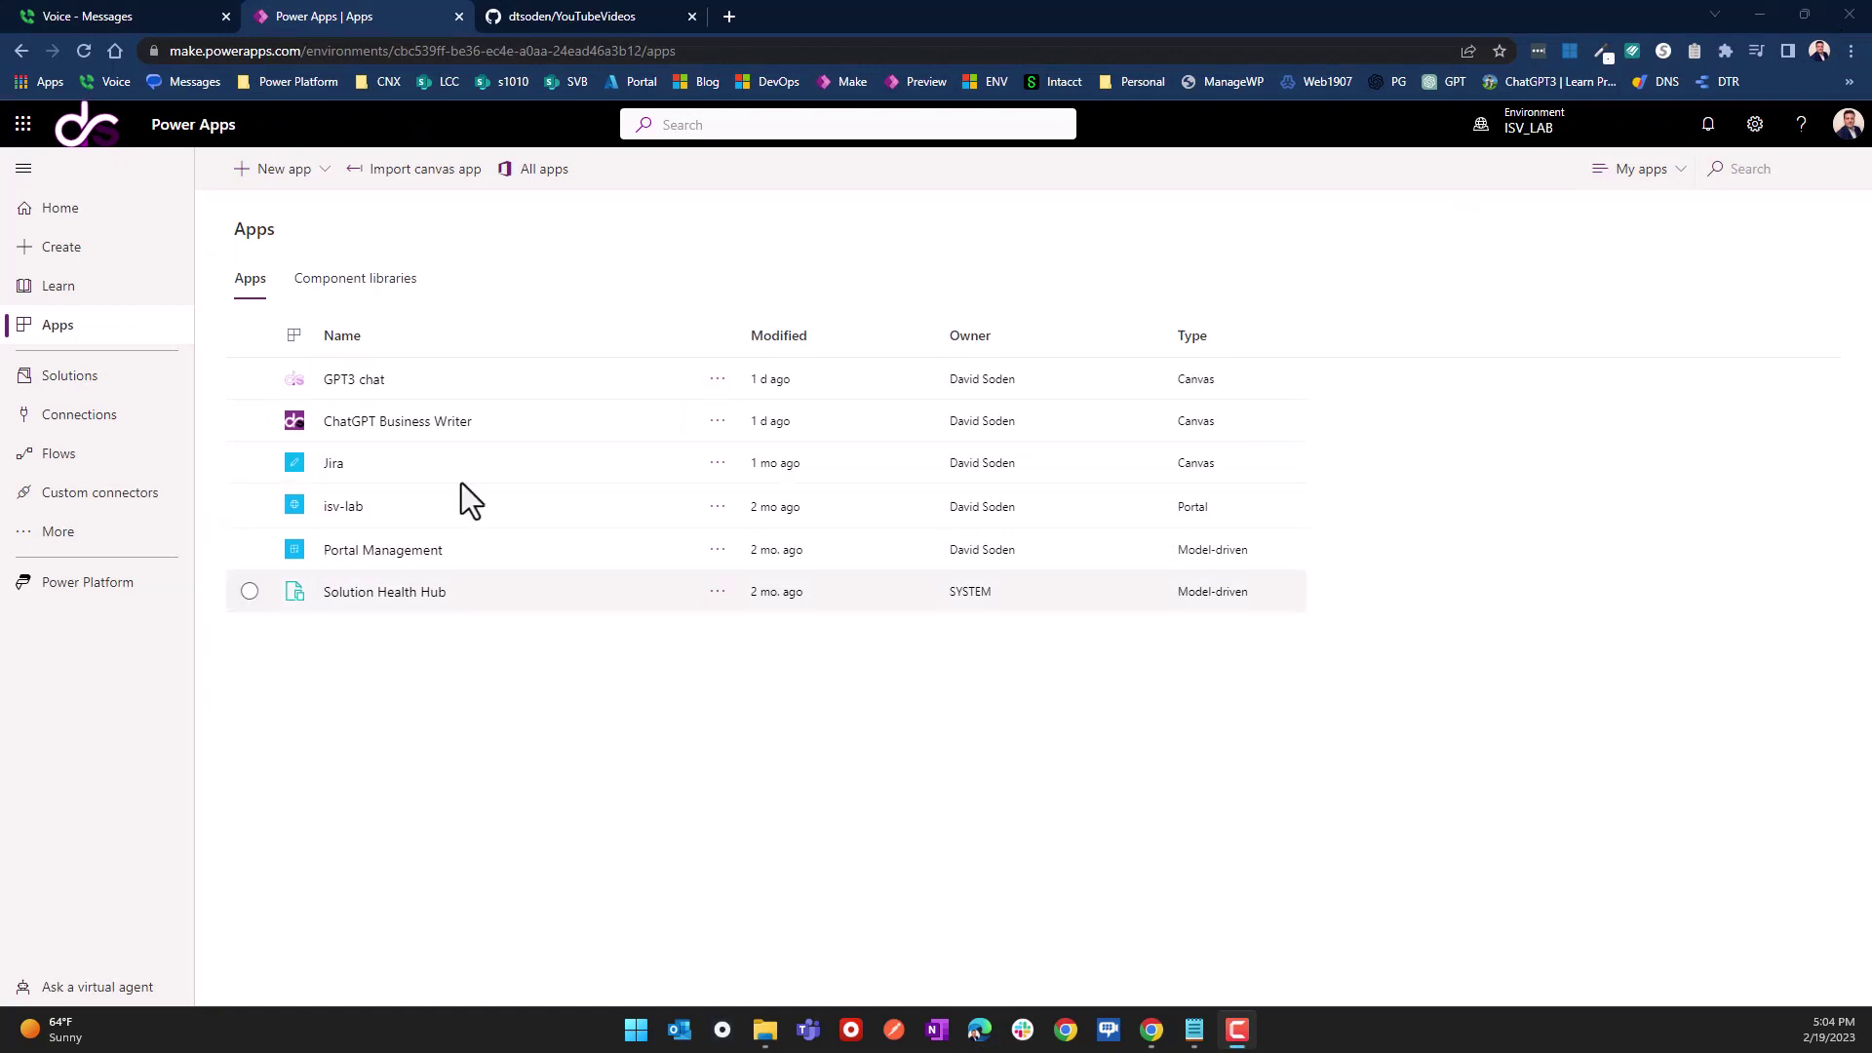
Step: Show the YouTubeVideos GitHub repository and highlight the account name in its web address
left_click(583, 15)
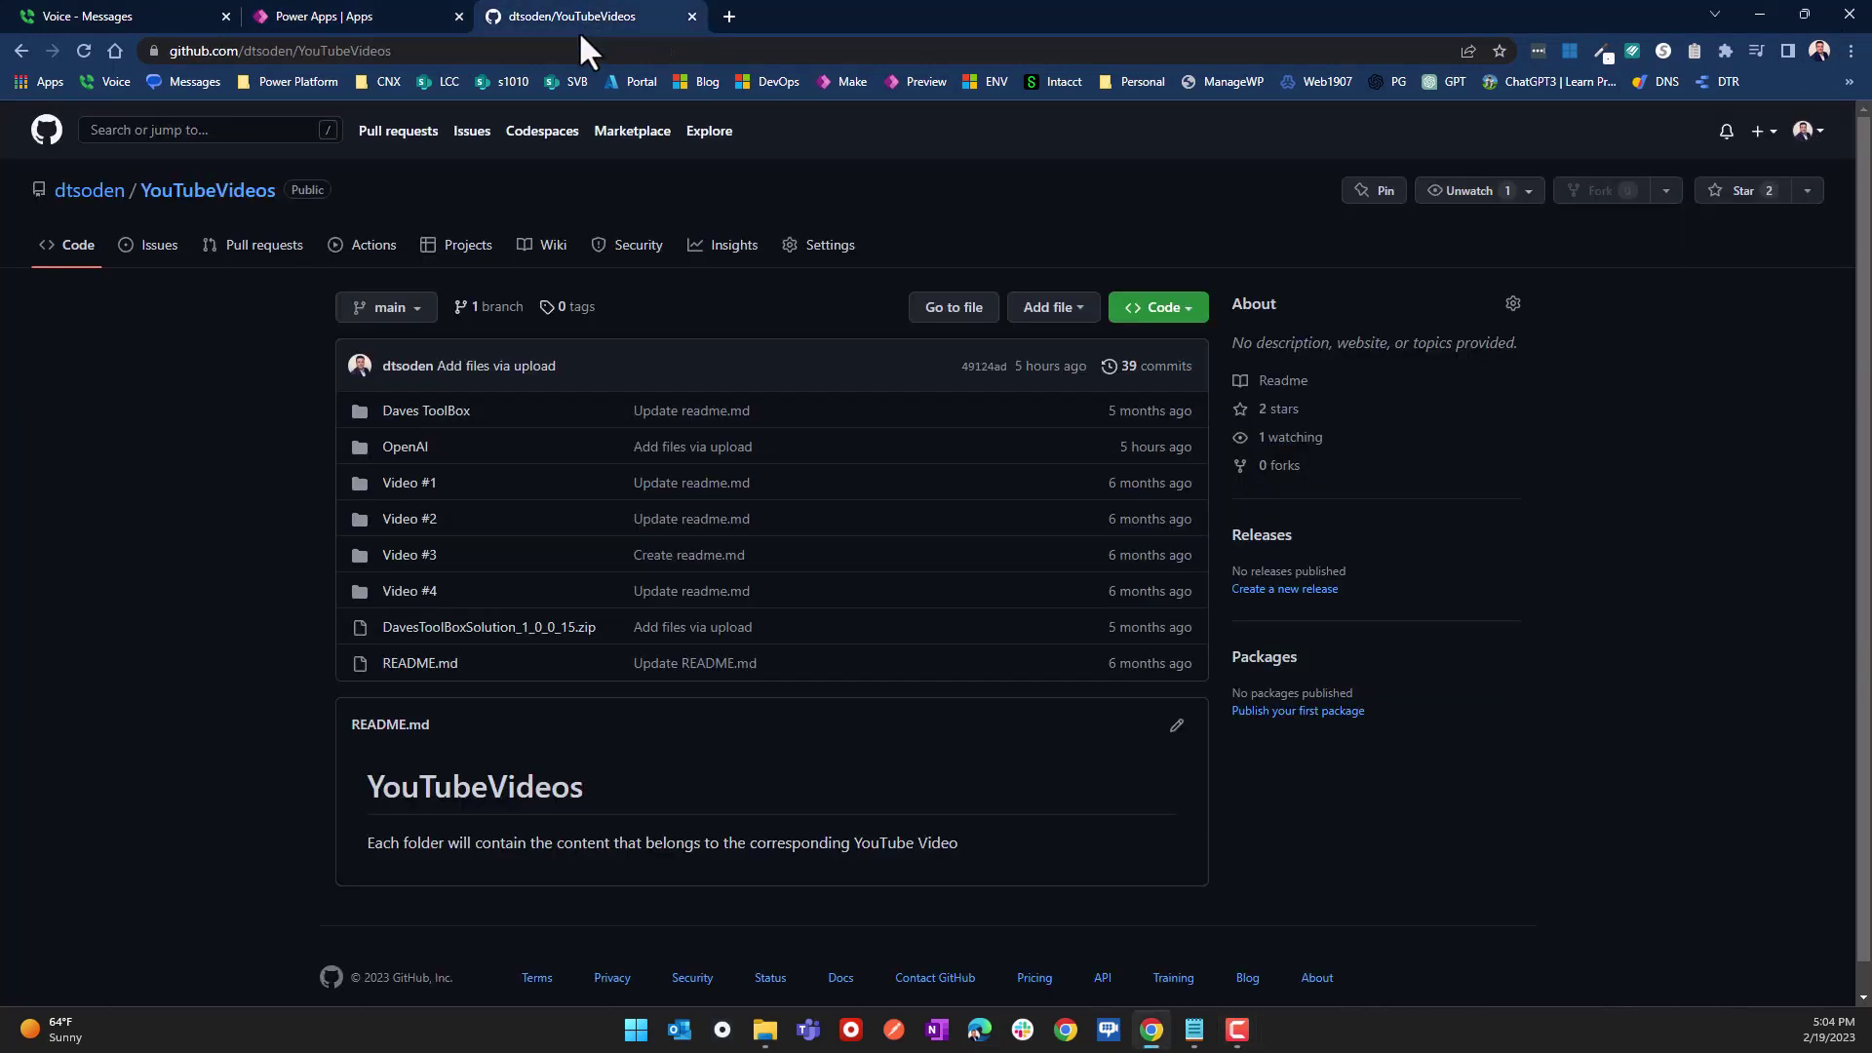
double_click(312, 51)
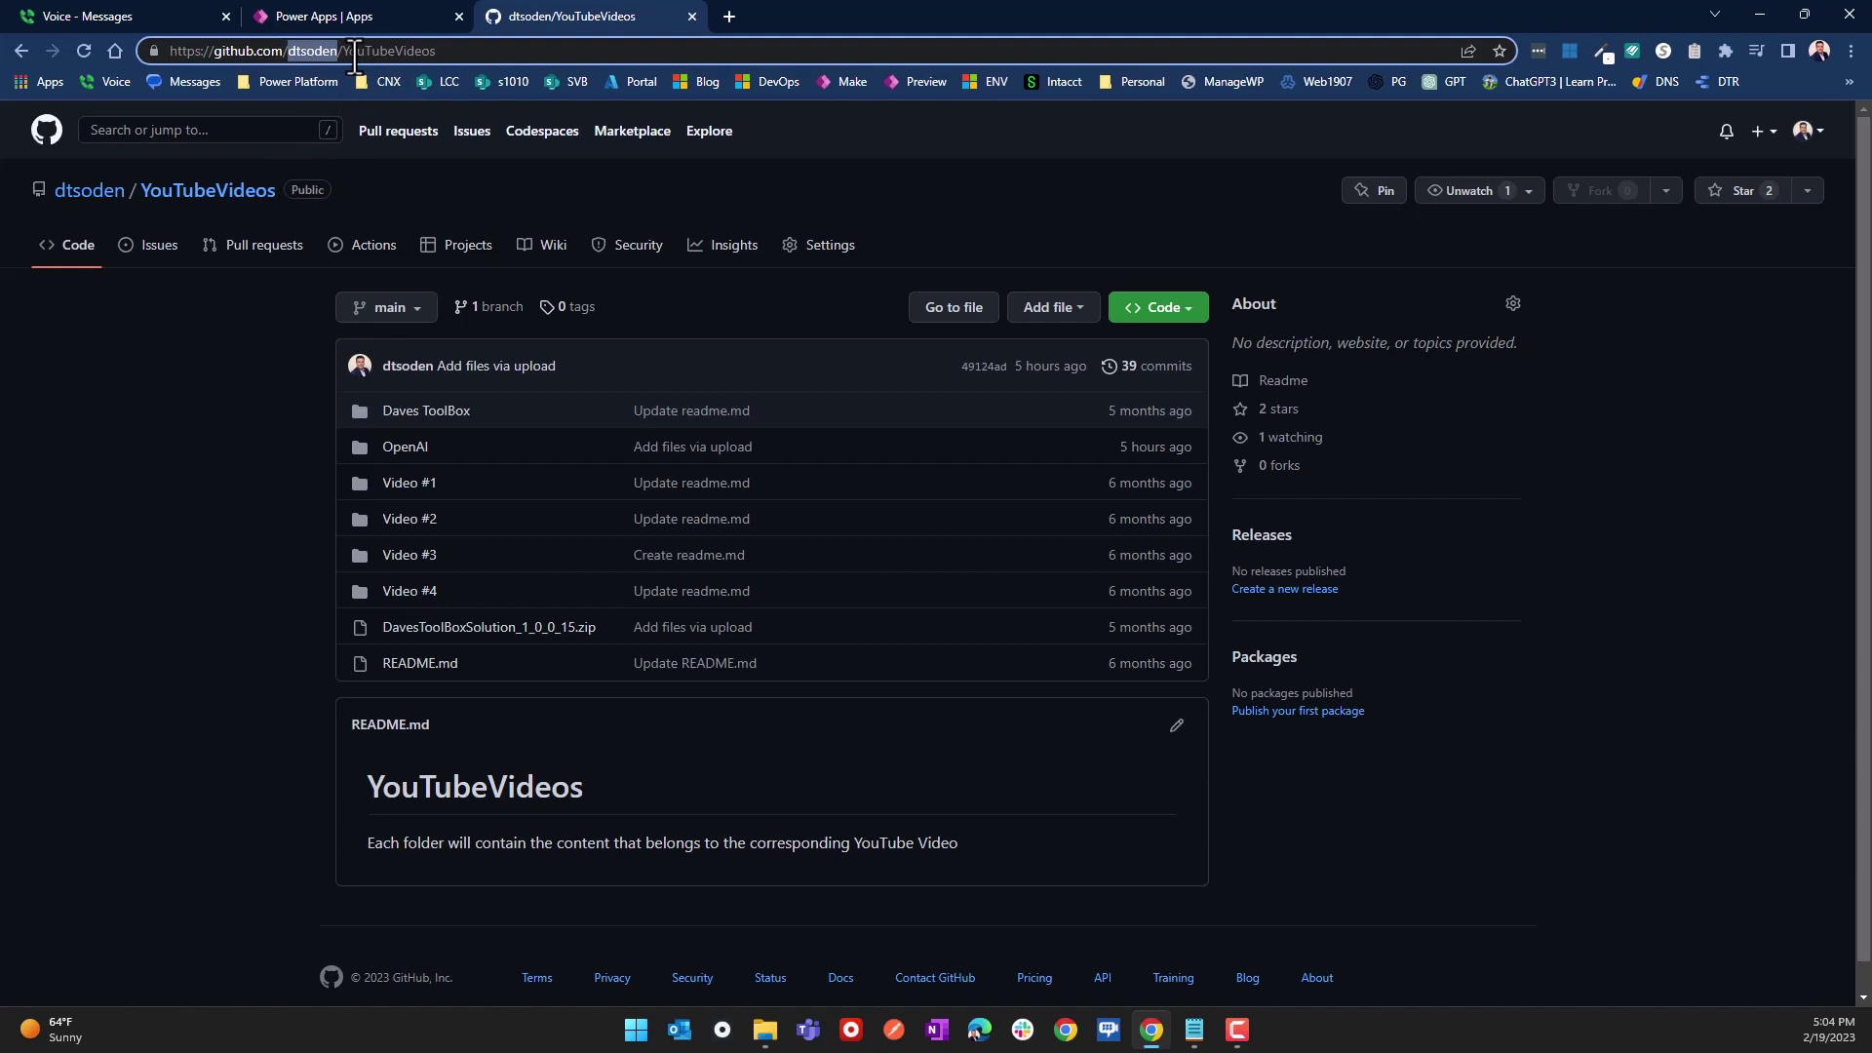
Step: Open the repository's OpenAI folder, view GlobalChatGPT.png at full size with its image options, and return to the folder listing
left_click(400, 449)
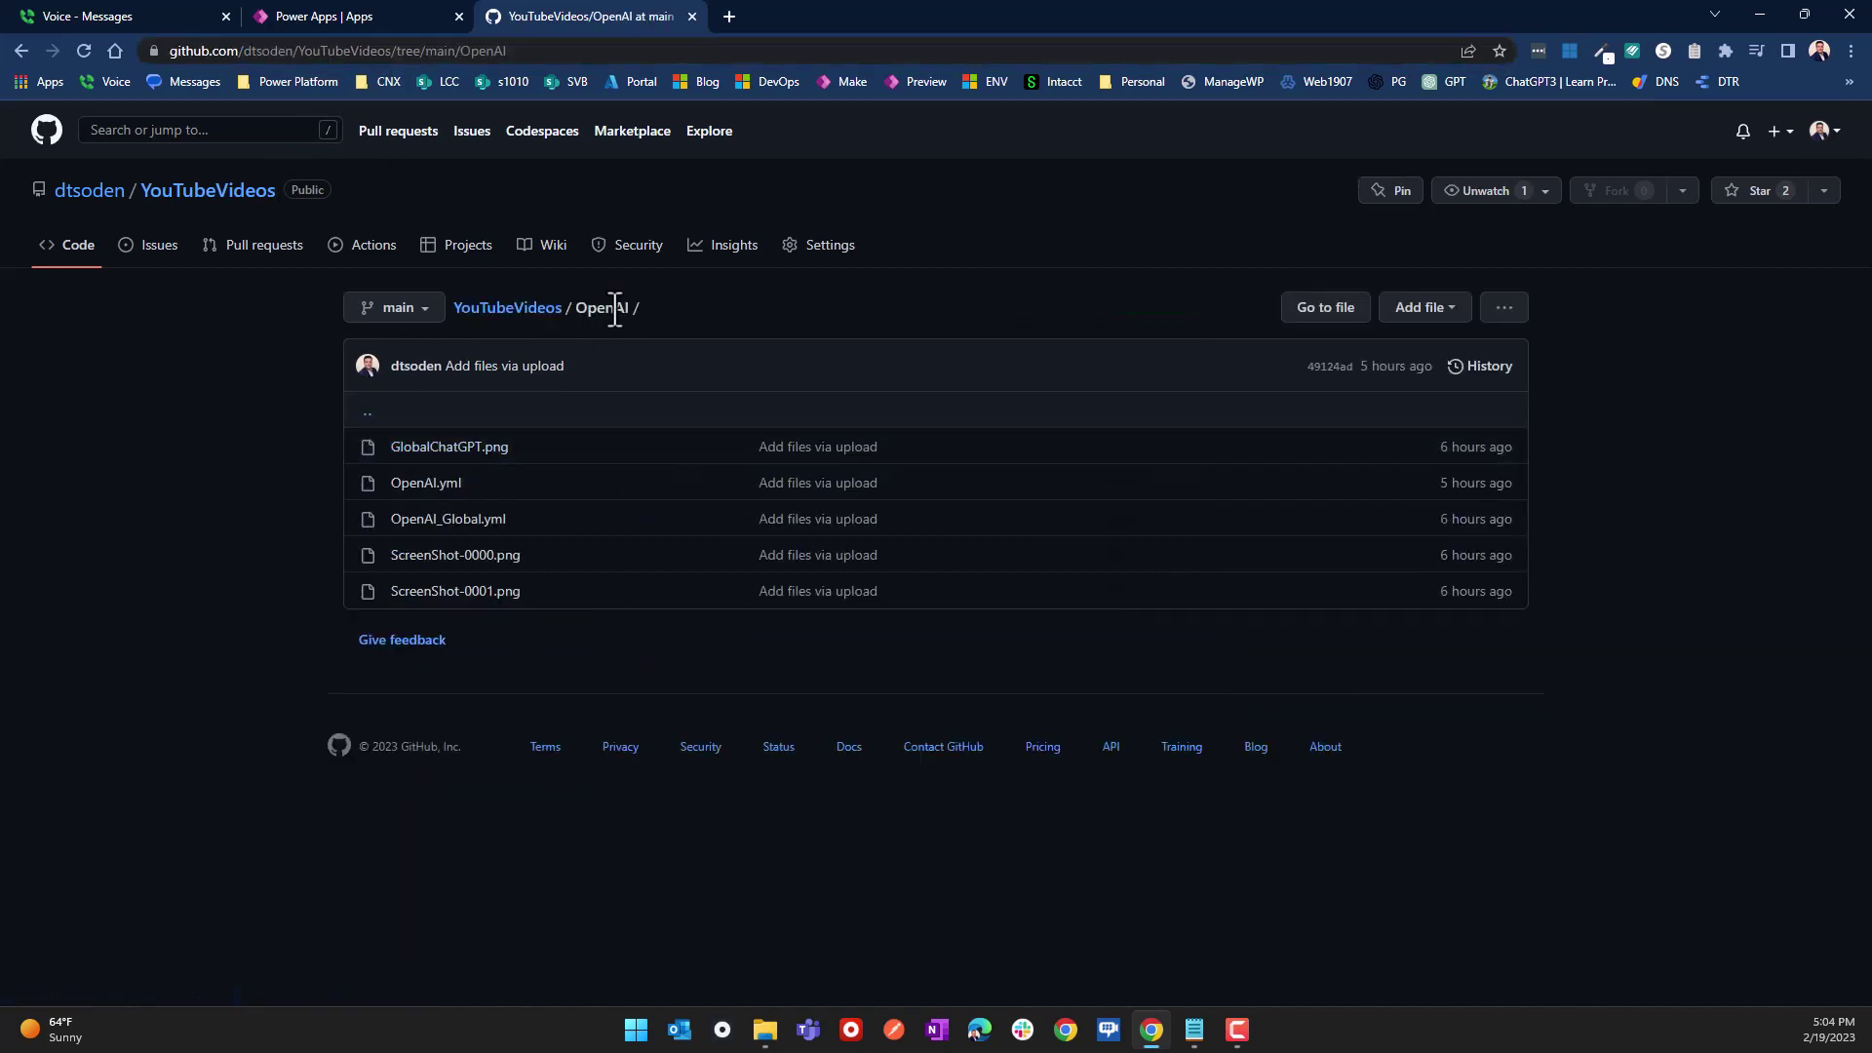
left_click(441, 448)
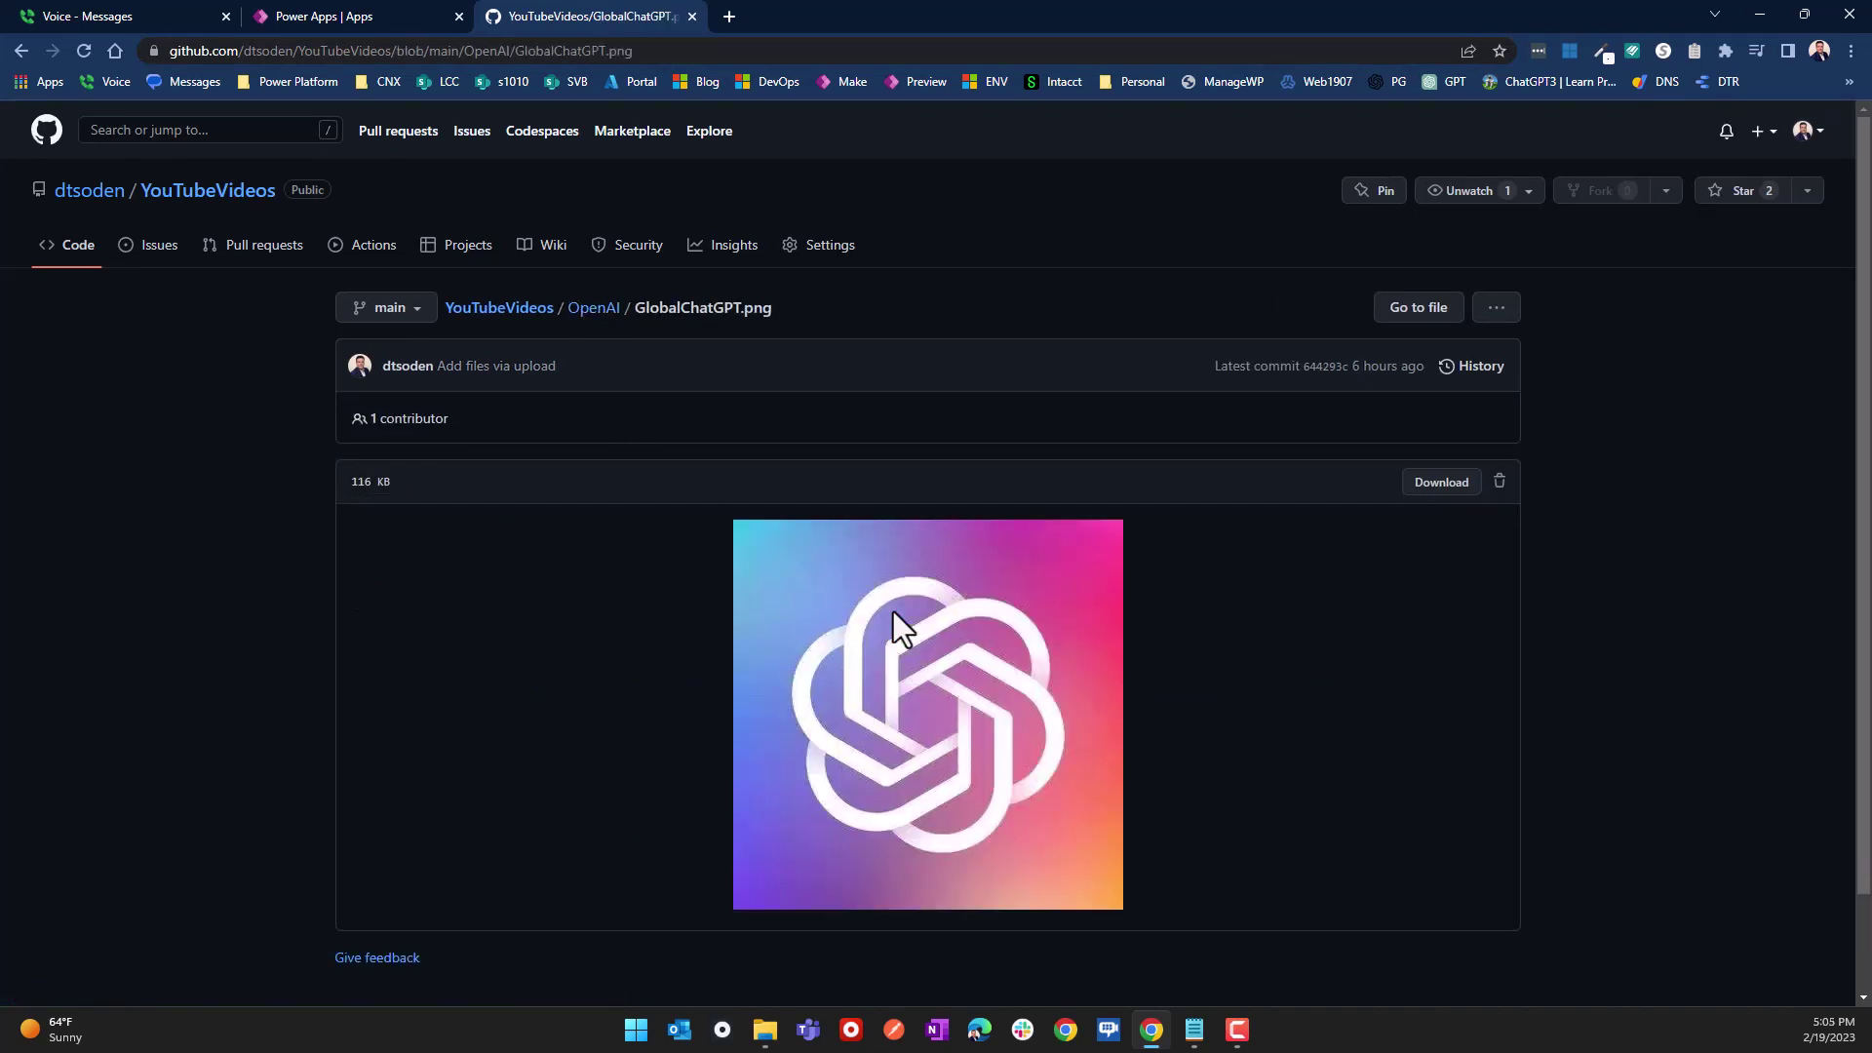
left_click(1438, 483)
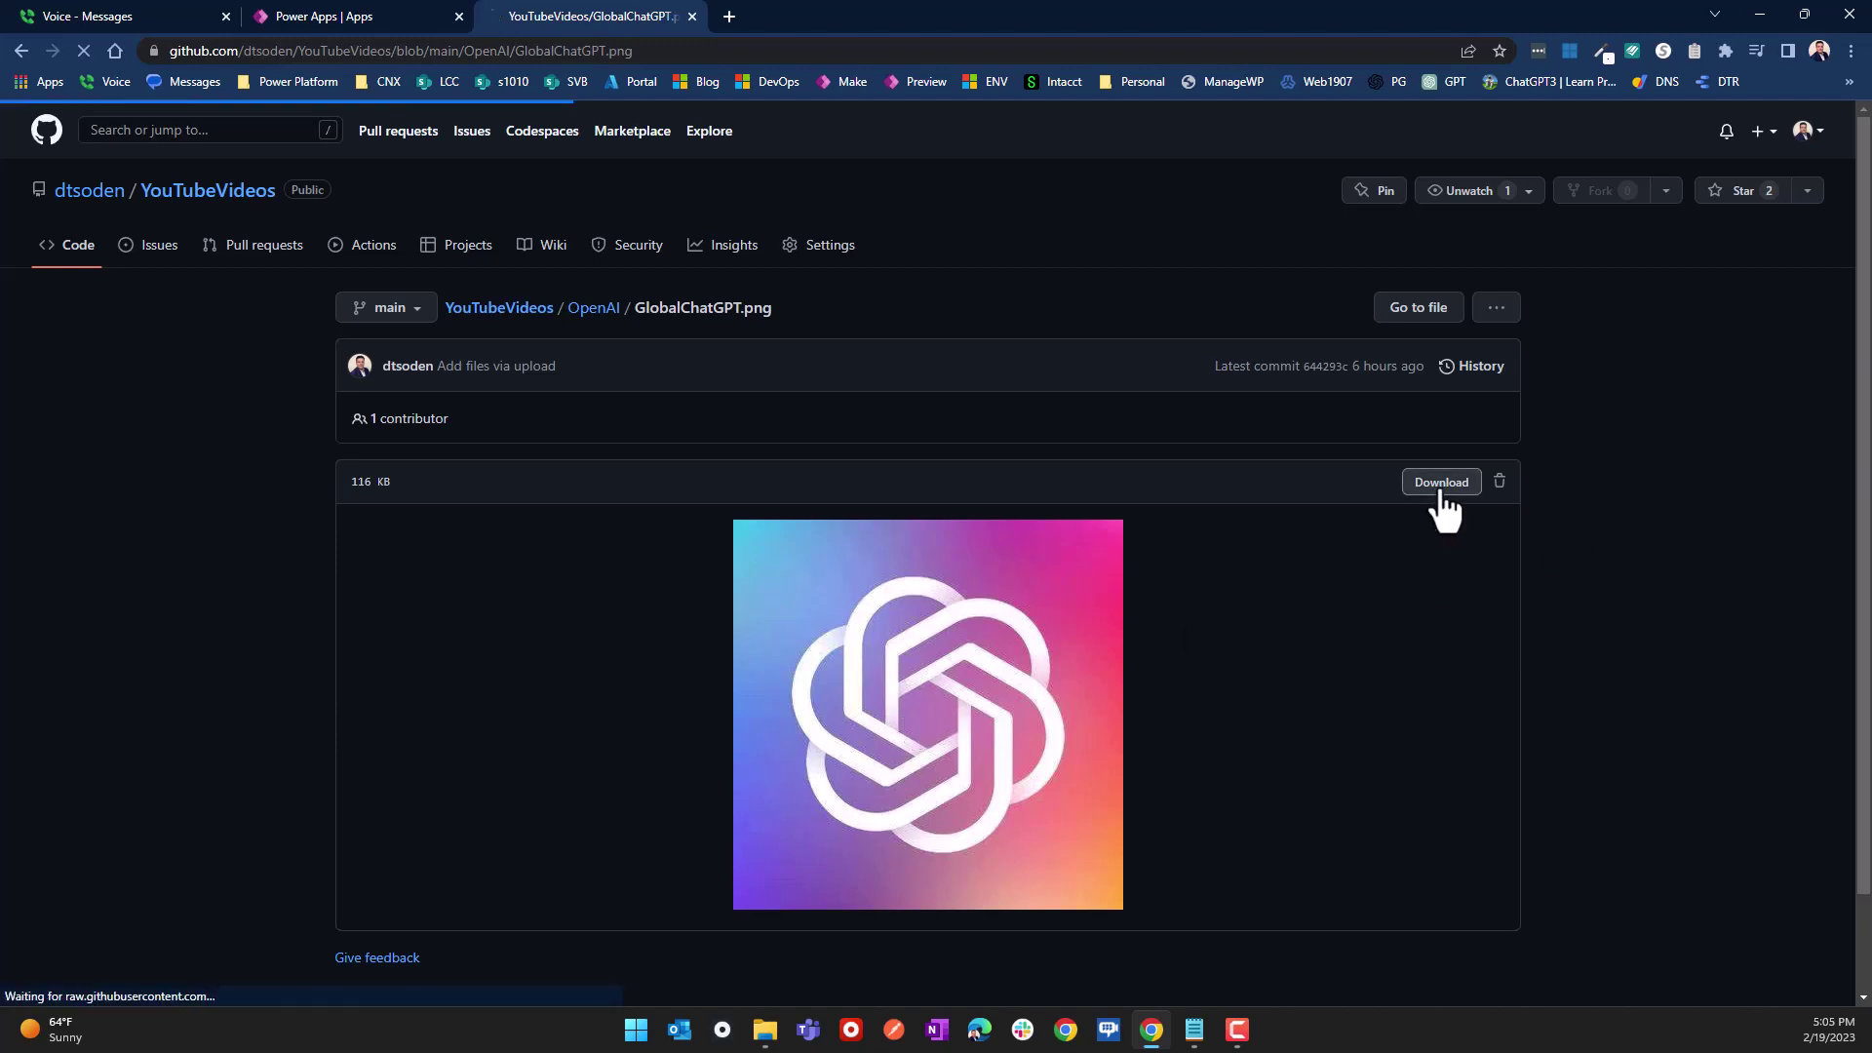
right_click(994, 519)
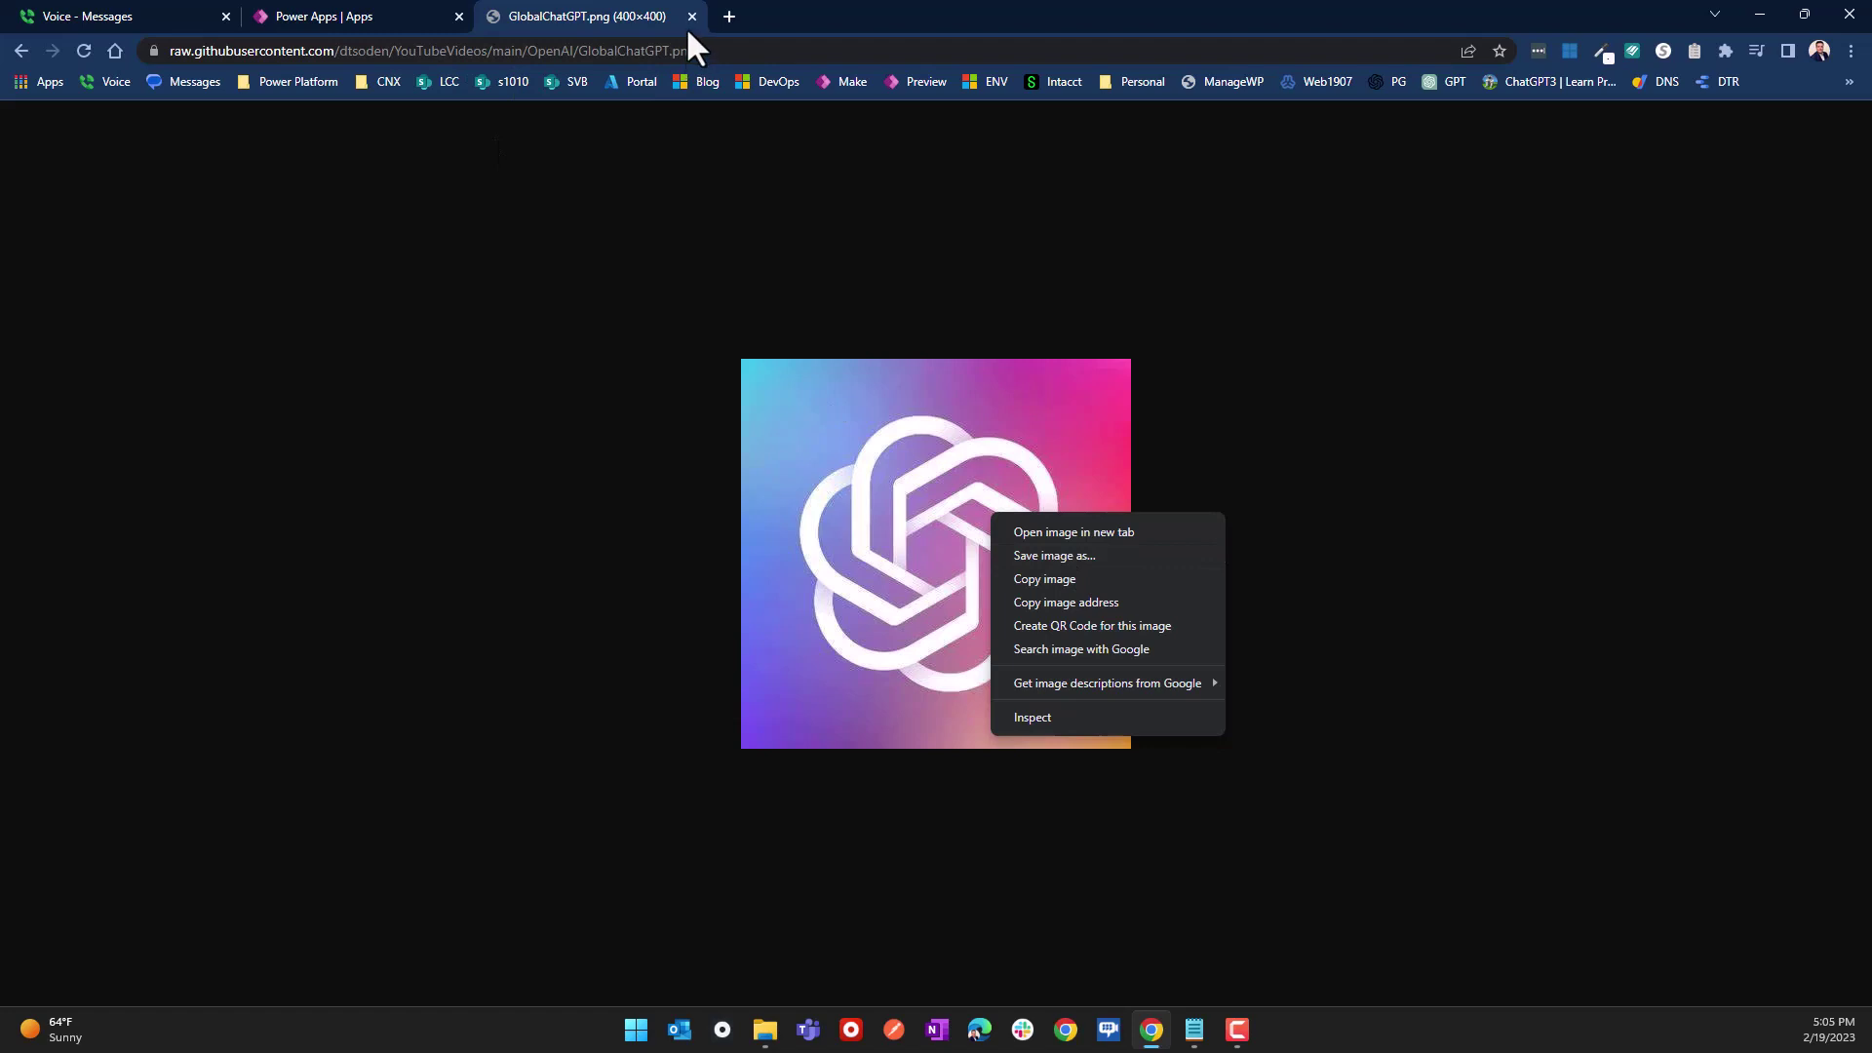
left_click(13, 51)
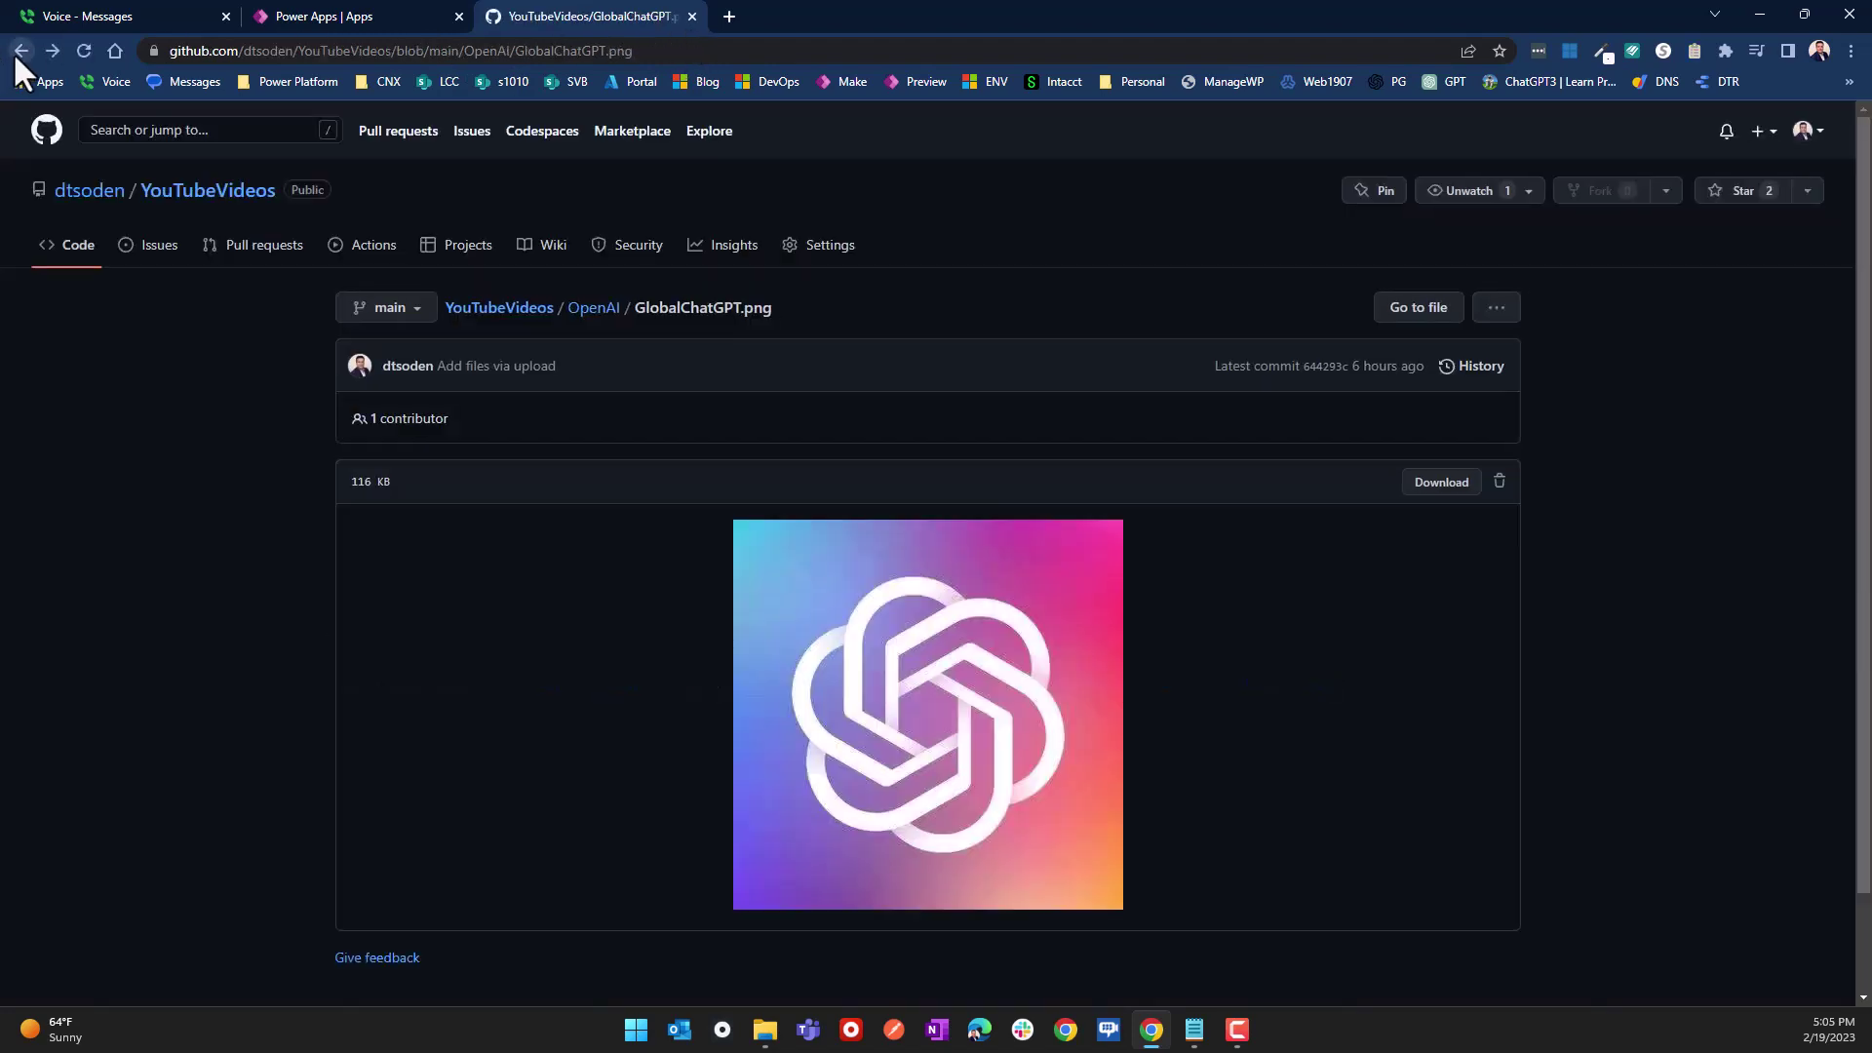
left_click(14, 50)
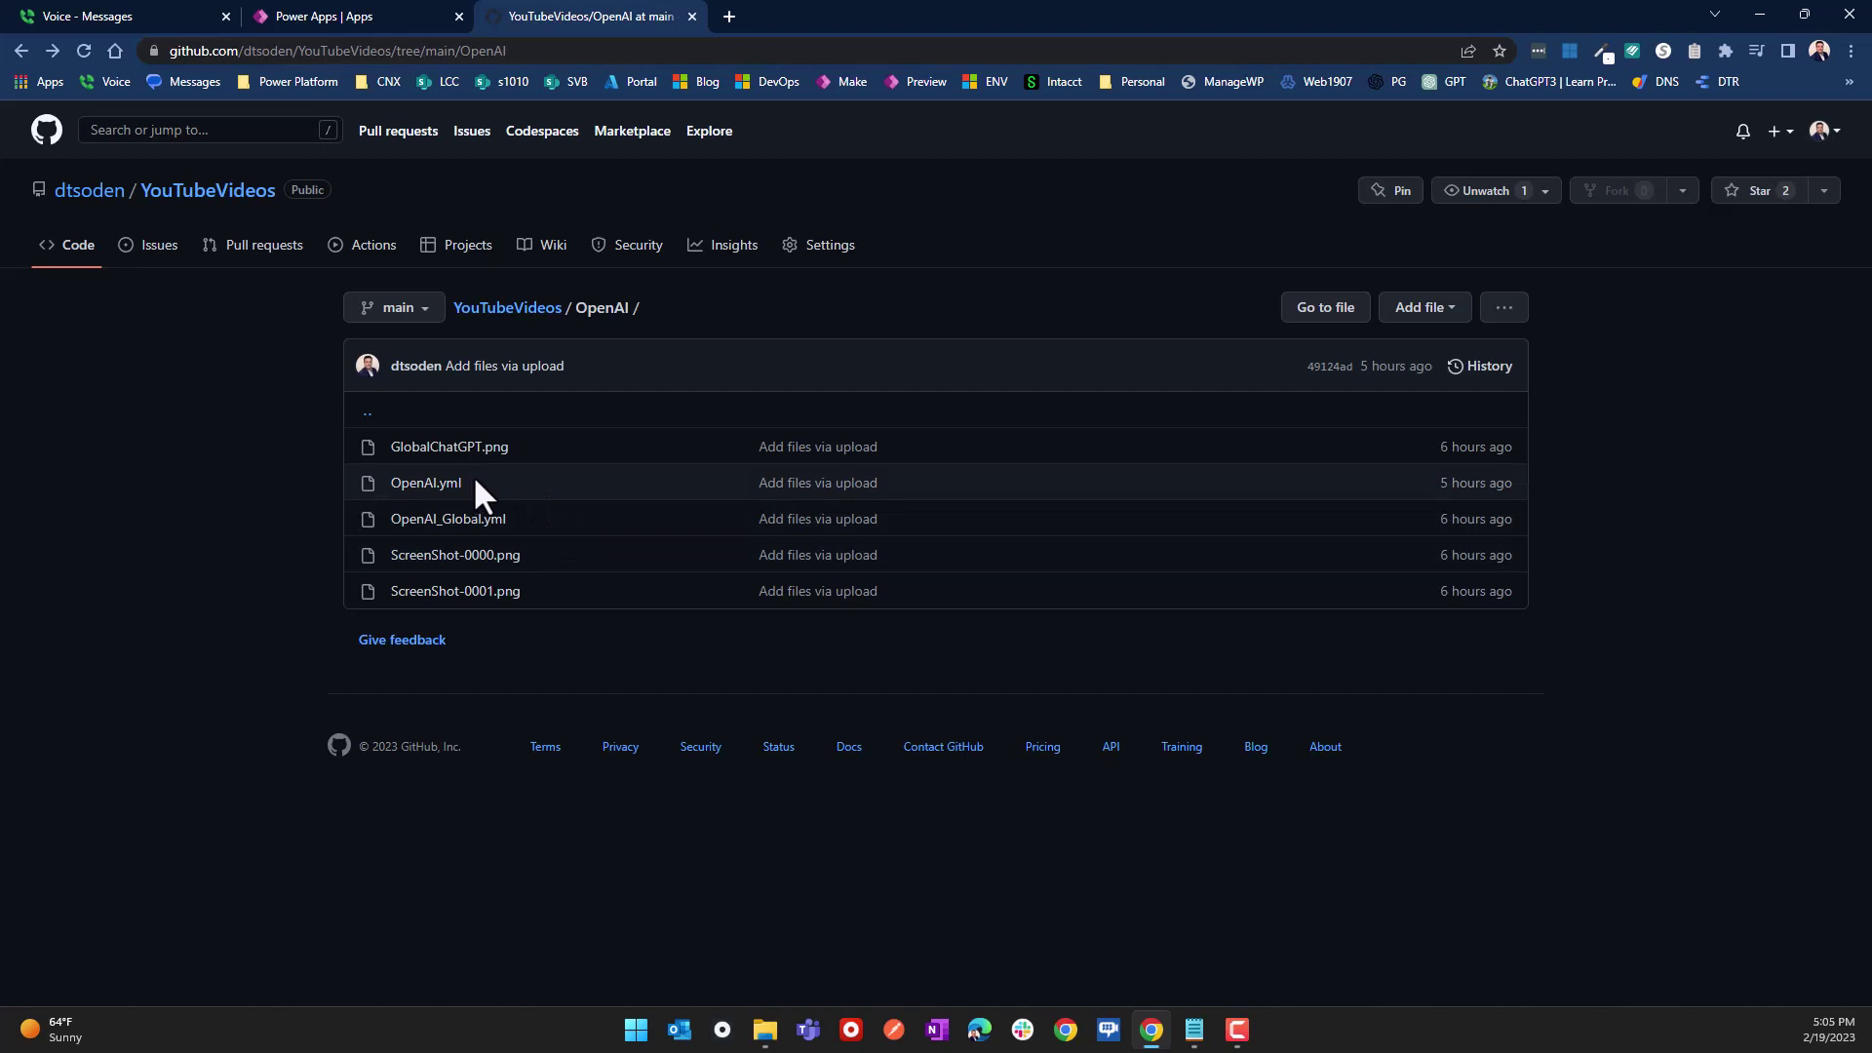
Step: Show the OpenAI.yml definition, highlight the second contributor's name in its contact details, and return to the OpenAI folder
left_click_drag(472, 483, 383, 484)
left_click(430, 485)
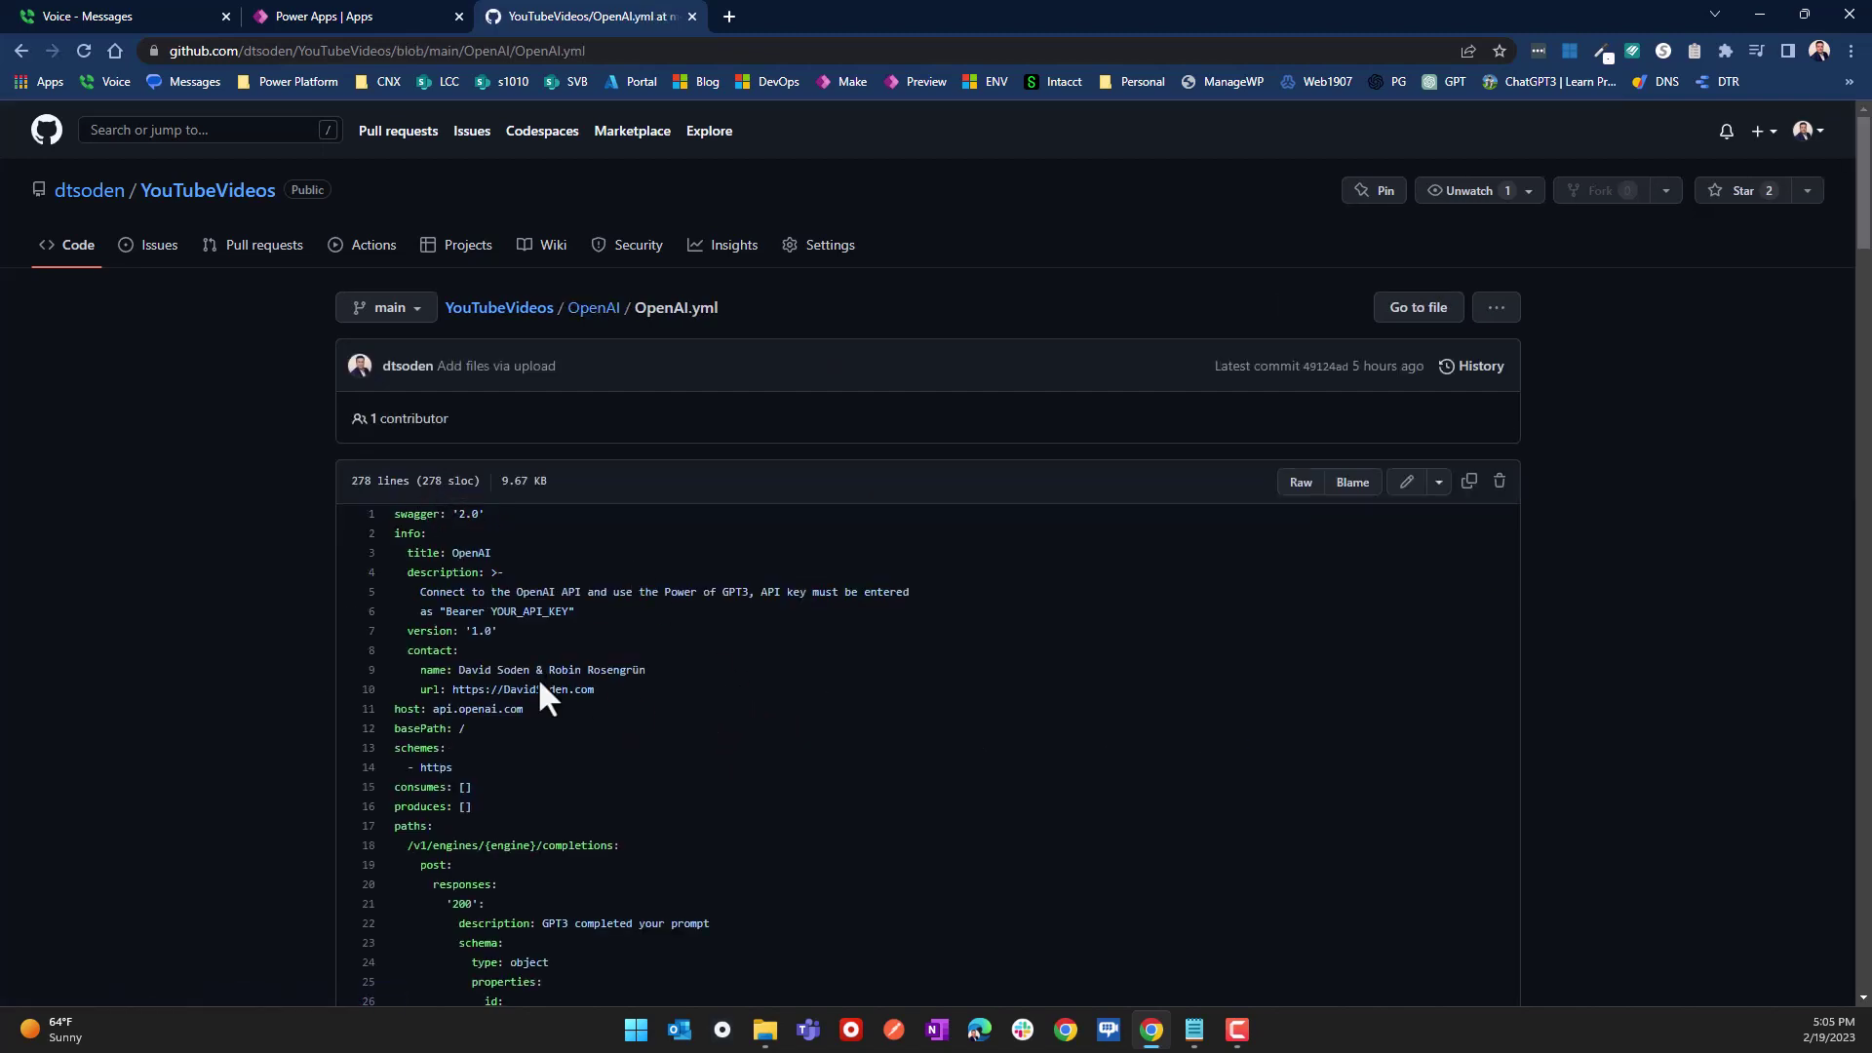
left_click_drag(534, 673, 657, 675)
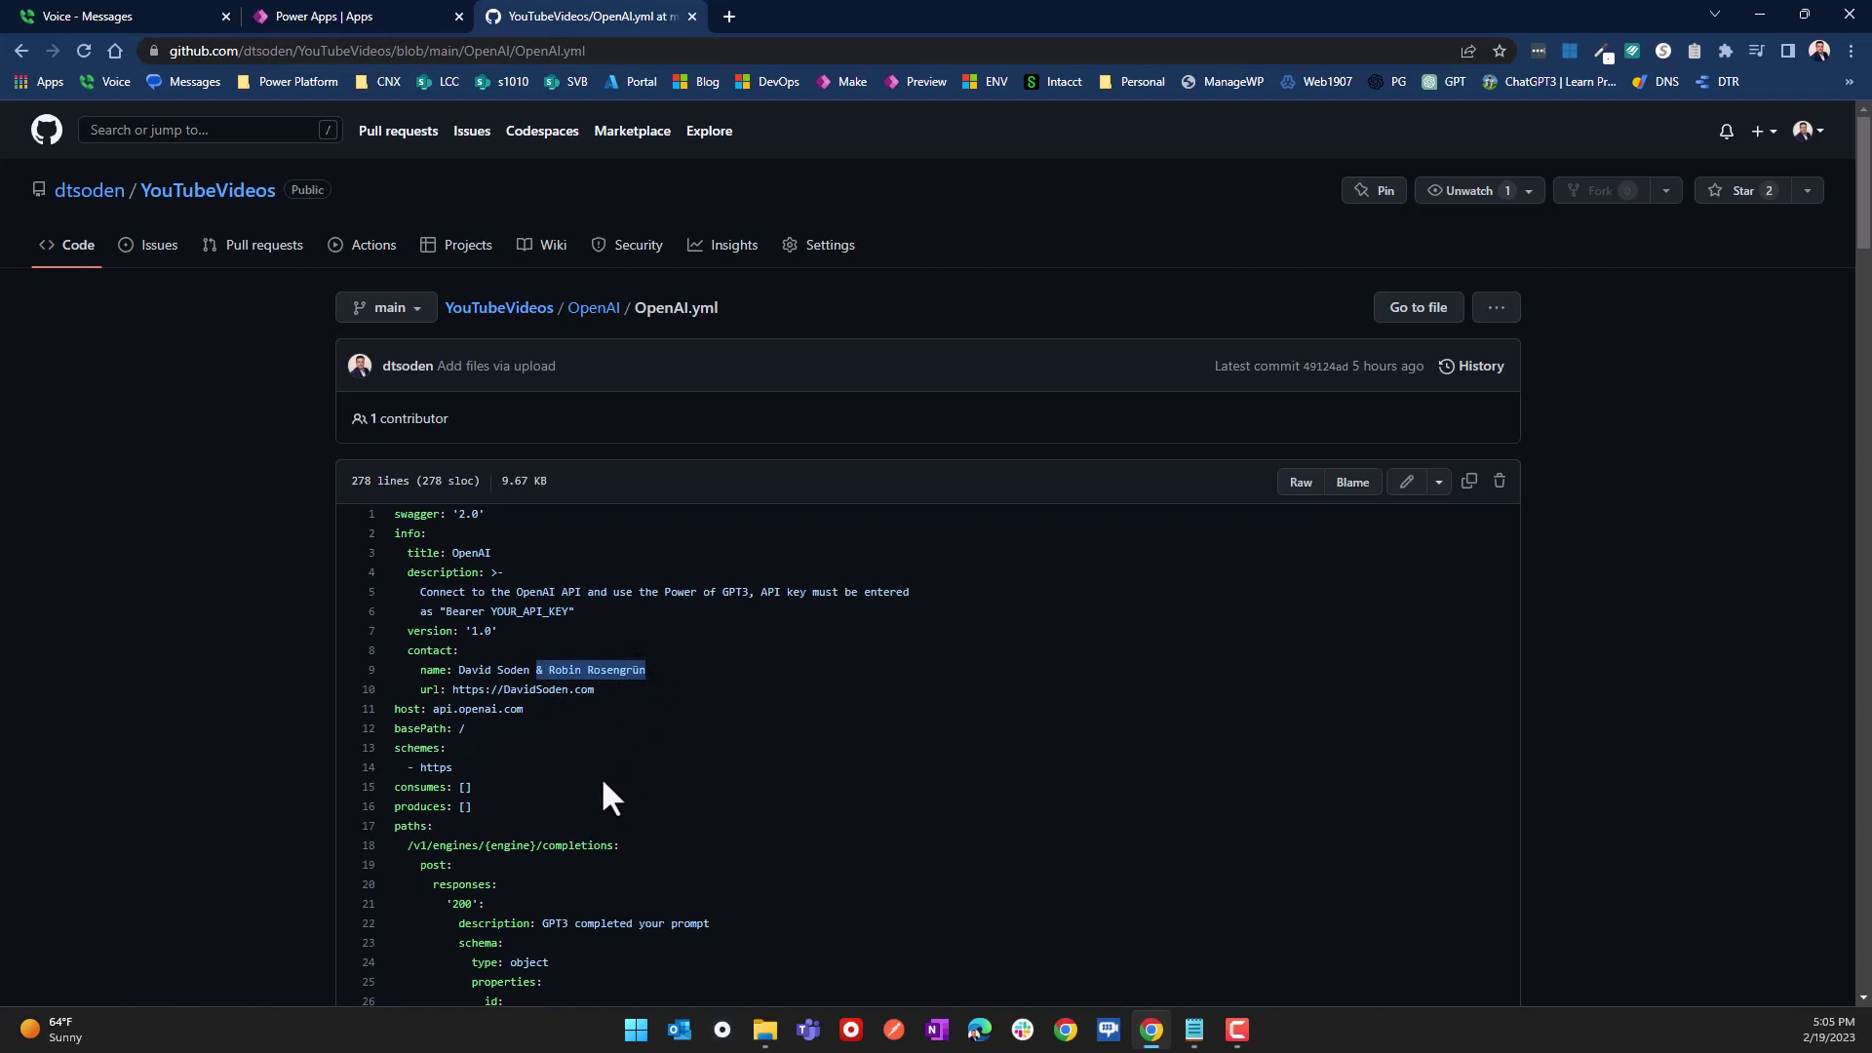
left_click(451, 661)
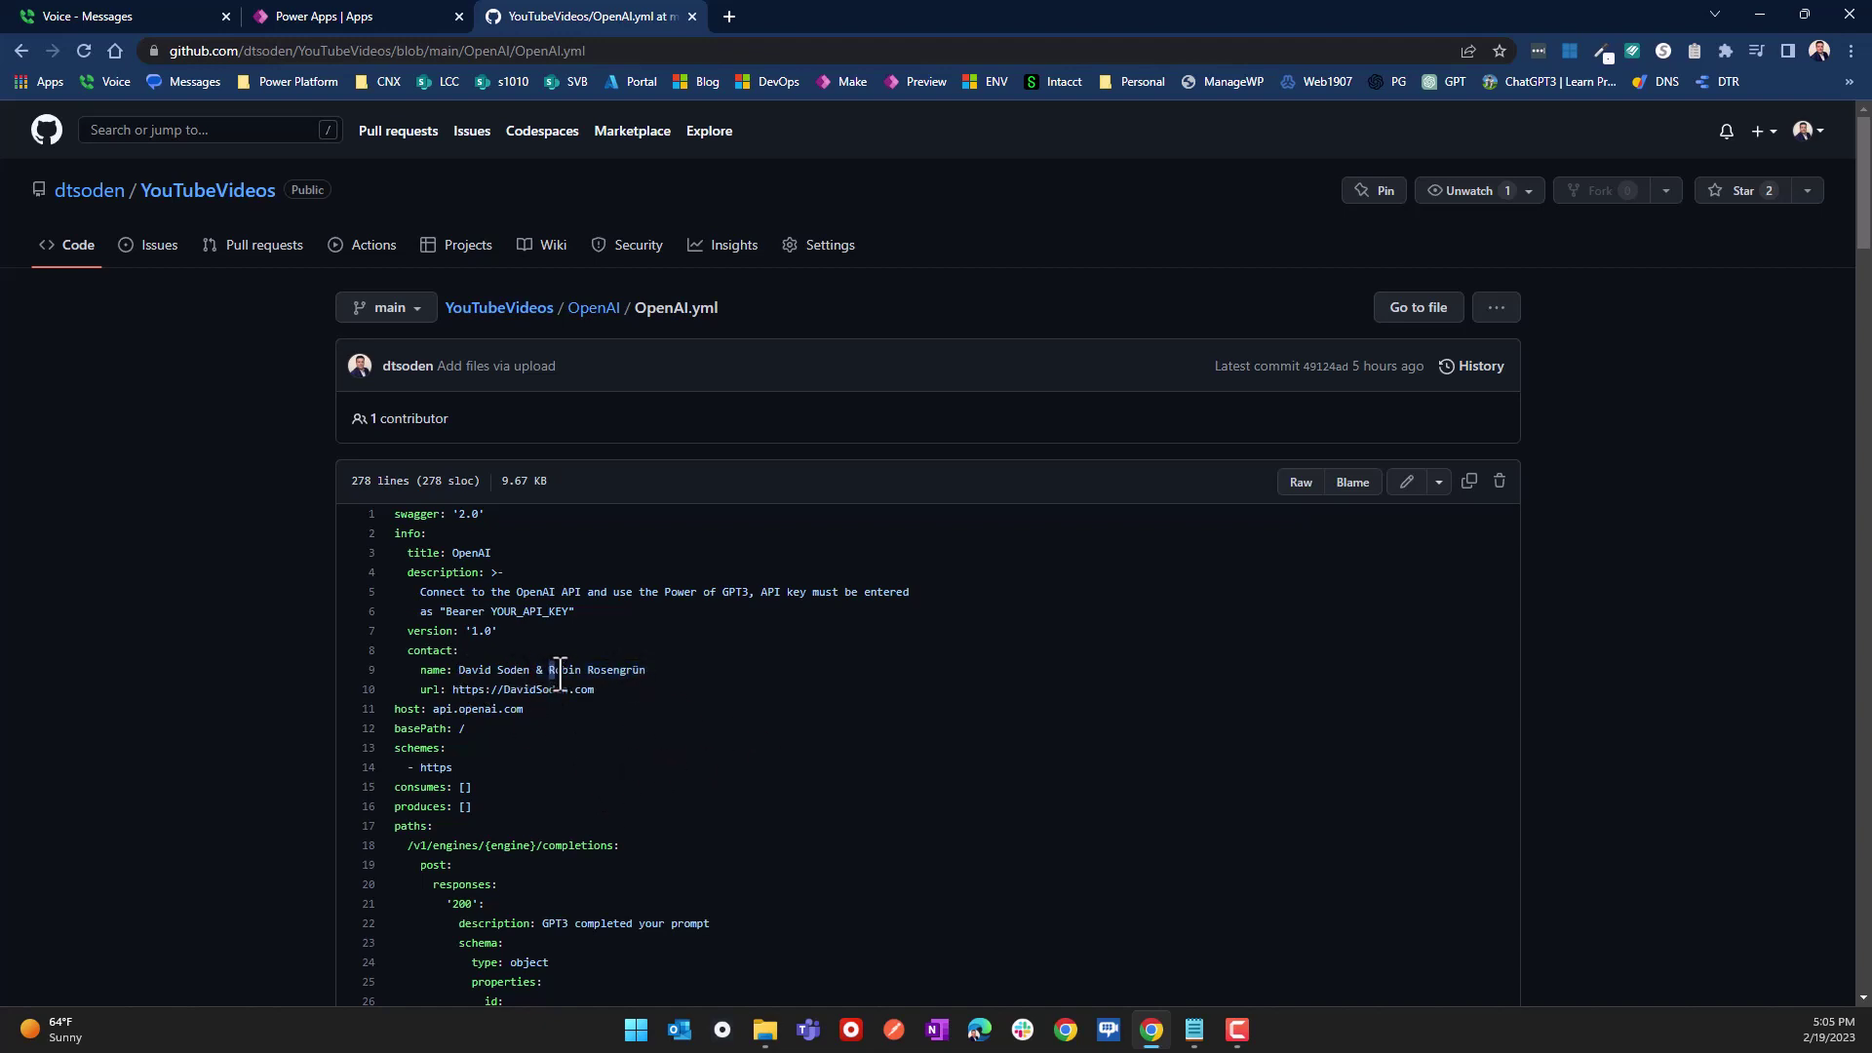
left_click_drag(551, 673, 646, 673)
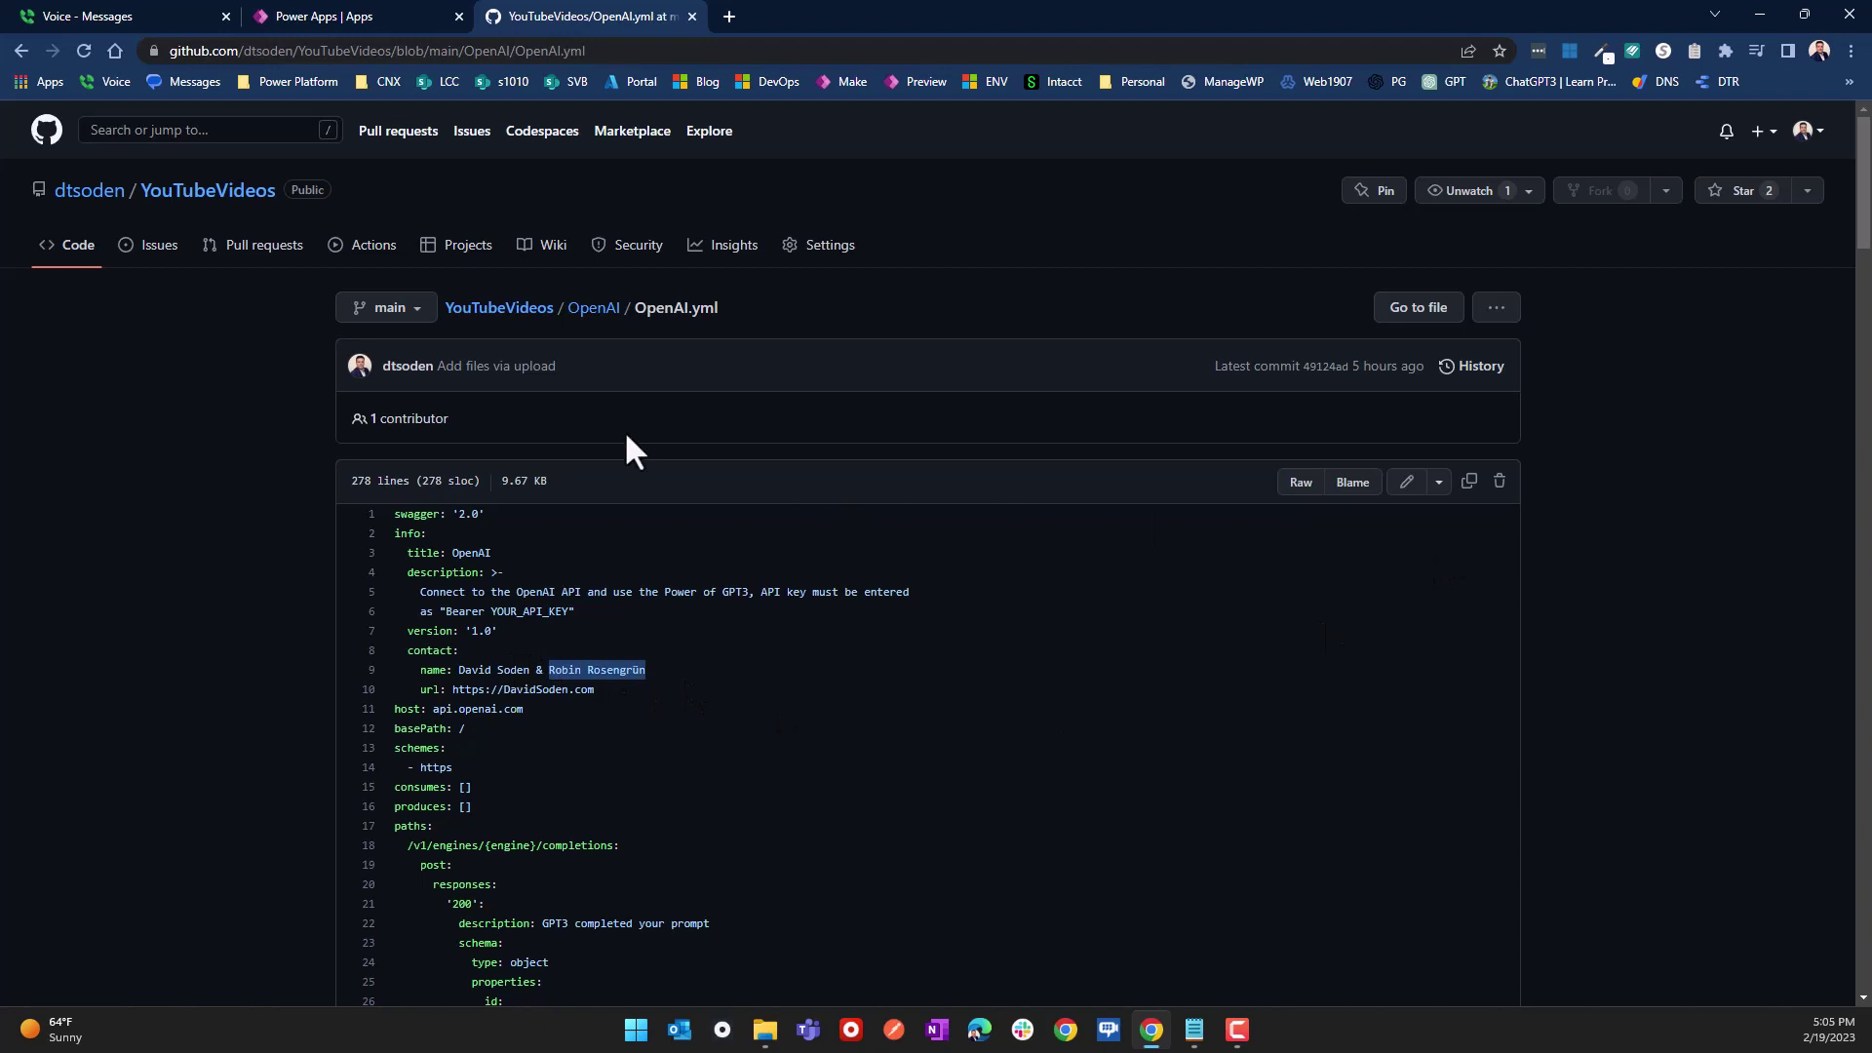
left_click(21, 50)
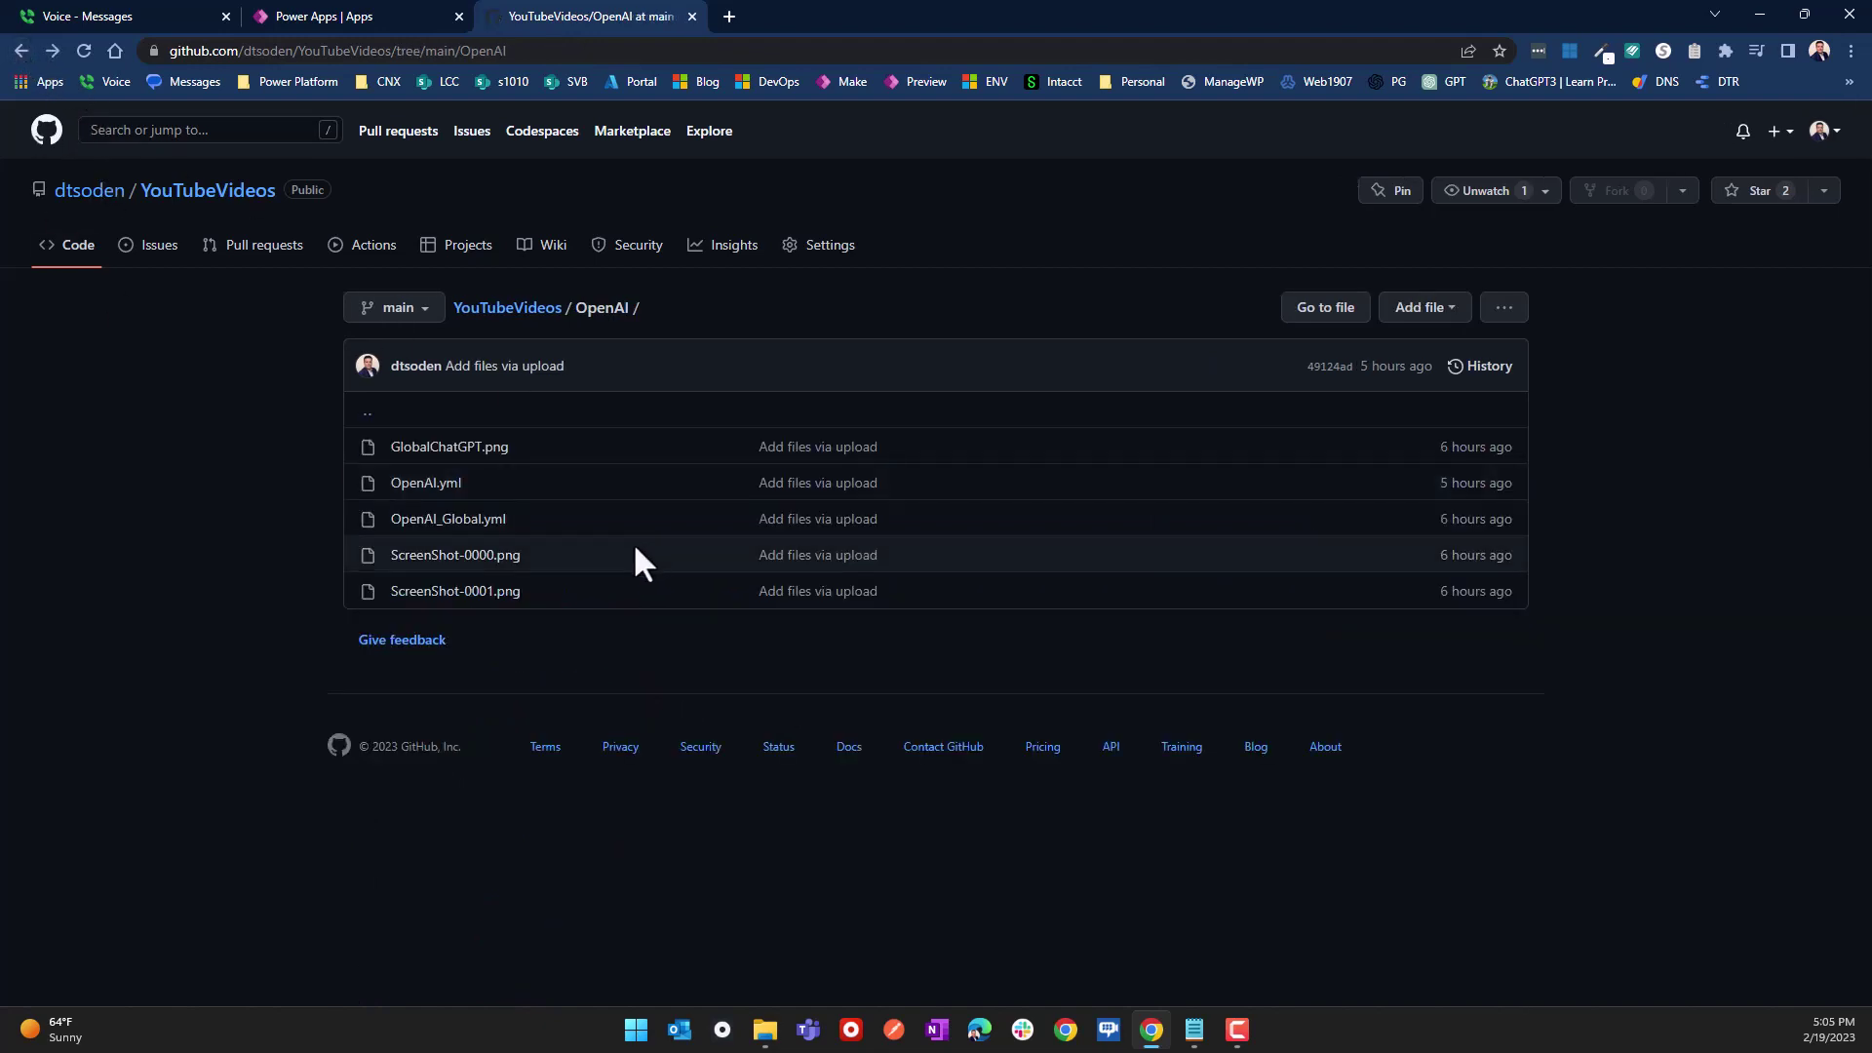
Step: Look over OpenAI_Global.yml, open its raw version, and copy the raw file's web address
left_click(482, 527)
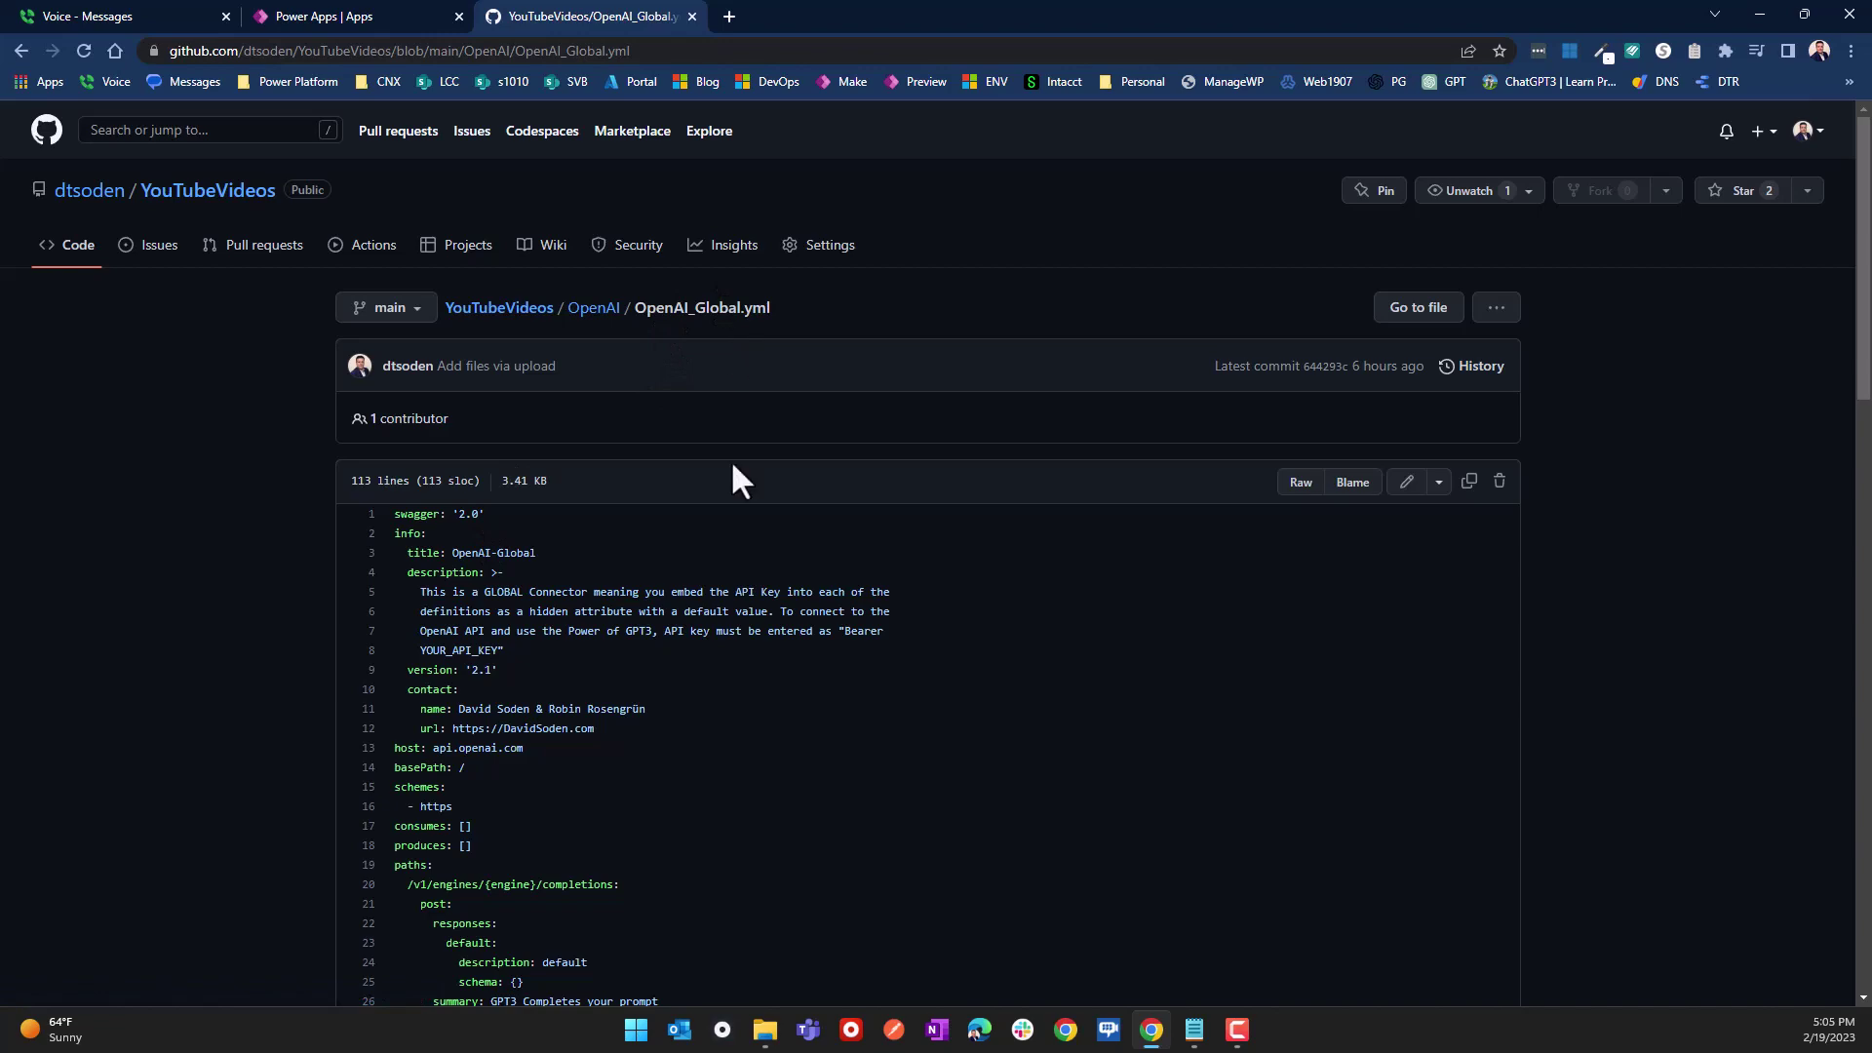
scroll(696, 618, "down", 5)
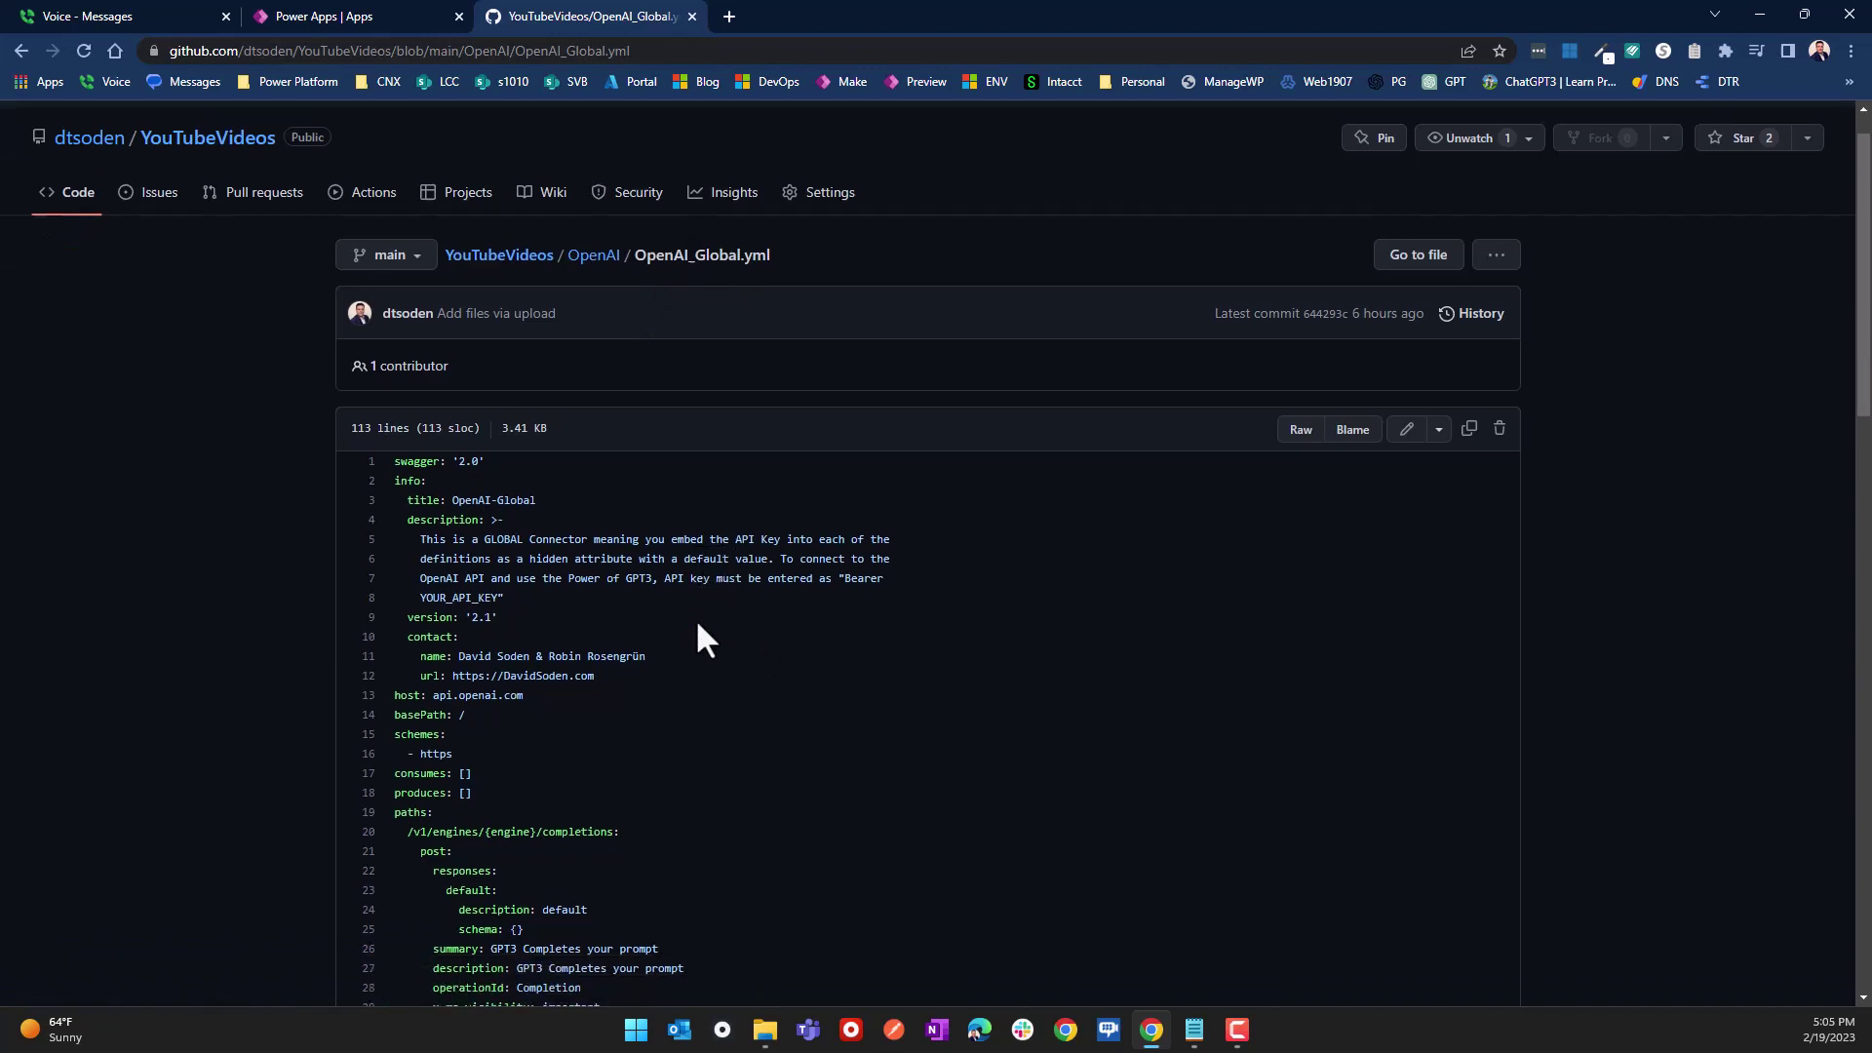
scroll(696, 618, "up", 5)
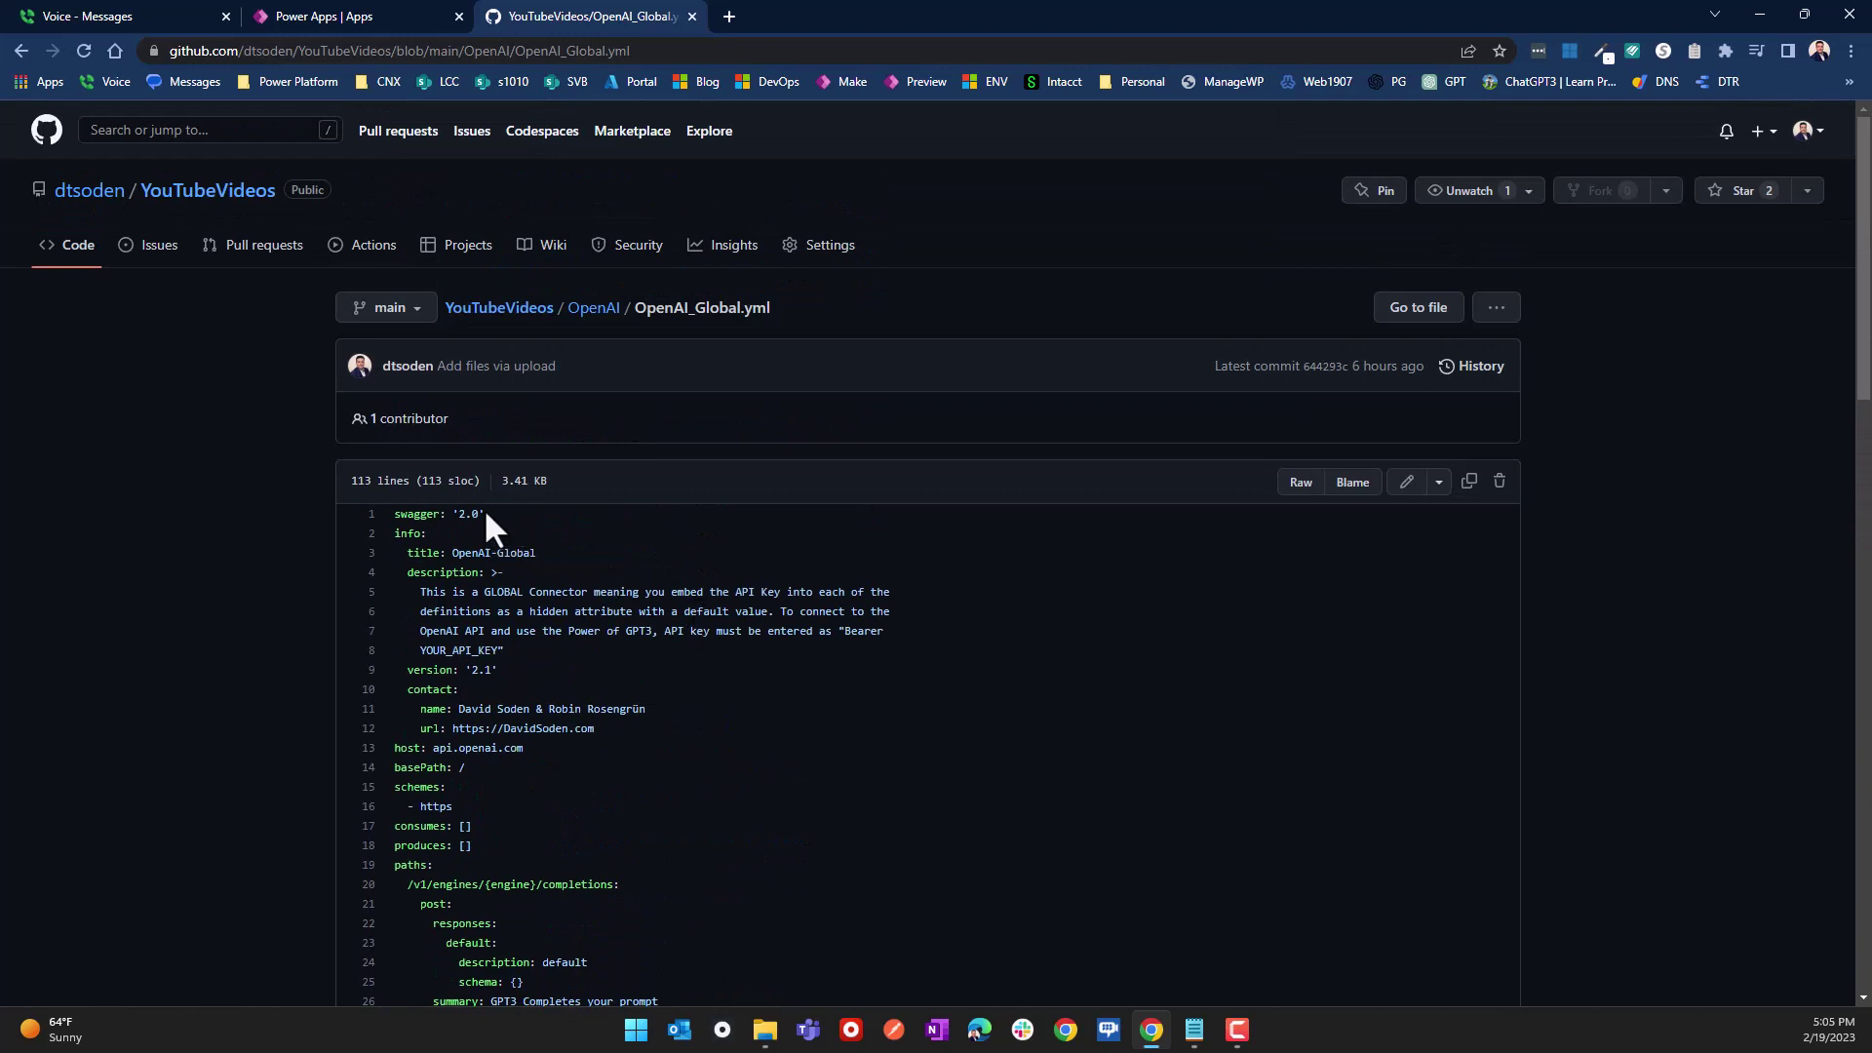
left_click_drag(485, 513, 365, 520)
left_click(979, 649)
scroll(739, 666, "down", 2)
left_click(1299, 288)
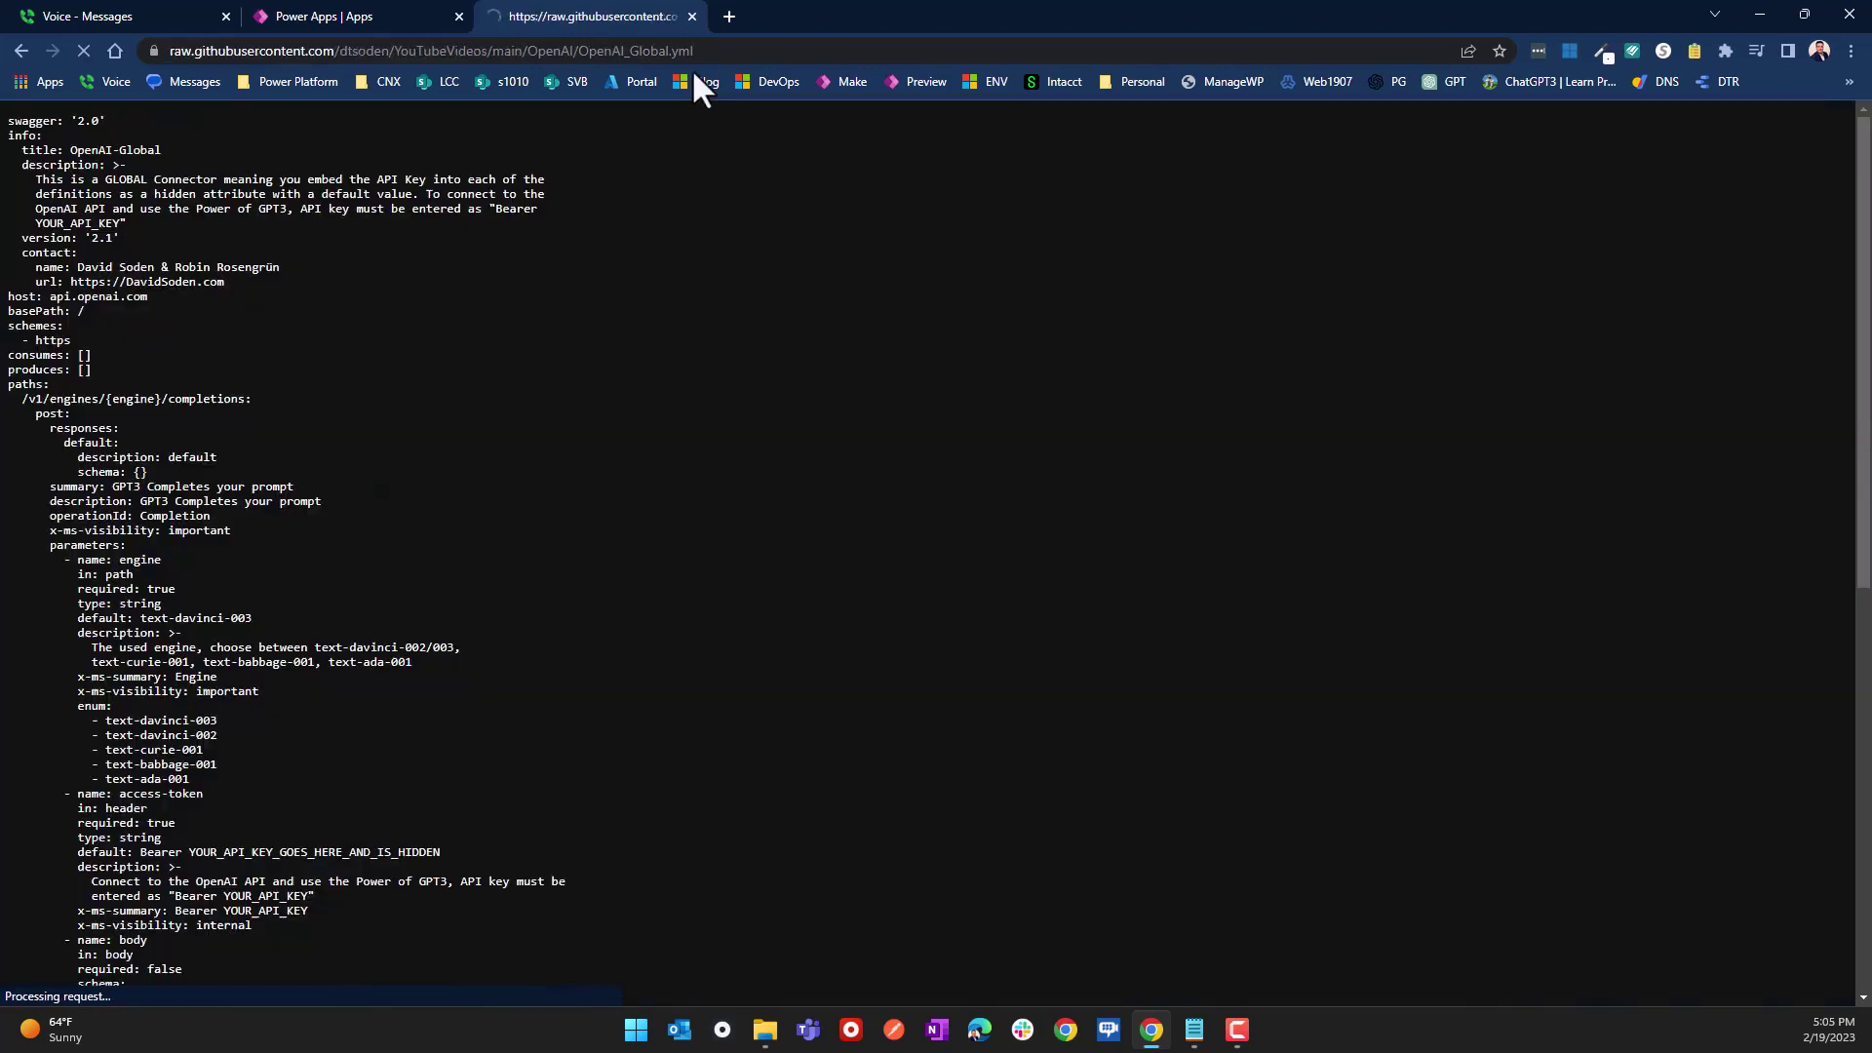
left_click(724, 51)
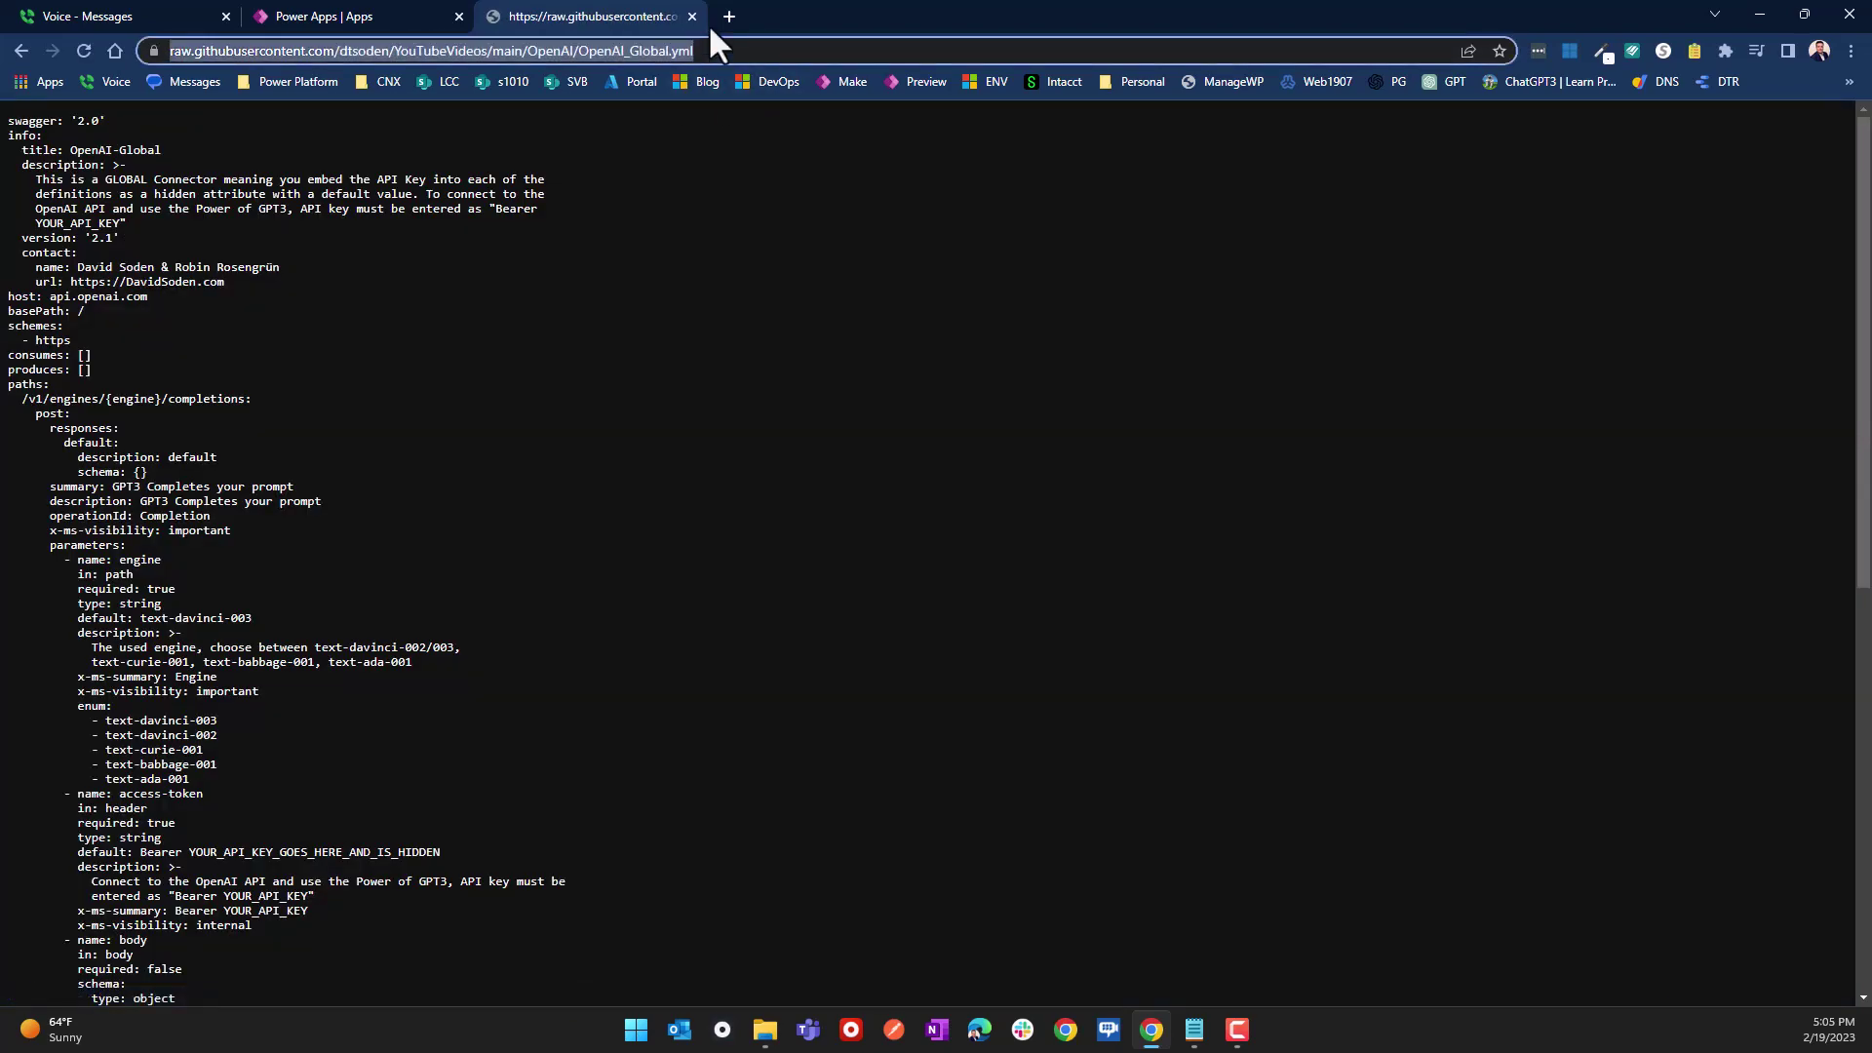
Step: In Power Apps, create a custom connector named OpenAI-Global by importing the OpenAPI definition from the copied OpenAI_Global.yml raw URL
left_click(326, 14)
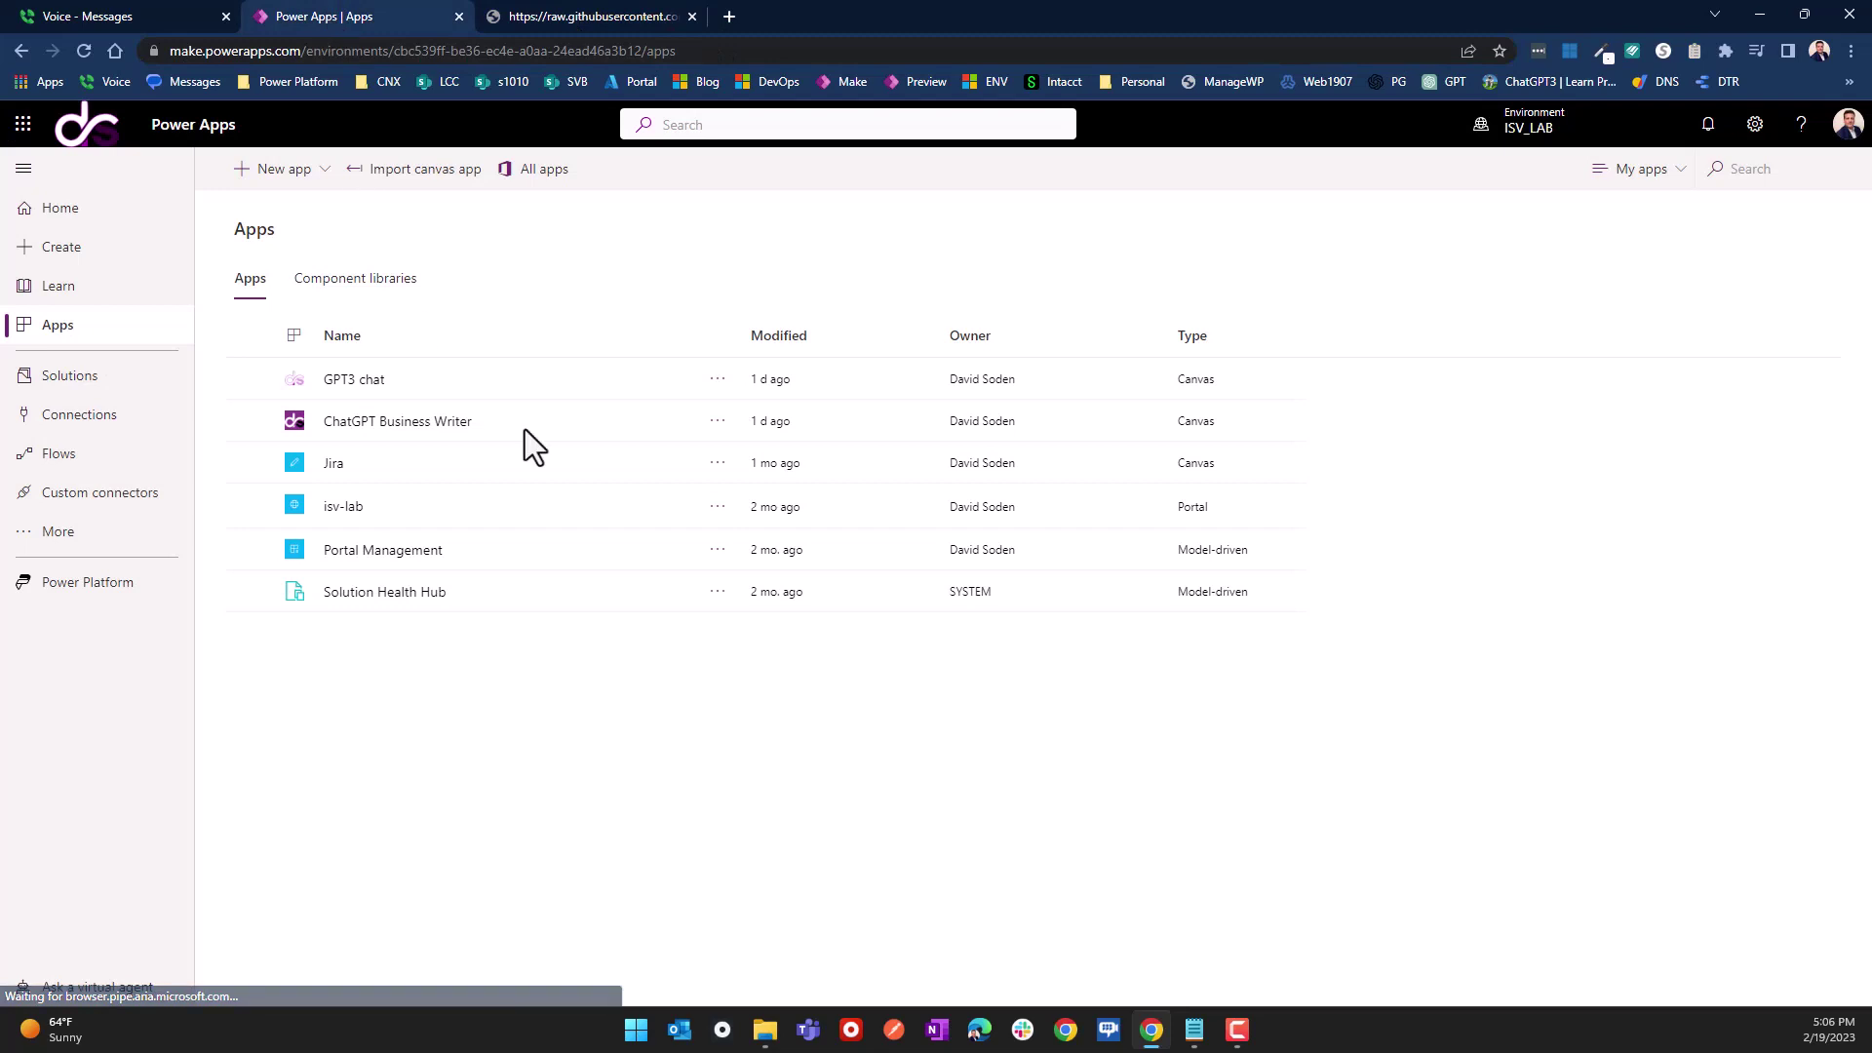
left_click(79, 495)
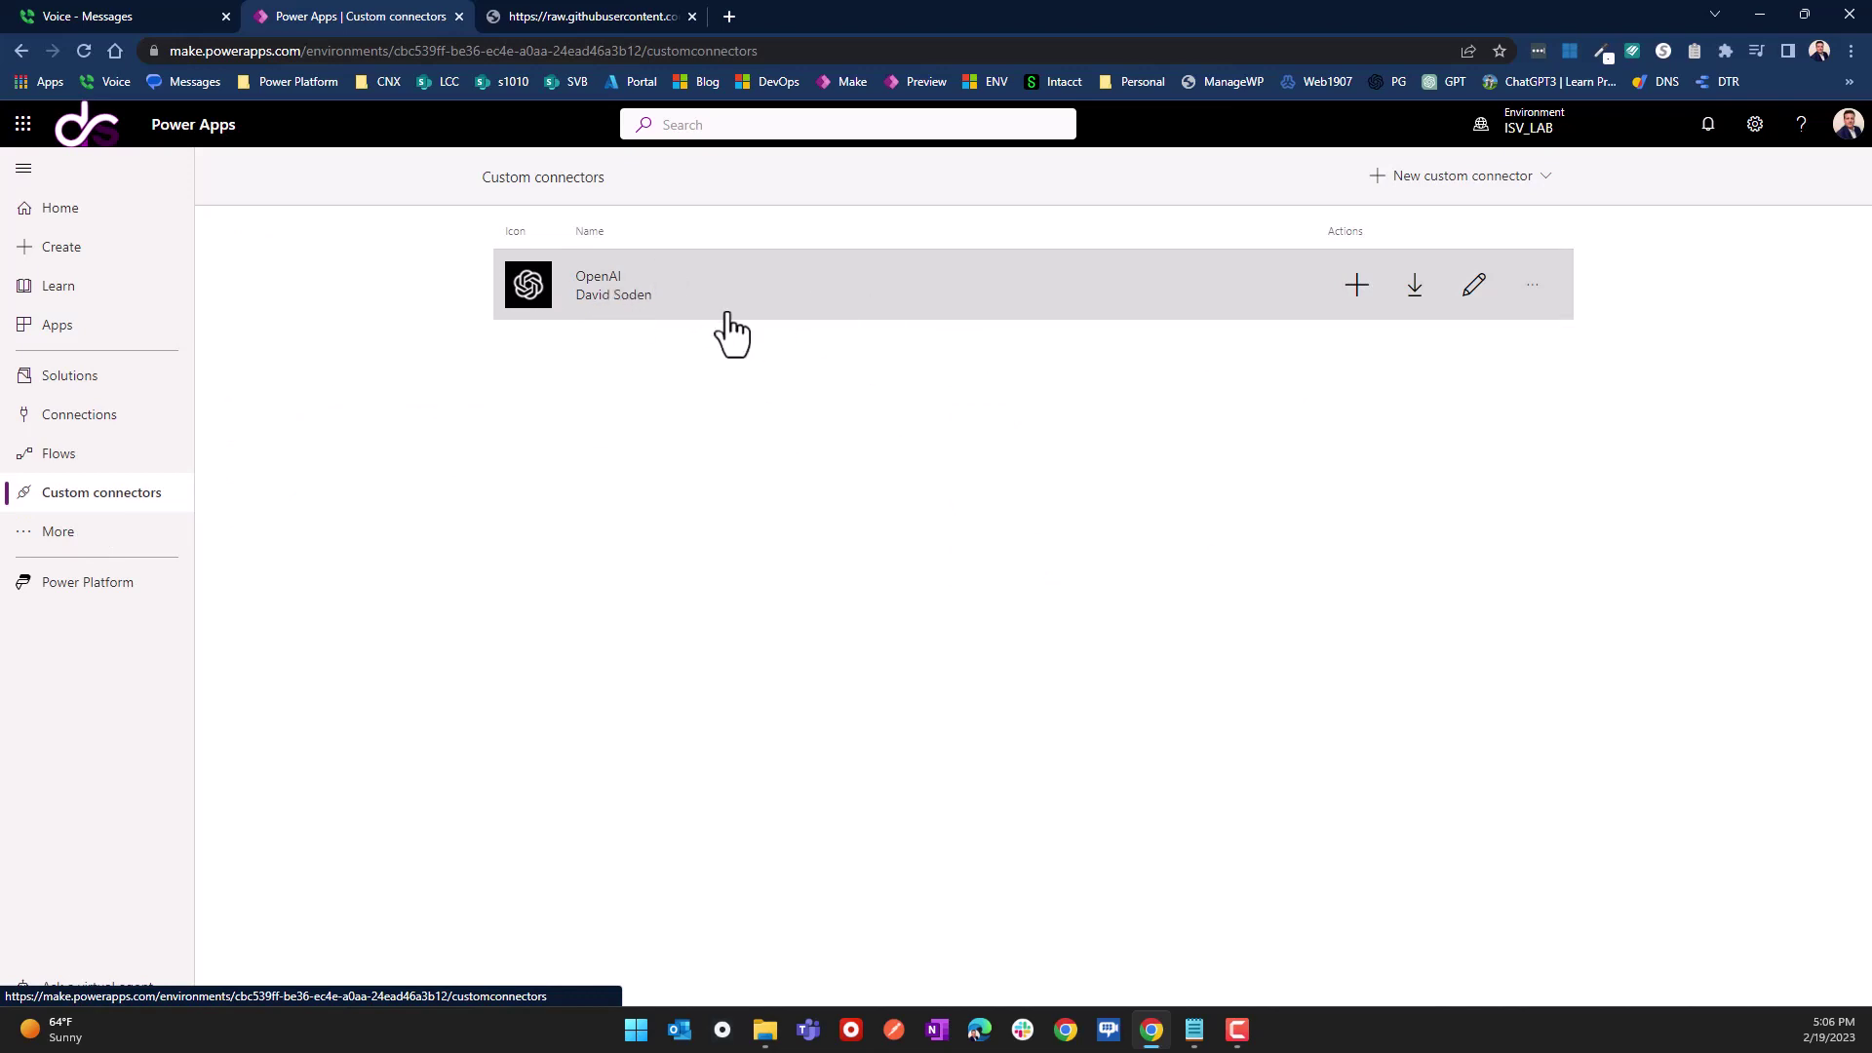
left_click(1443, 182)
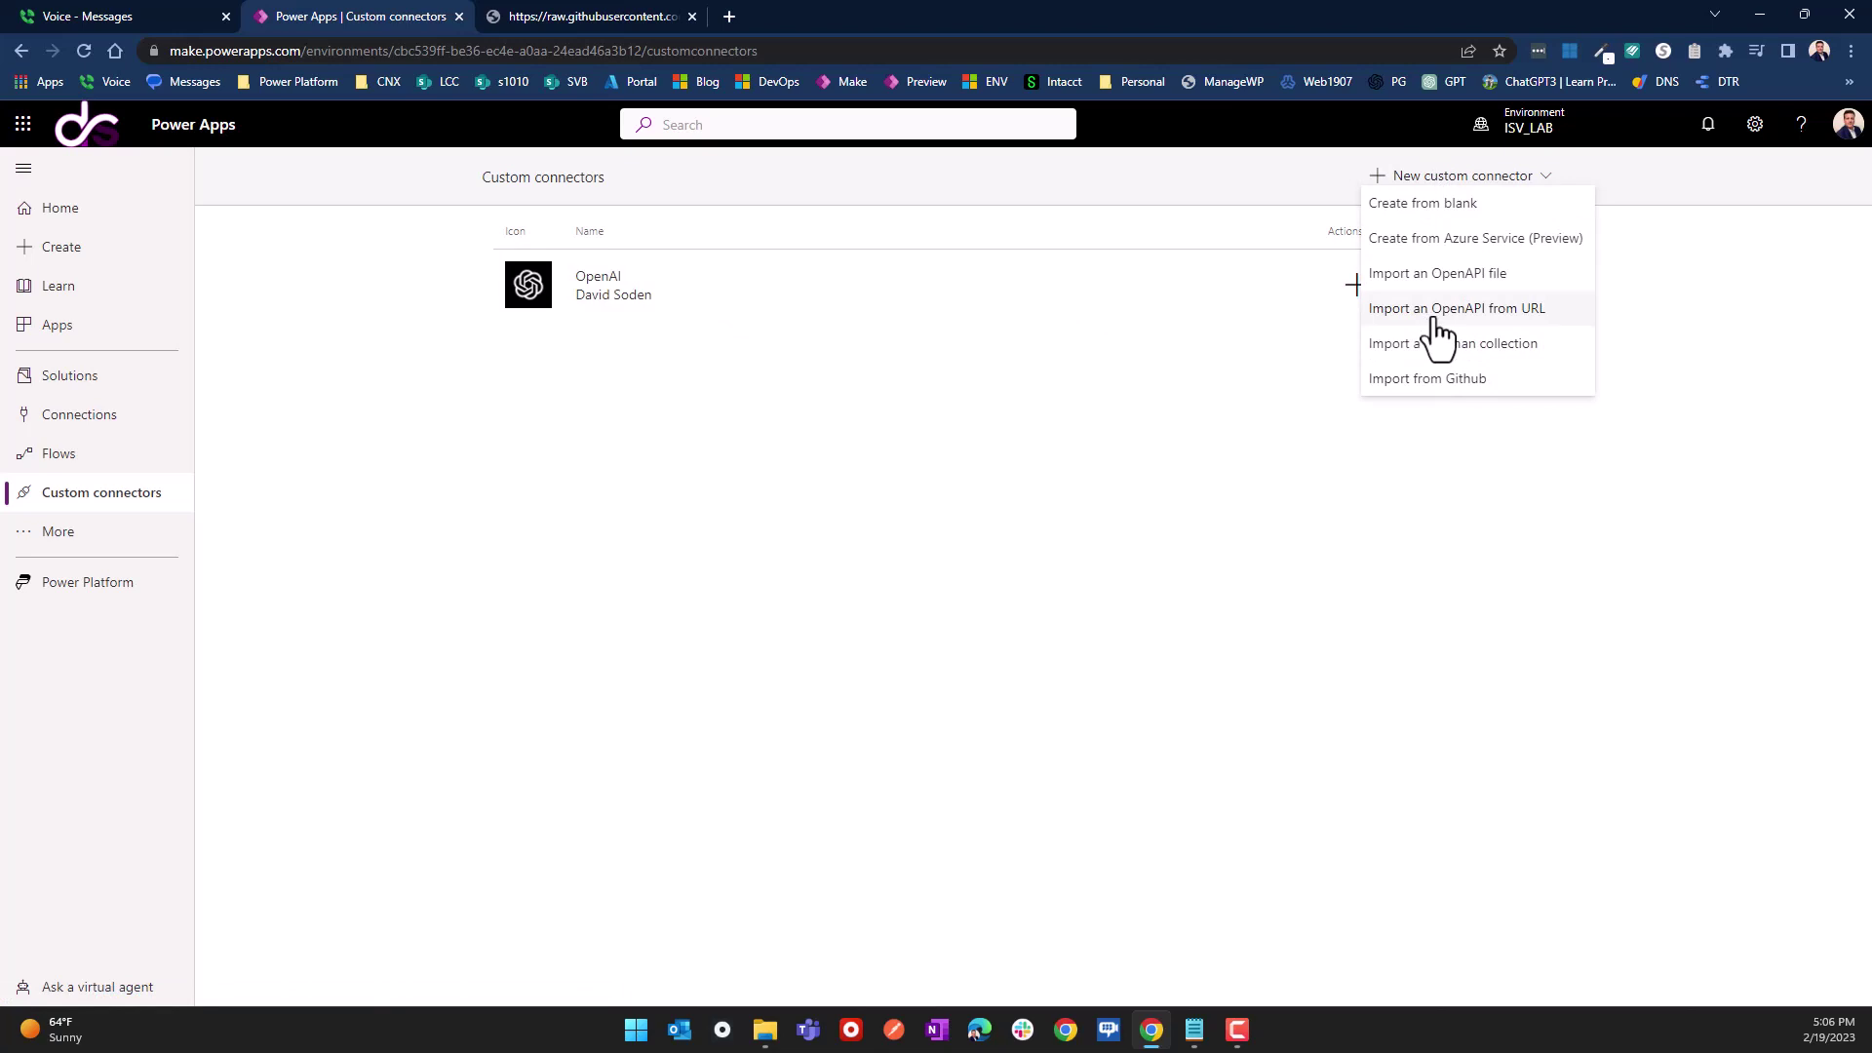
left_click(1502, 310)
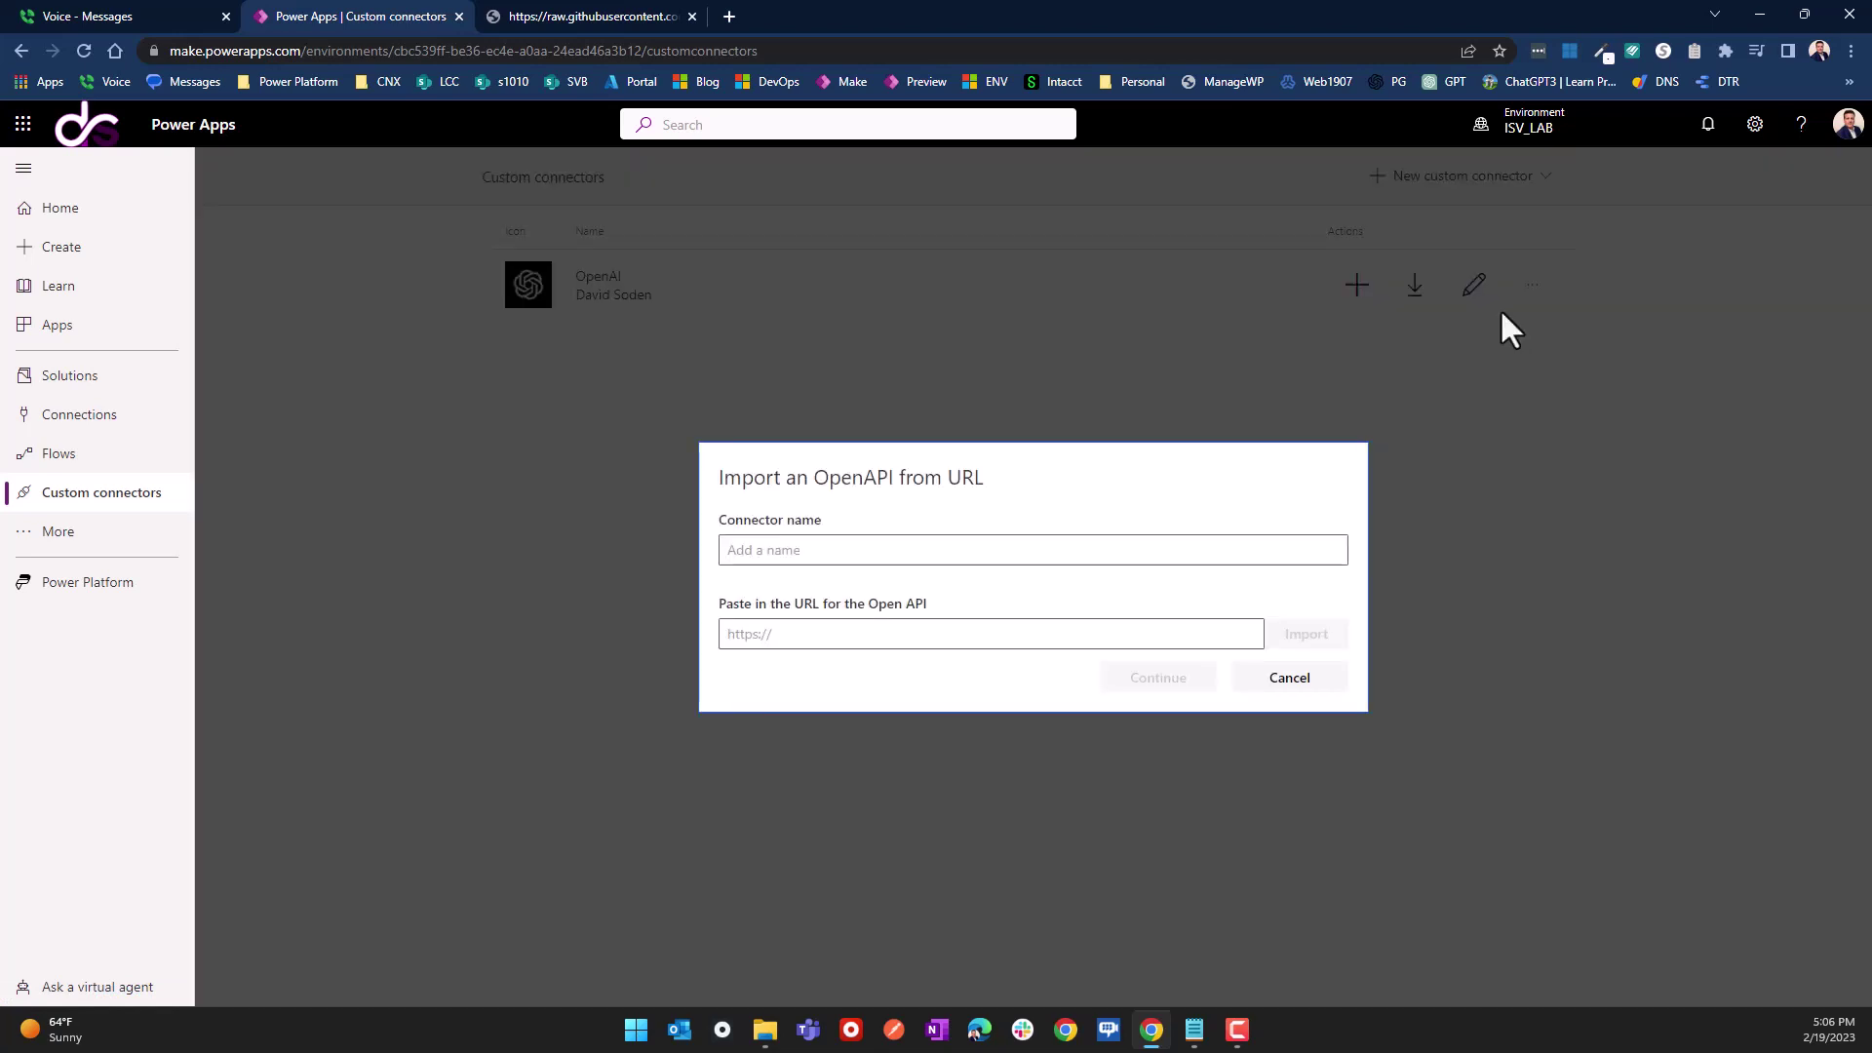
left_click(873, 542)
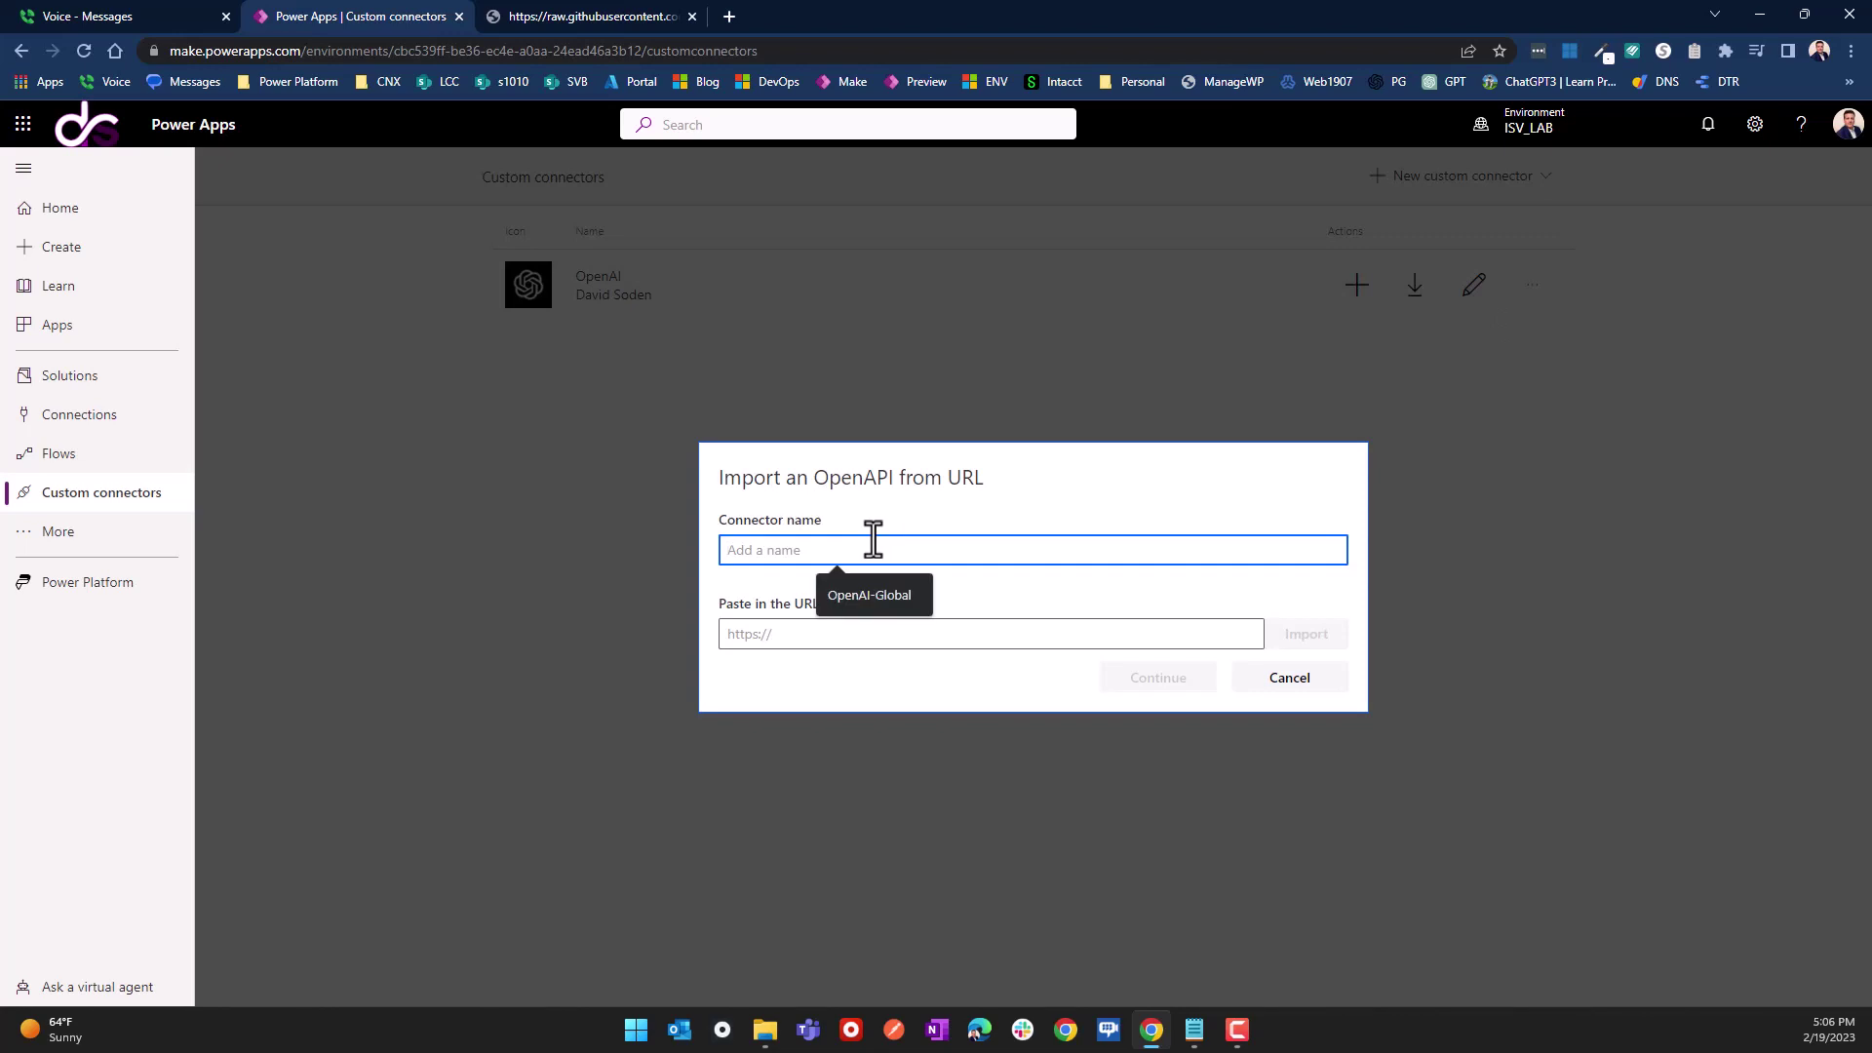
left_click(870, 597)
left_click(878, 632)
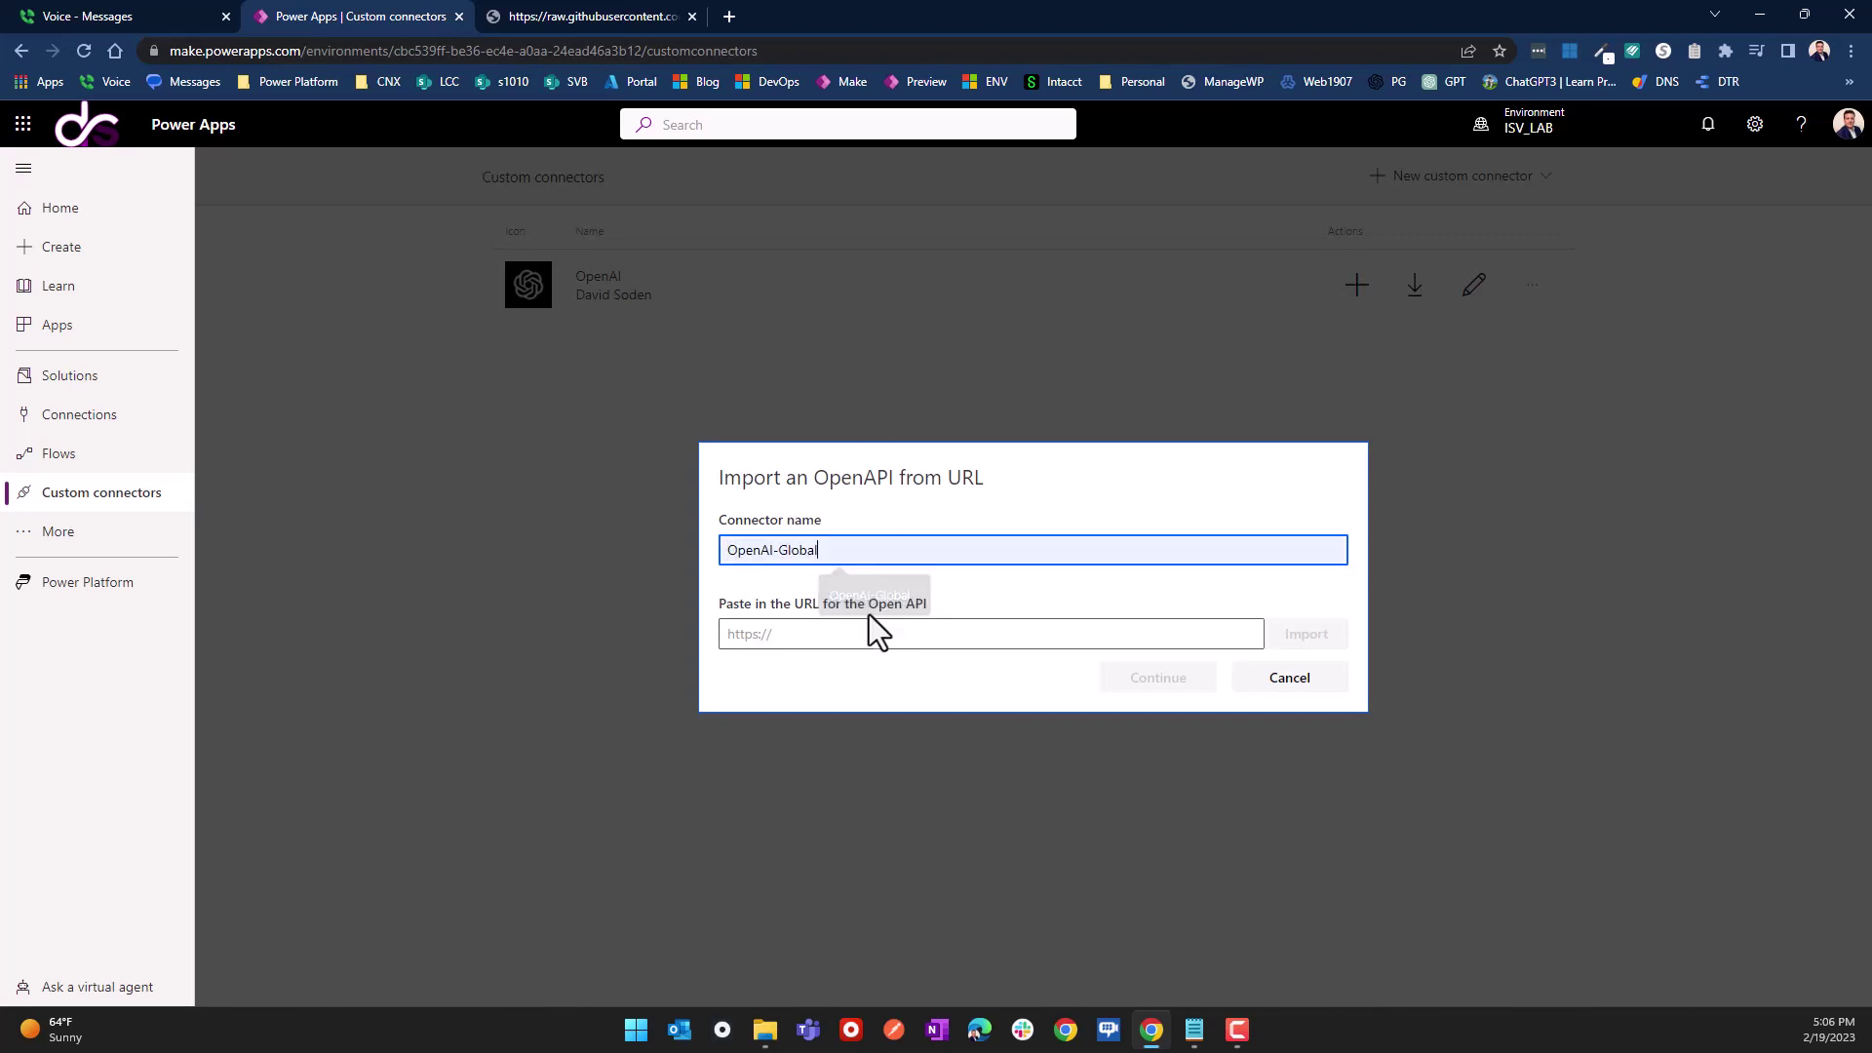
key("ctrl+v")
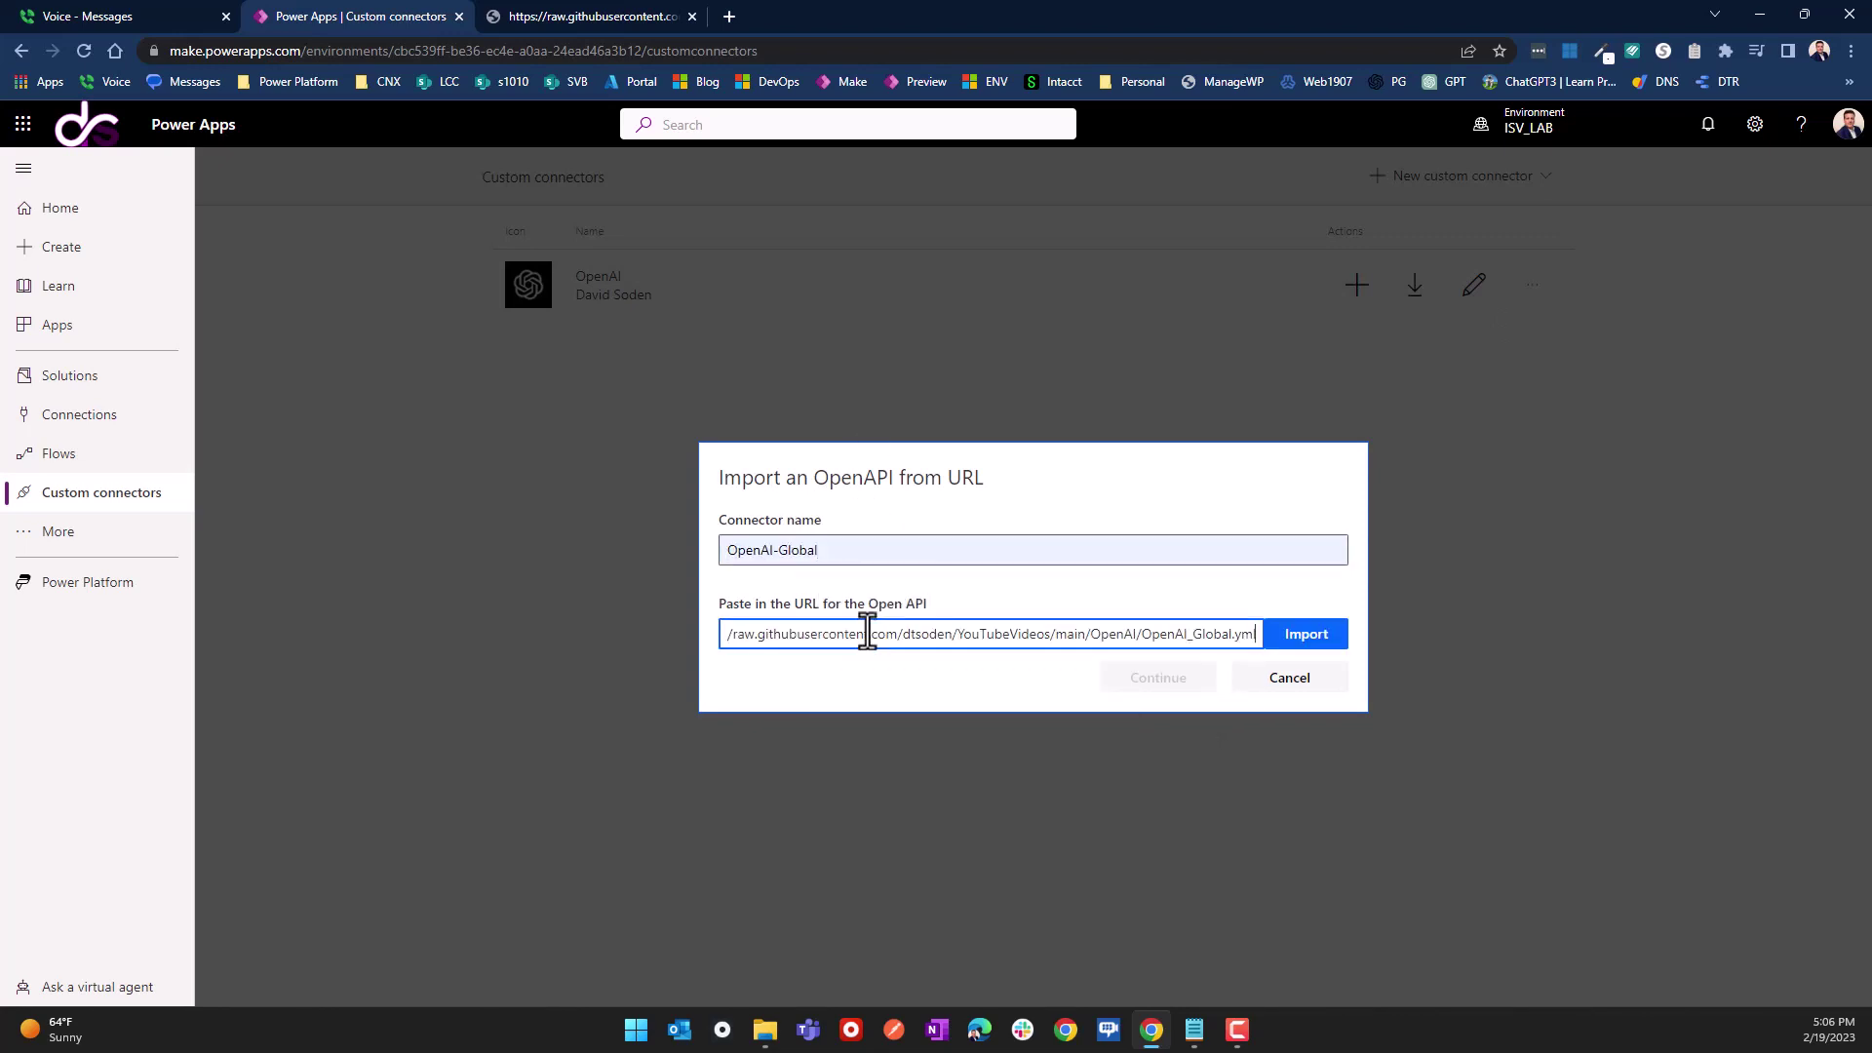
left_click(1327, 646)
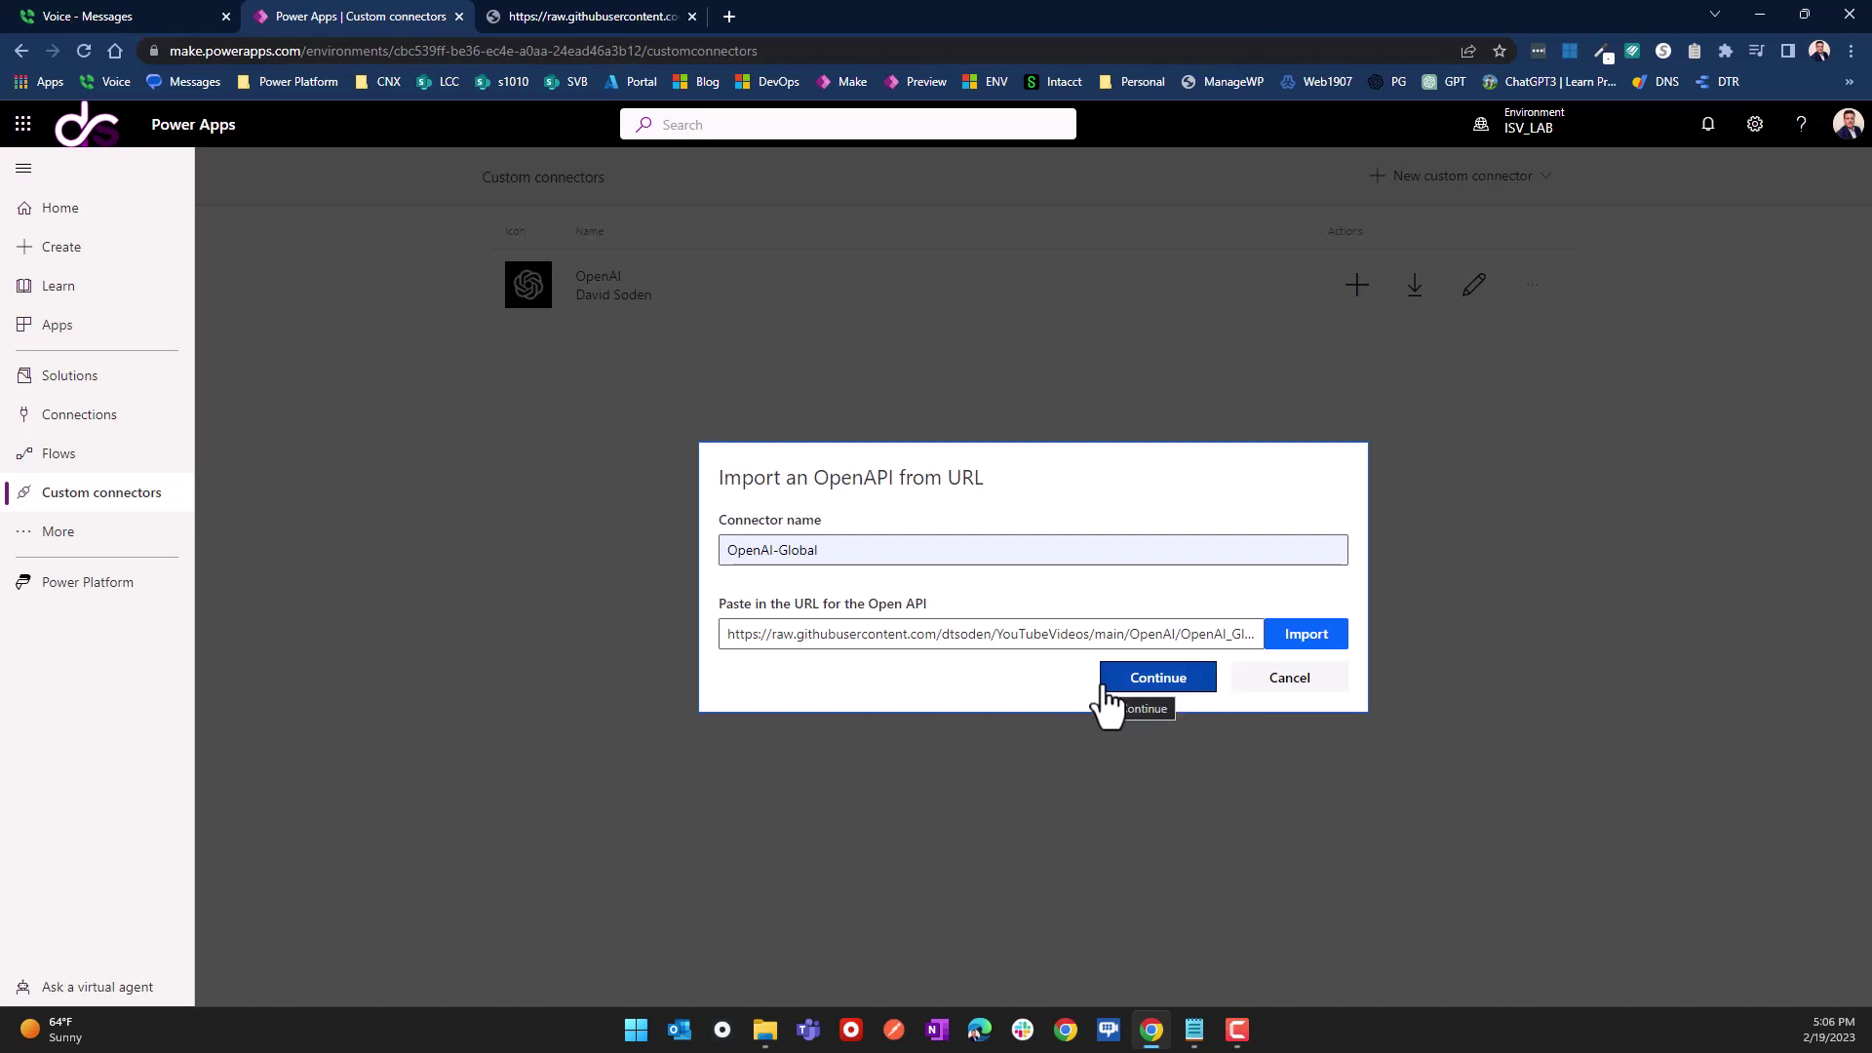
left_click(1182, 681)
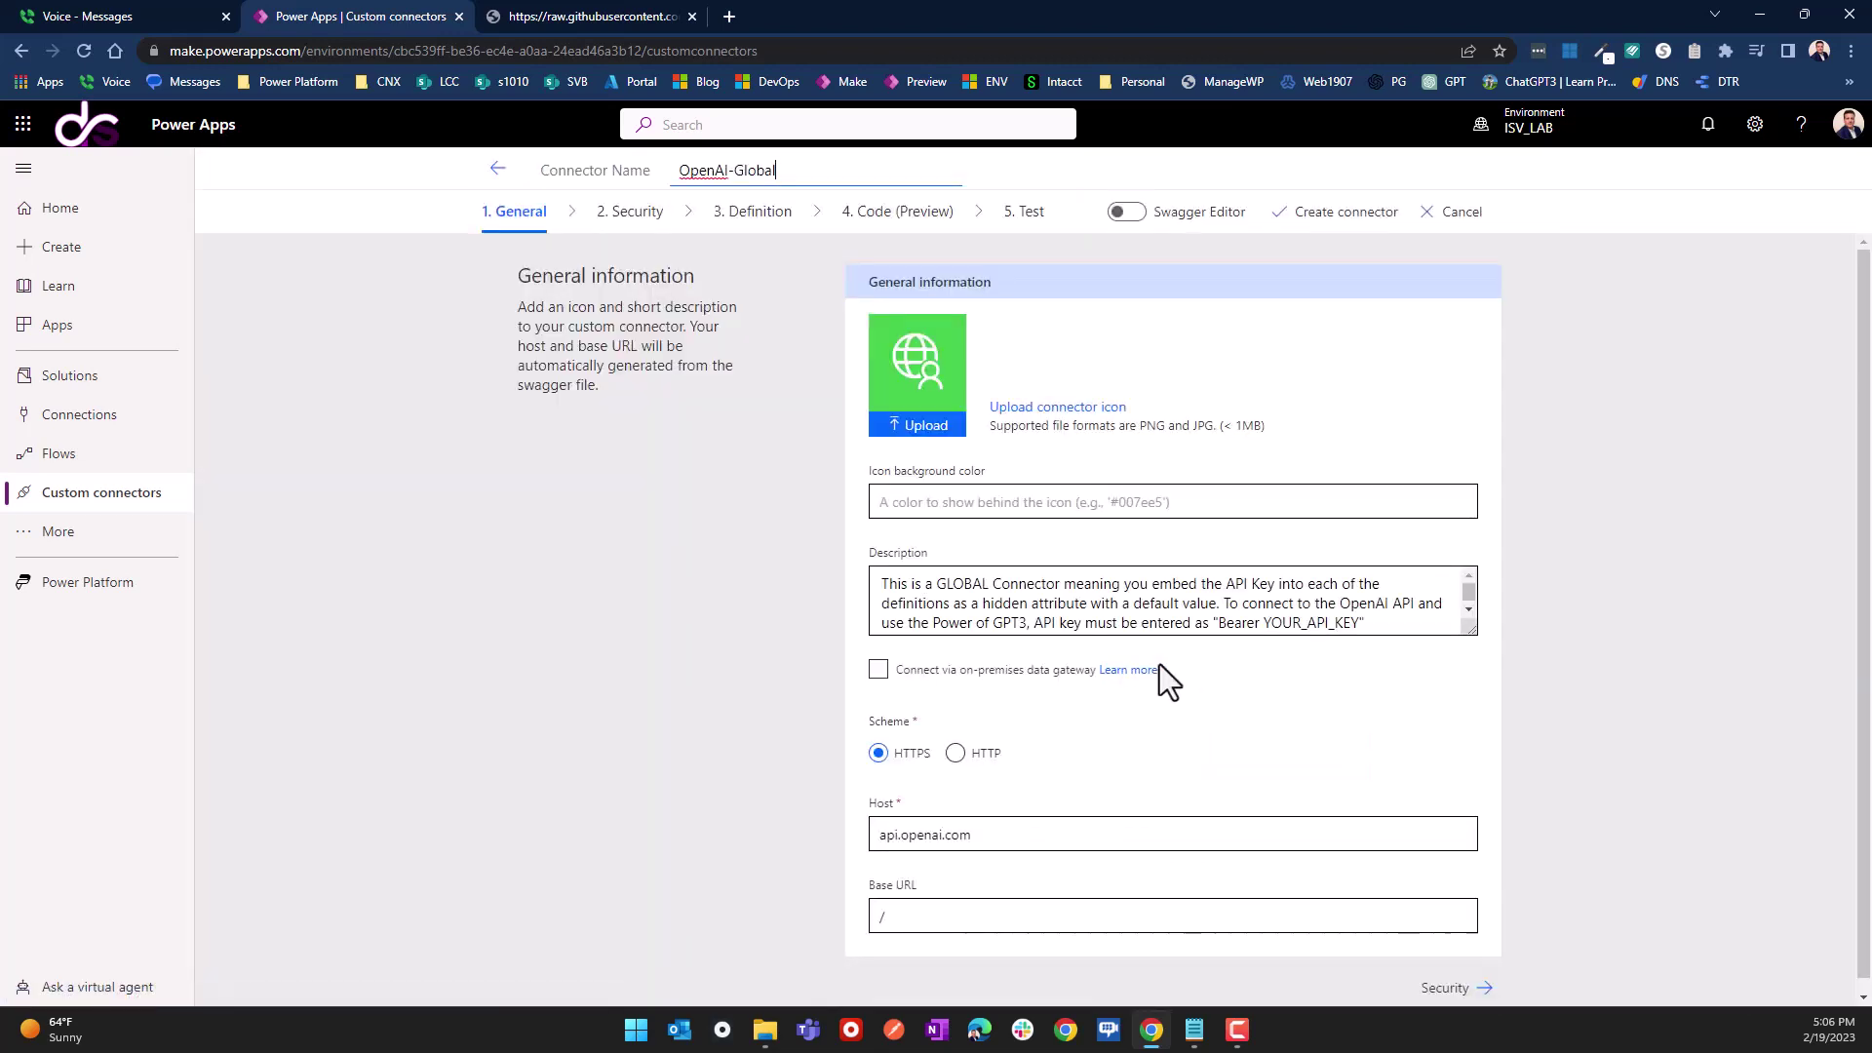
Step: Upload GlobalChatGPT.png from Downloads as the connector's icon
left_click(908, 439)
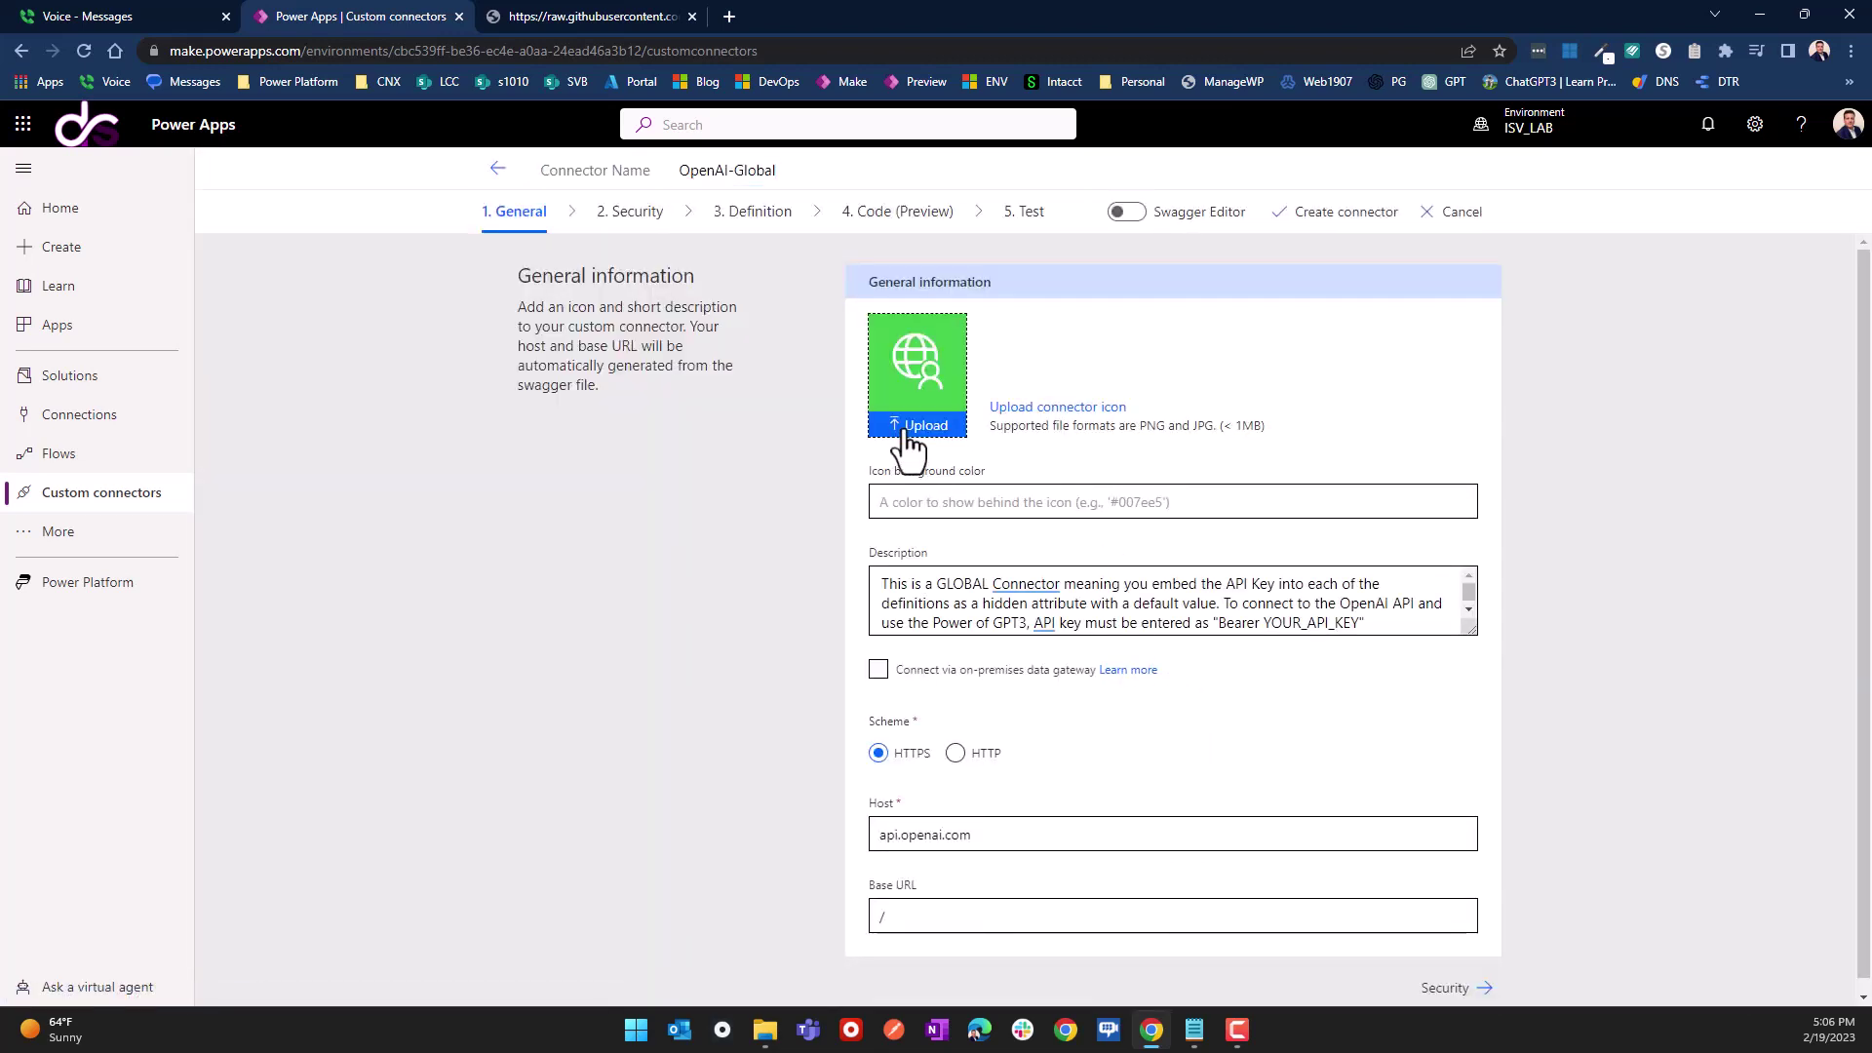
left_click(251, 185)
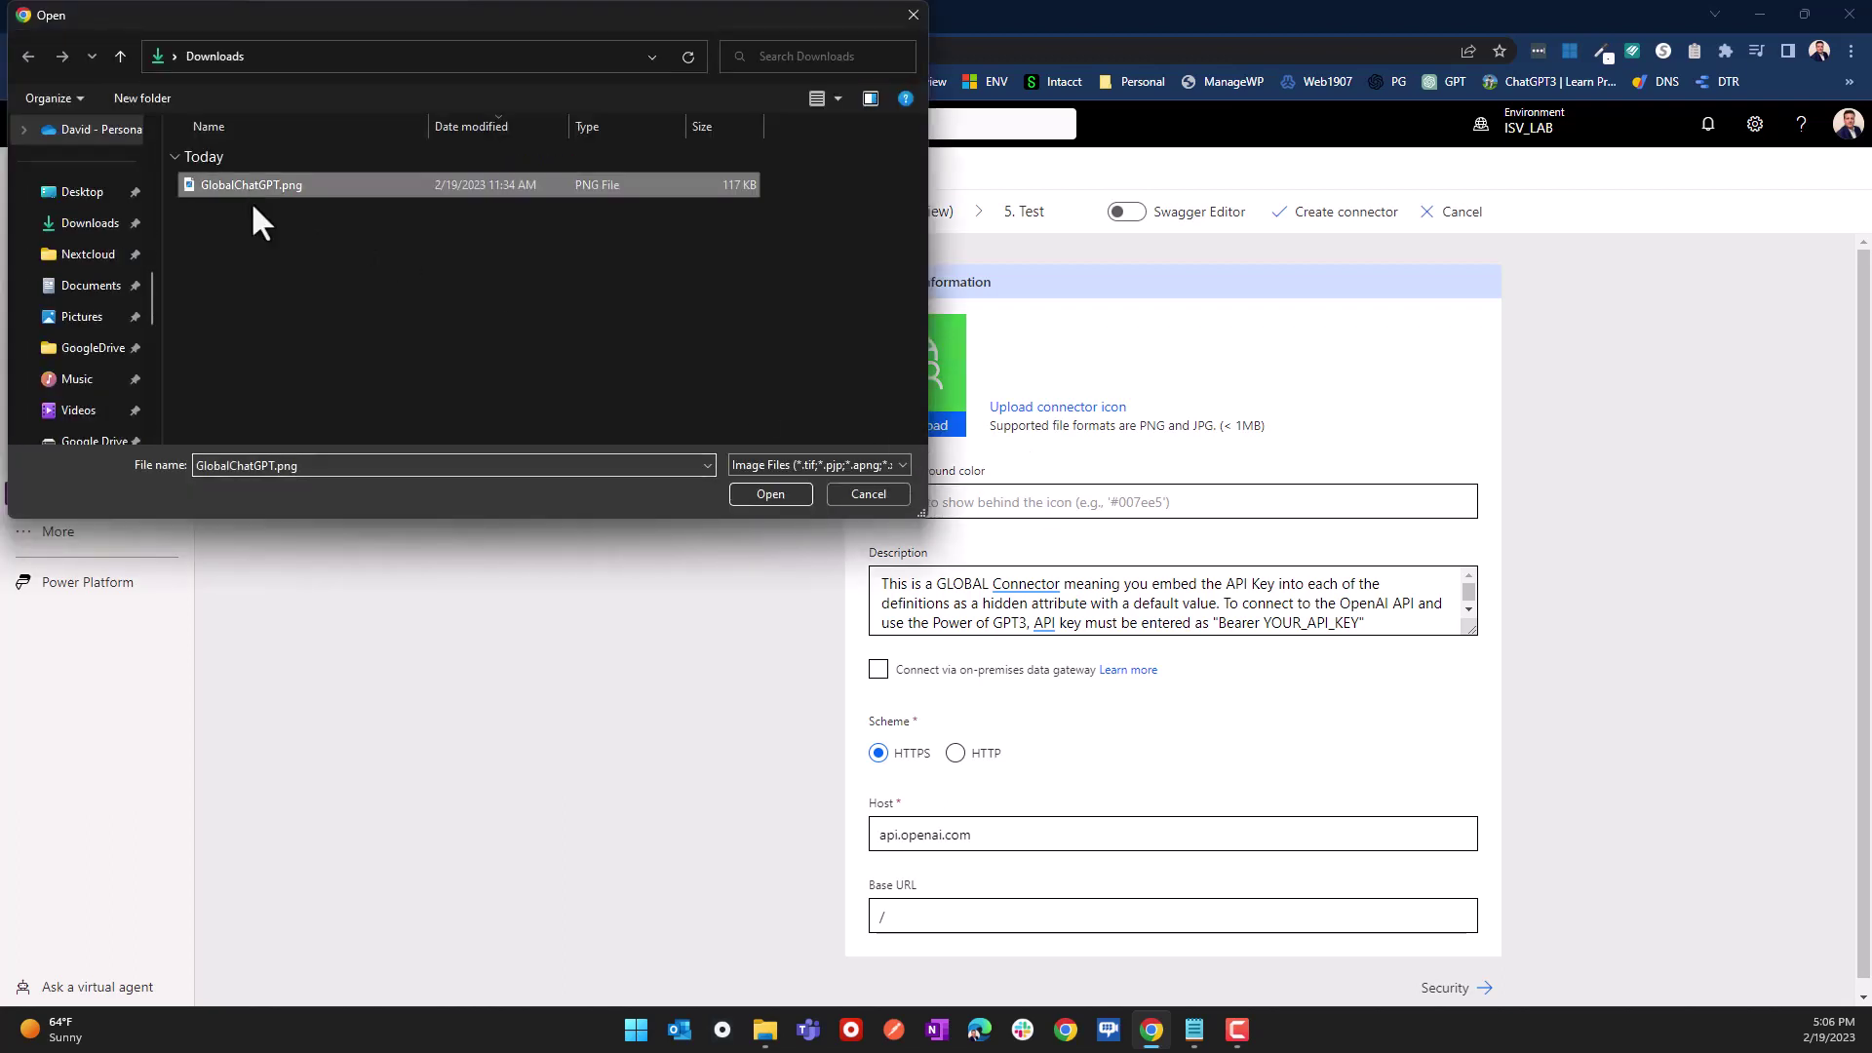
left_click(792, 498)
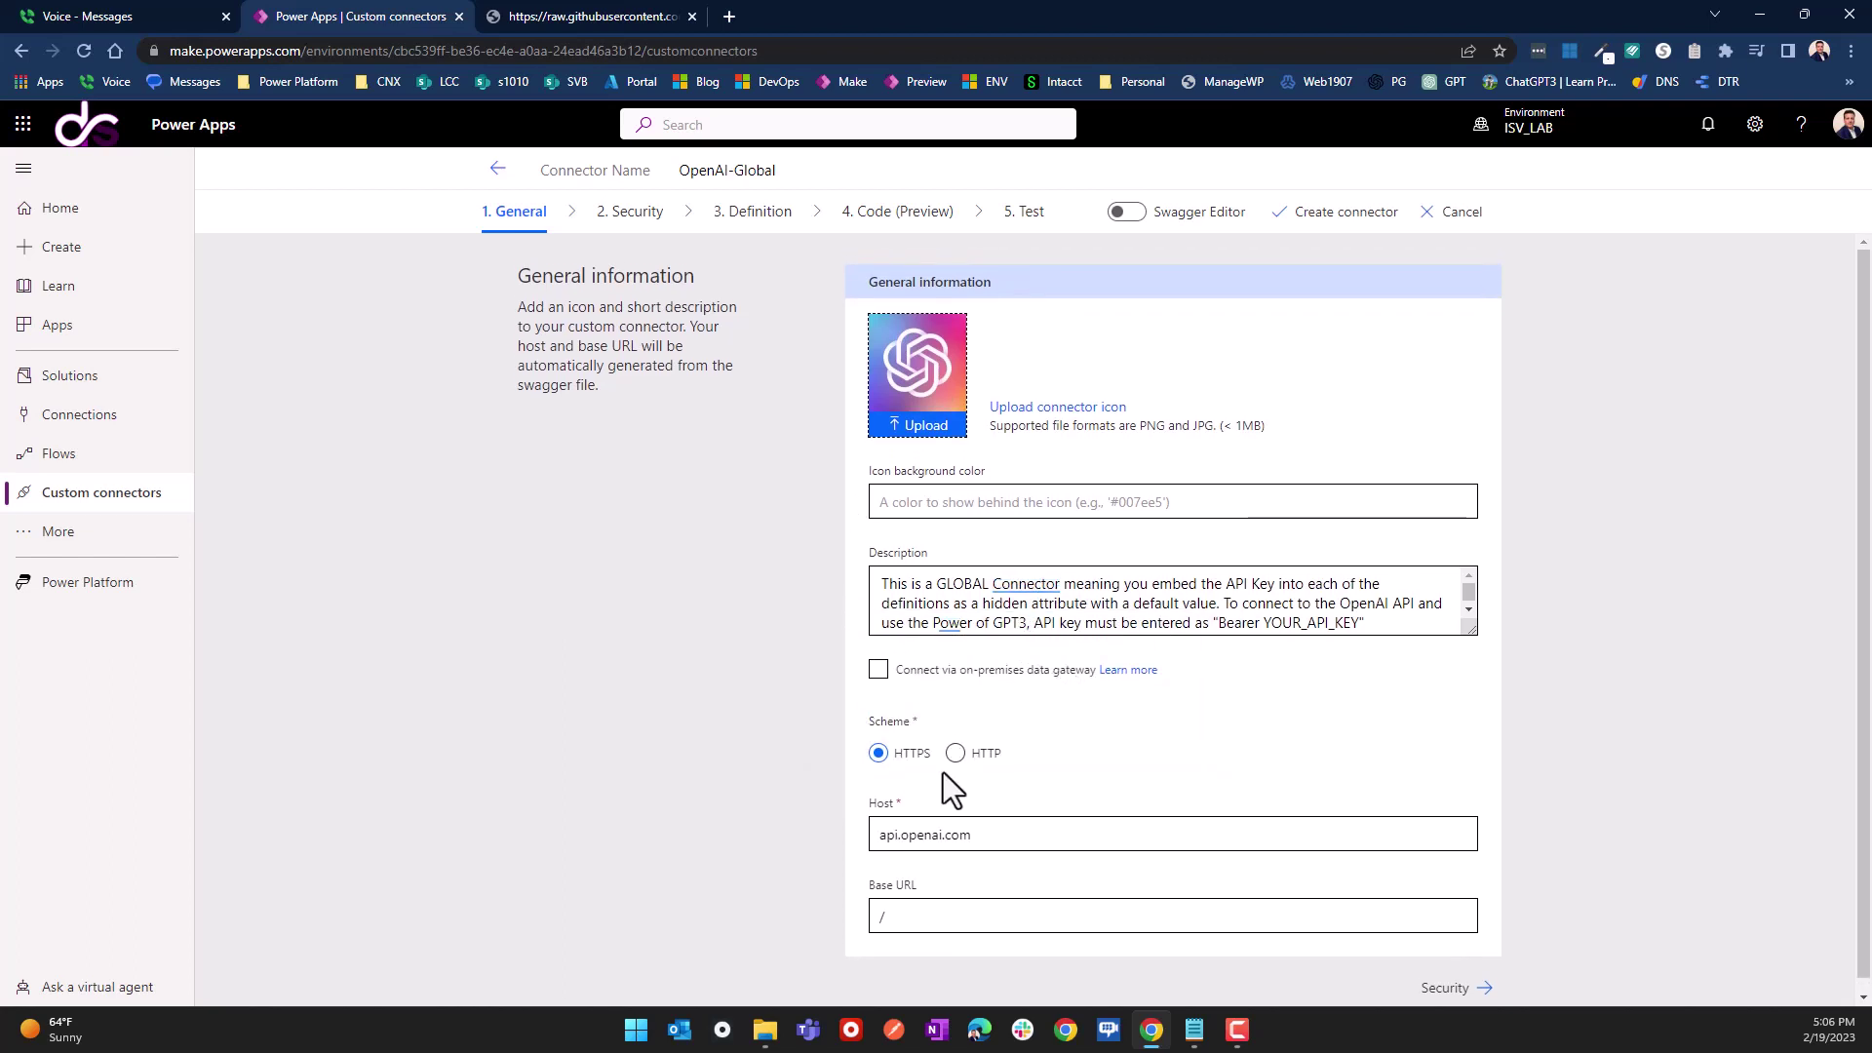
Step: Check the connector's authentication choices, leaving No authentication, and examine the Completion action's request definition down to its access-token header
left_click(620, 225)
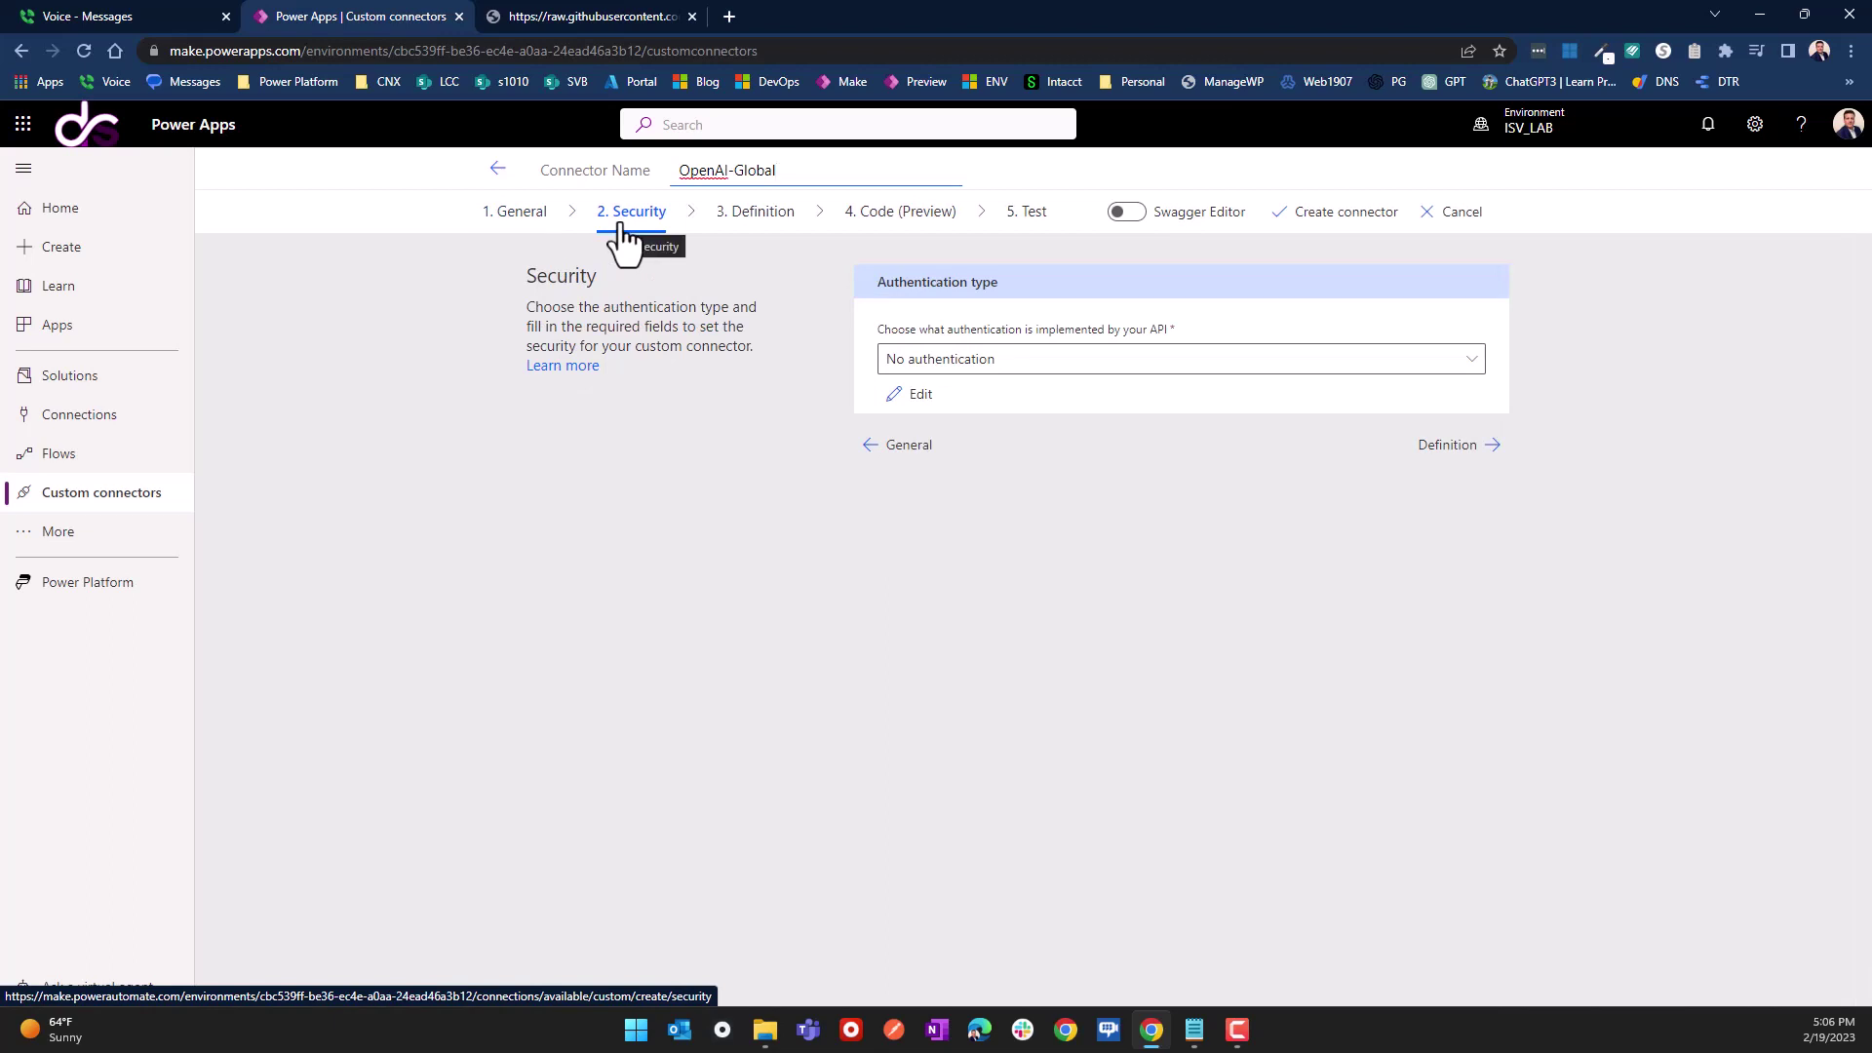
left_click(945, 363)
left_click(1596, 358)
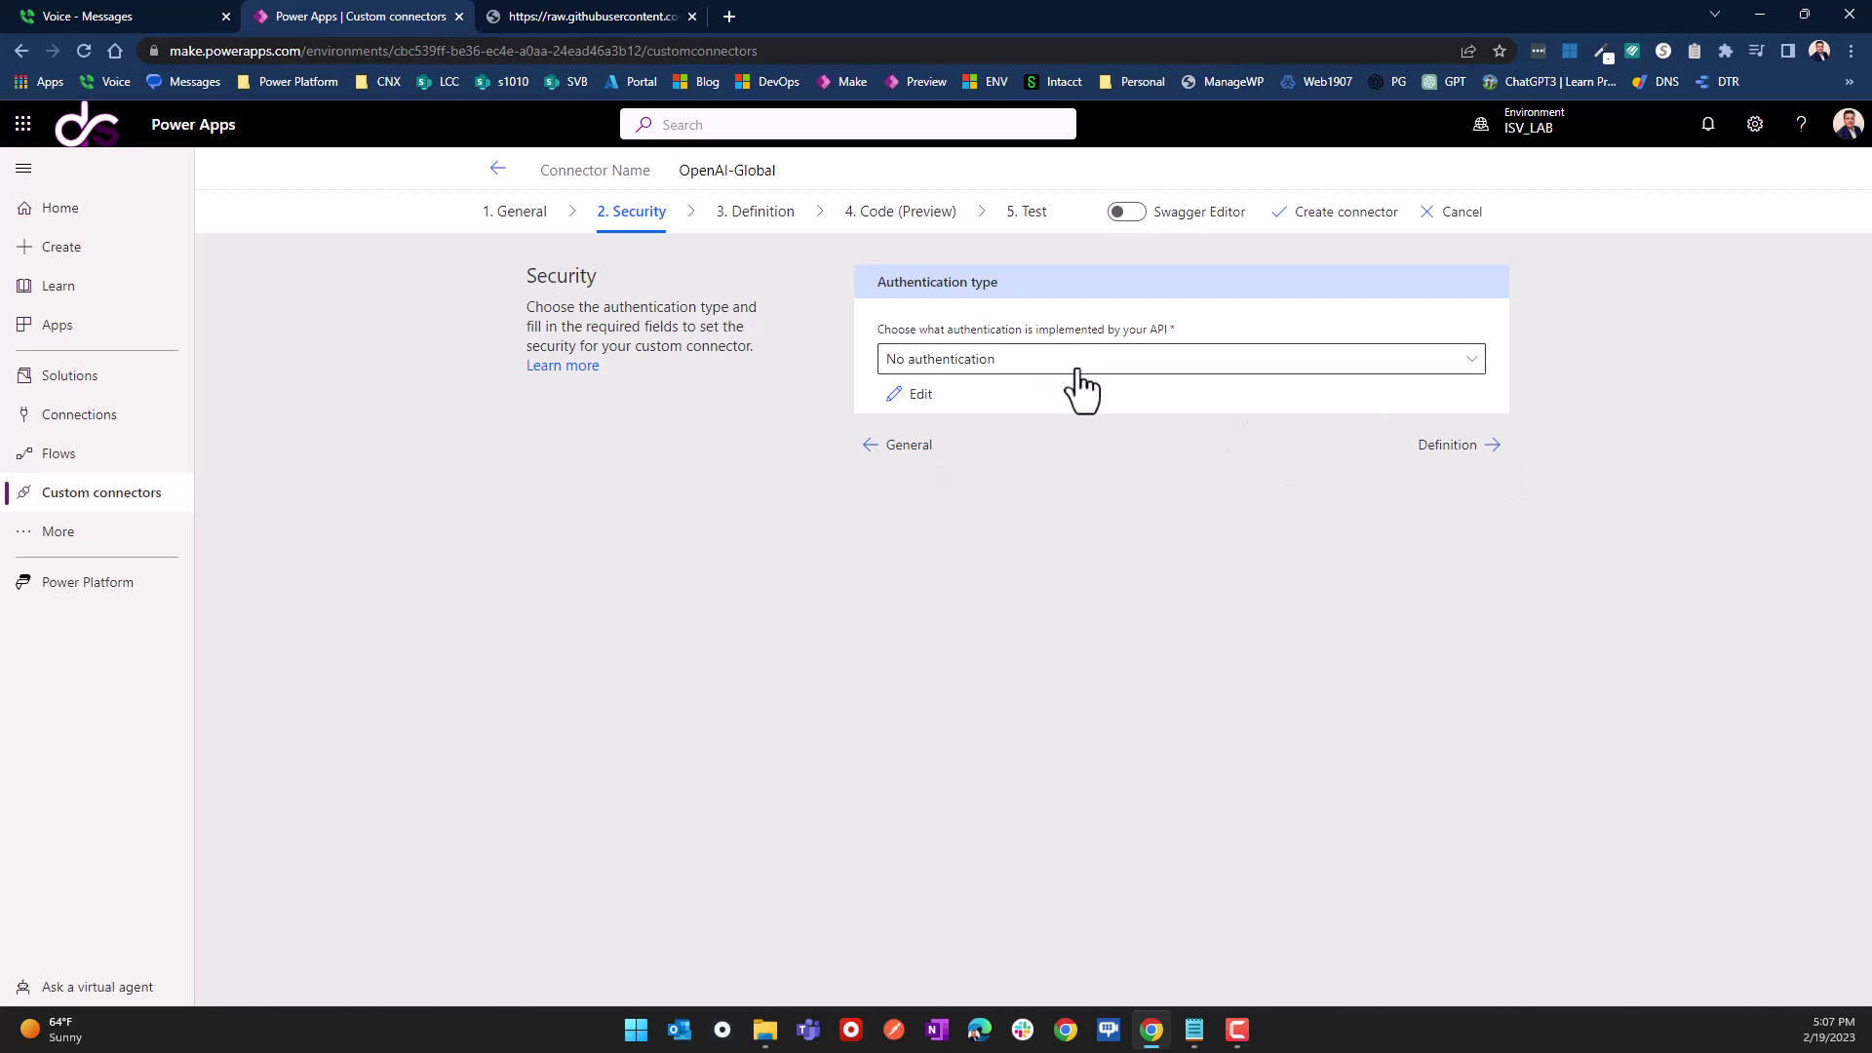
left_click(1449, 448)
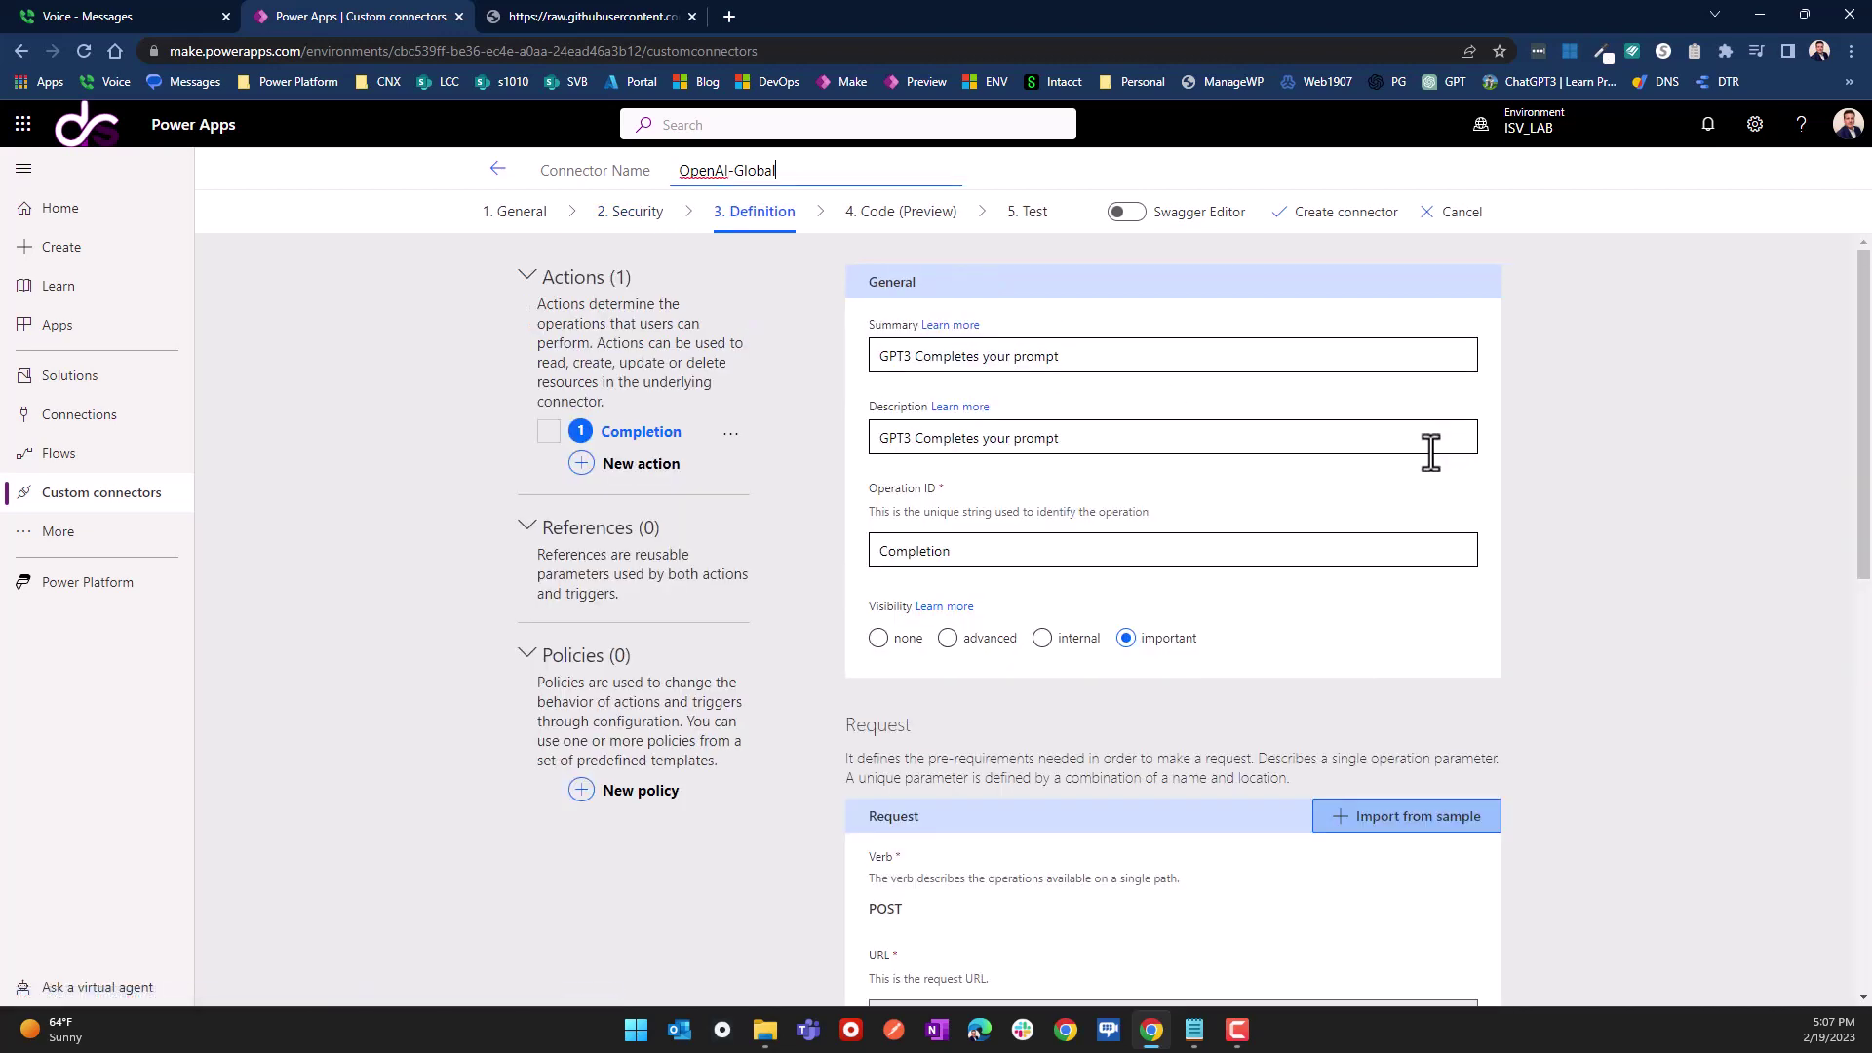
scroll(1015, 613, "down", 4)
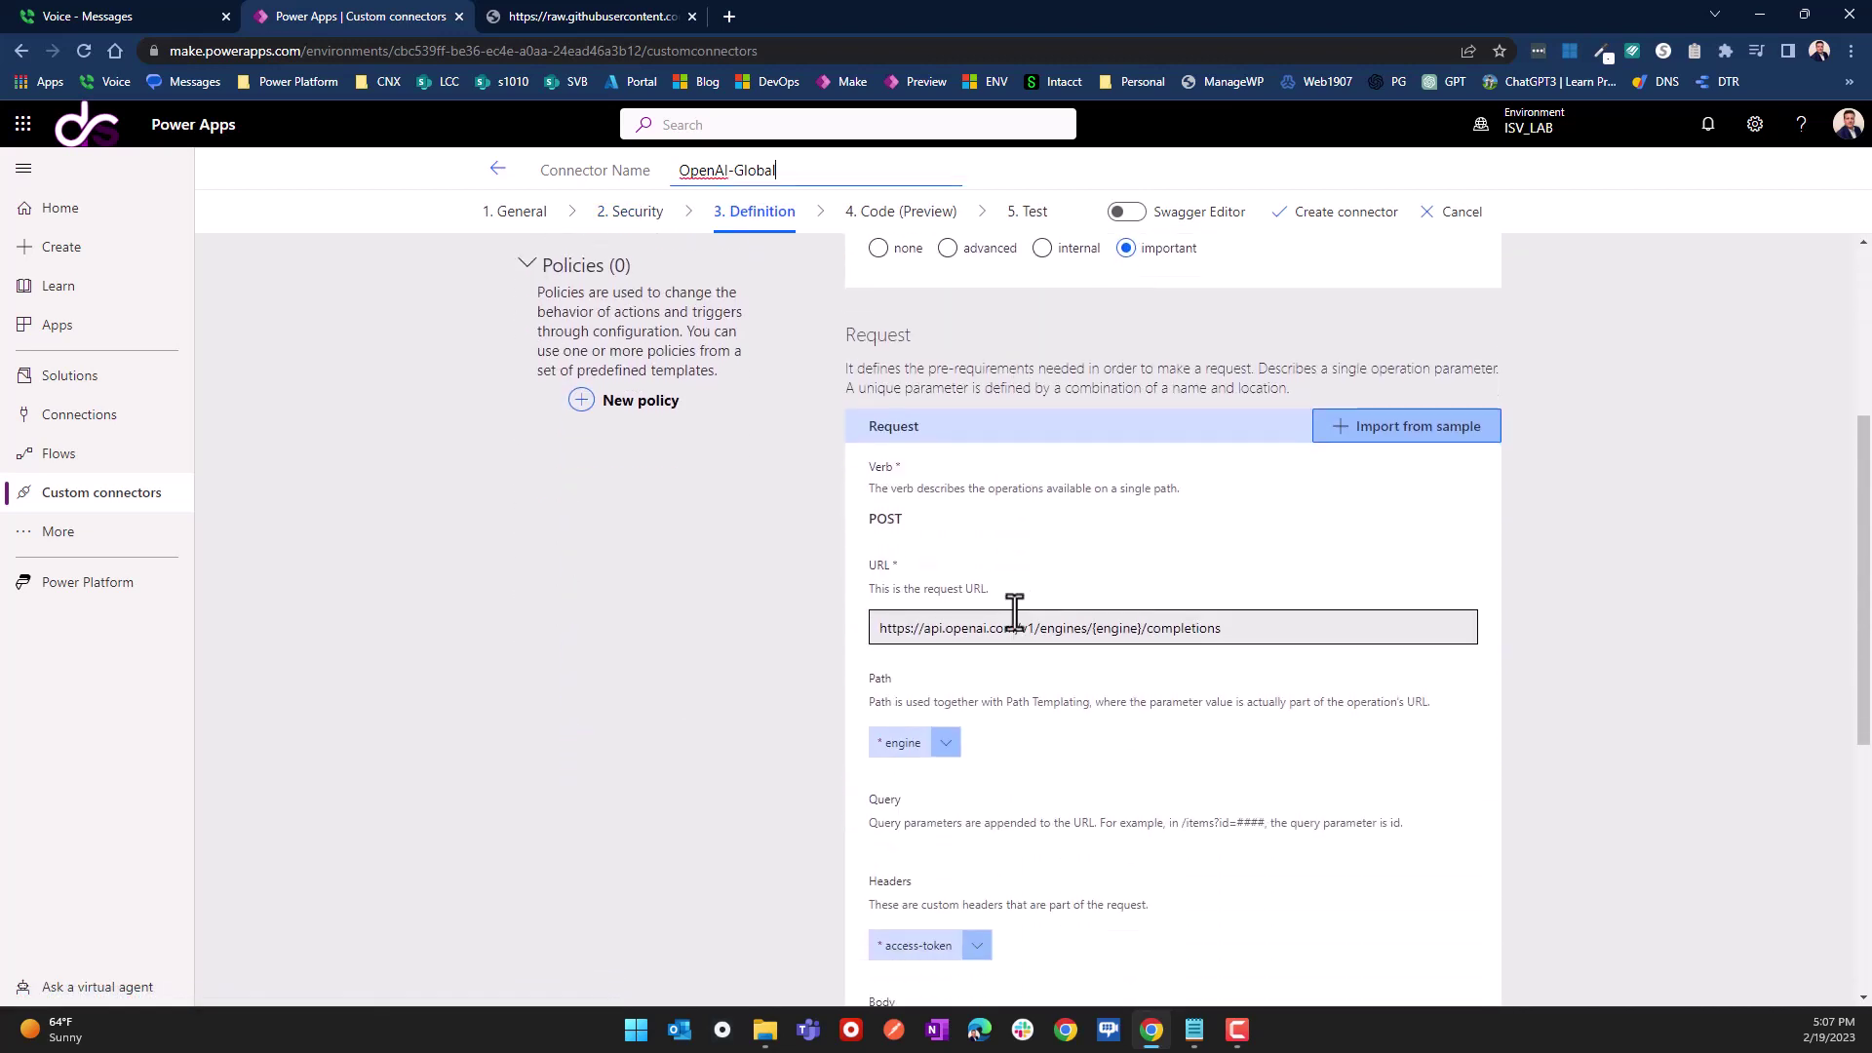
scroll(1014, 613, "down", 3)
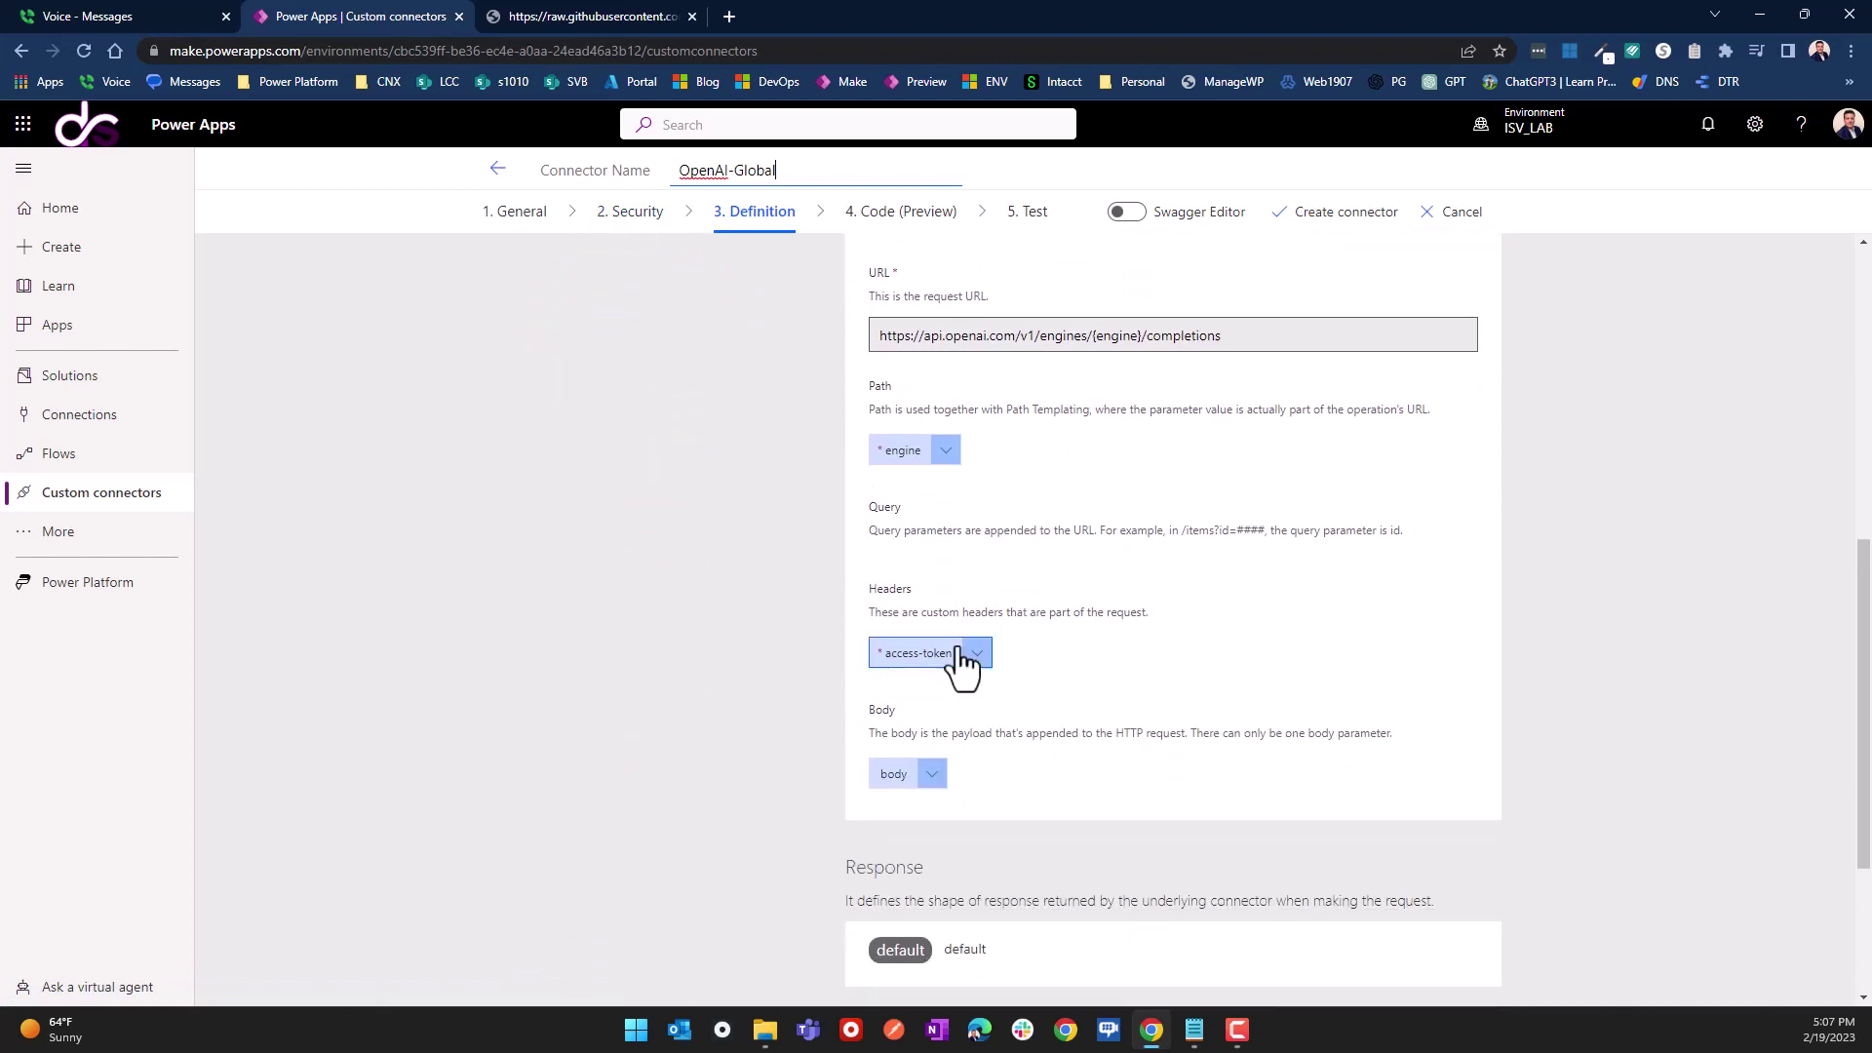
left_click_drag(874, 589, 887, 589)
Step: In a new tab, open the OpenAI API reference's Authentication page, copy the word Authorization, and examine the Bearer header format
left_click(733, 16)
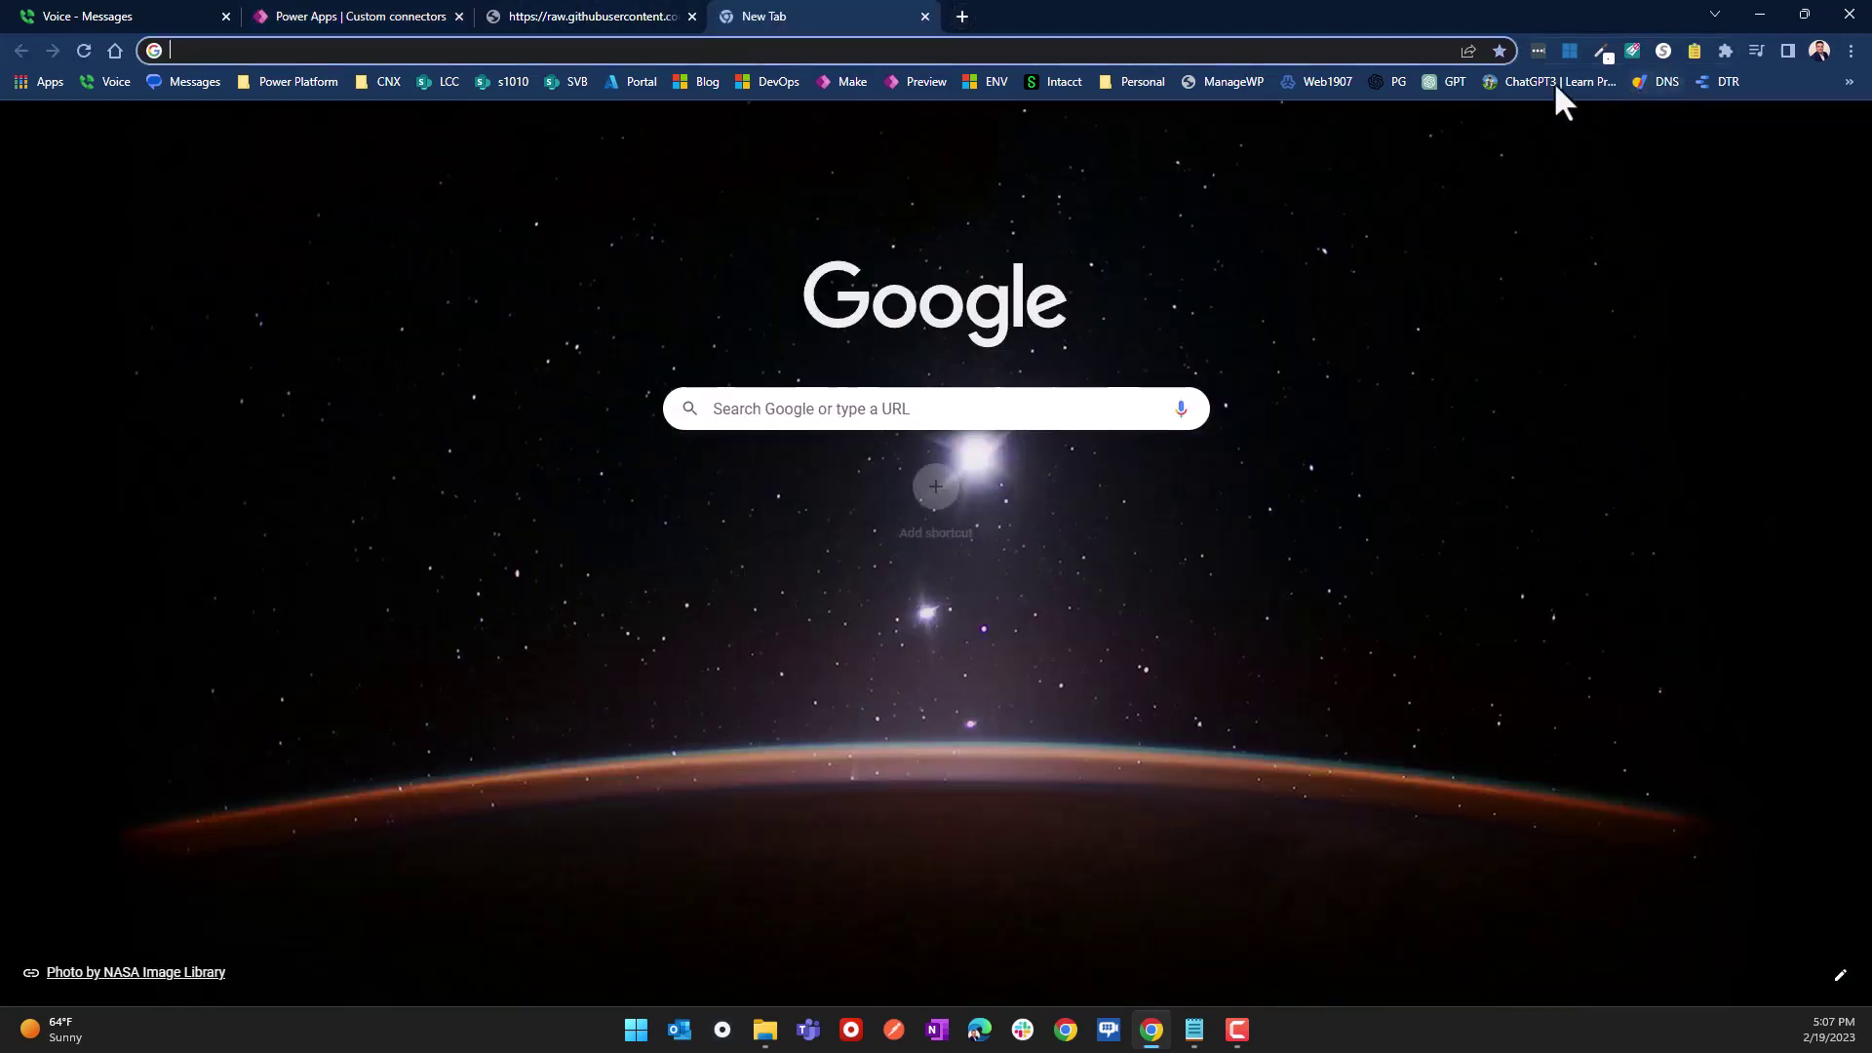
left_click(1370, 78)
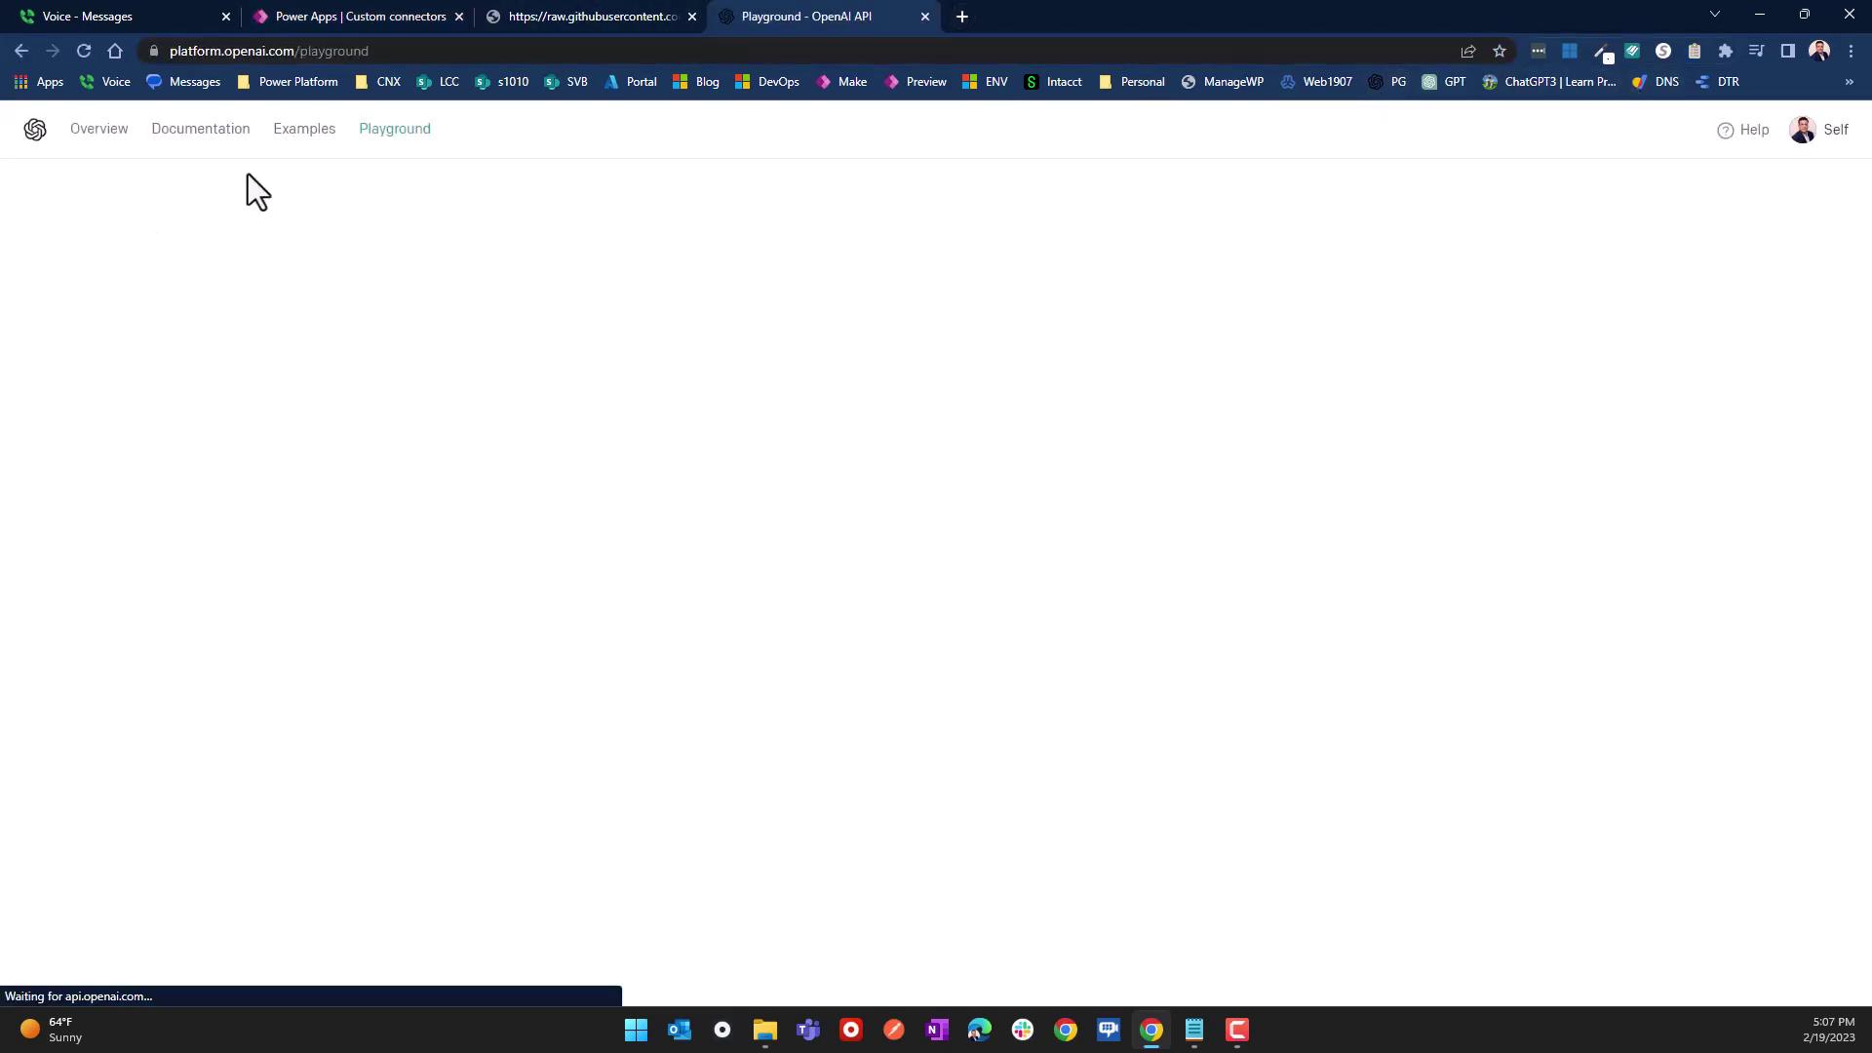
scroll(108, 780, "down", 4)
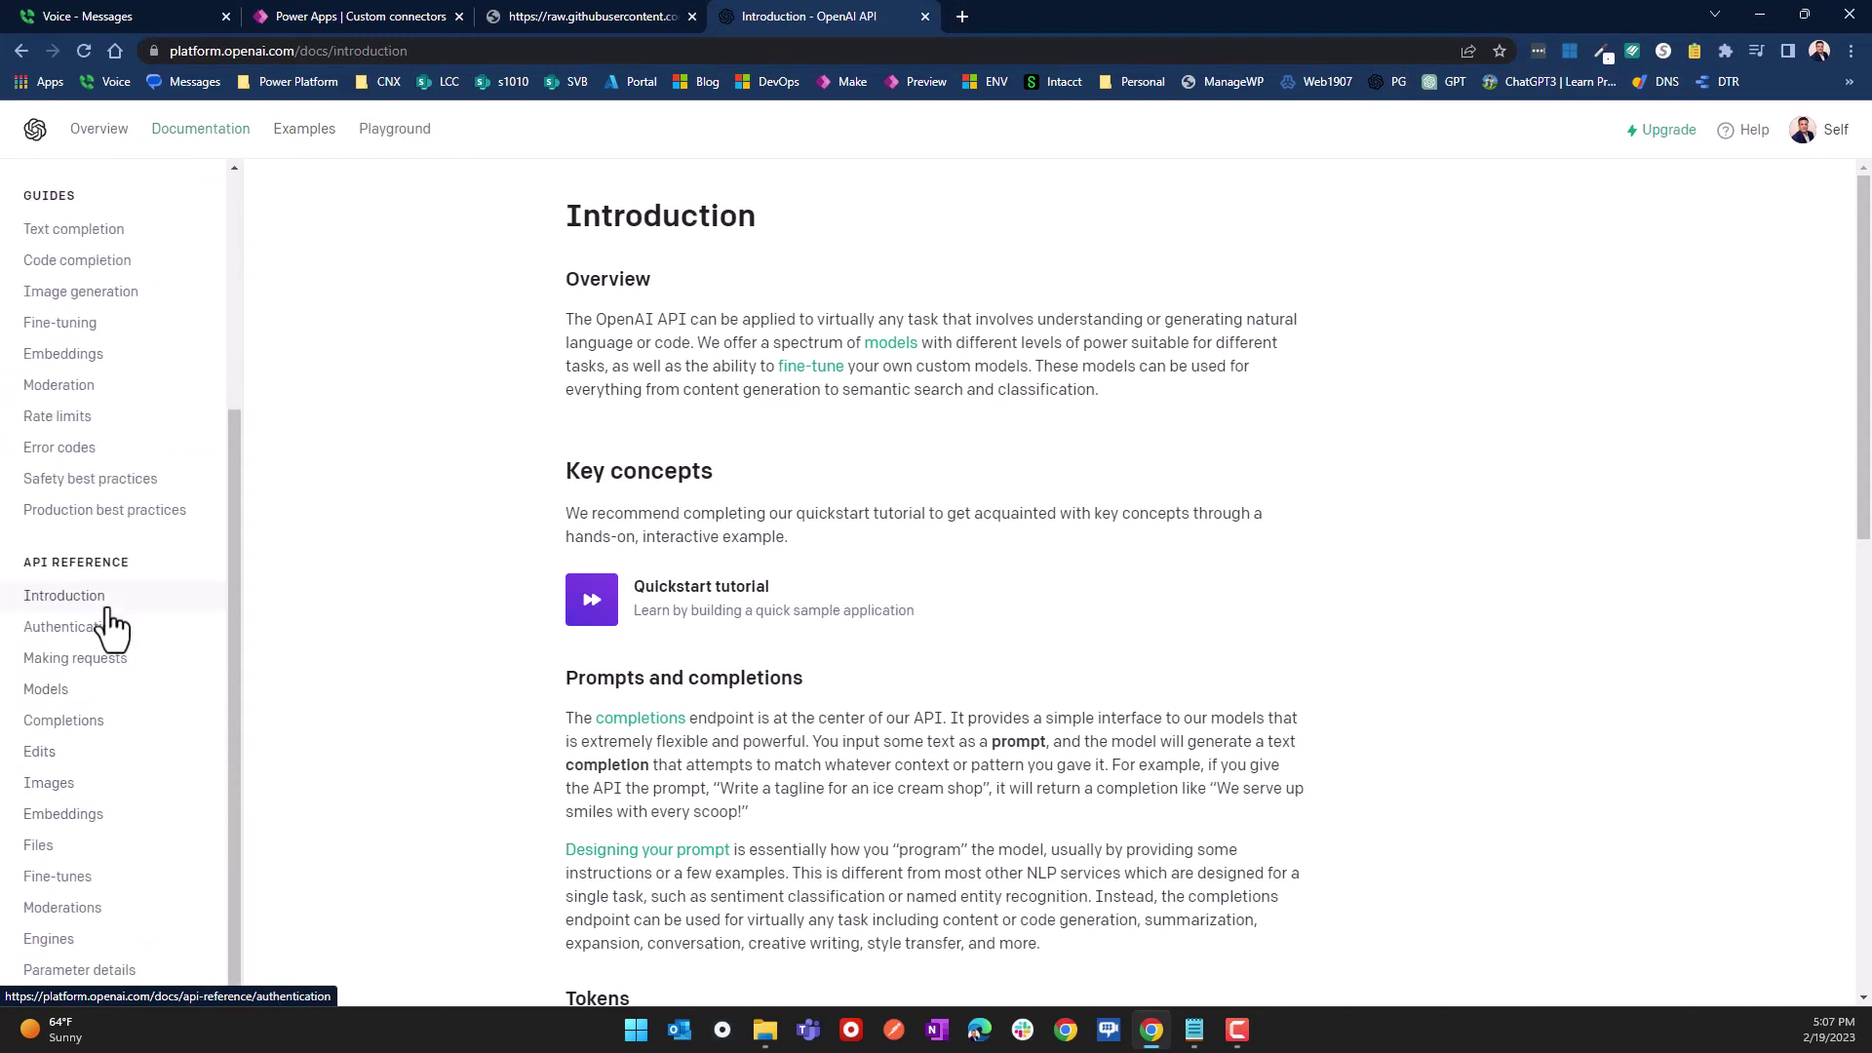
left_click(72, 629)
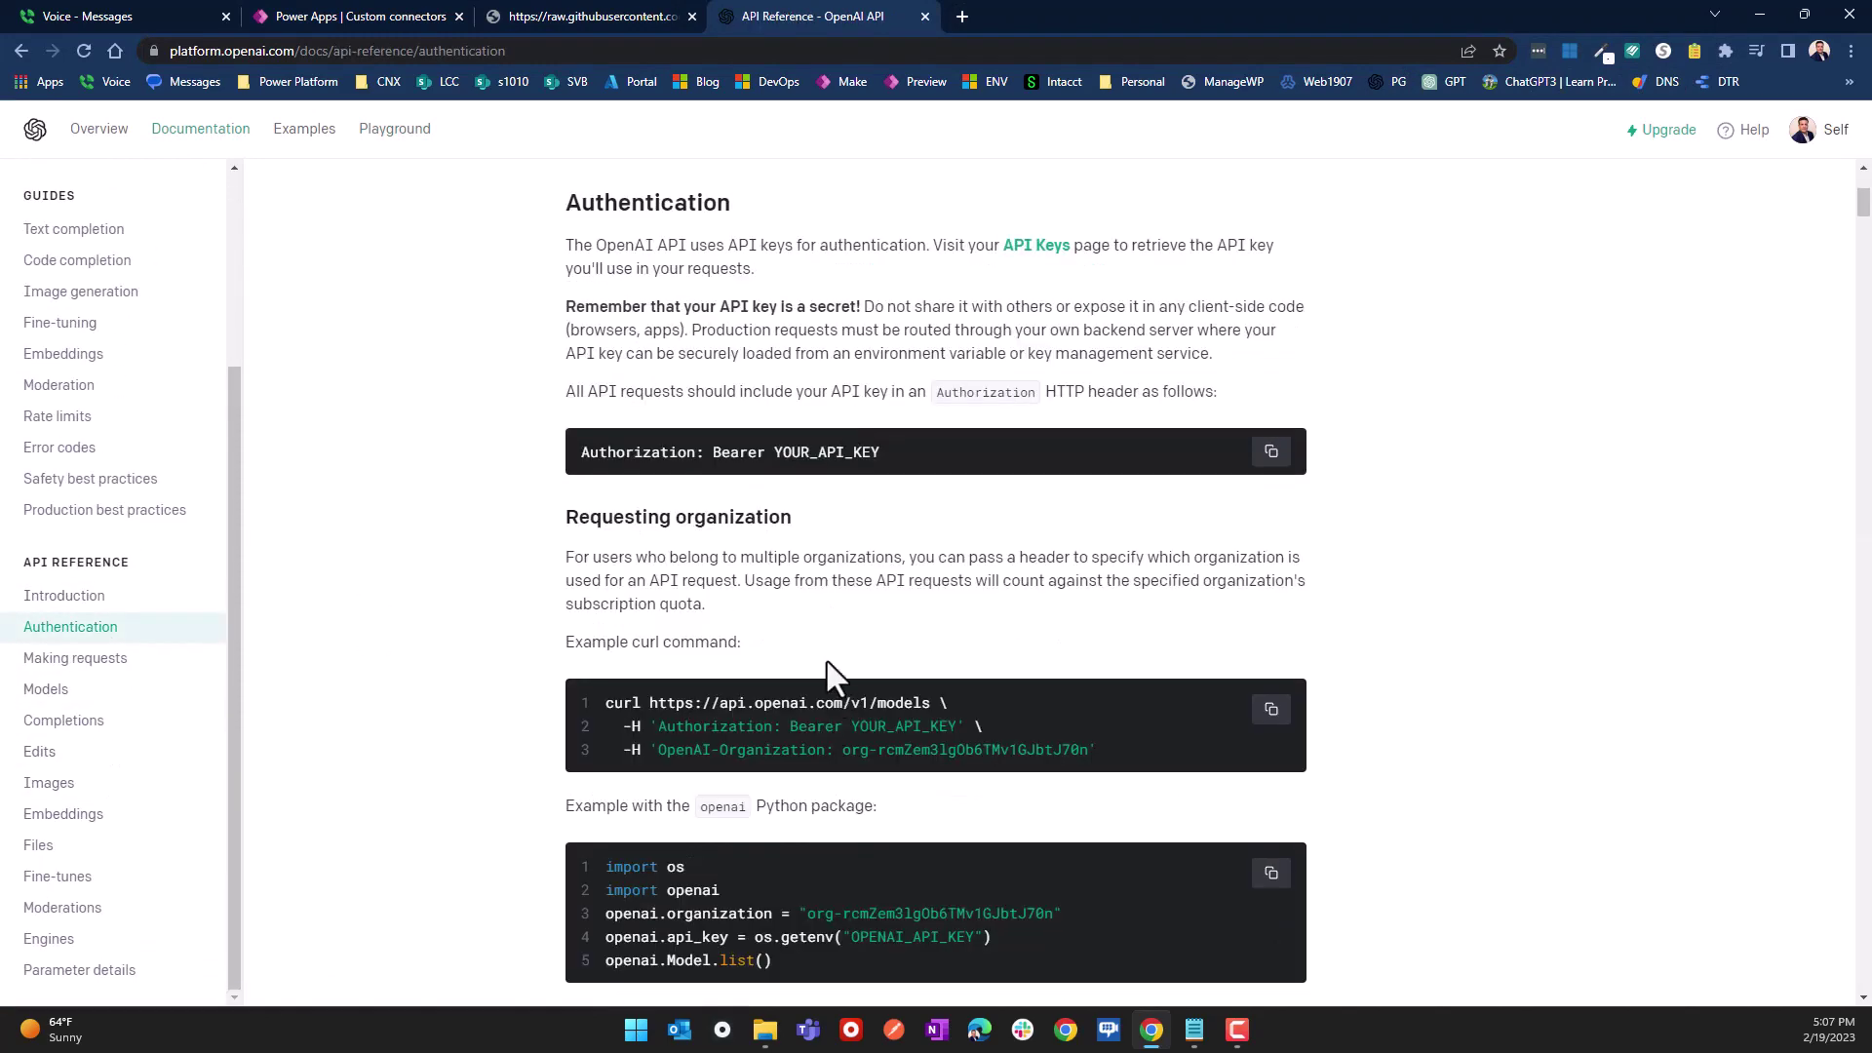
double_click(614, 456)
key("ctrl+c")
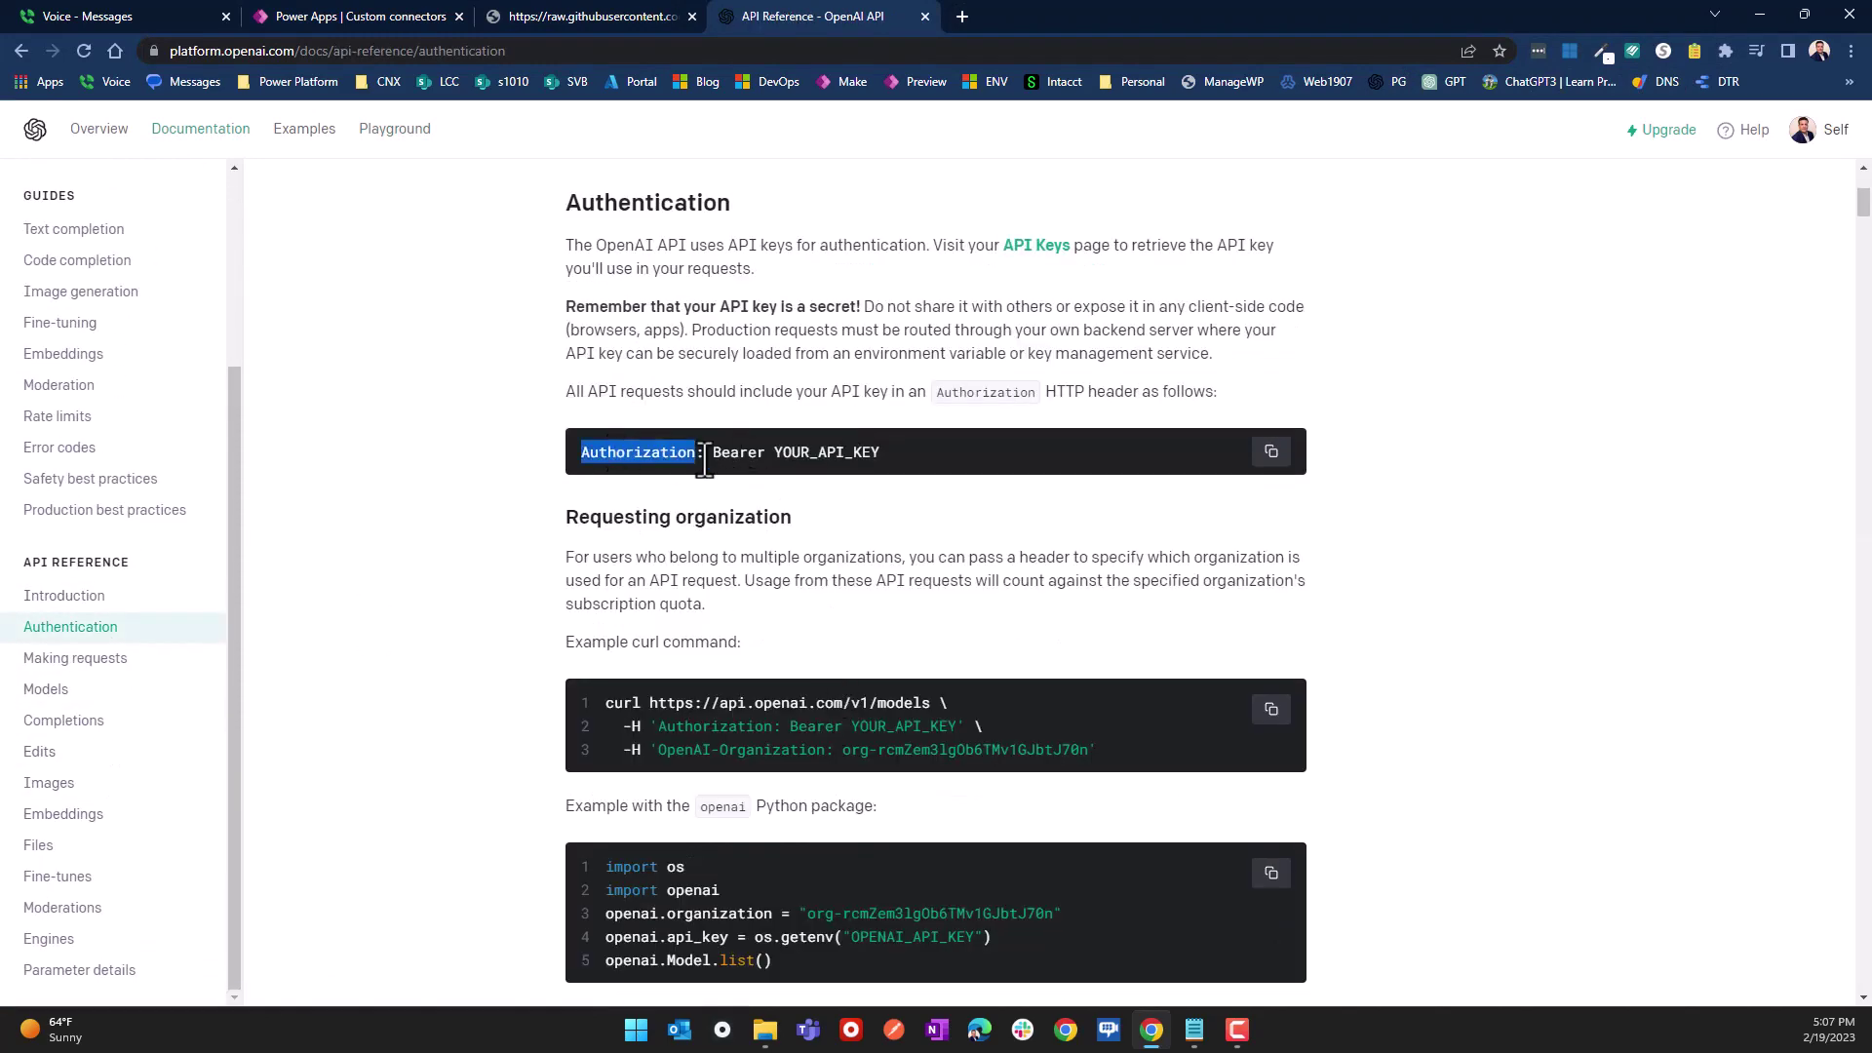
left_click(925, 475)
left_click_drag(917, 456, 670, 455)
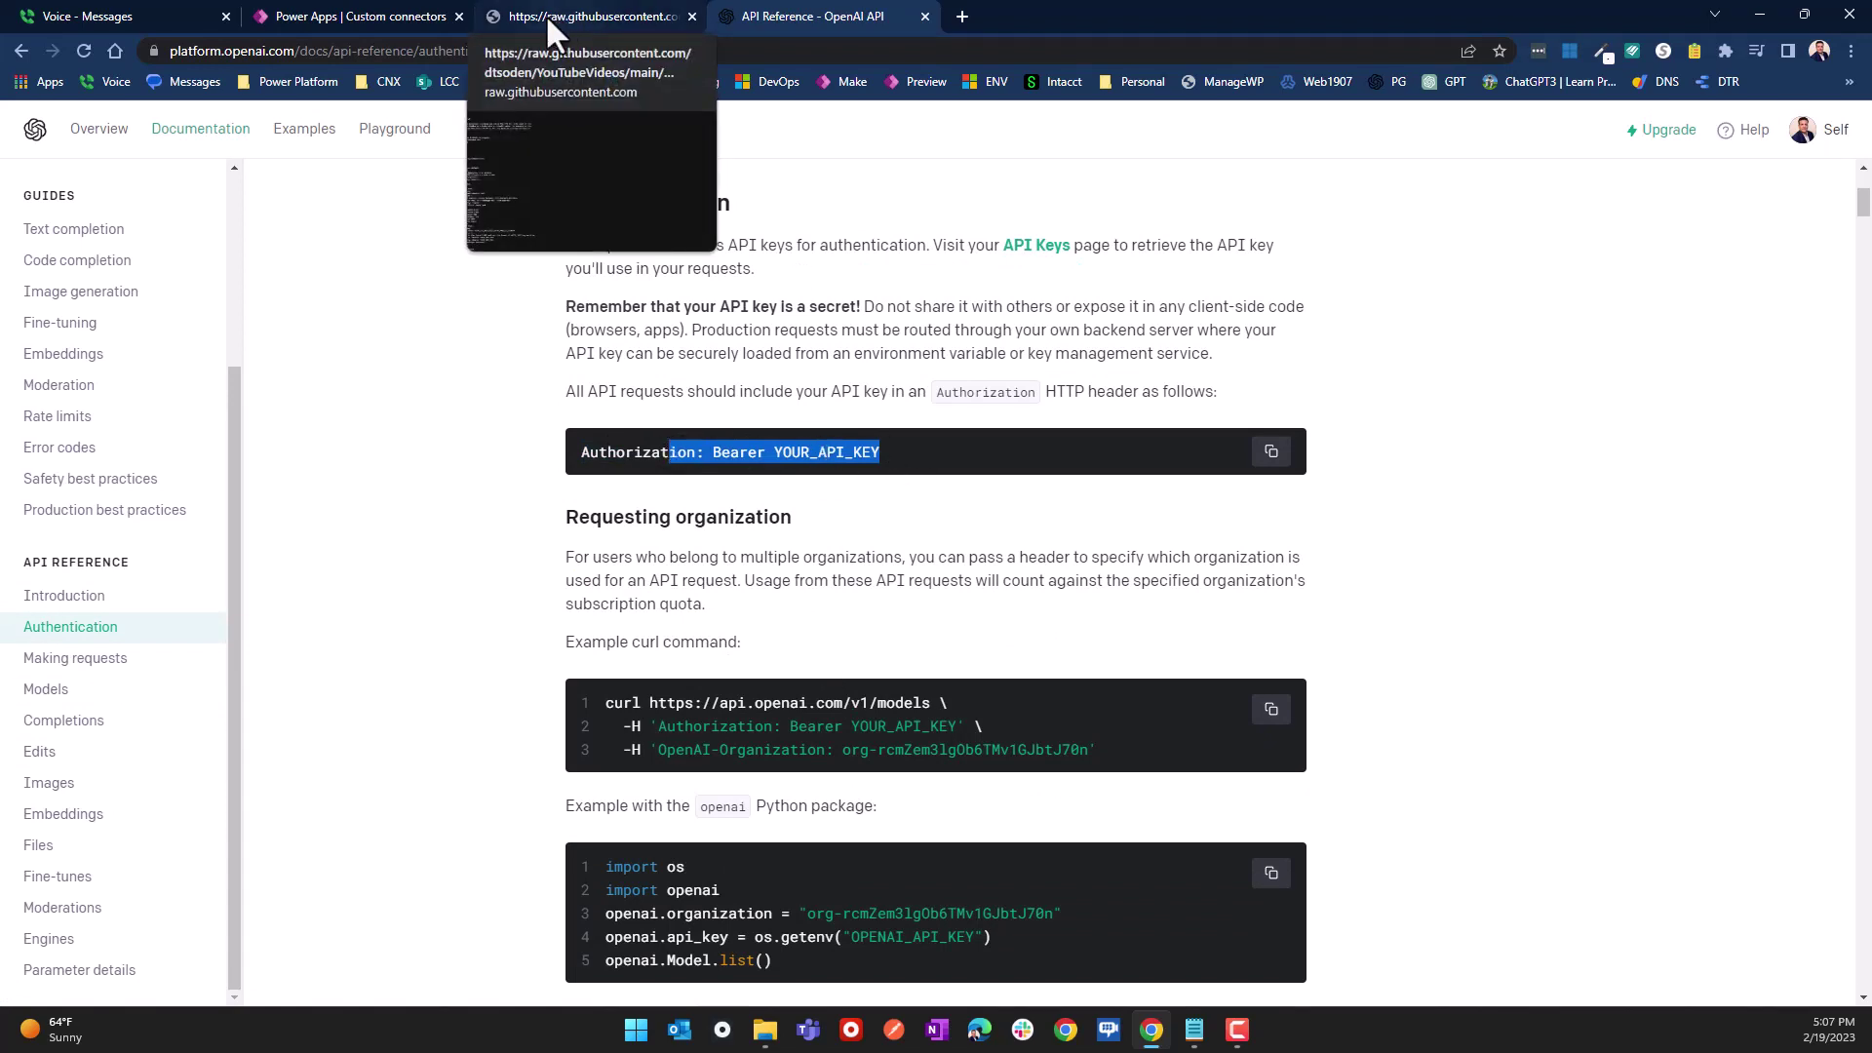
Step: Back in the Power Apps connector definition, view the request's Import from sample form and its Headers field, then close it without importing
left_click(394, 12)
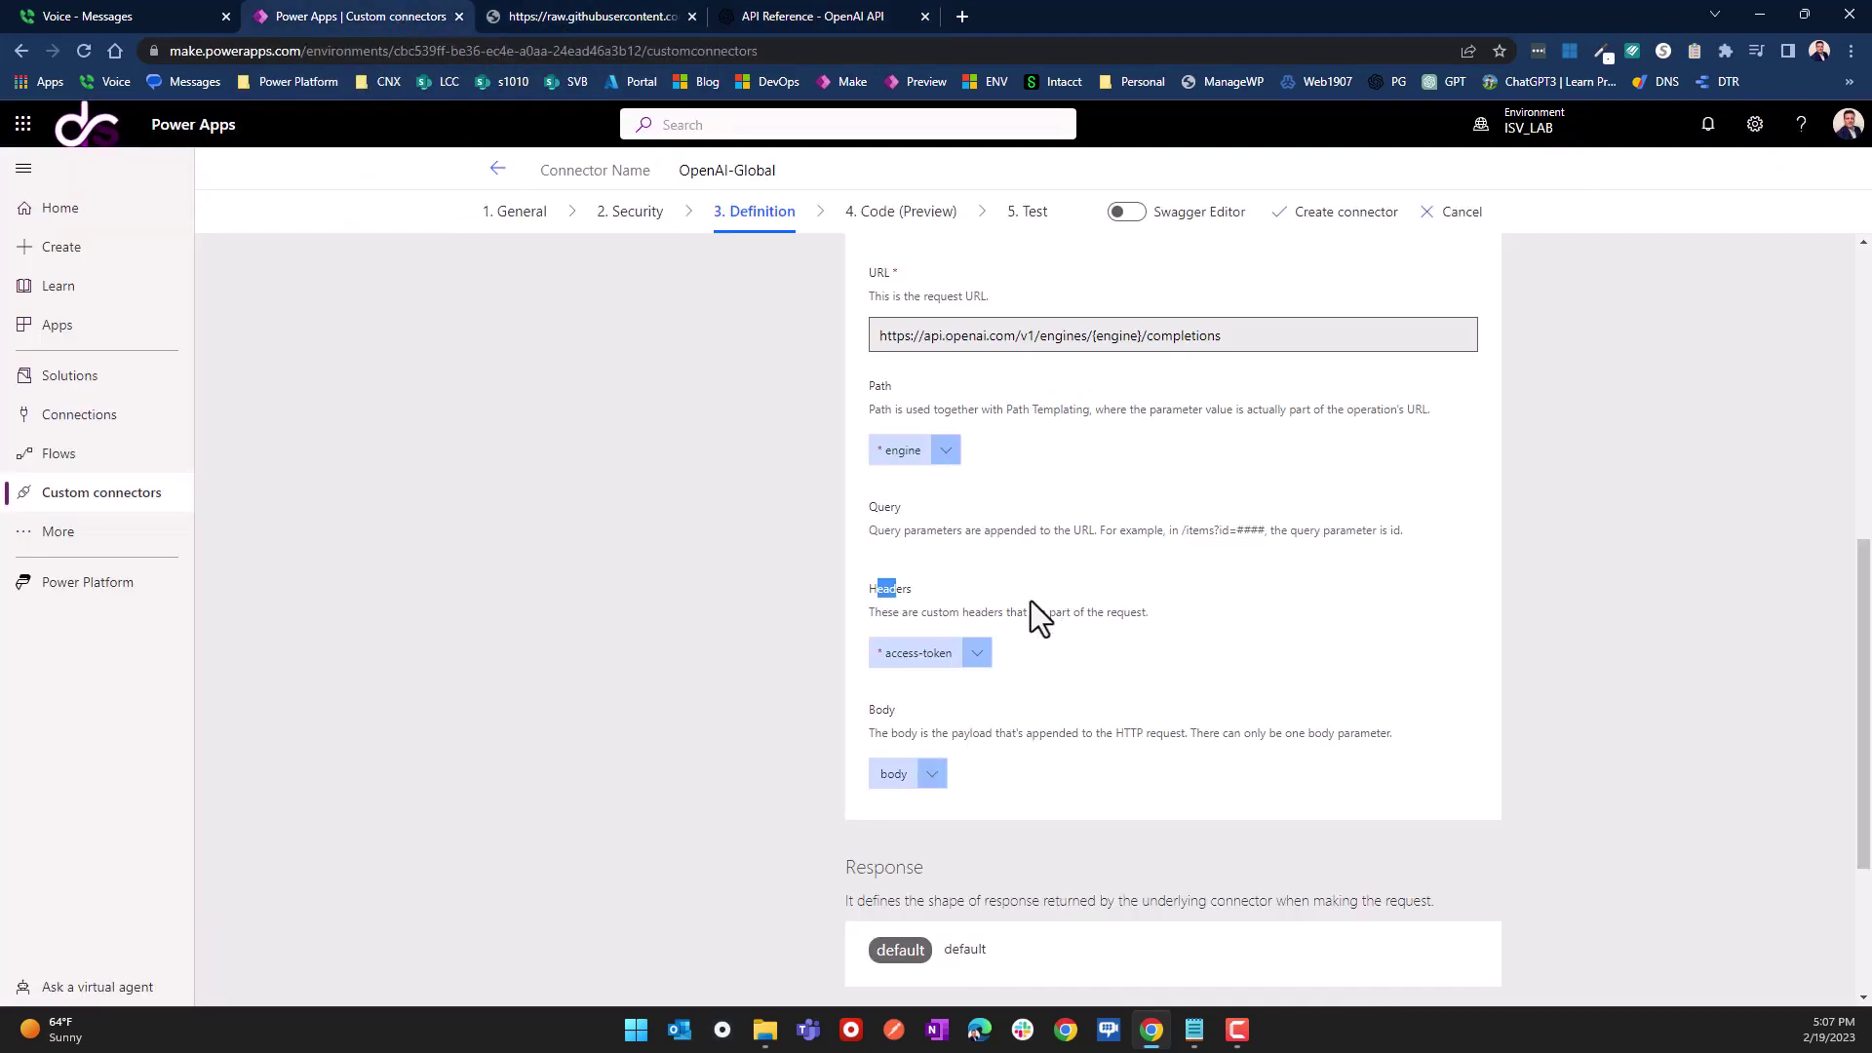
scroll(956, 685, "up", 1)
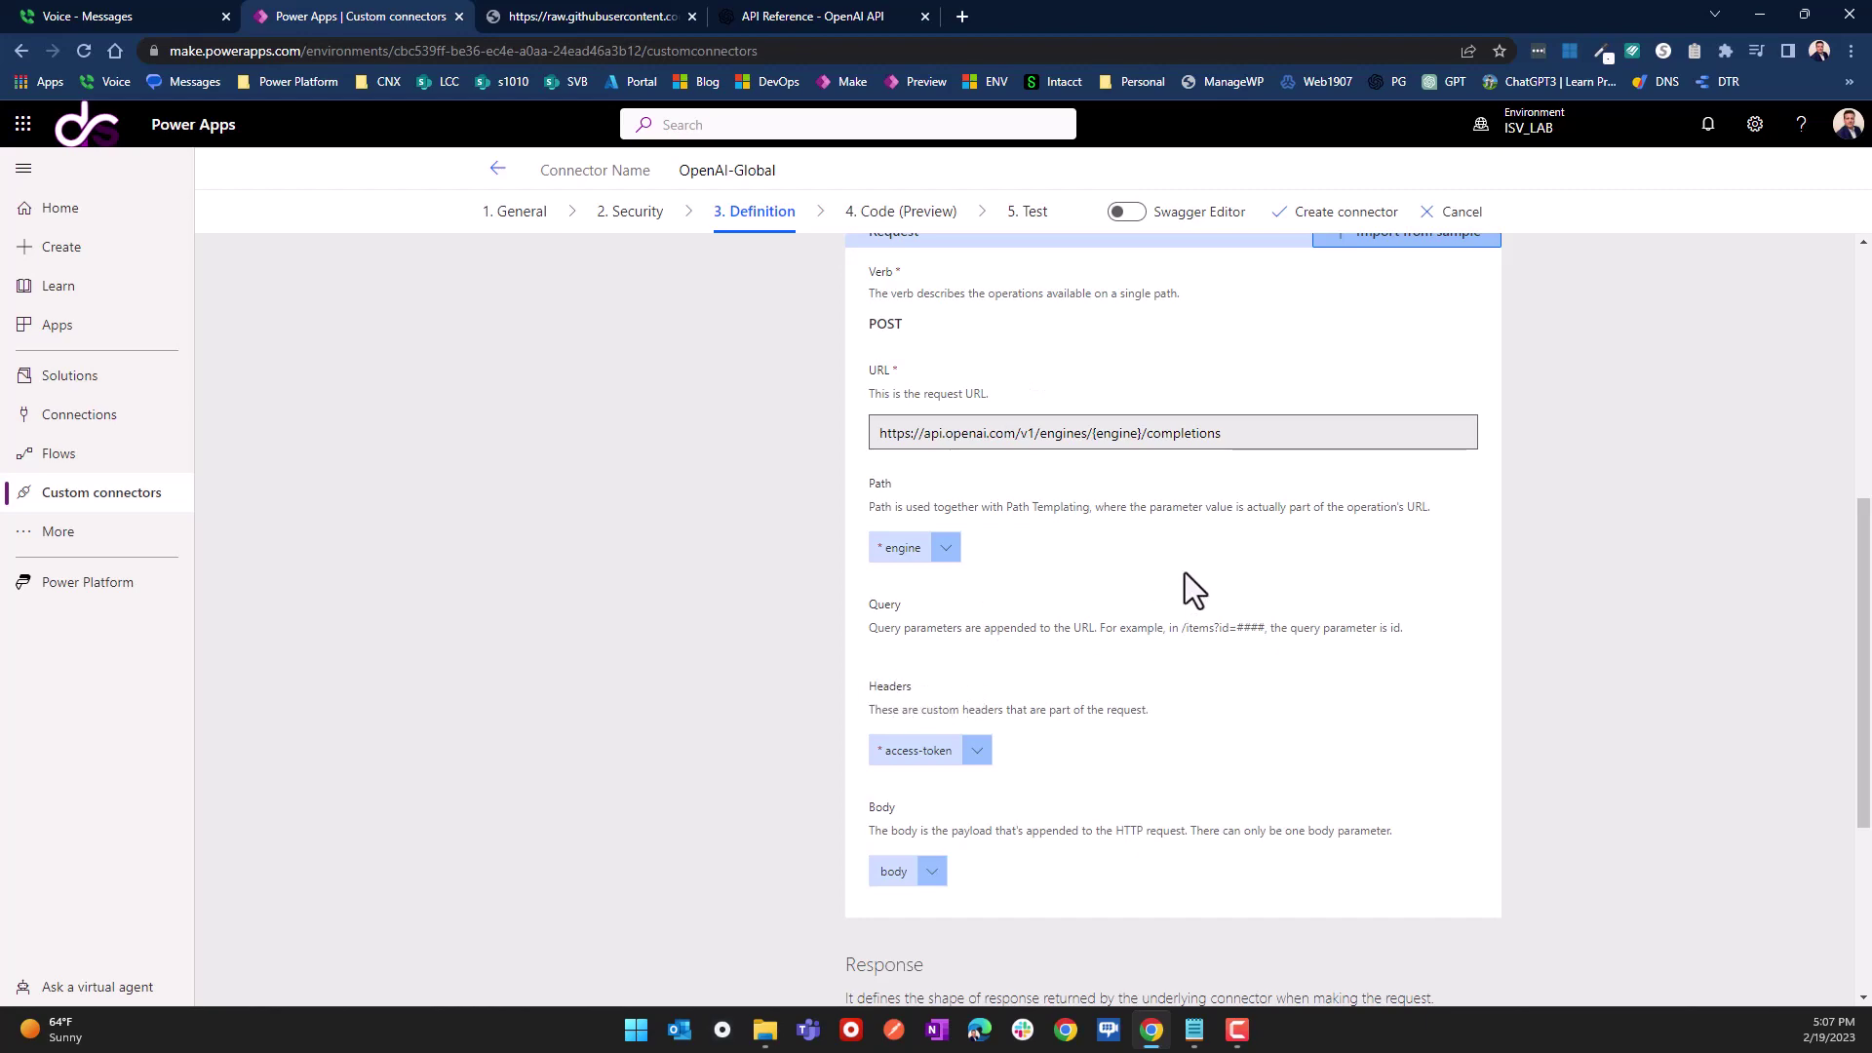
scroll(1185, 572, "up", 3)
left_click(1375, 527)
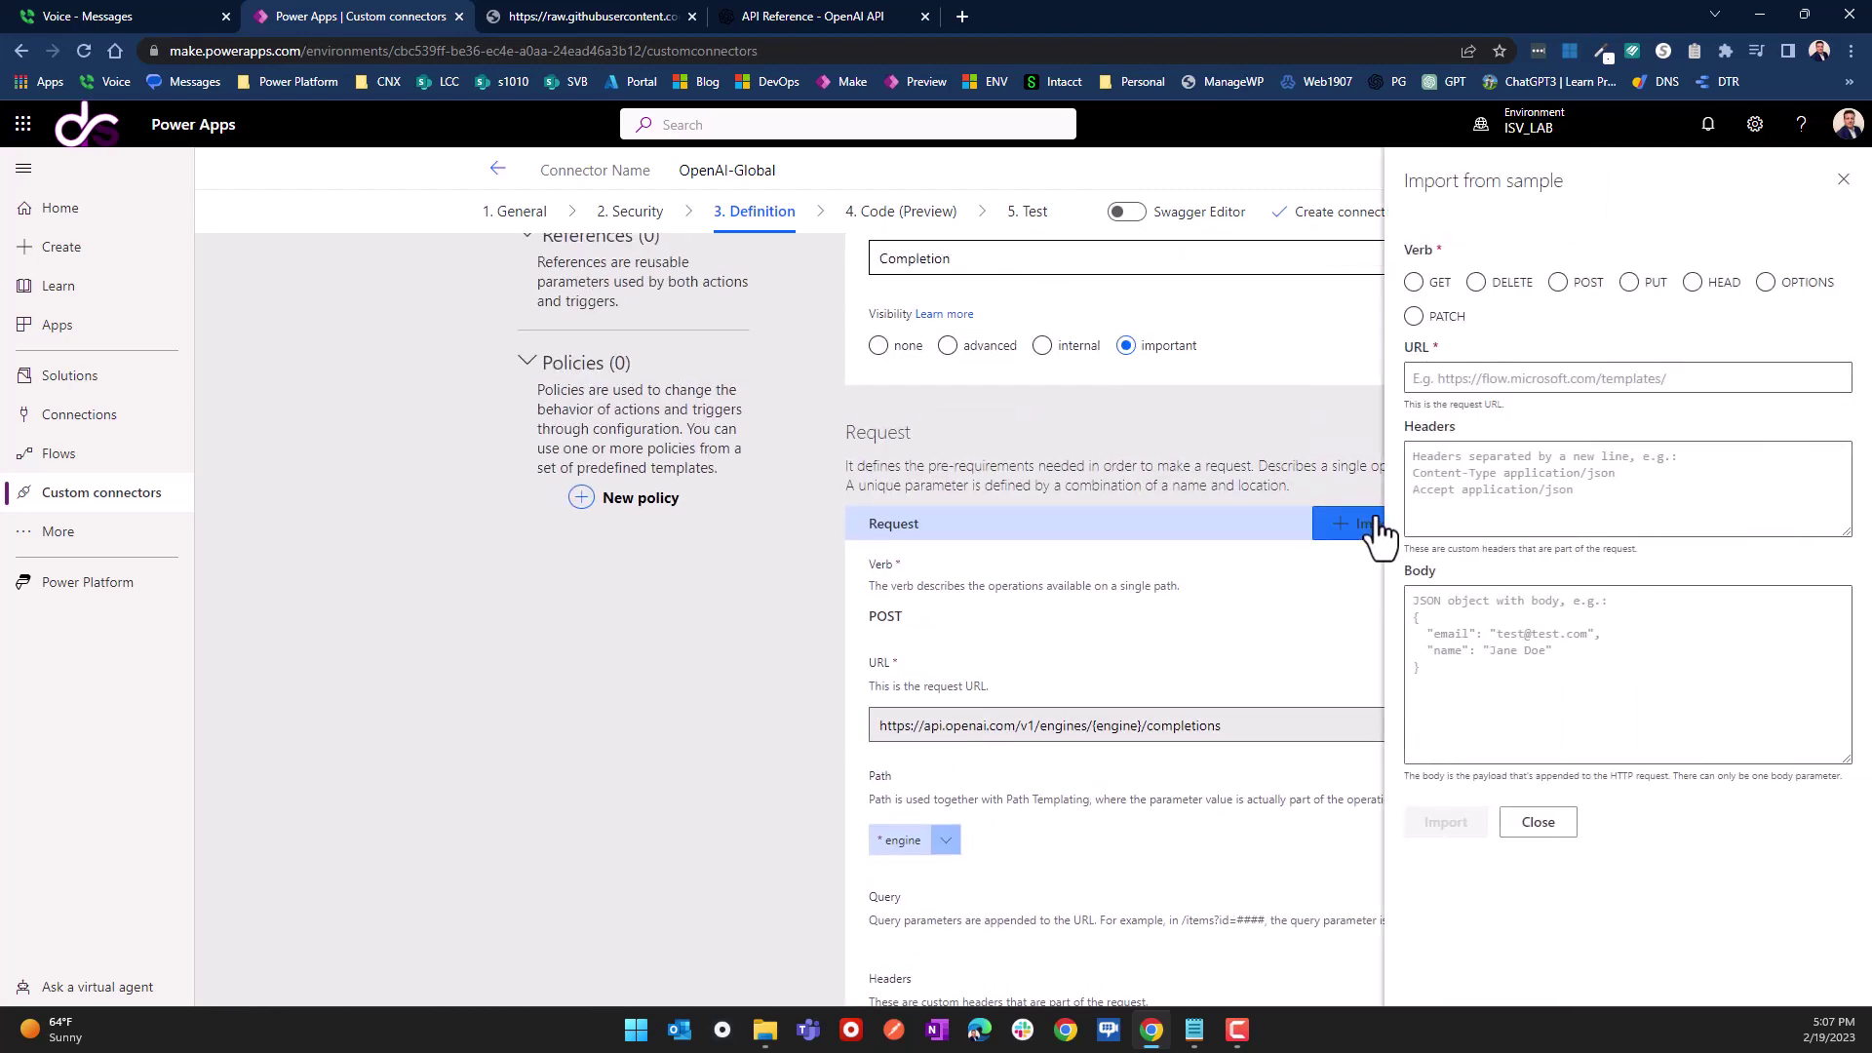
left_click(1509, 464)
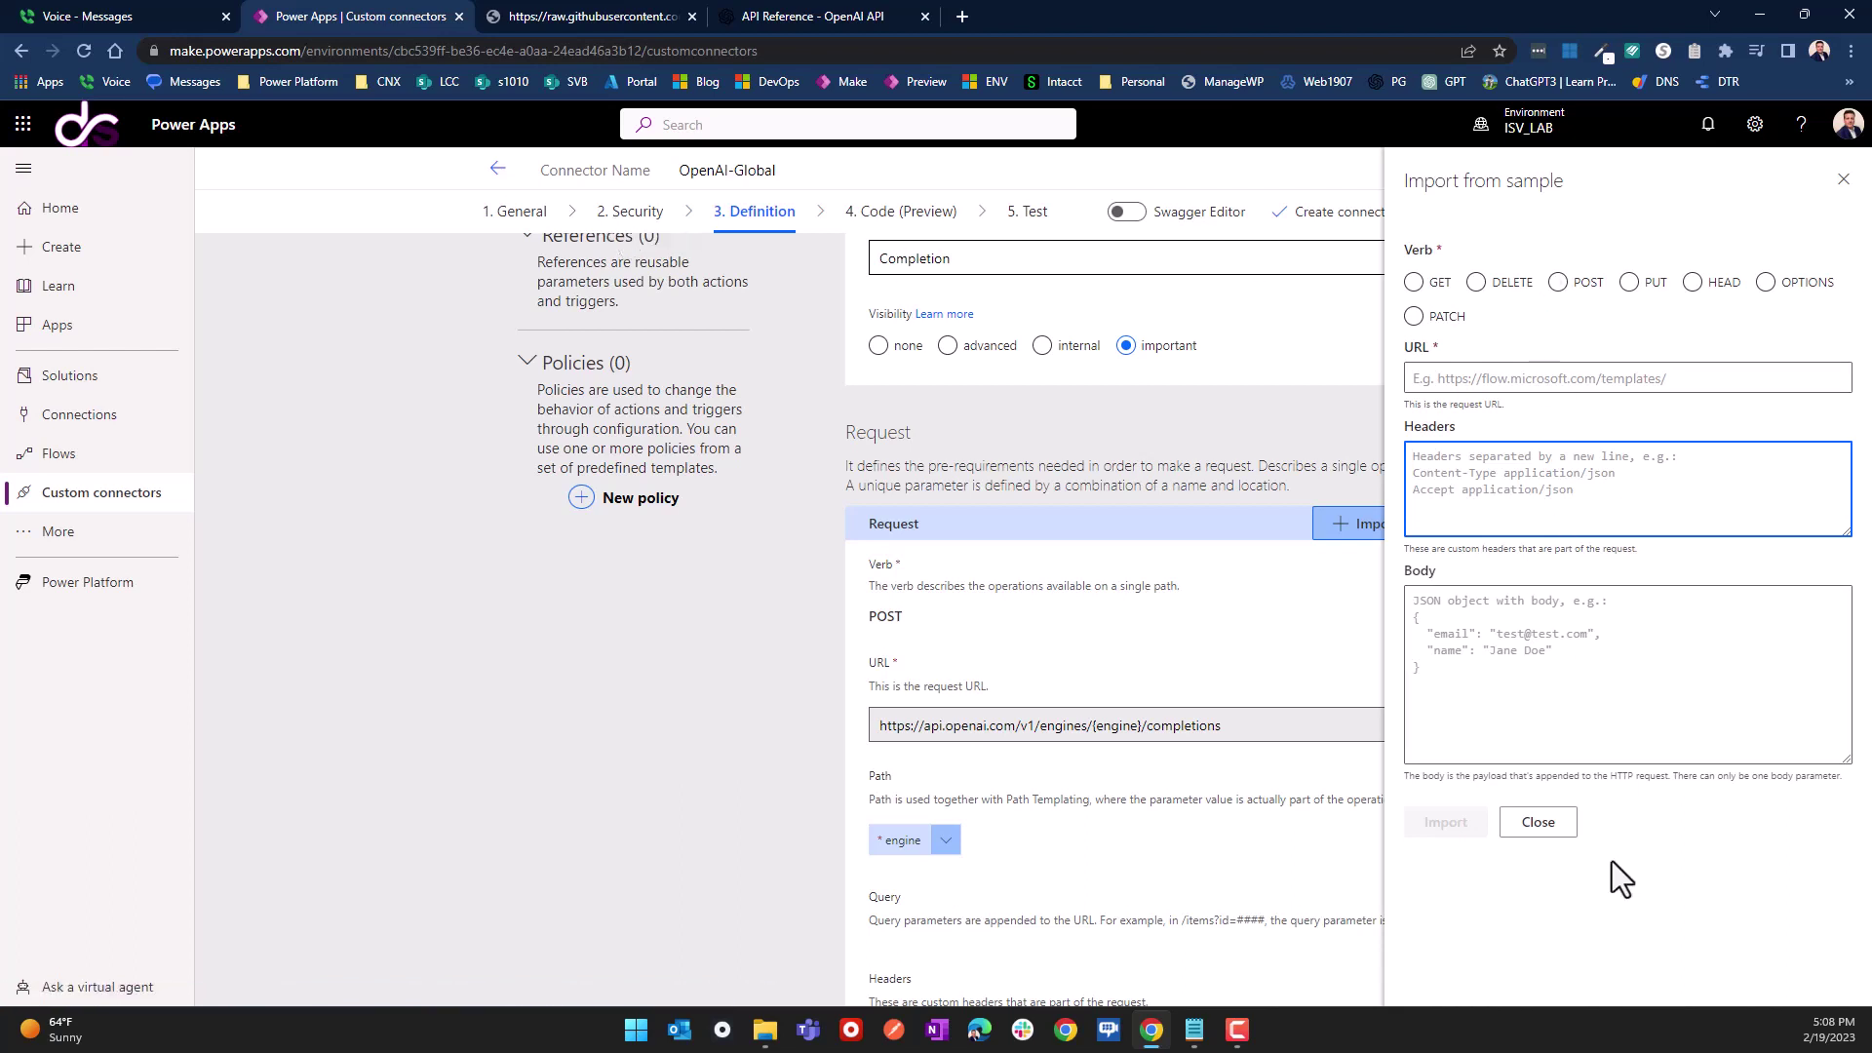
left_click(1844, 181)
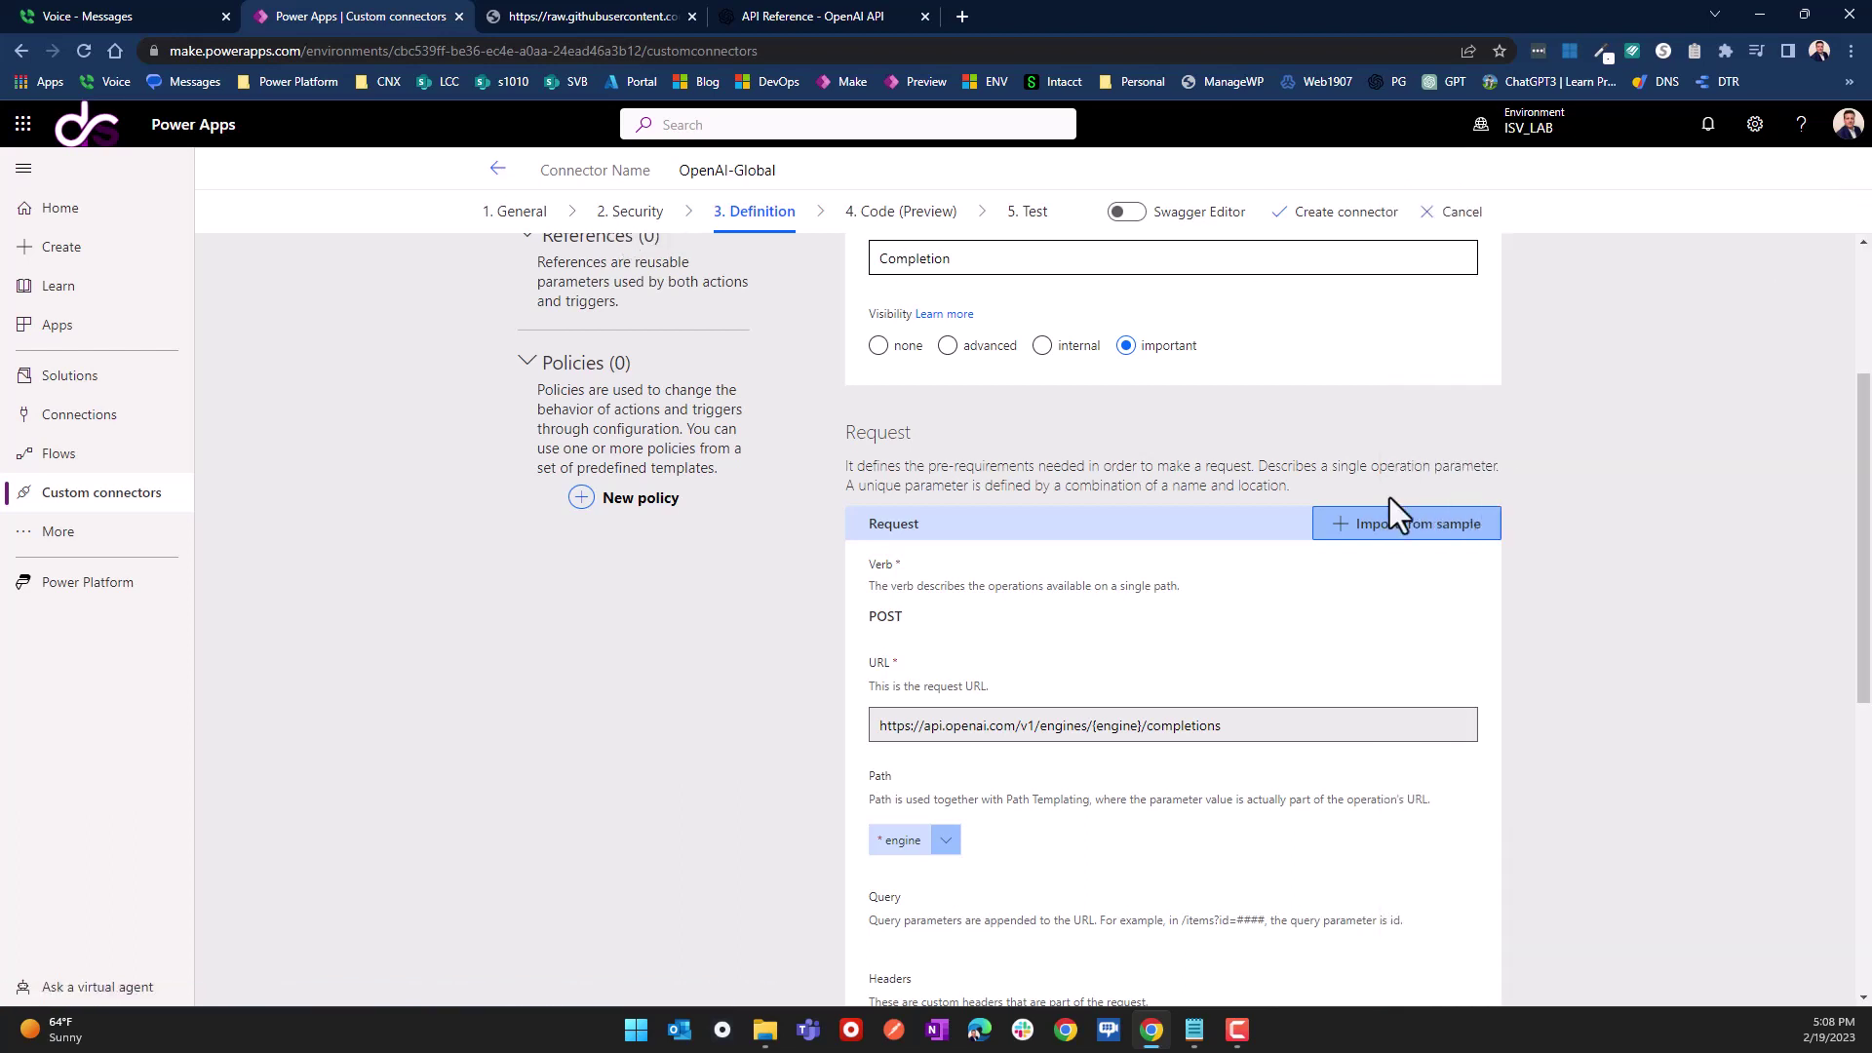
Step: Open the access-token header for editing, examine its default value and visibility settings, and return to the Completion action
scroll(966, 756, "down", 3)
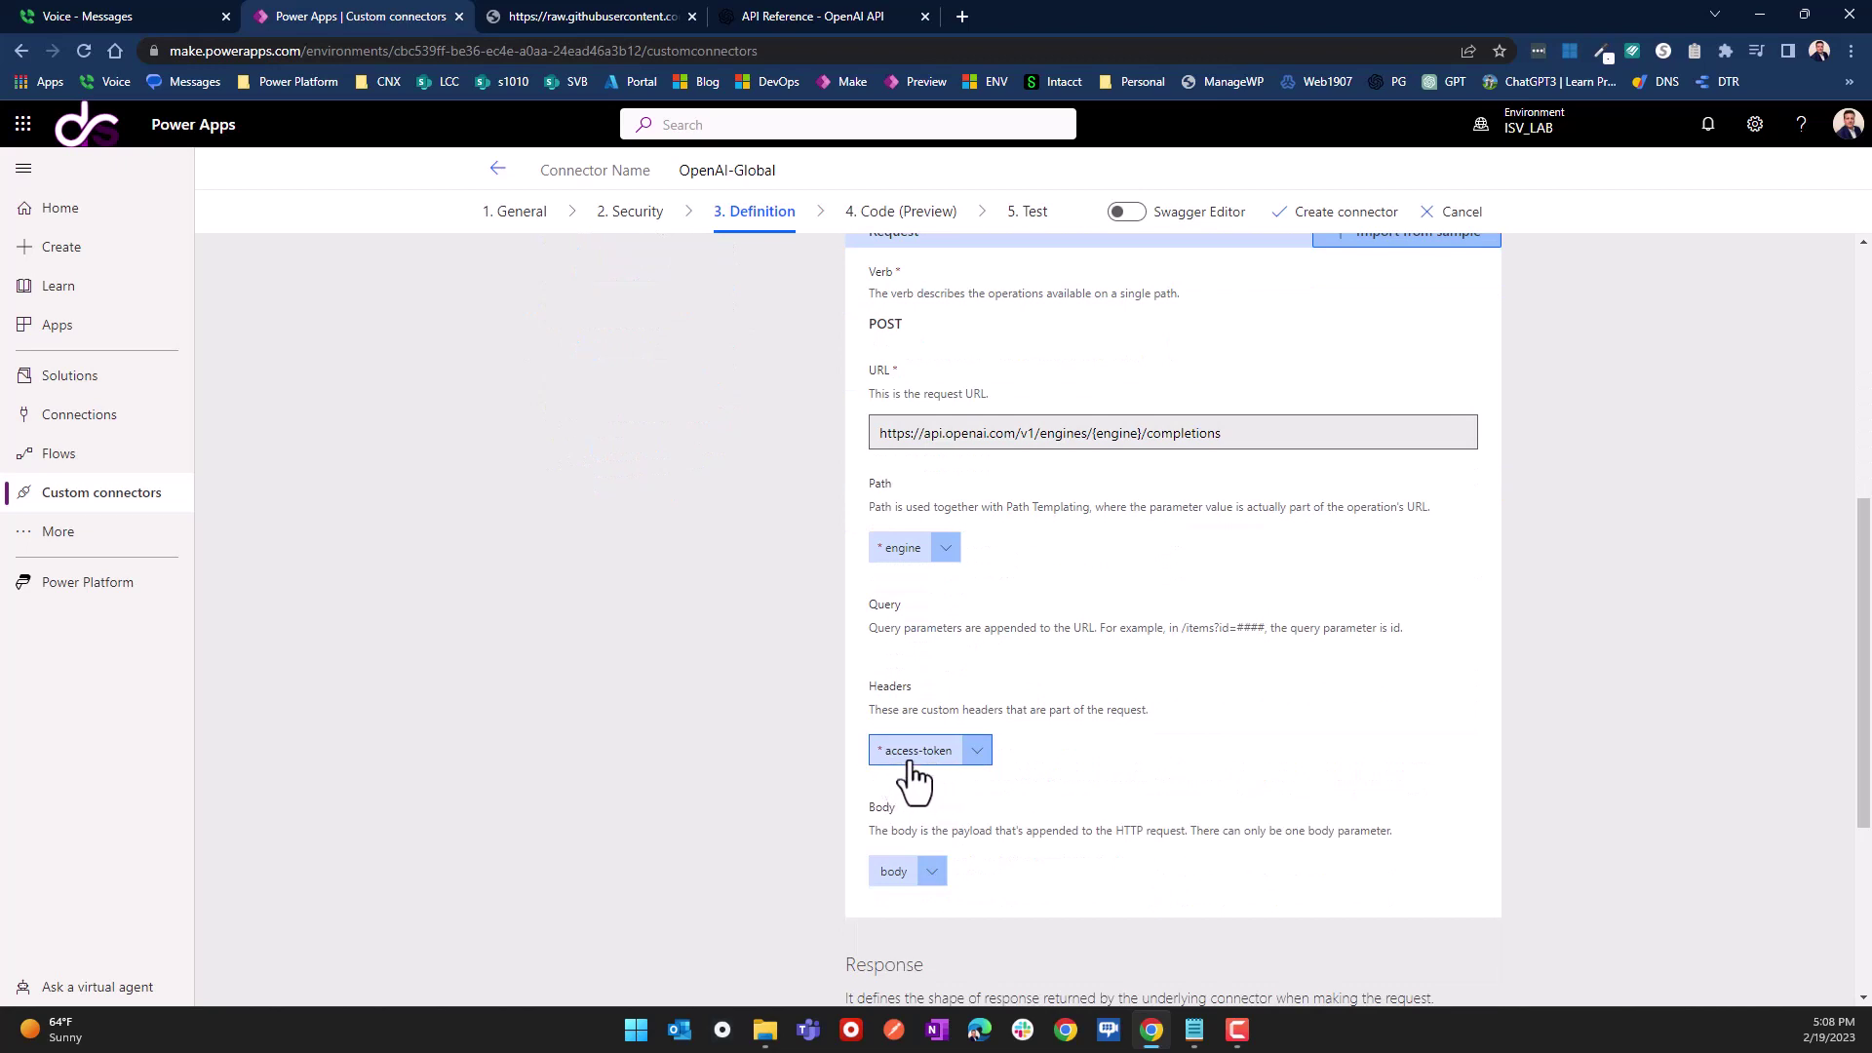
left_click(976, 751)
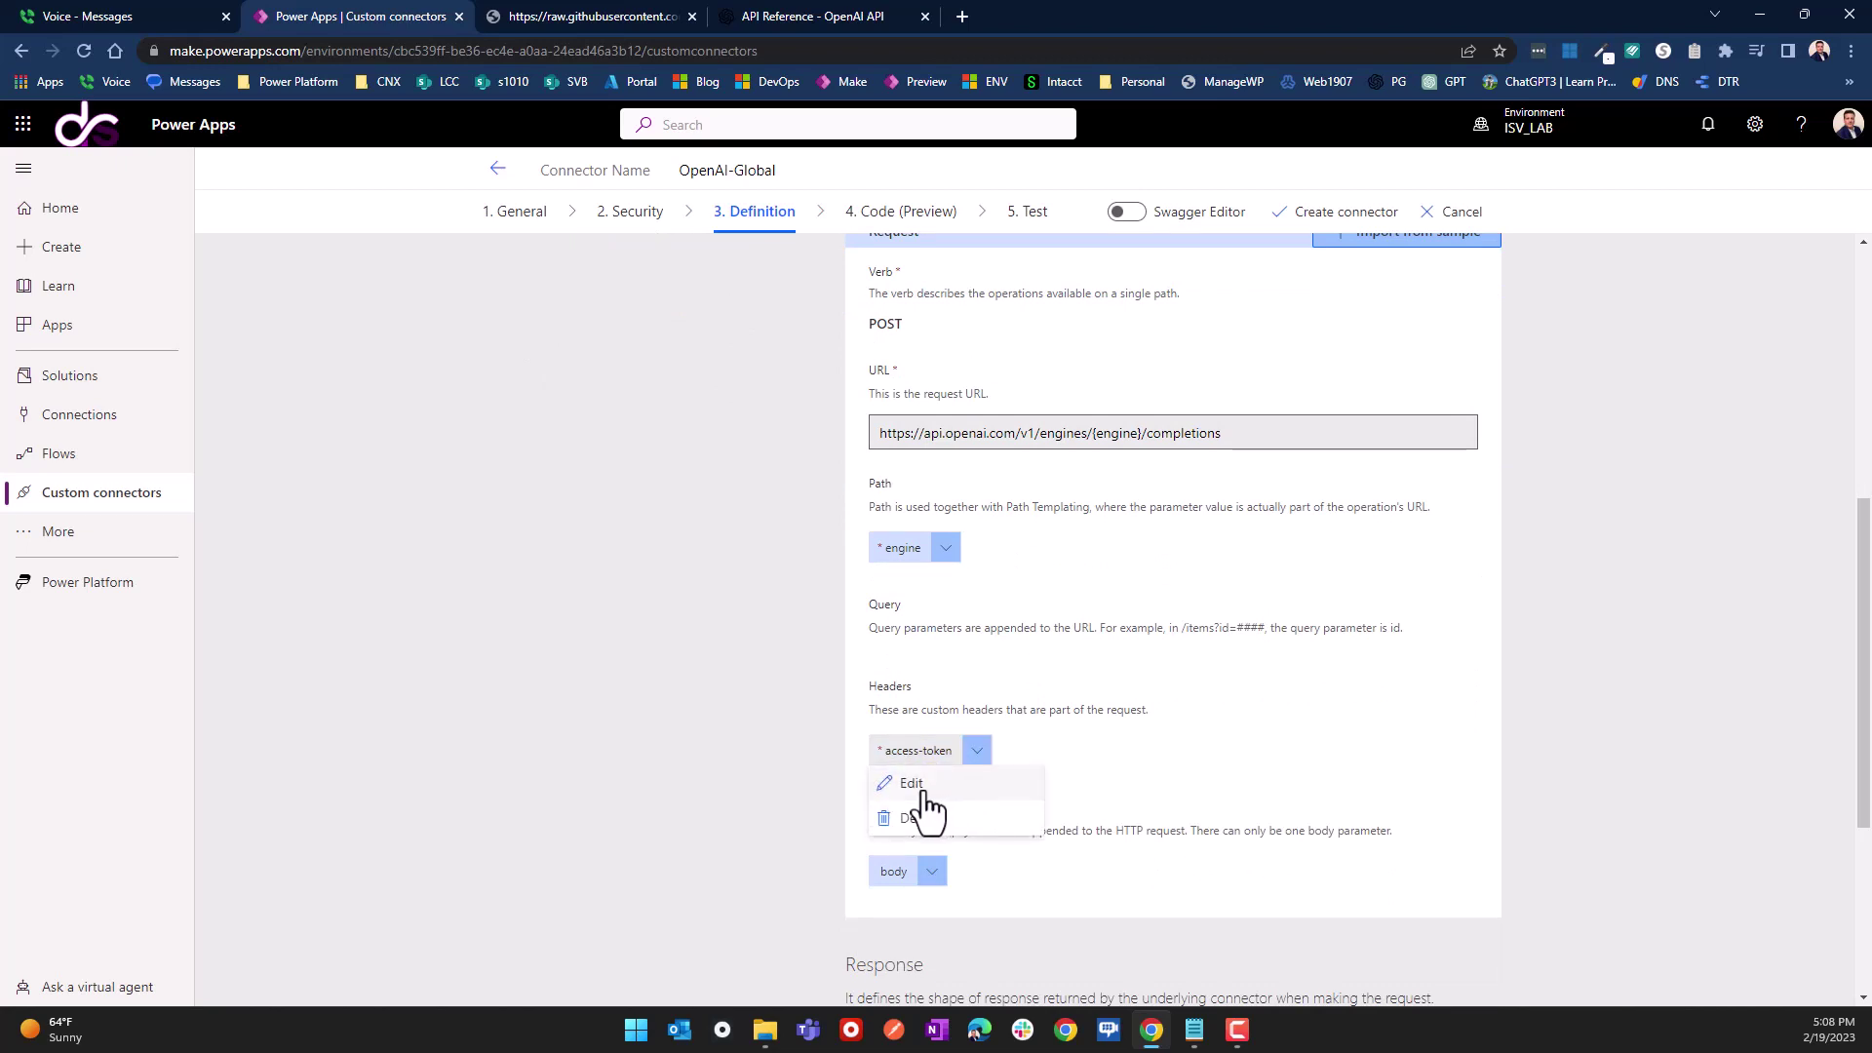
left_click(922, 792)
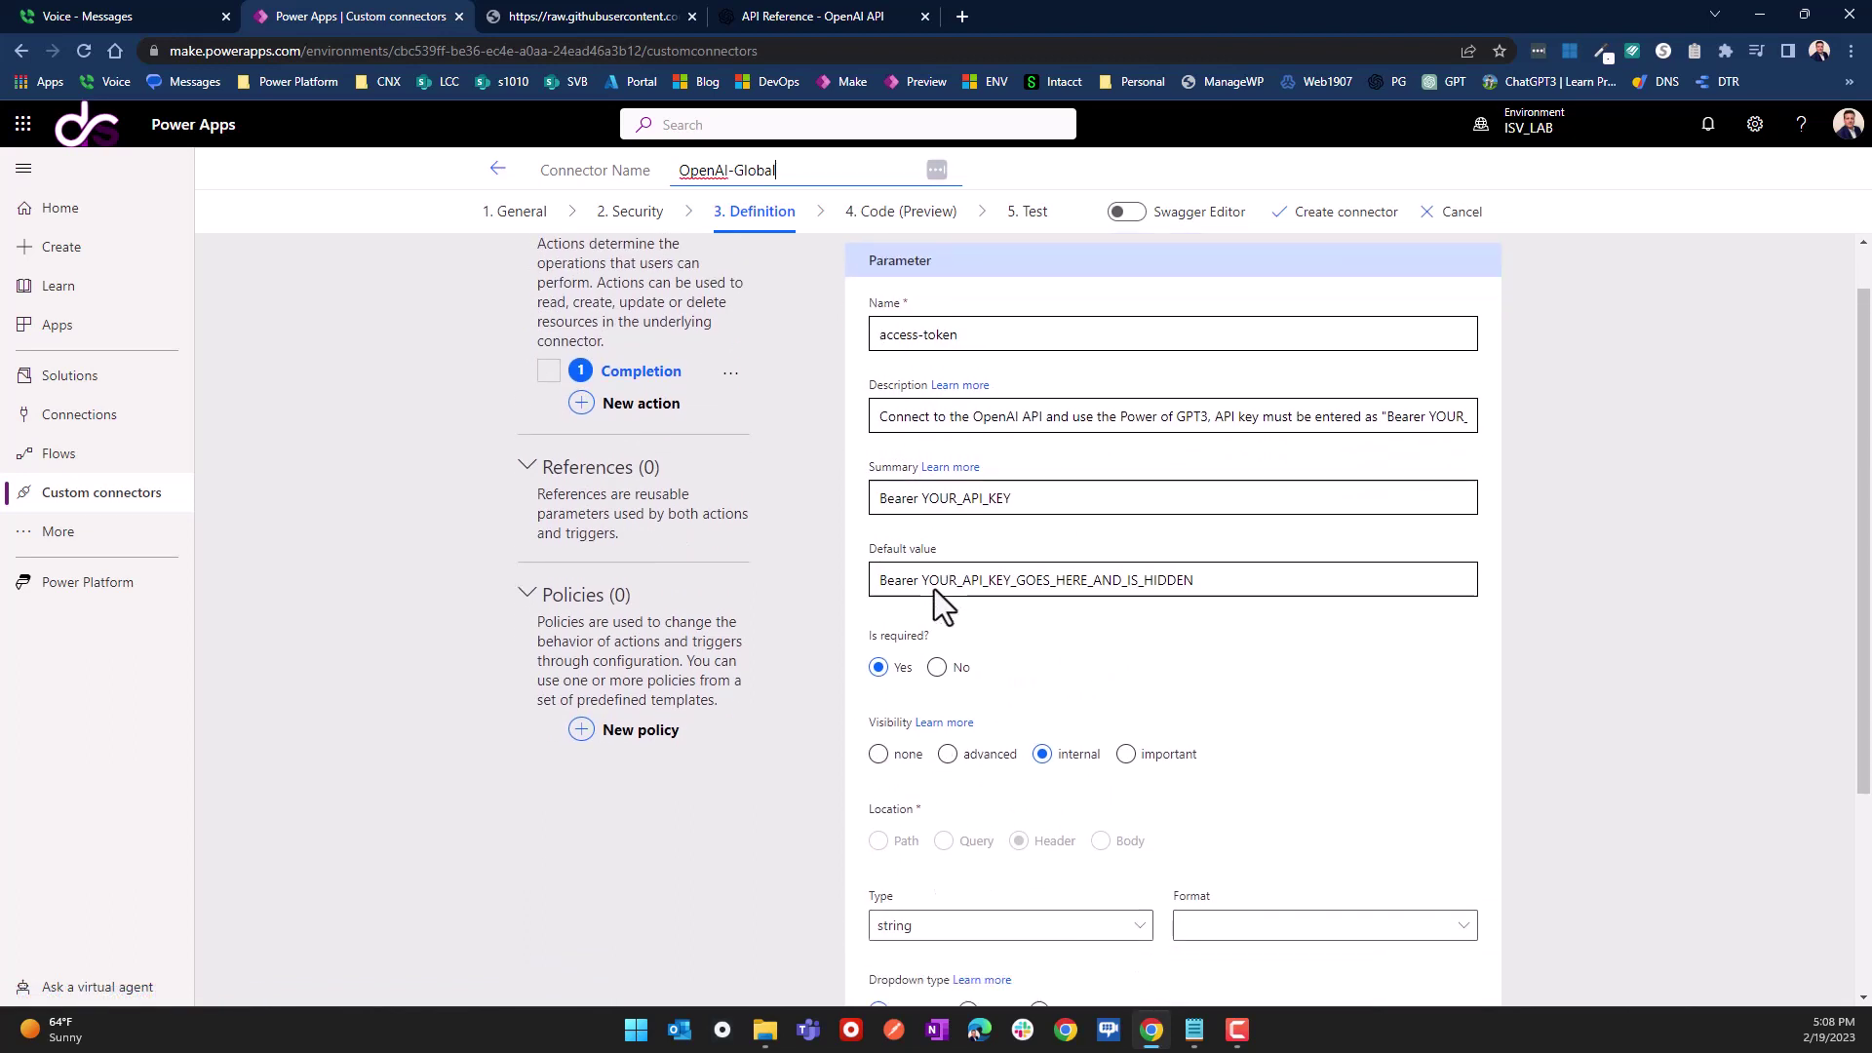
scroll(934, 589, "down", 1)
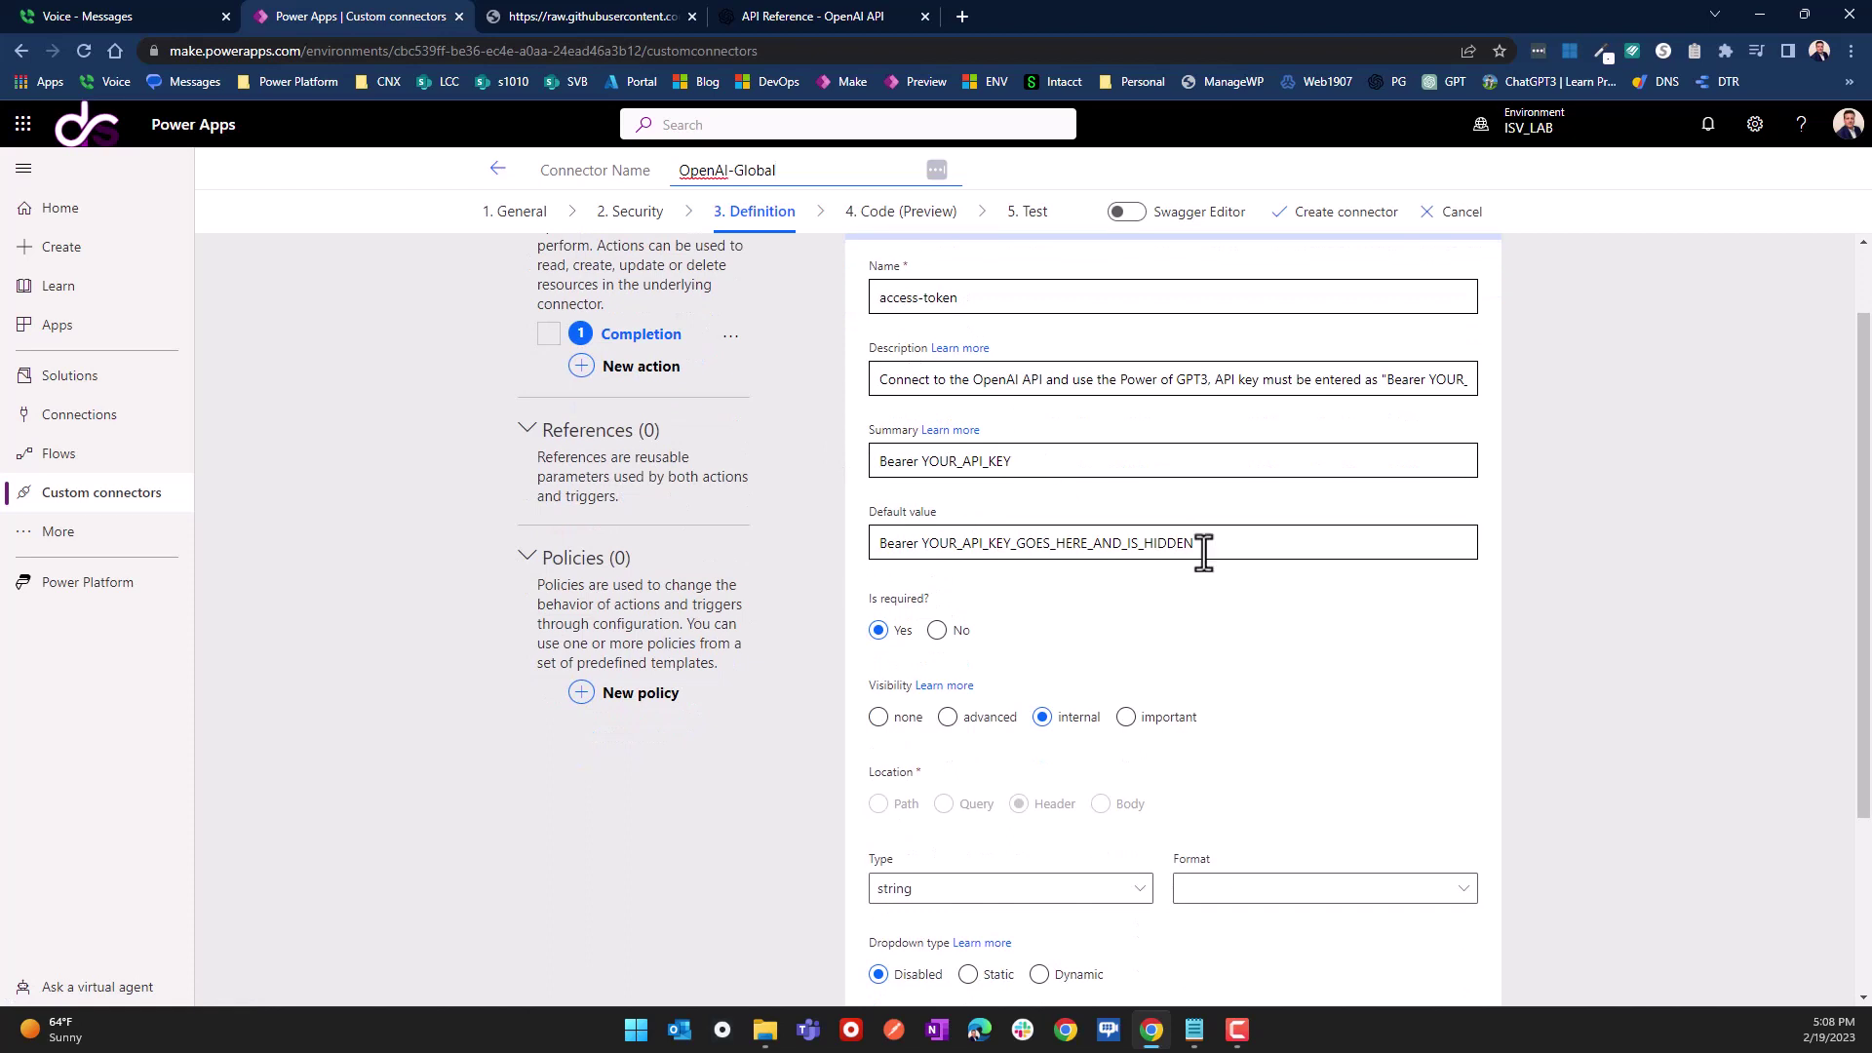
left_click_drag(1199, 545, 858, 558)
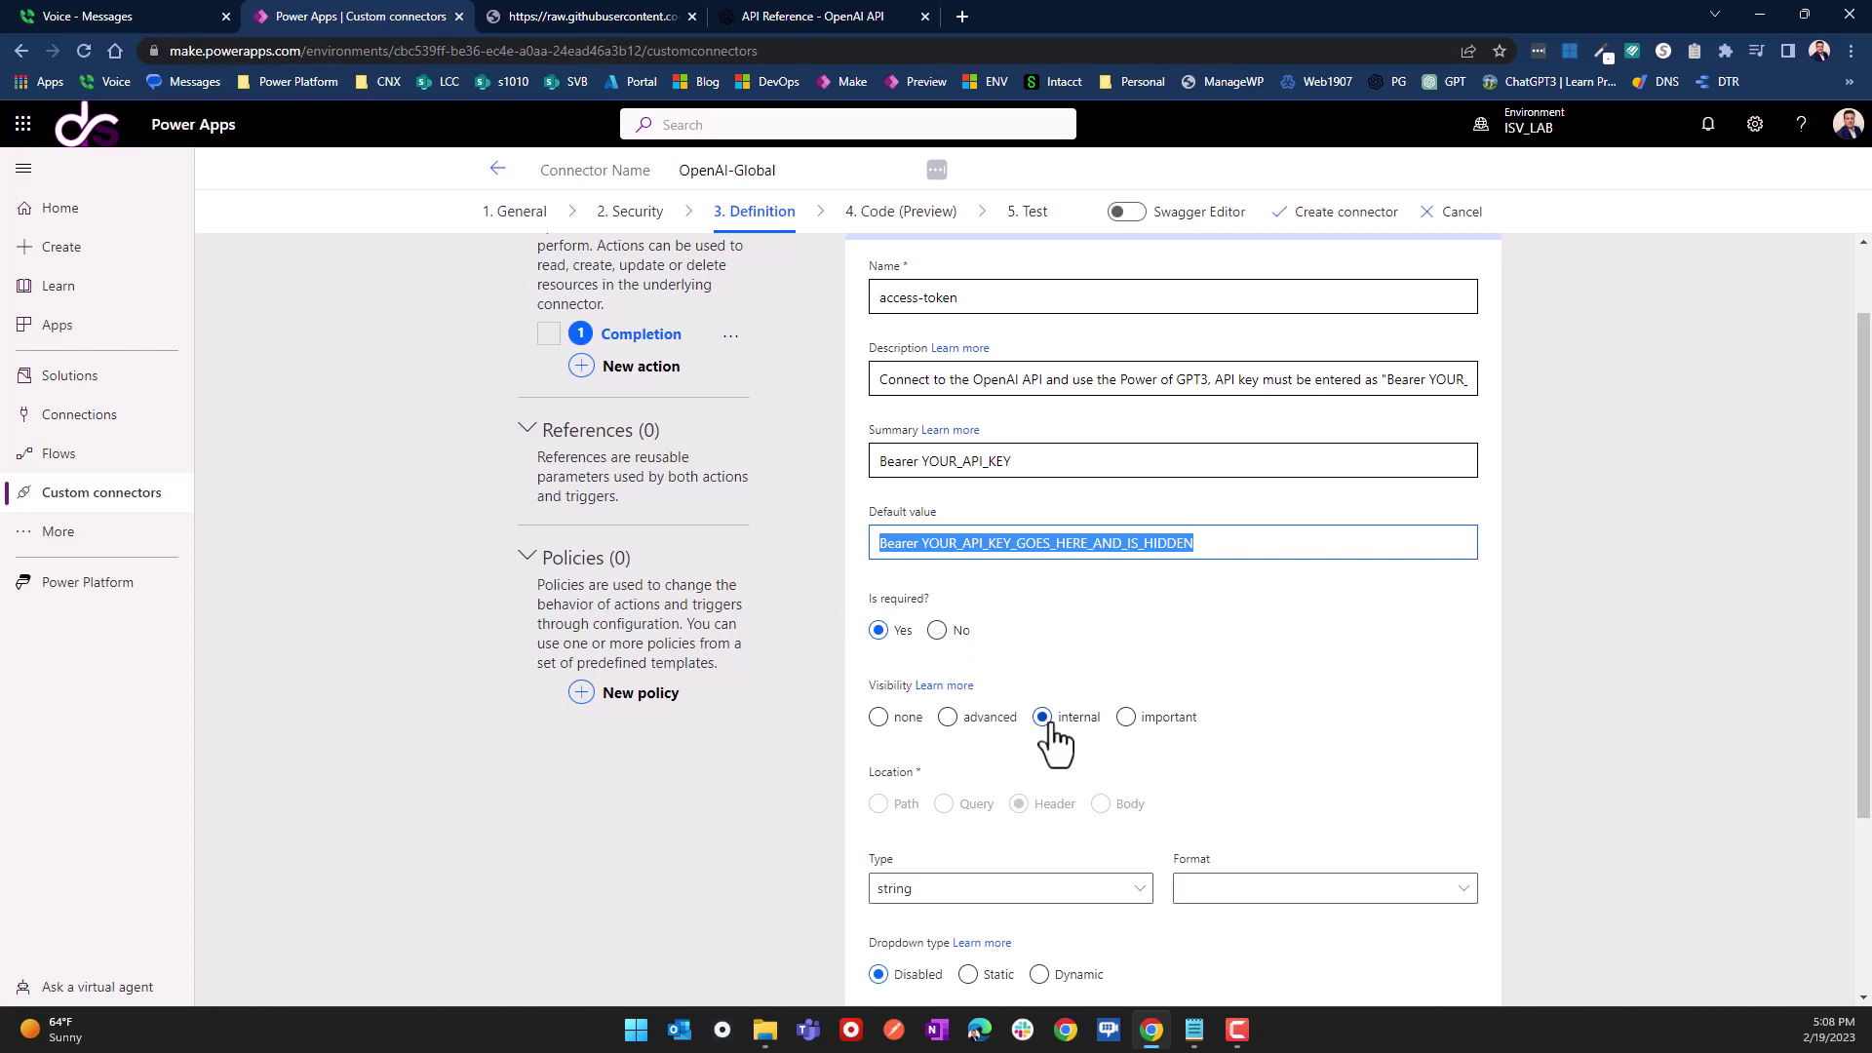
scroll(1056, 646, "down", 1)
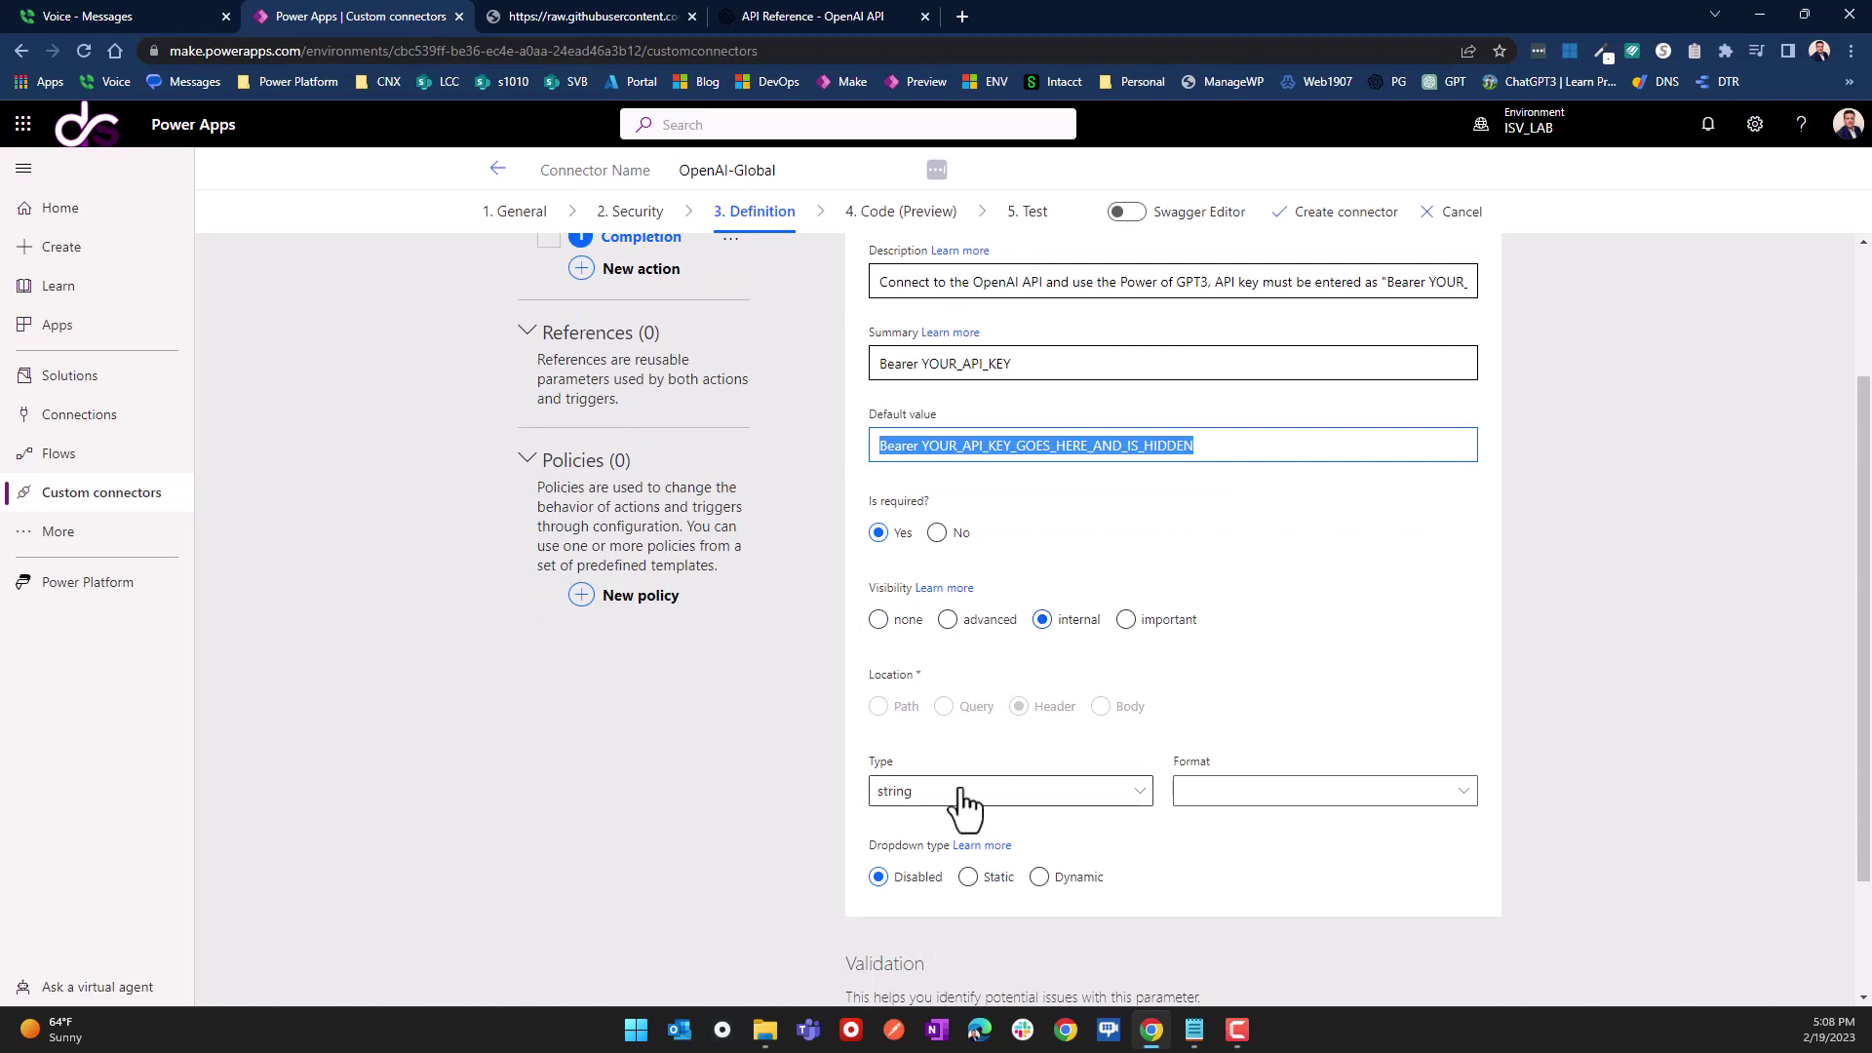
scroll(965, 804, "up", 2)
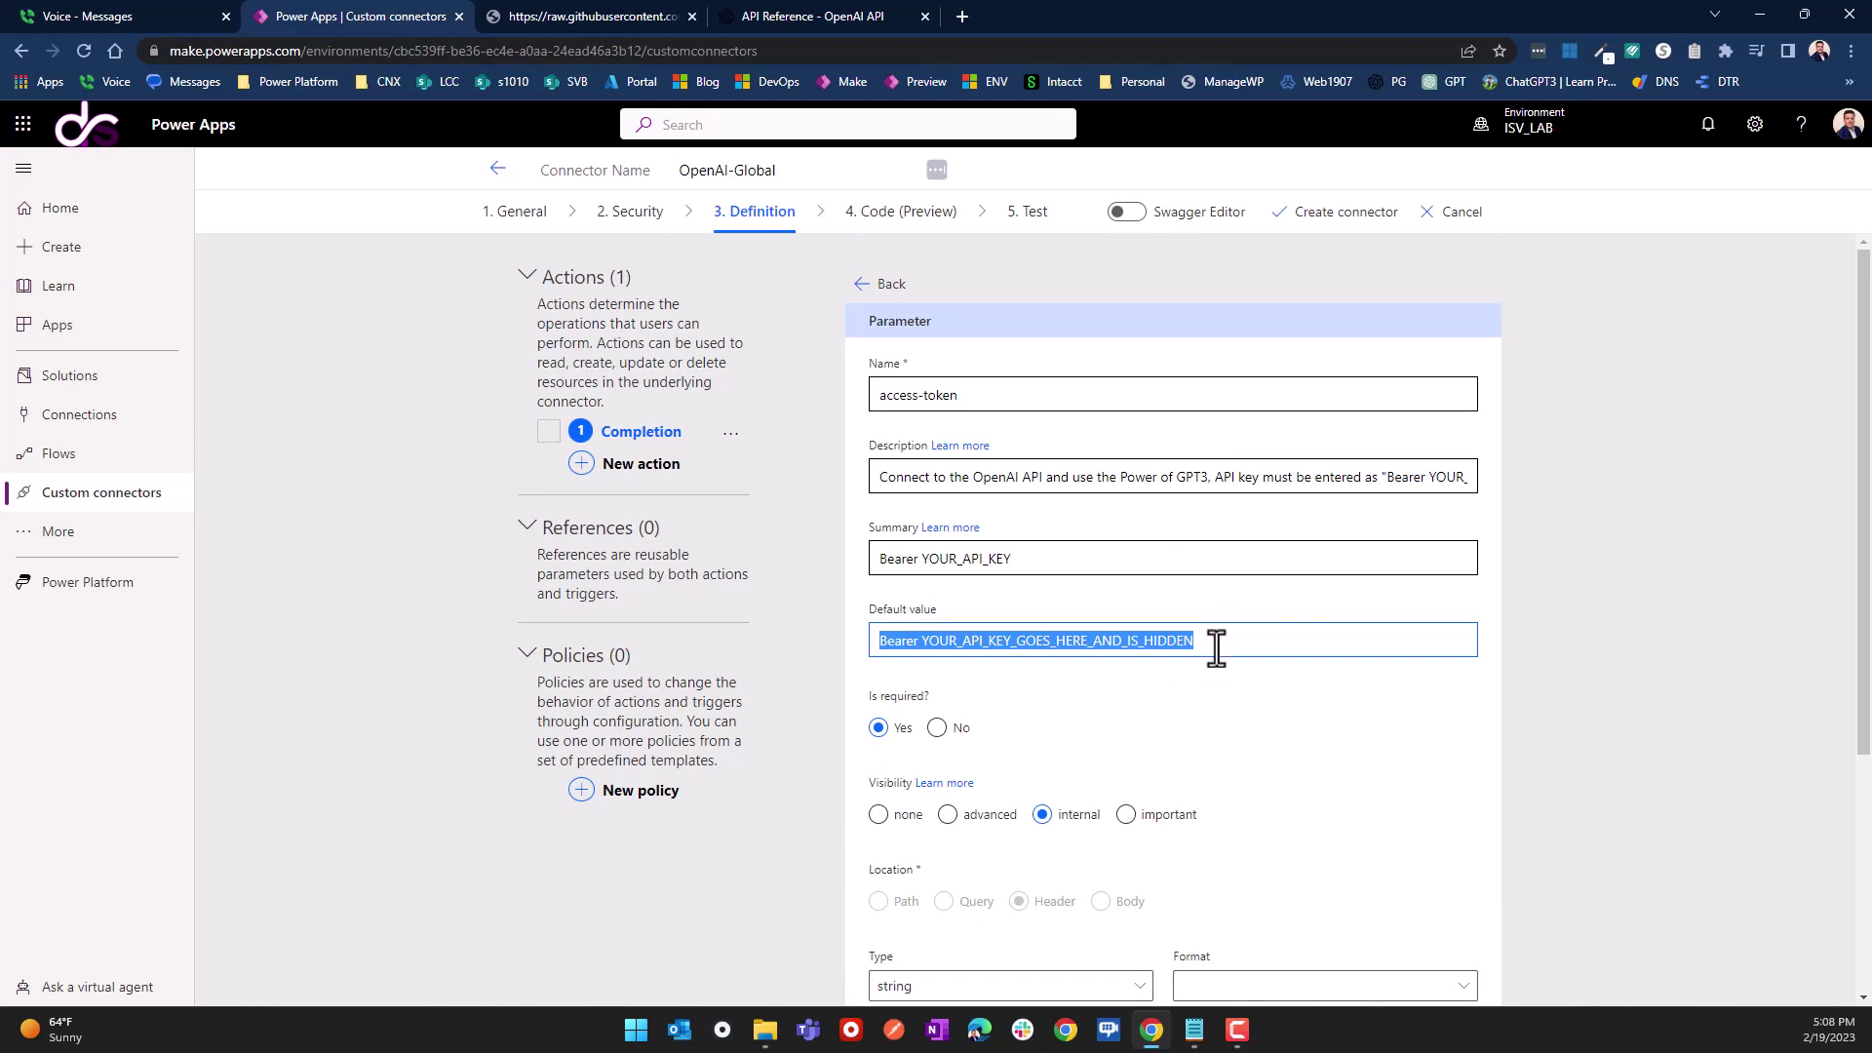
scroll(1212, 683, "down", 3)
scroll(1212, 681, "up", 3)
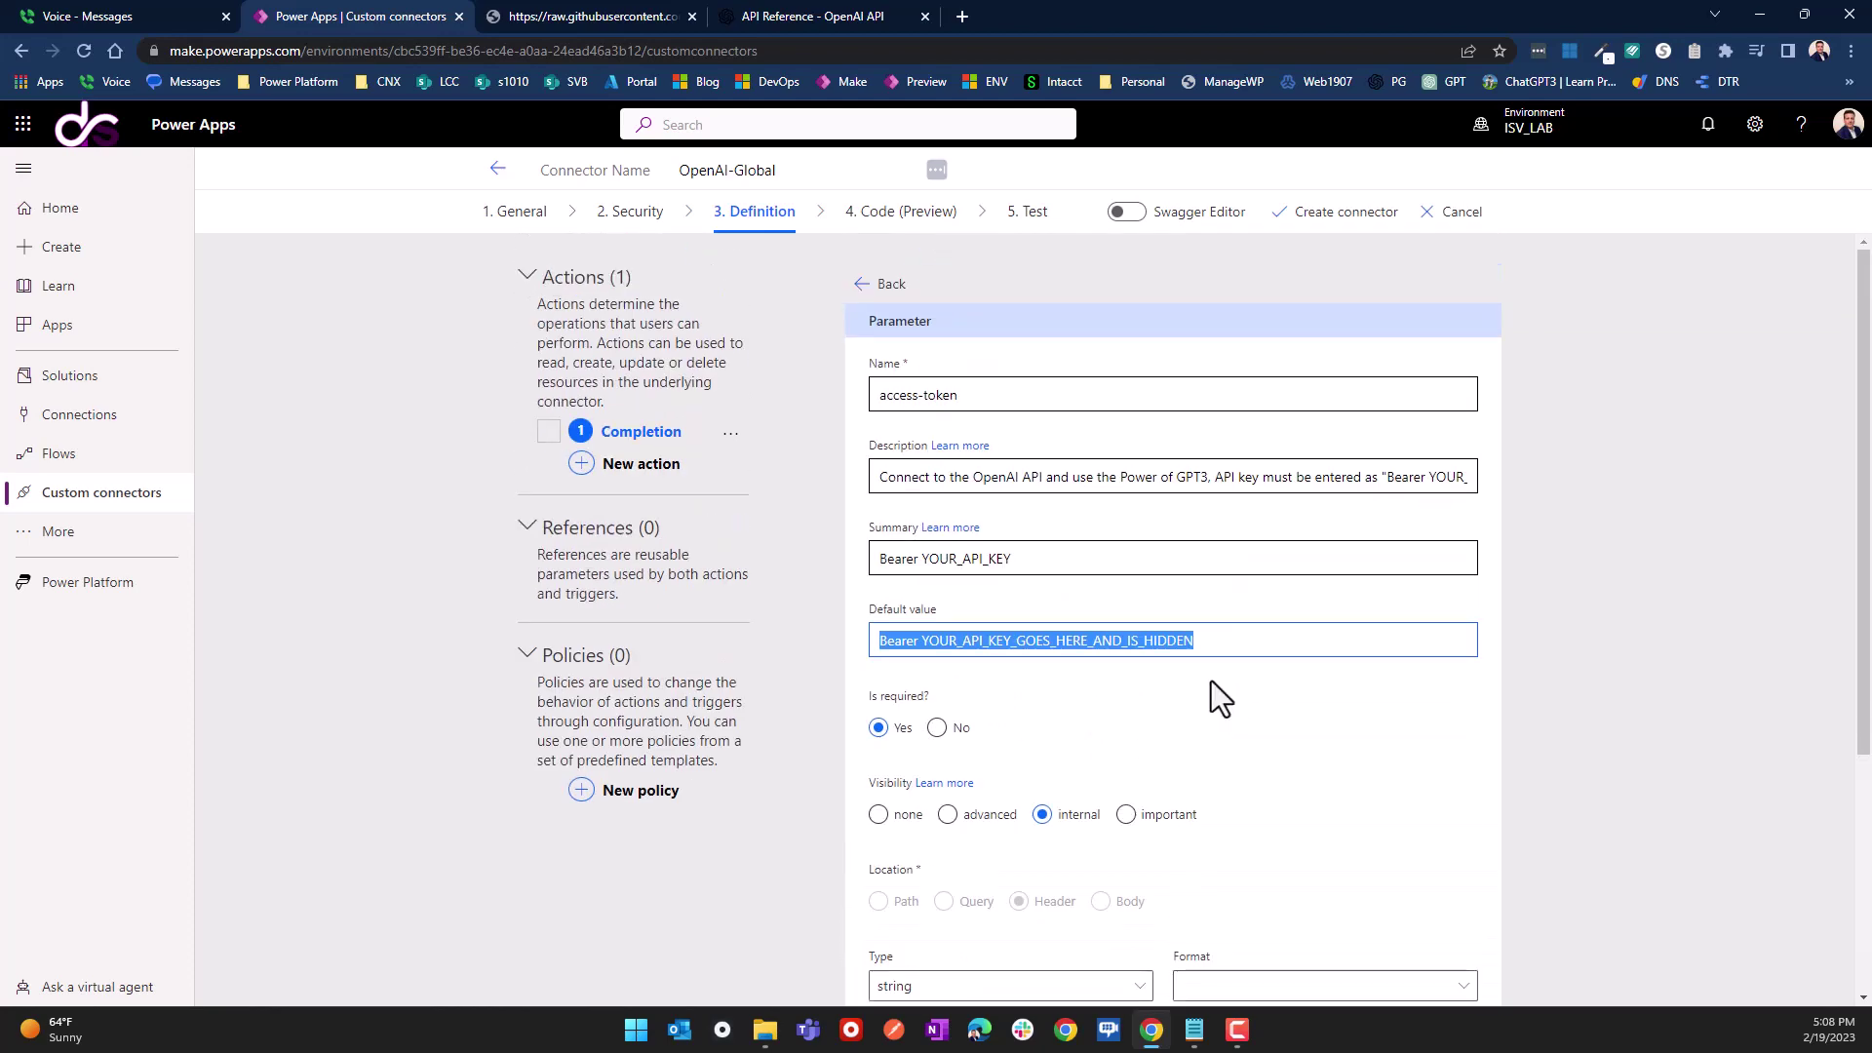
left_click(889, 291)
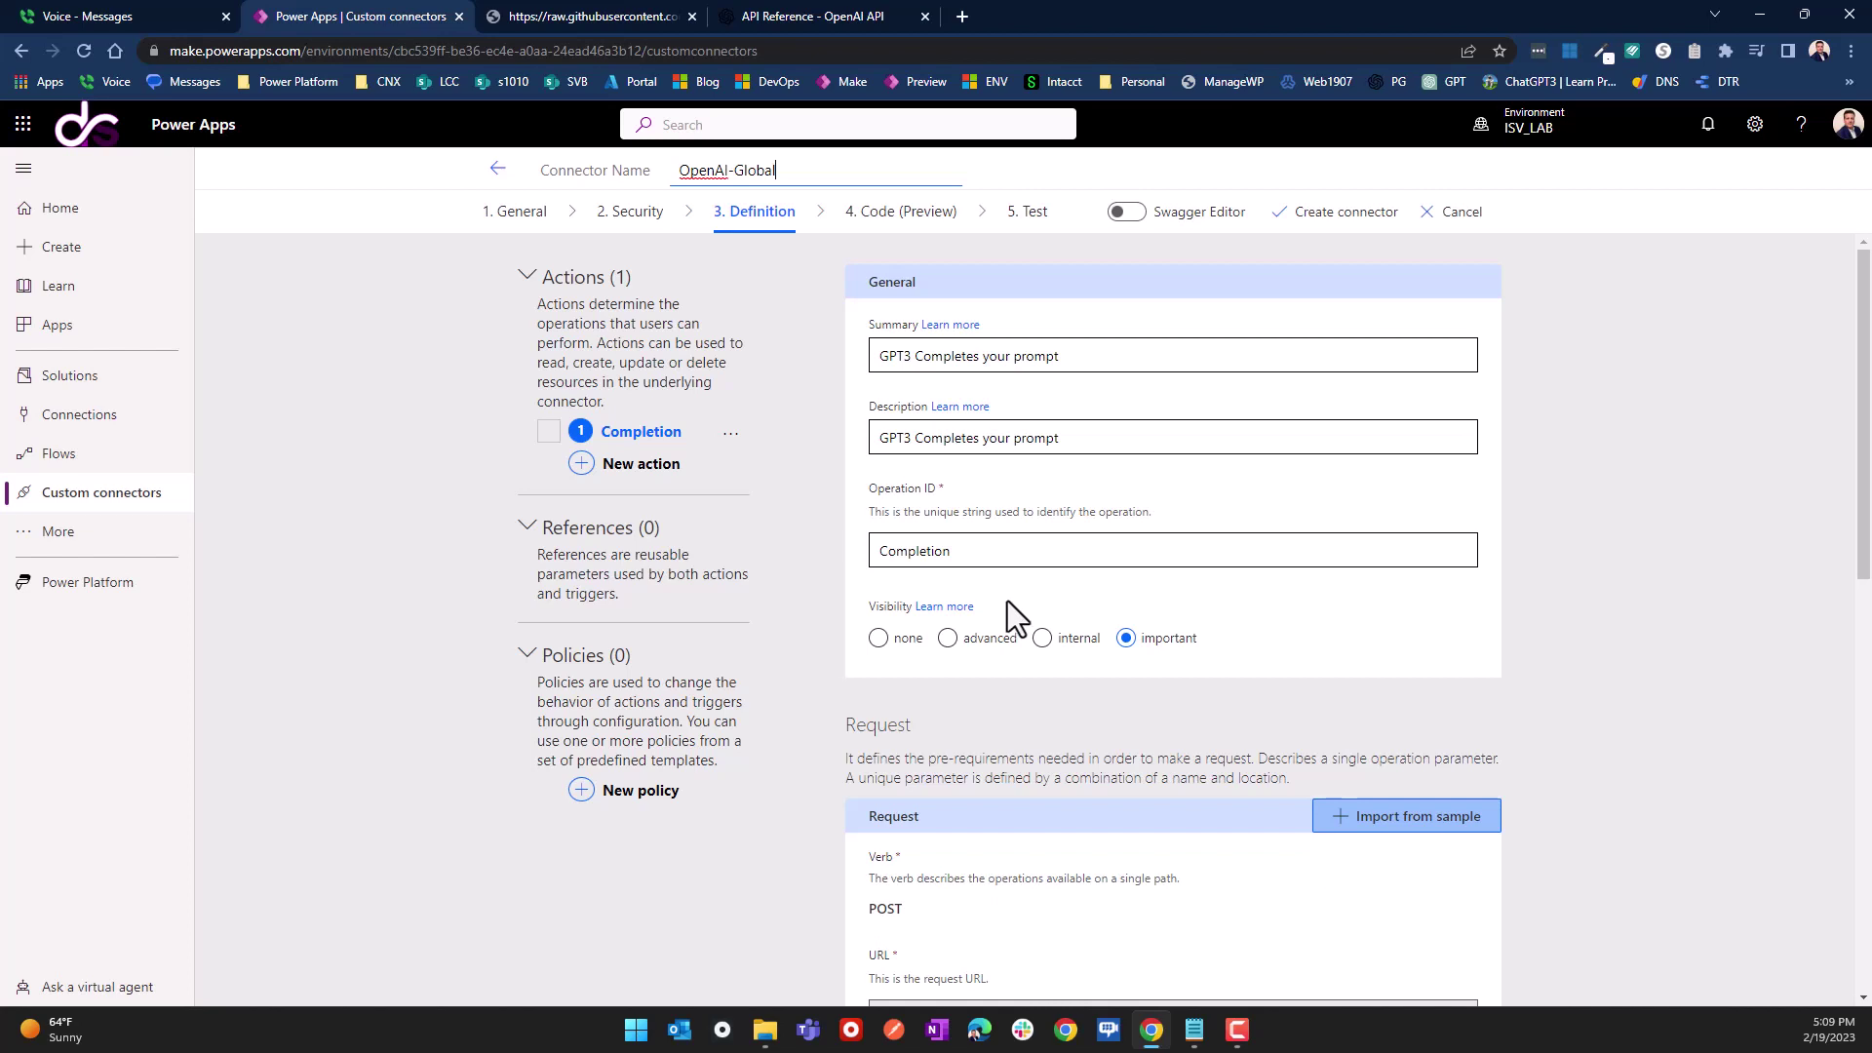
Step: Add a new policy named "Access-token to Authorization", copying the word Authorization from the OpenAI documentation
scroll(778, 712, "down", 2)
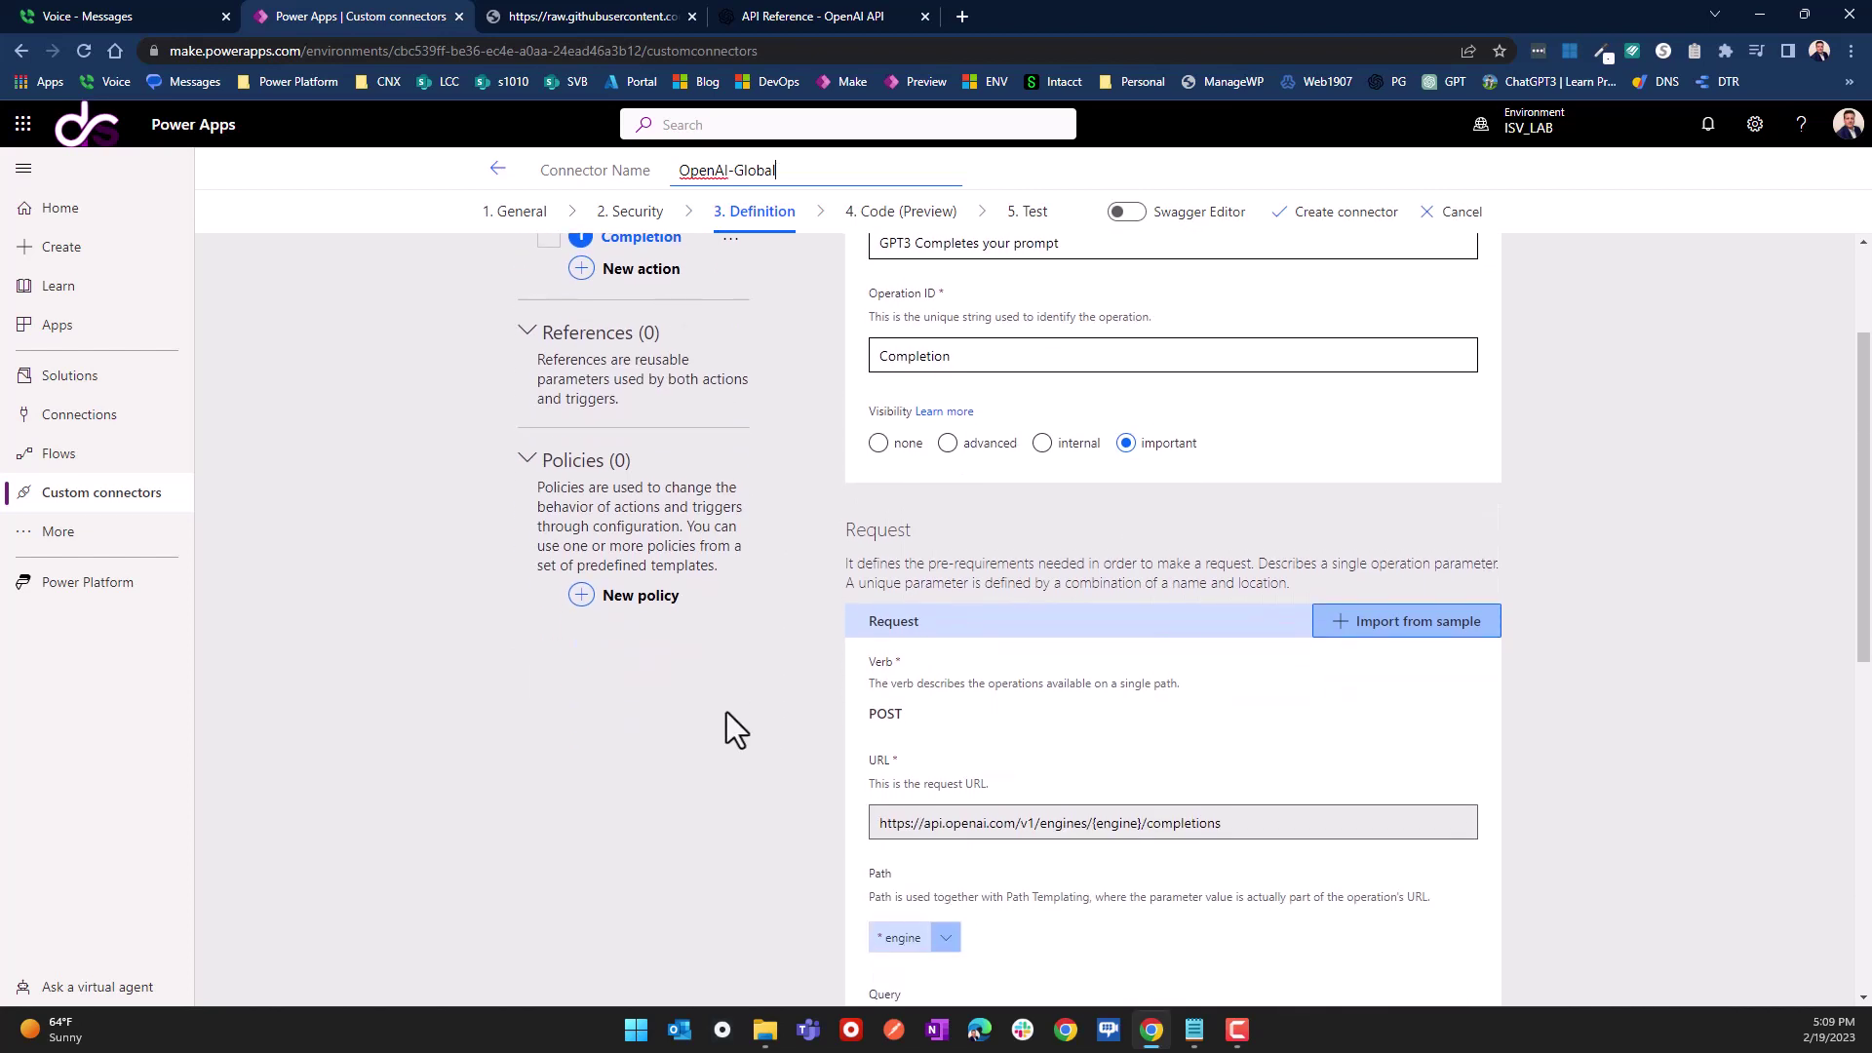
left_click(625, 597)
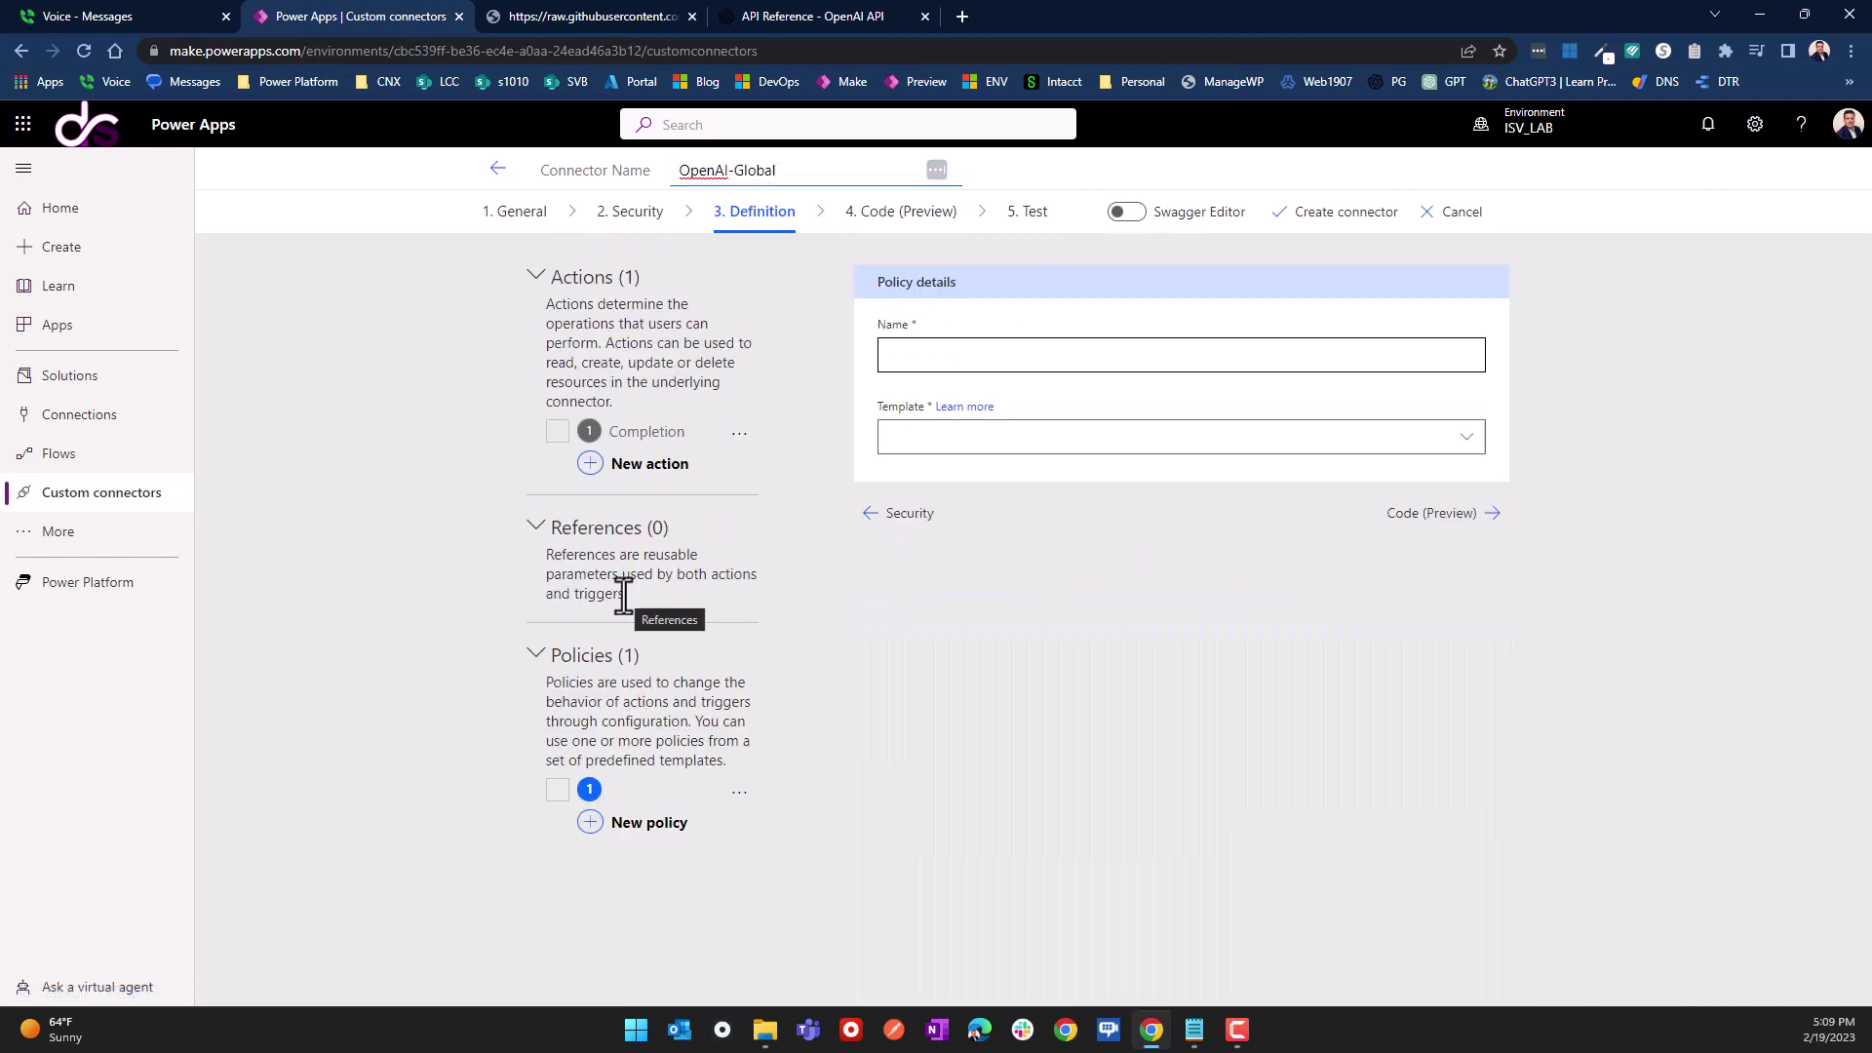
left_click(938, 369)
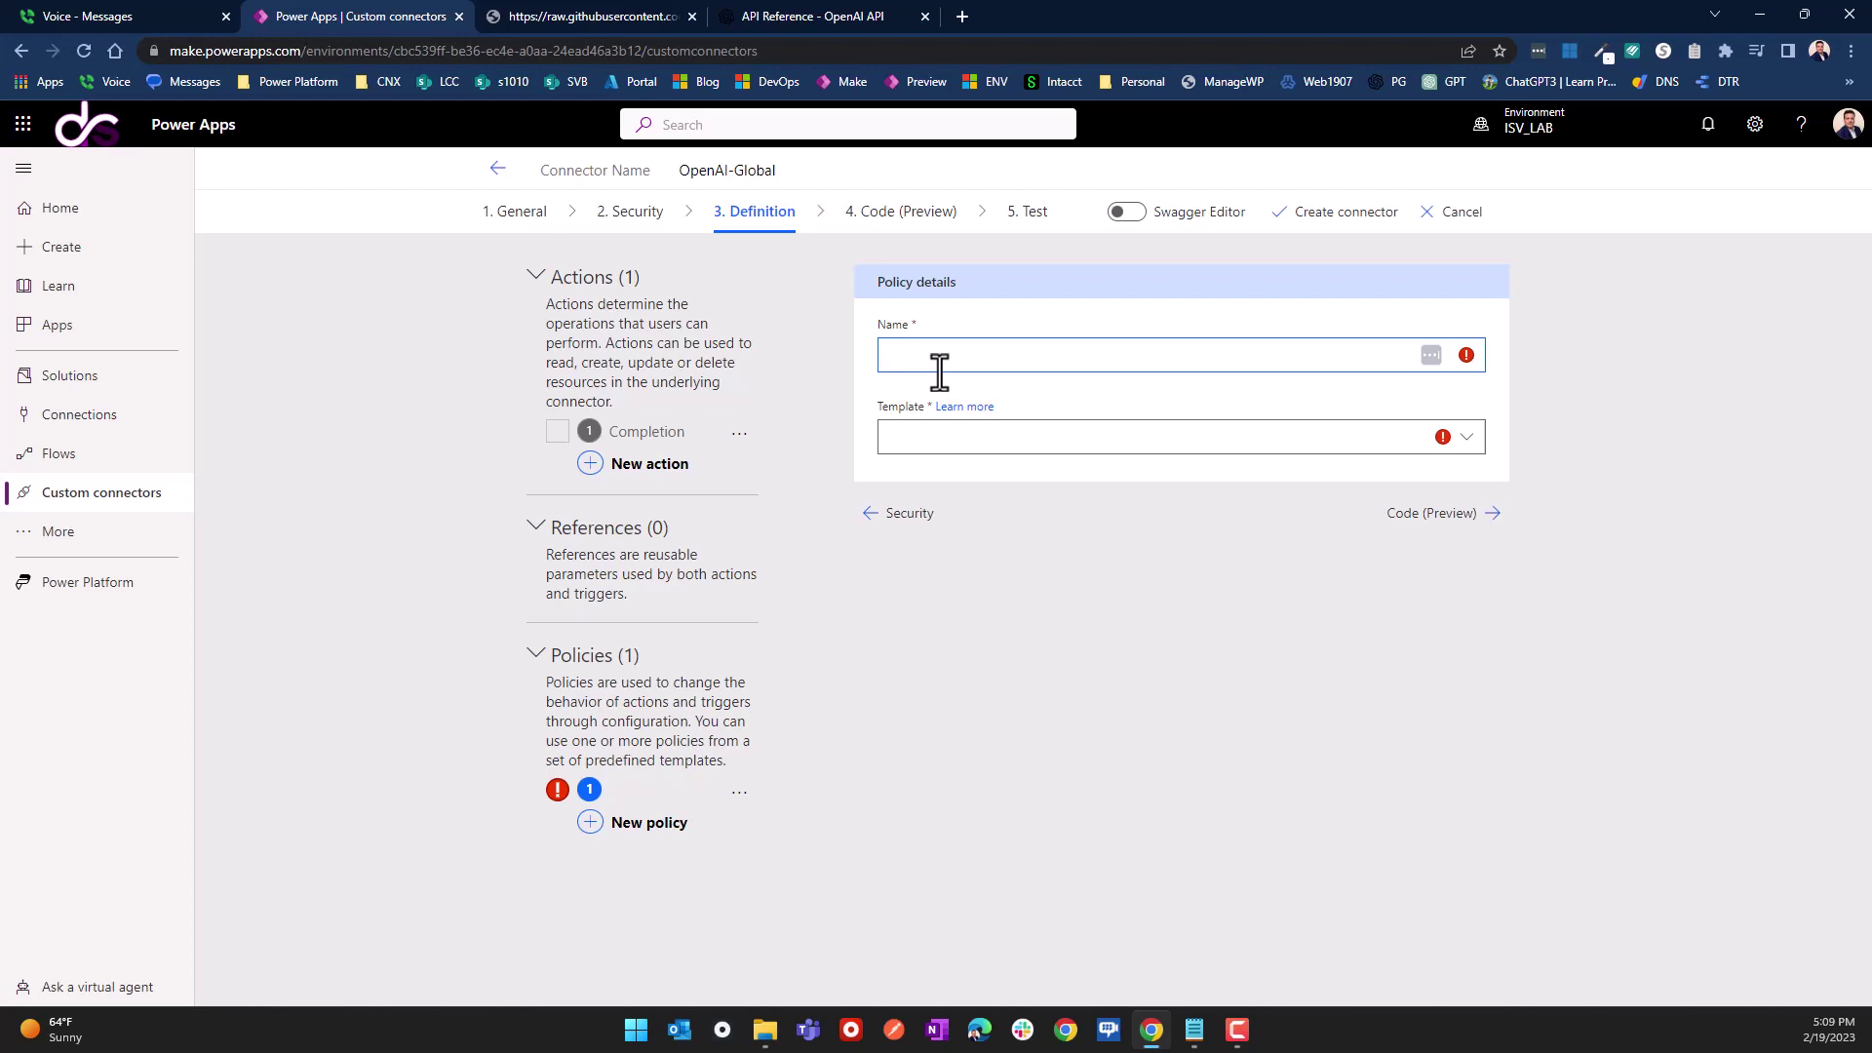
key("ctrl+v")
key("ctrl+a")
key("BackSpace")
left_click(818, 21)
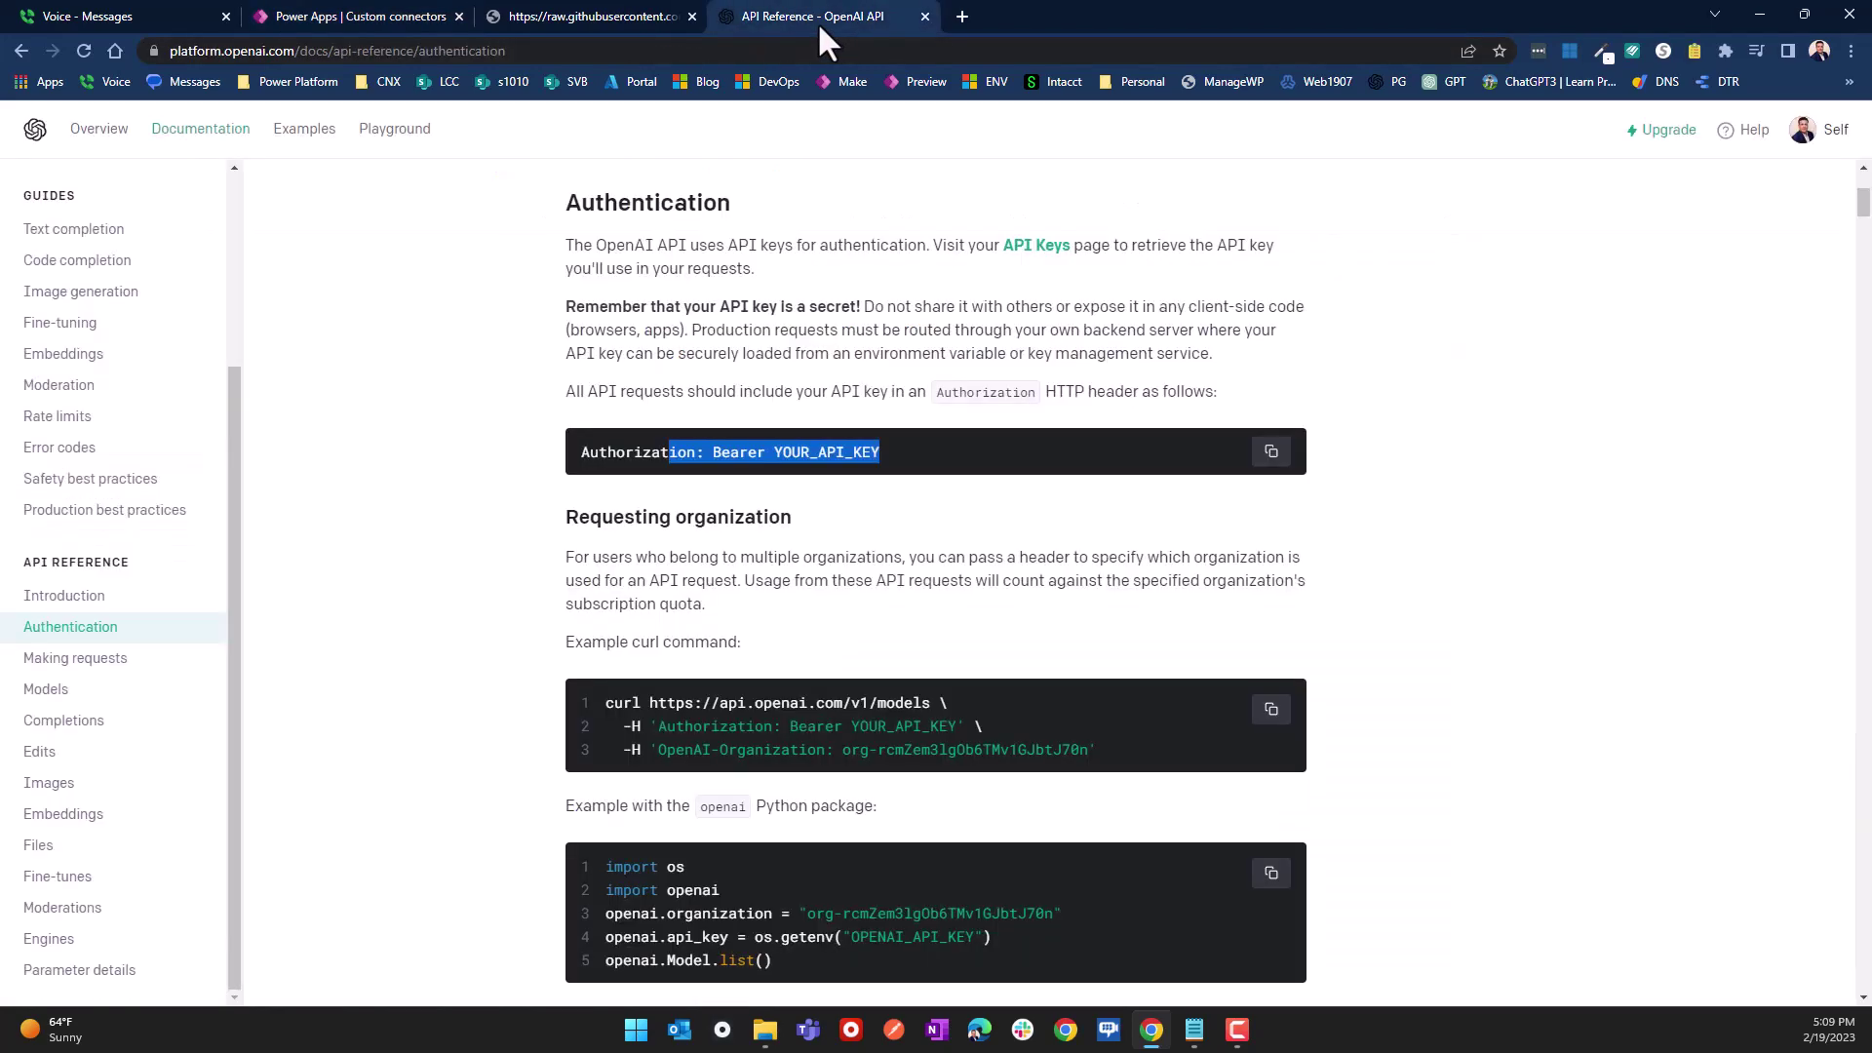
double_click(628, 464)
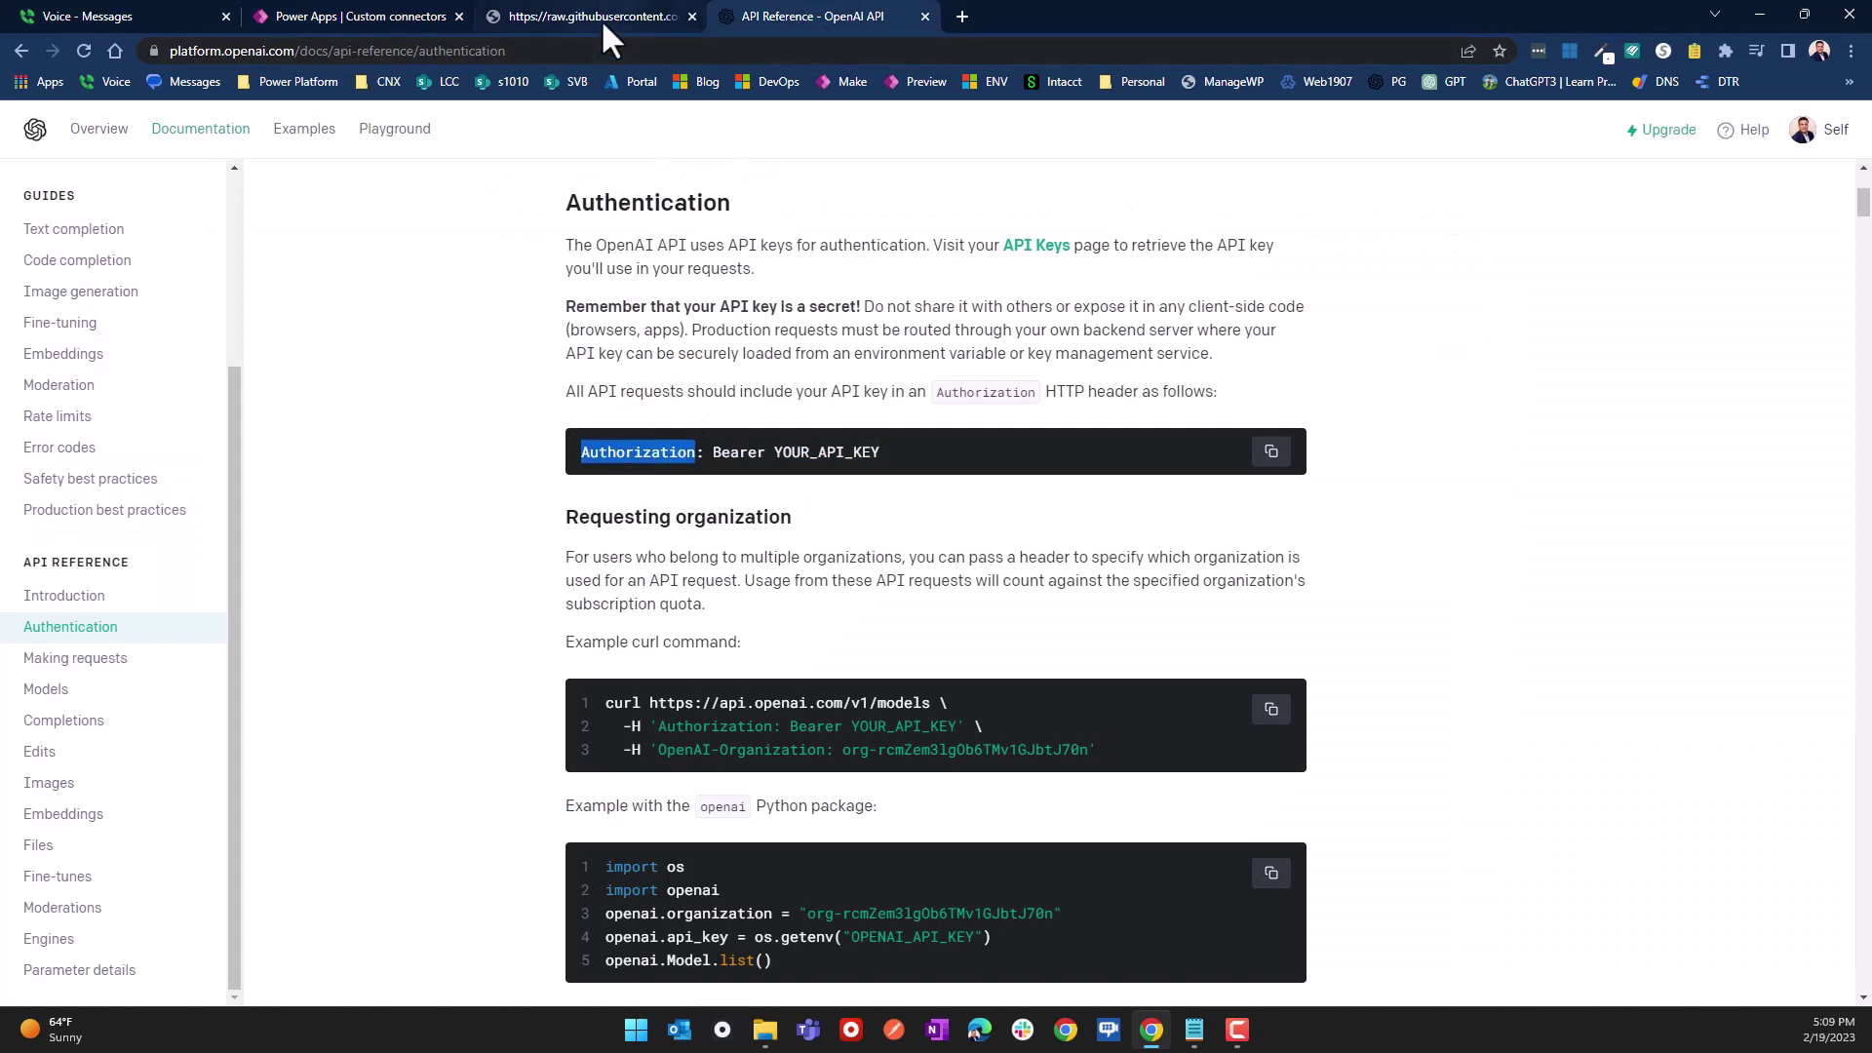
left_click(266, 16)
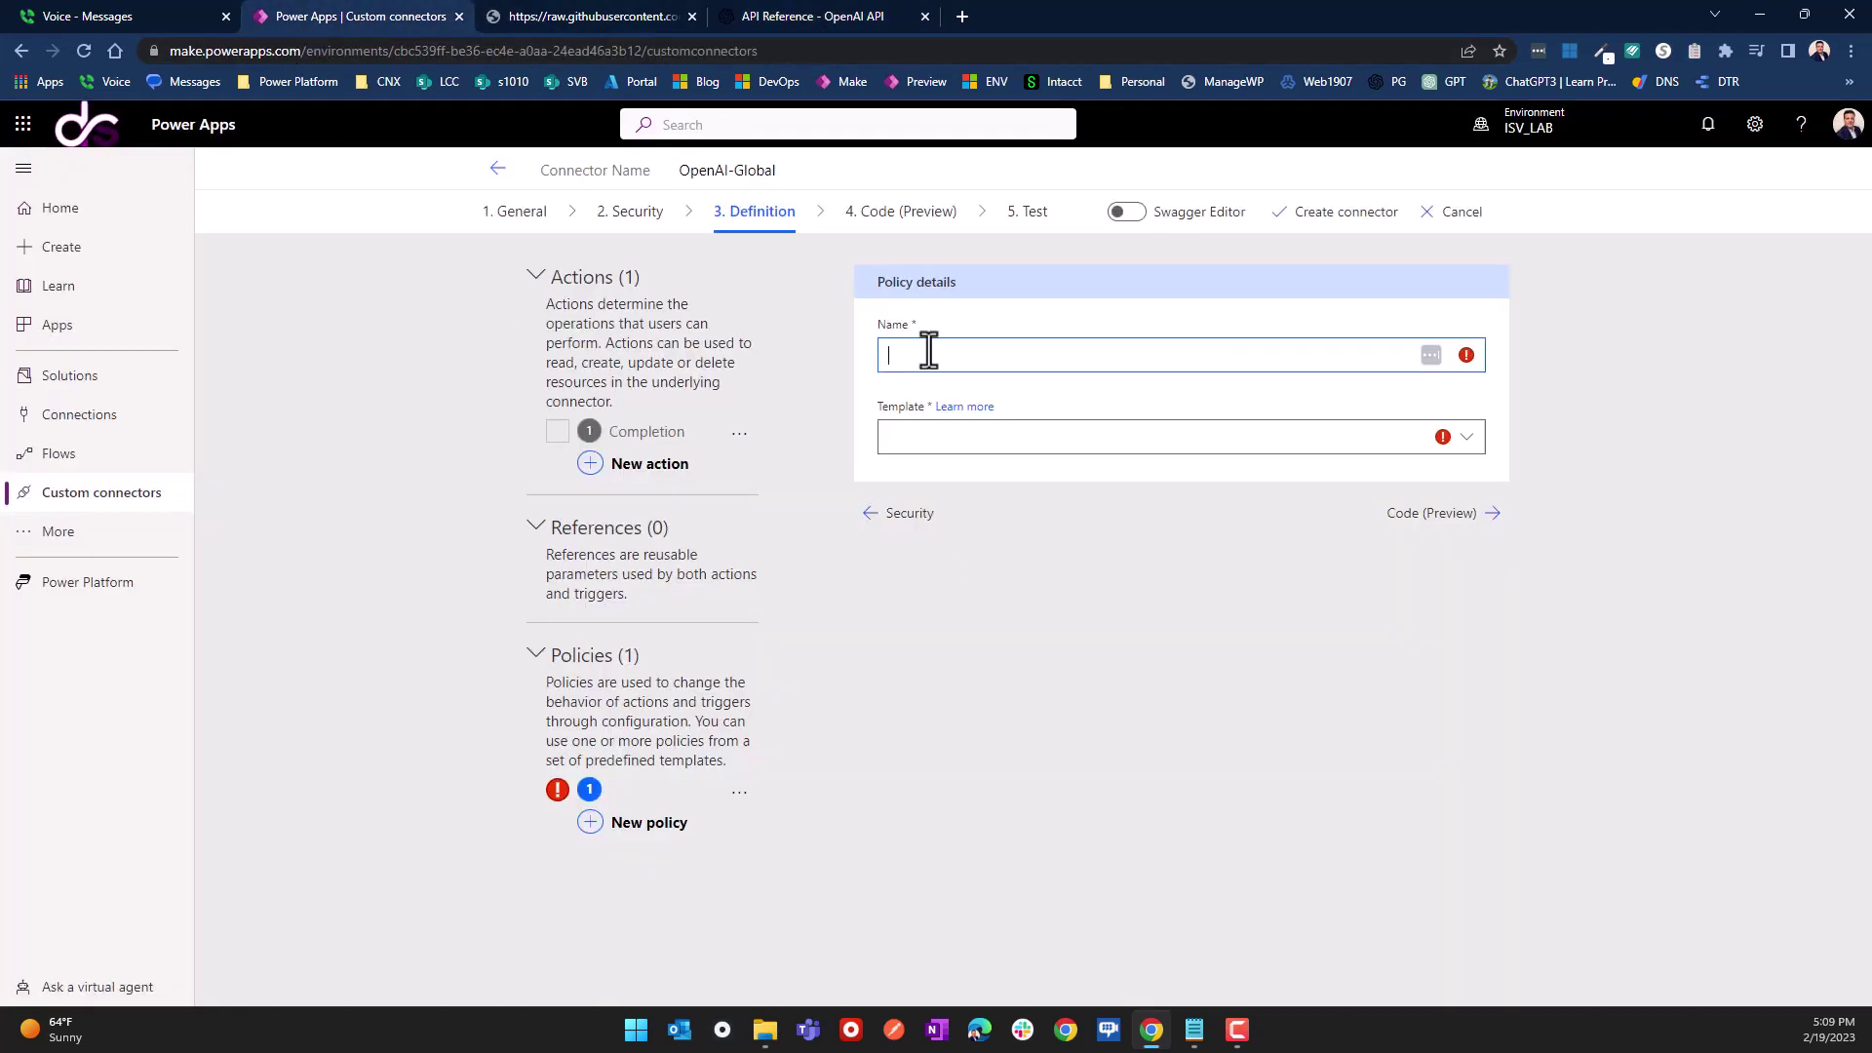
type("Access-token to")
key("ctrl+v")
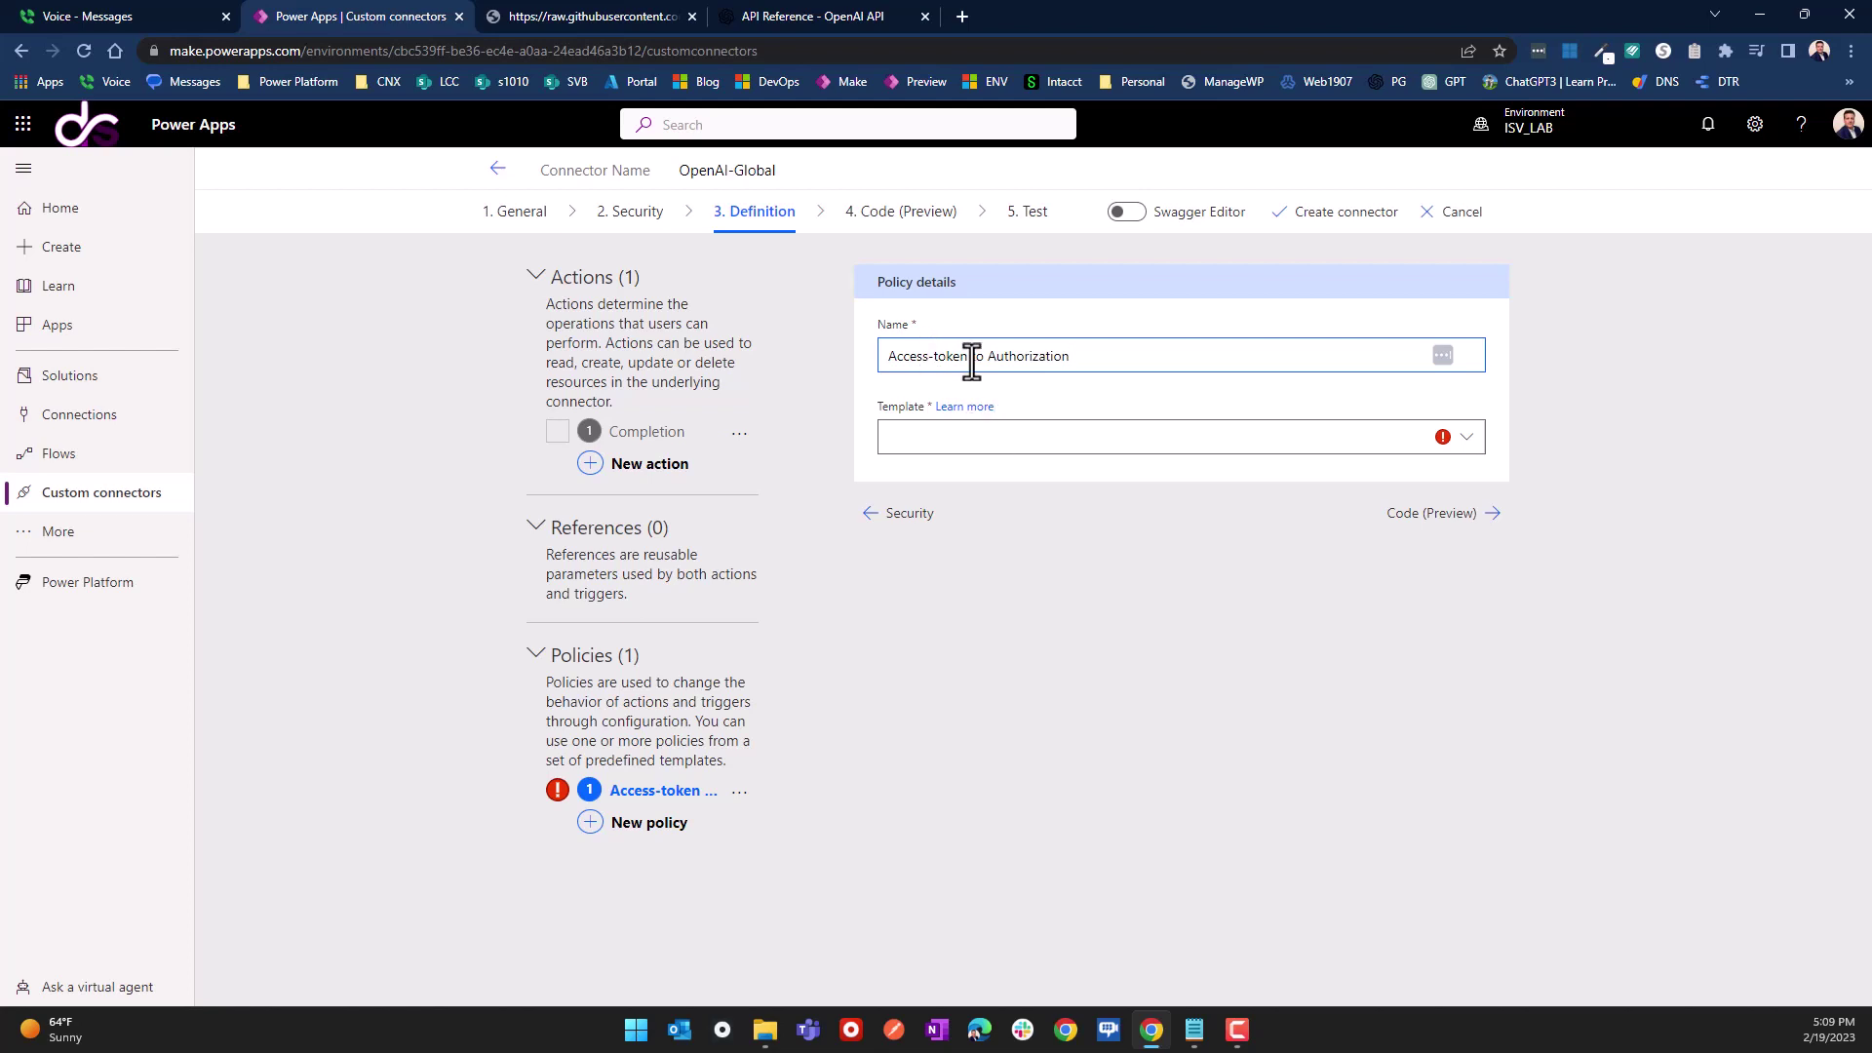
Step: Copy Authorization from the policy name, choose the Set HTTP header template, and apply the policy to the Completion operation
left_click_drag(968, 356, 886, 371)
double_click(1030, 357)
key("ctrl+c")
left_click(970, 444)
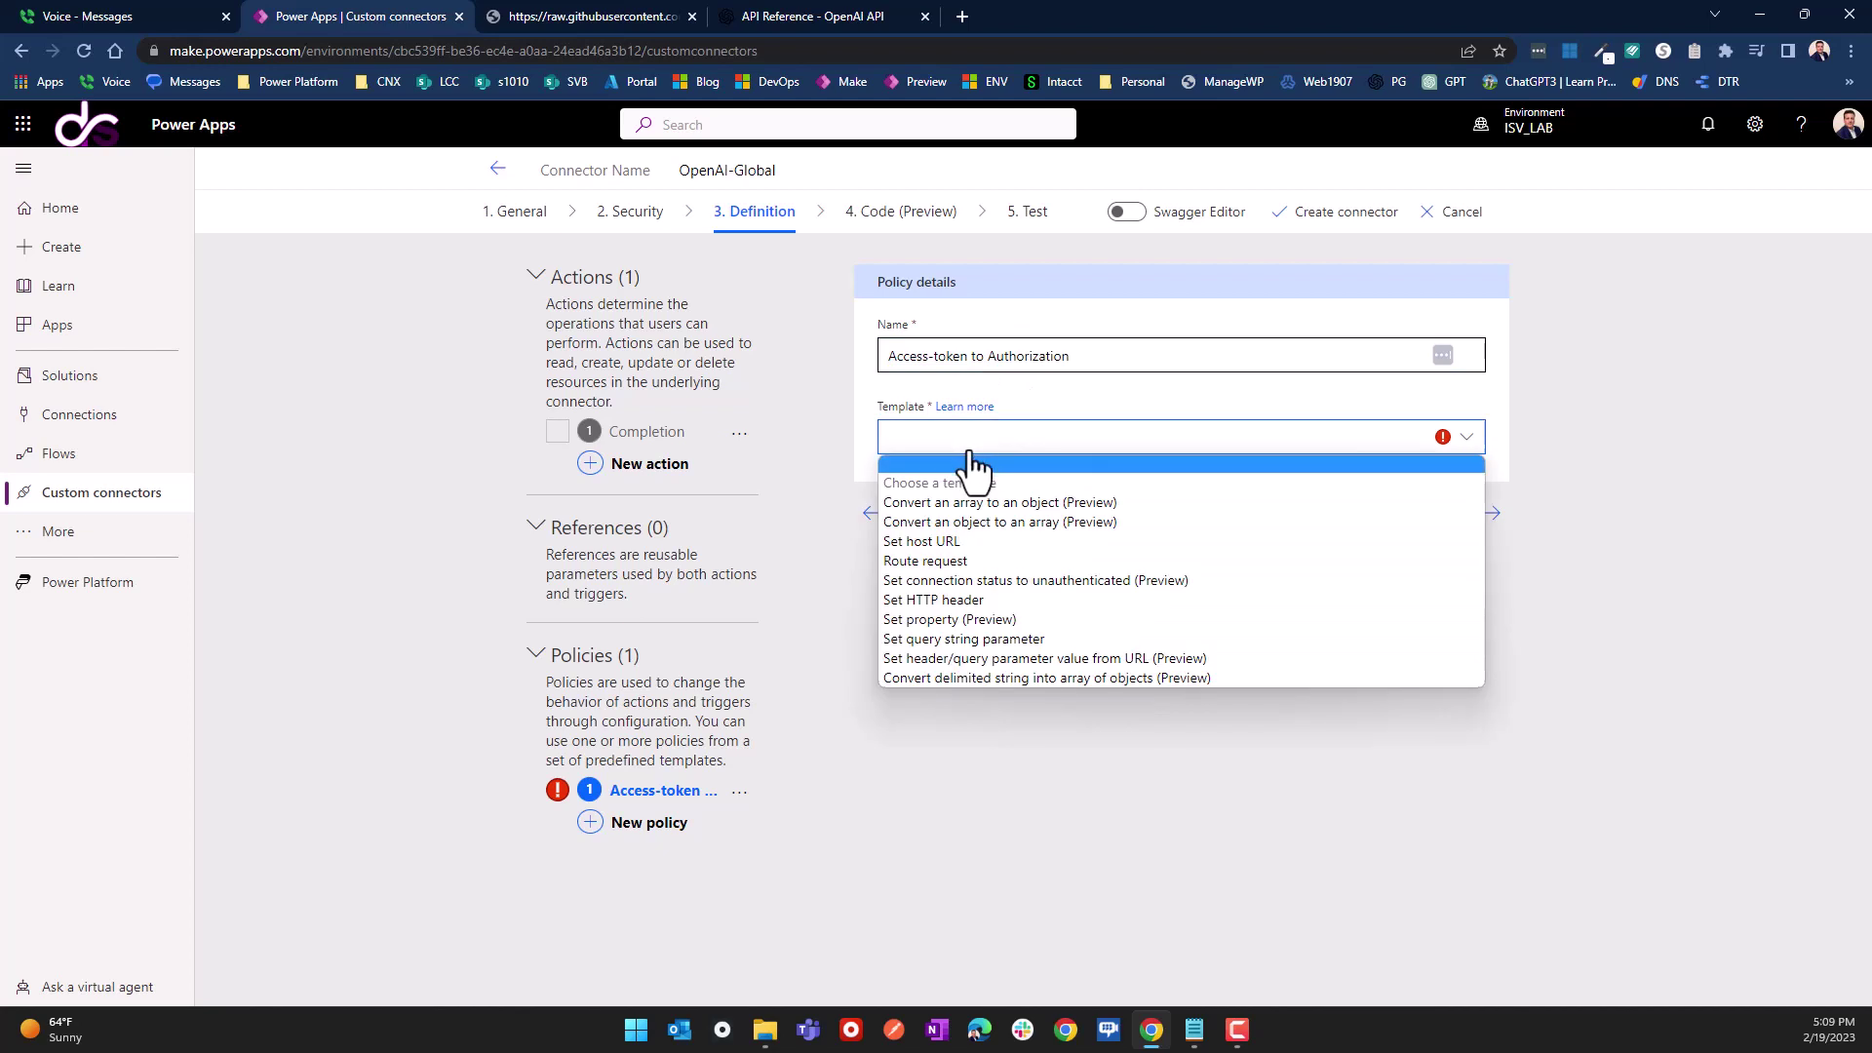
left_click(924, 605)
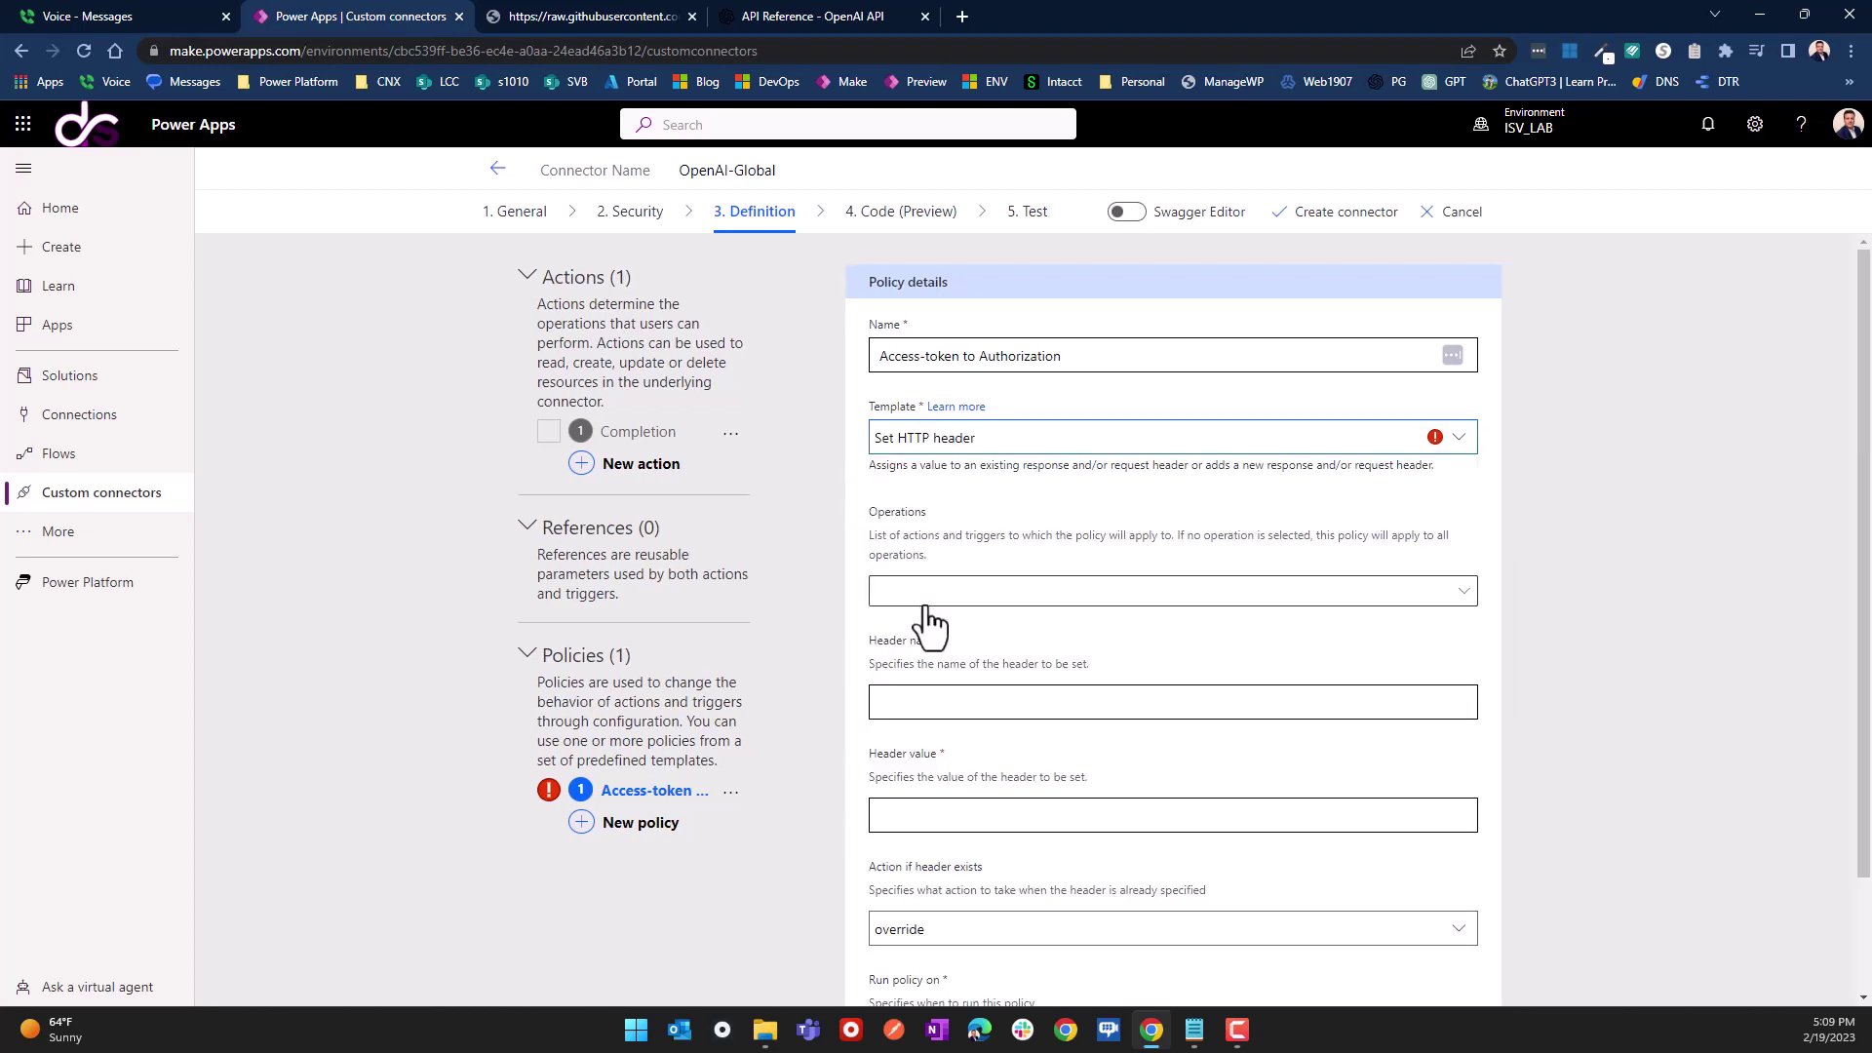
left_click(1029, 593)
left_click(934, 671)
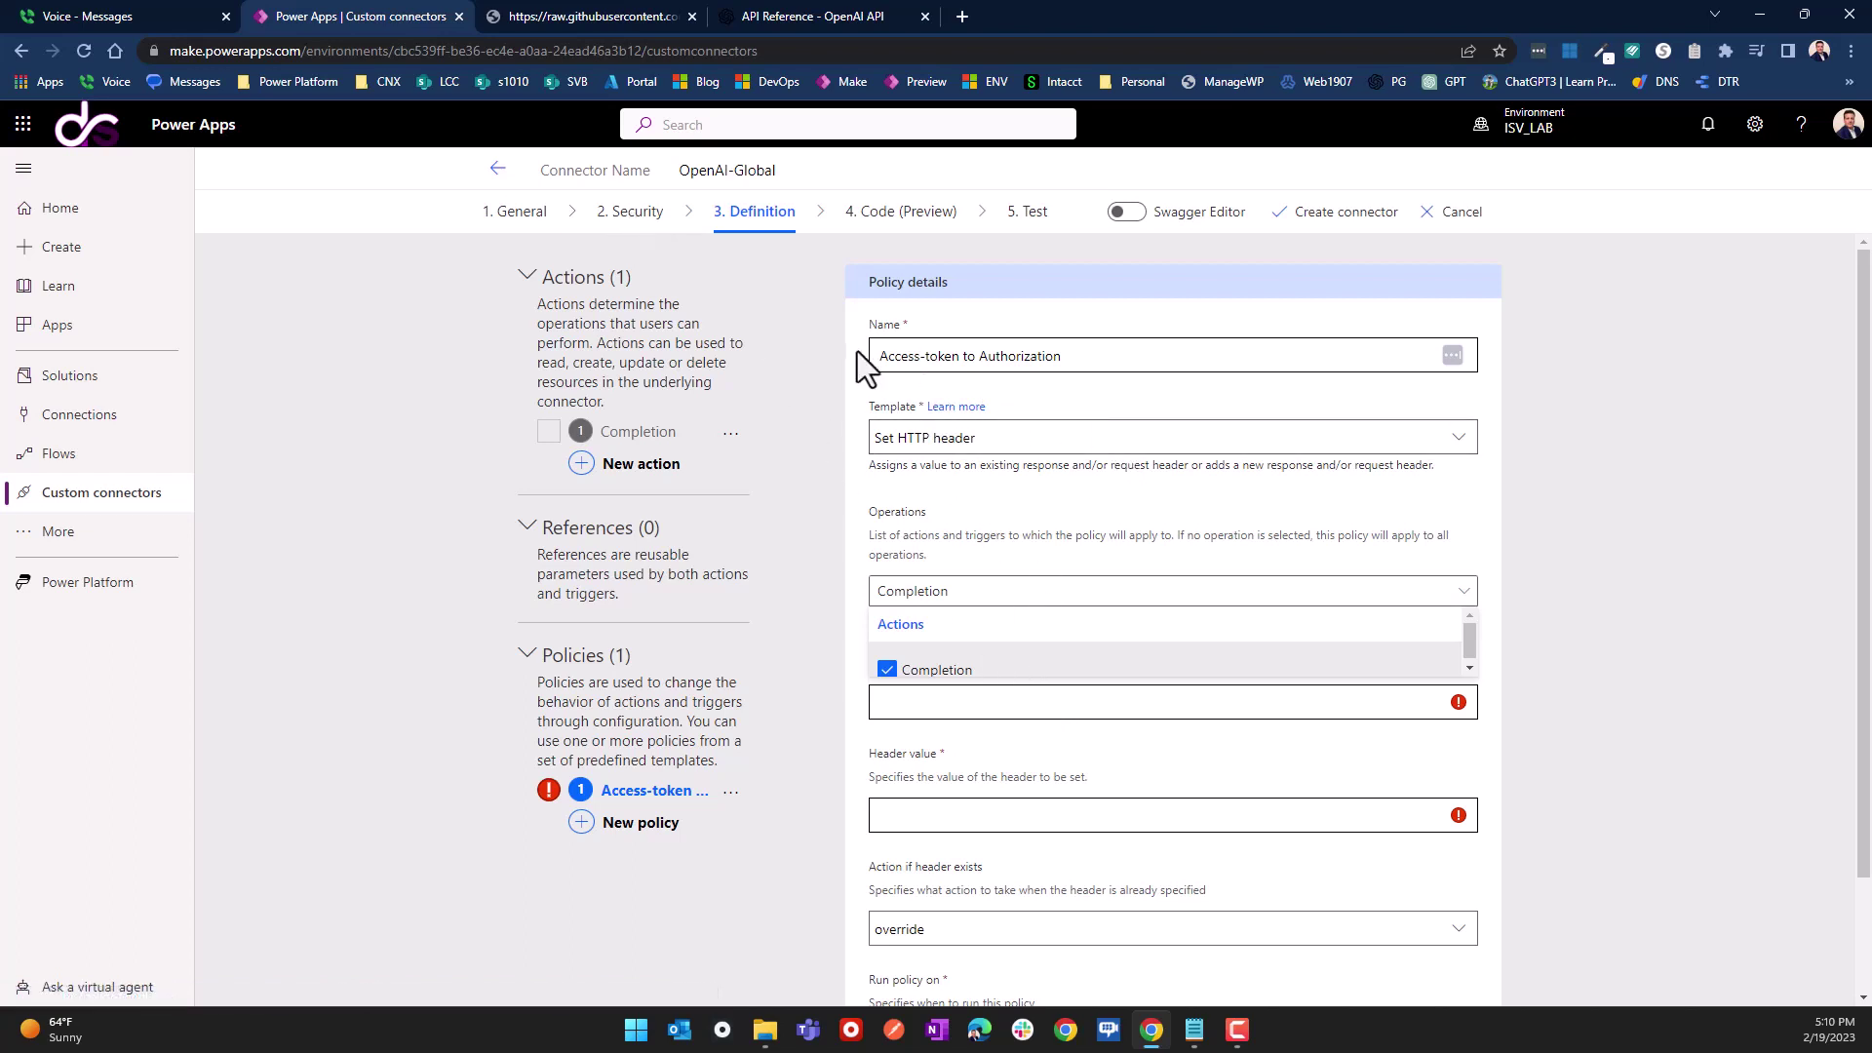
left_click(957, 711)
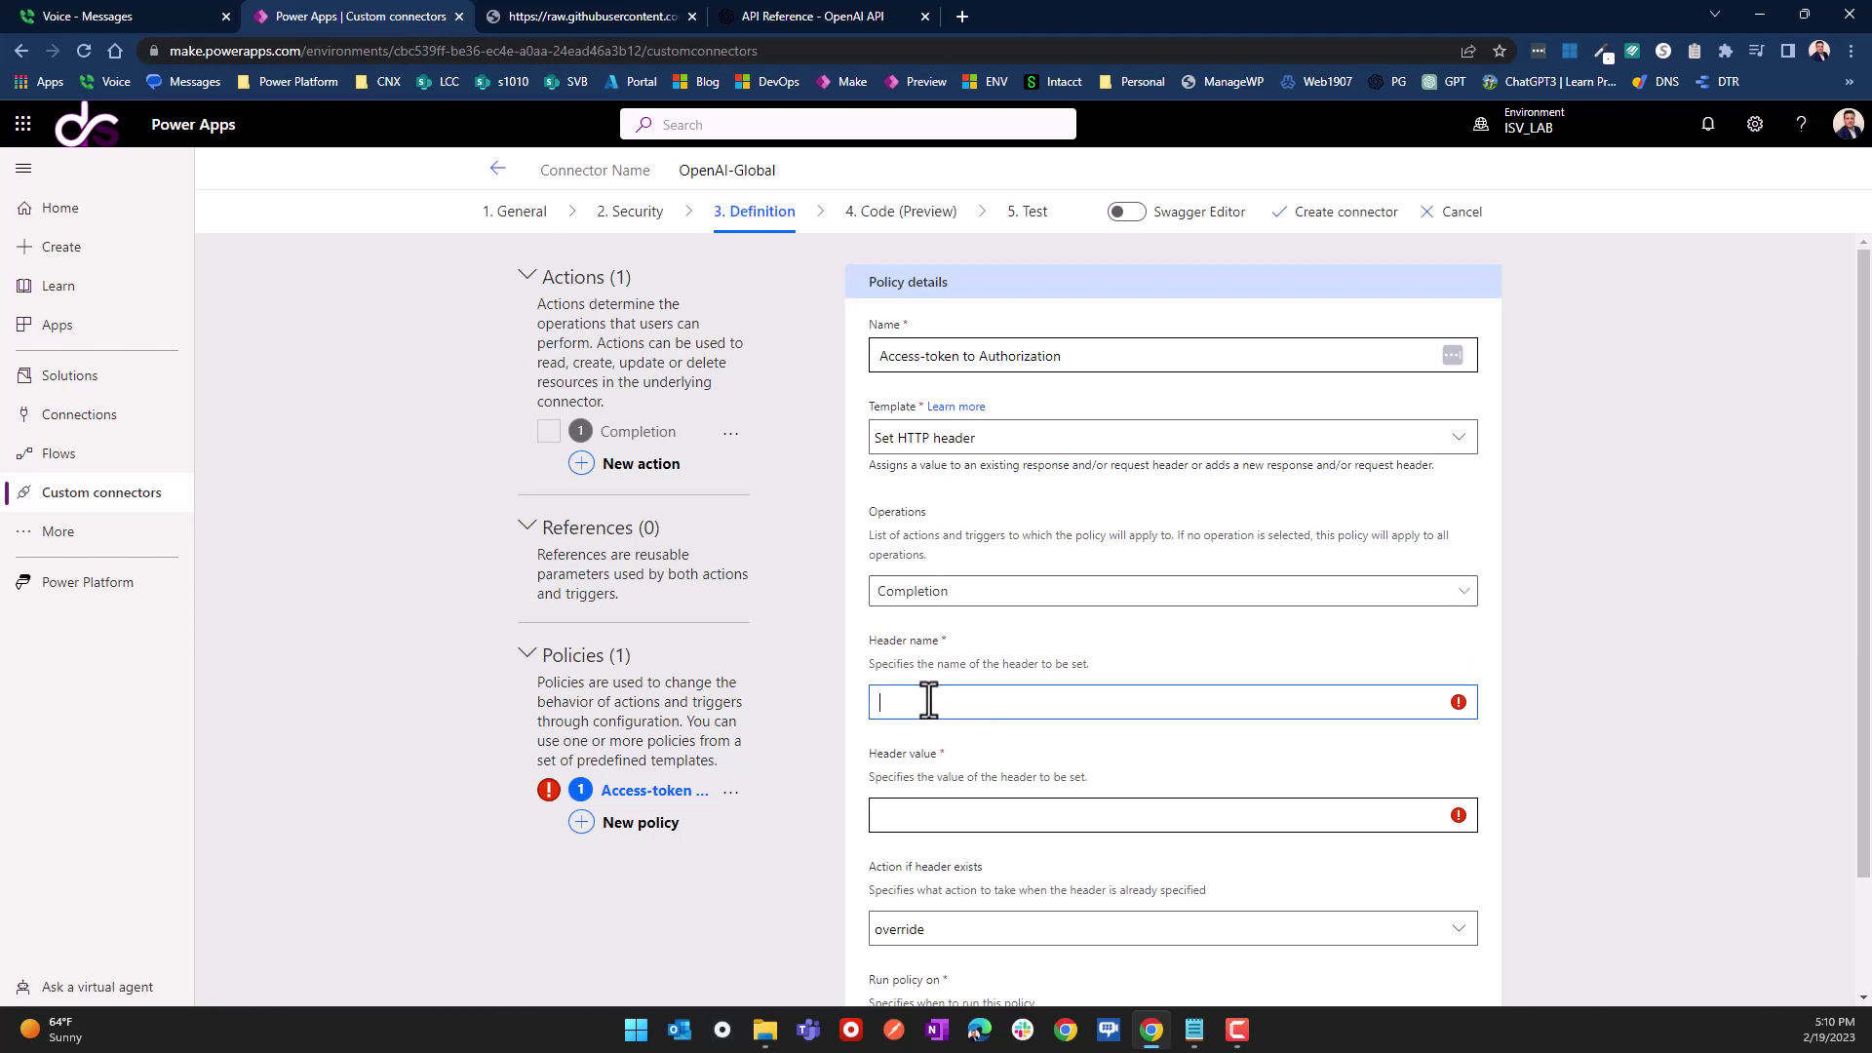
key("ctrl+v")
left_click(933, 819)
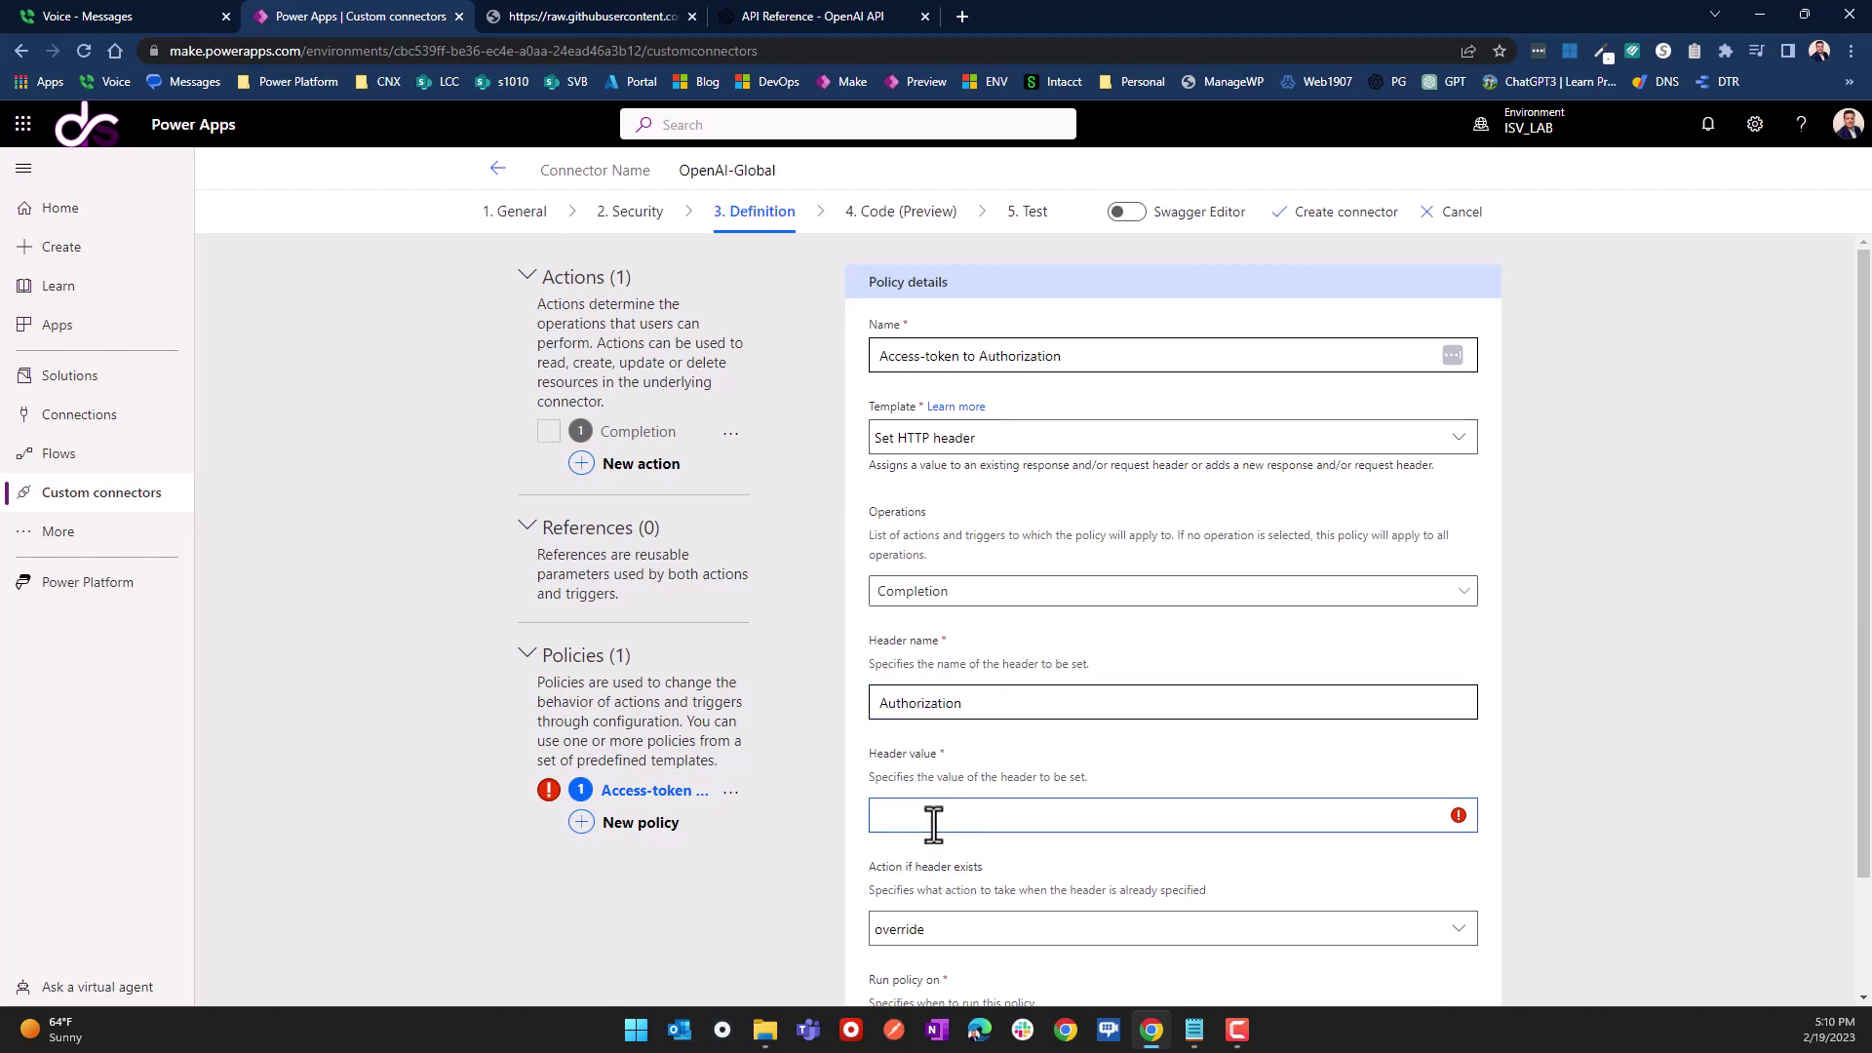
left_click_drag(1015, 719, 782, 717)
key("ctrl+c")
left_click(916, 820)
key("ctrl+v")
double_click(917, 819)
type("@access-token")
type("headers()")
key("BackSpace")
key("Left")
type("'")
Step: Keep override as the policy's action for an existing header and set the policy to run on Request
scroll(1019, 822, "down", 1)
scroll(1024, 823, "down", 1)
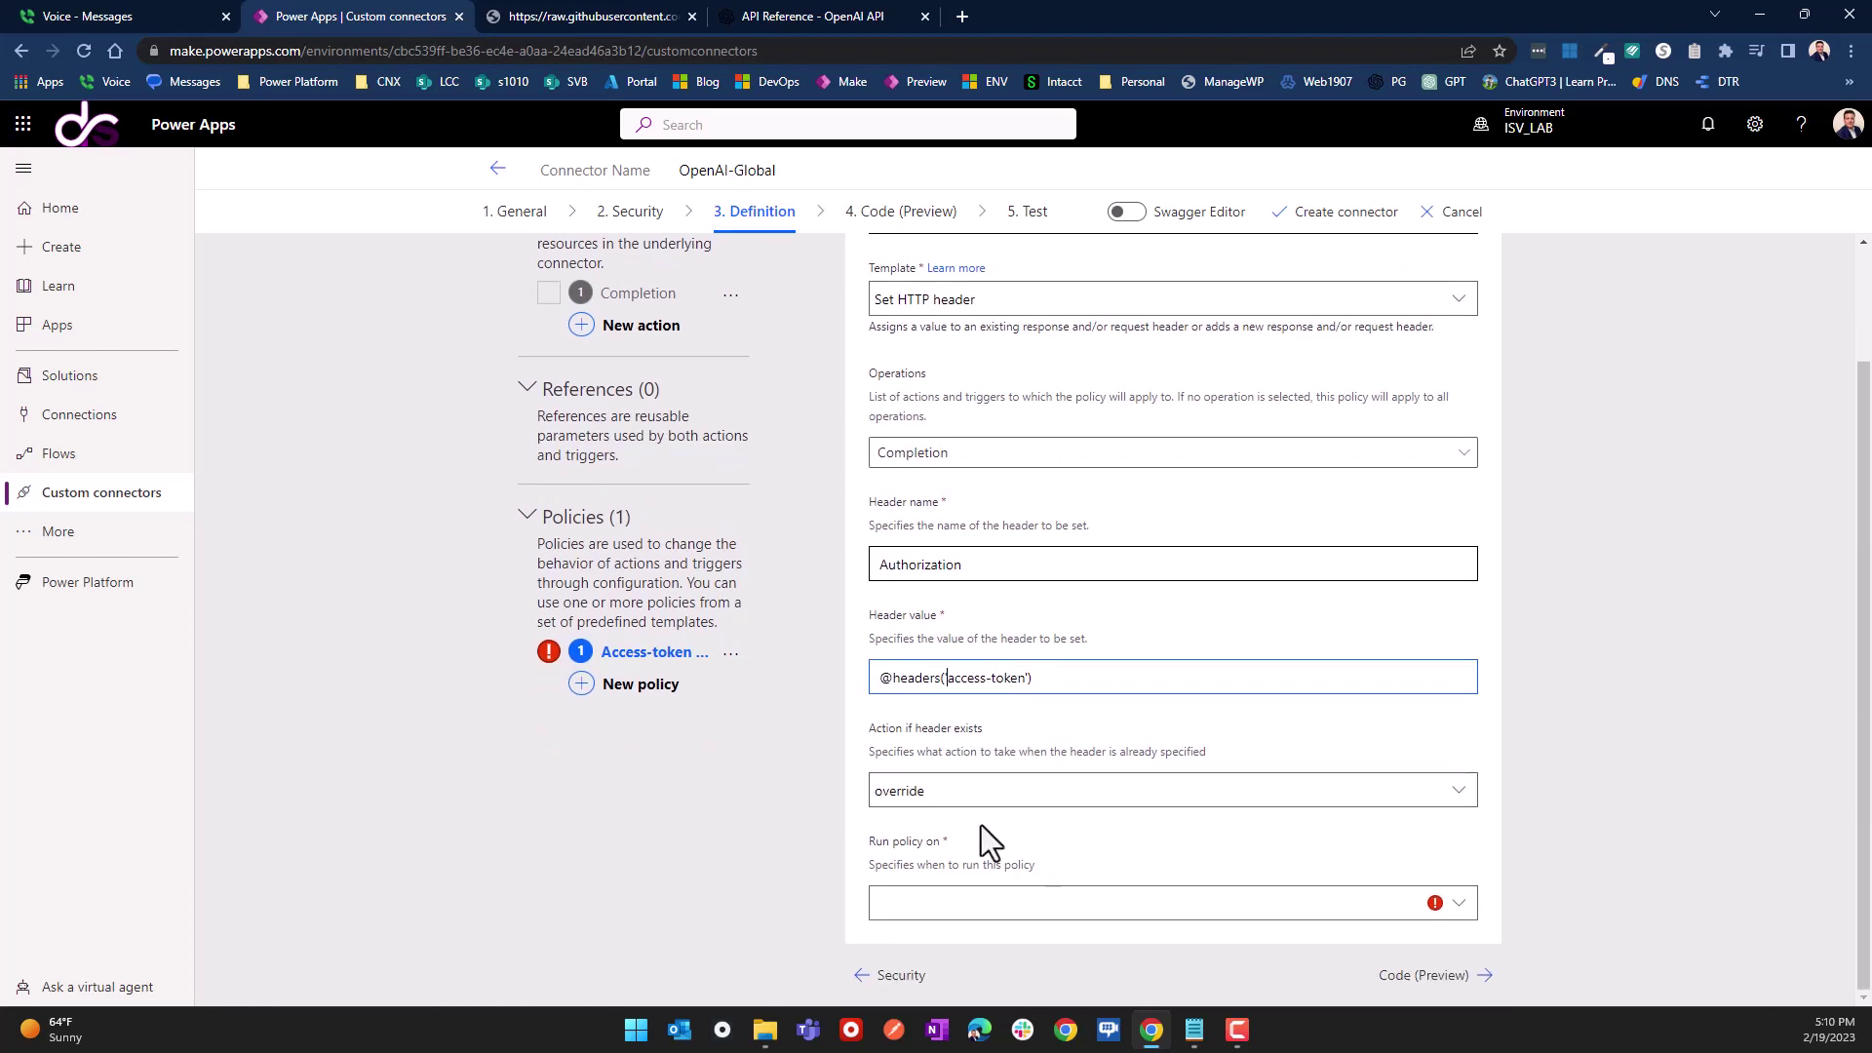
left_click(927, 802)
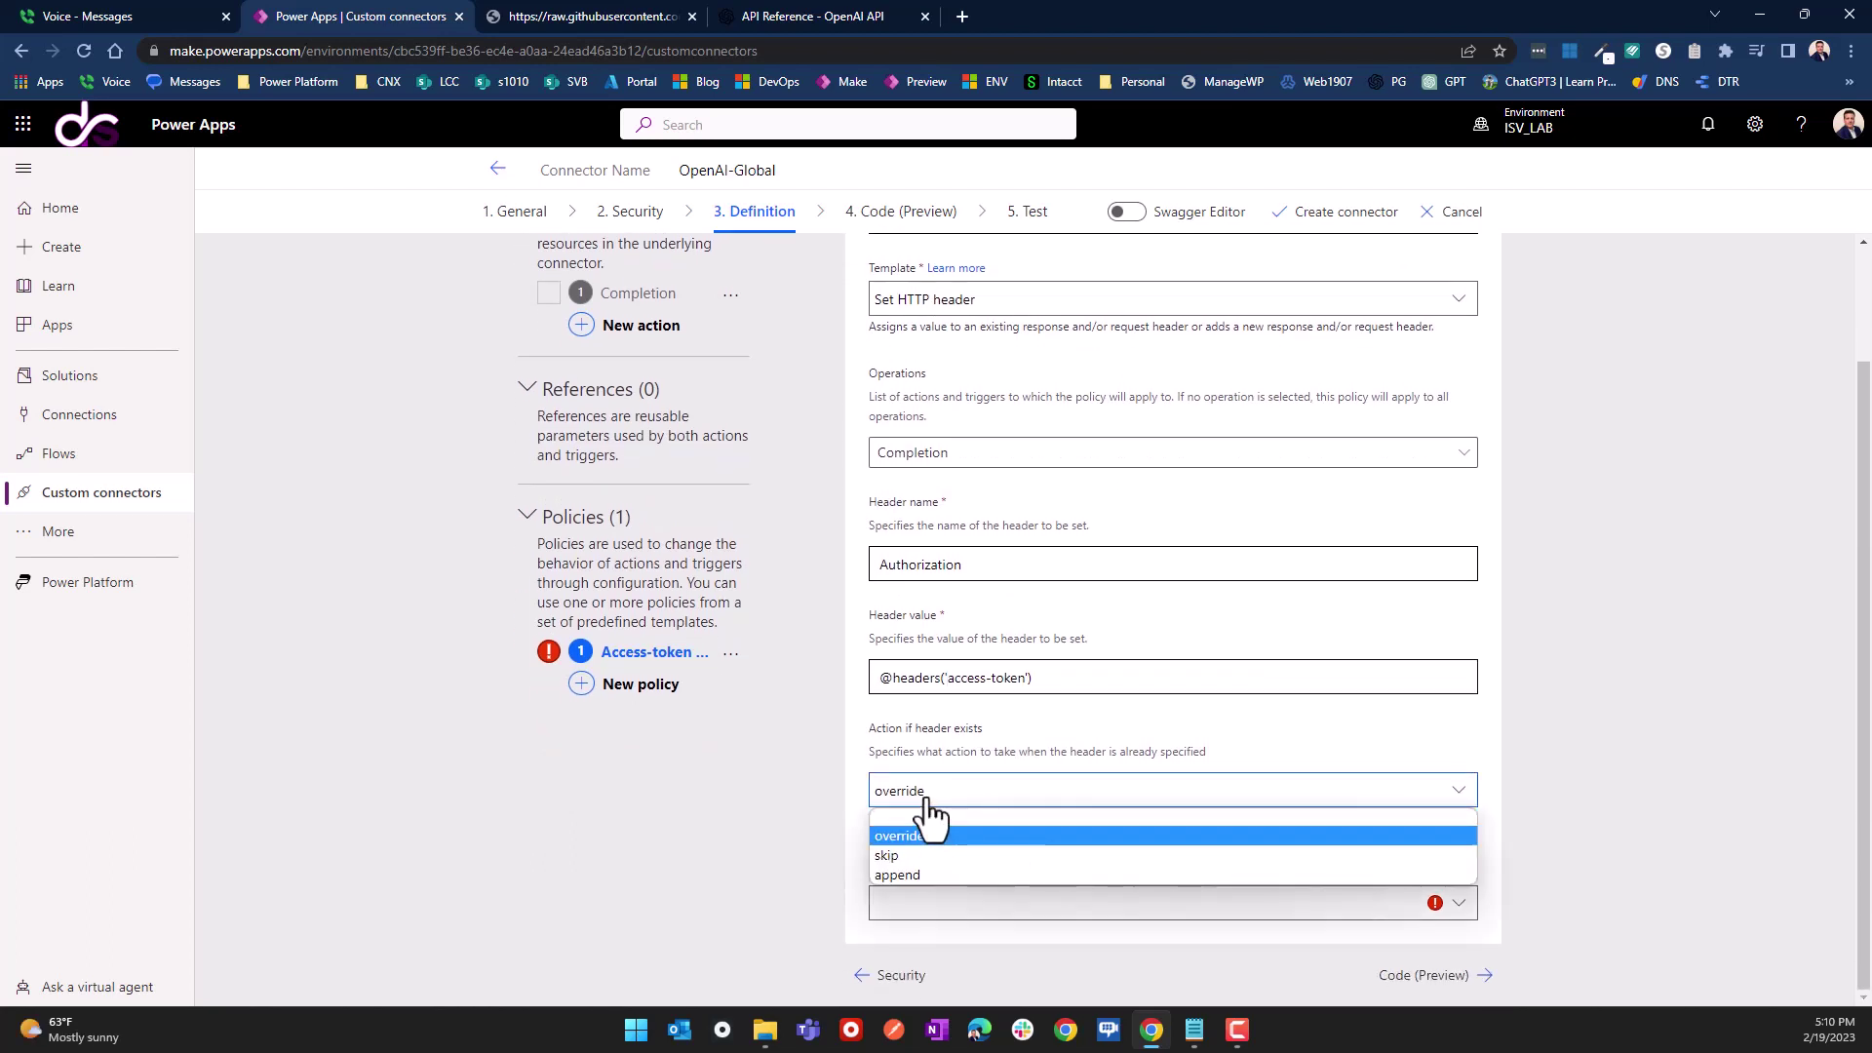
left_click(928, 806)
left_click(934, 907)
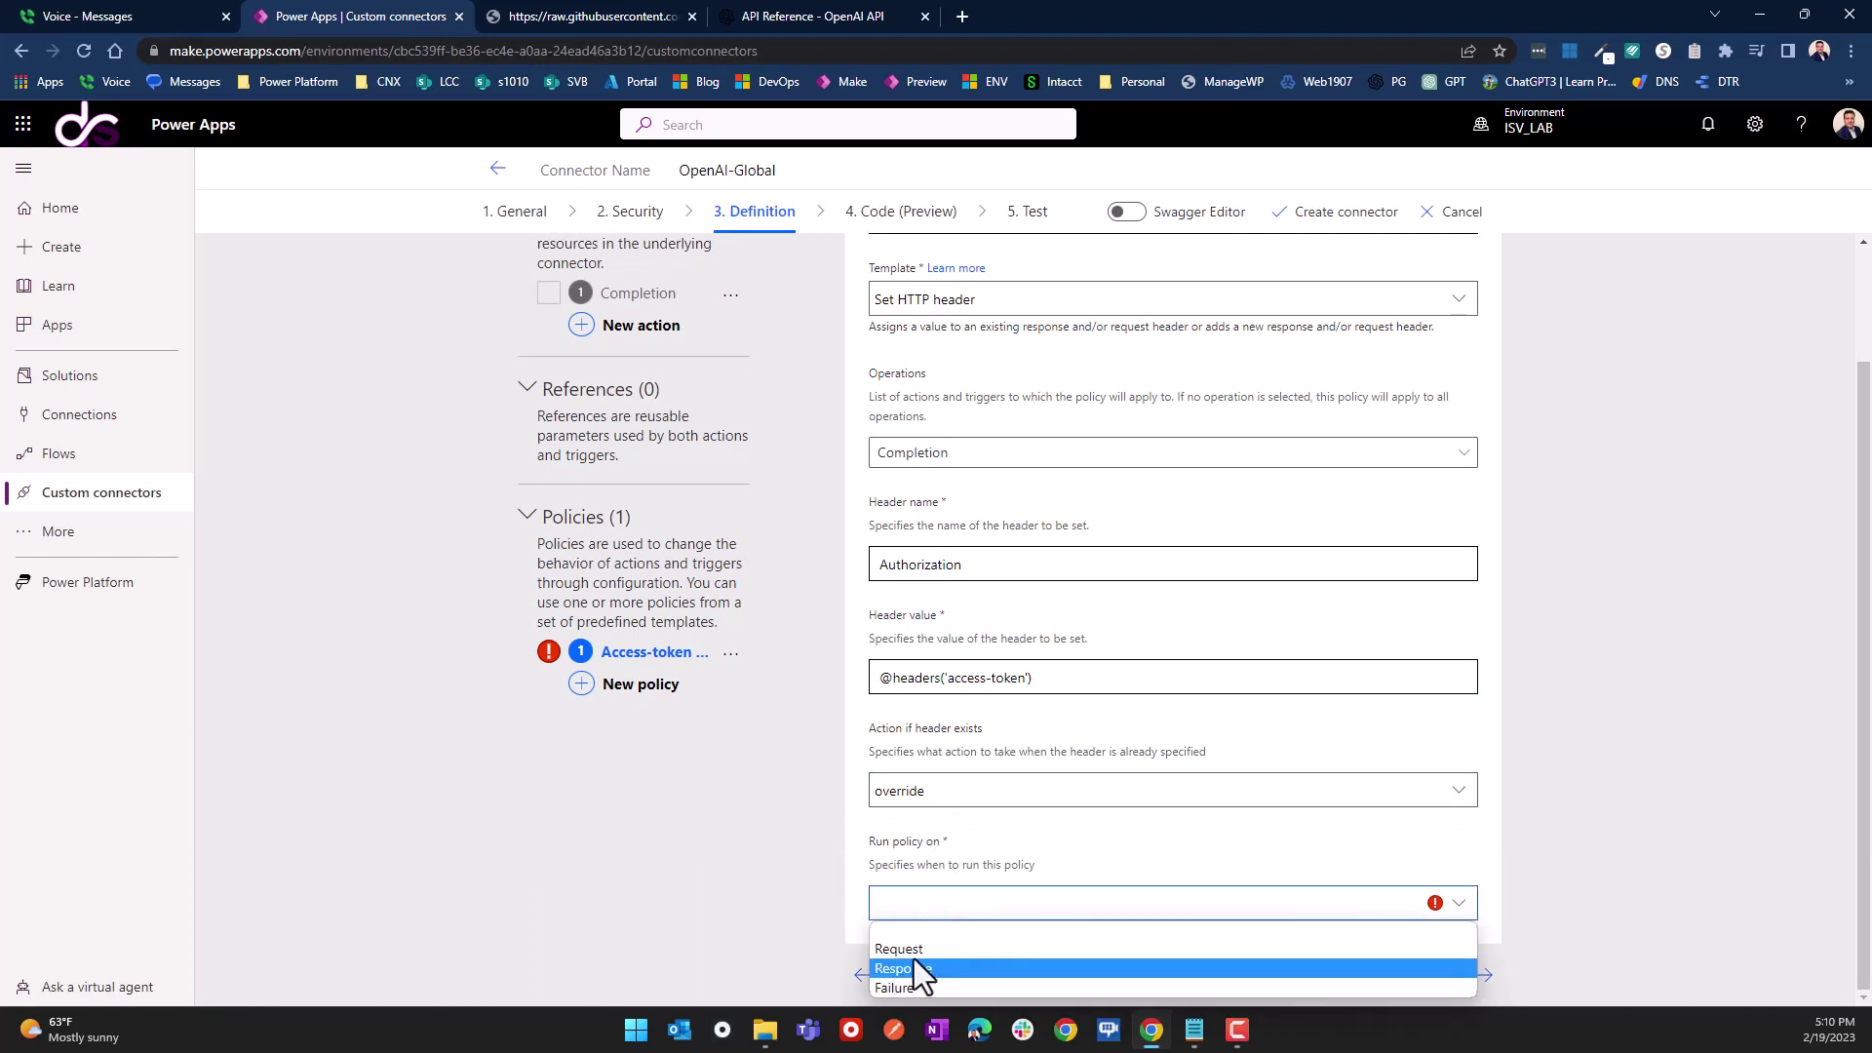
left_click(907, 950)
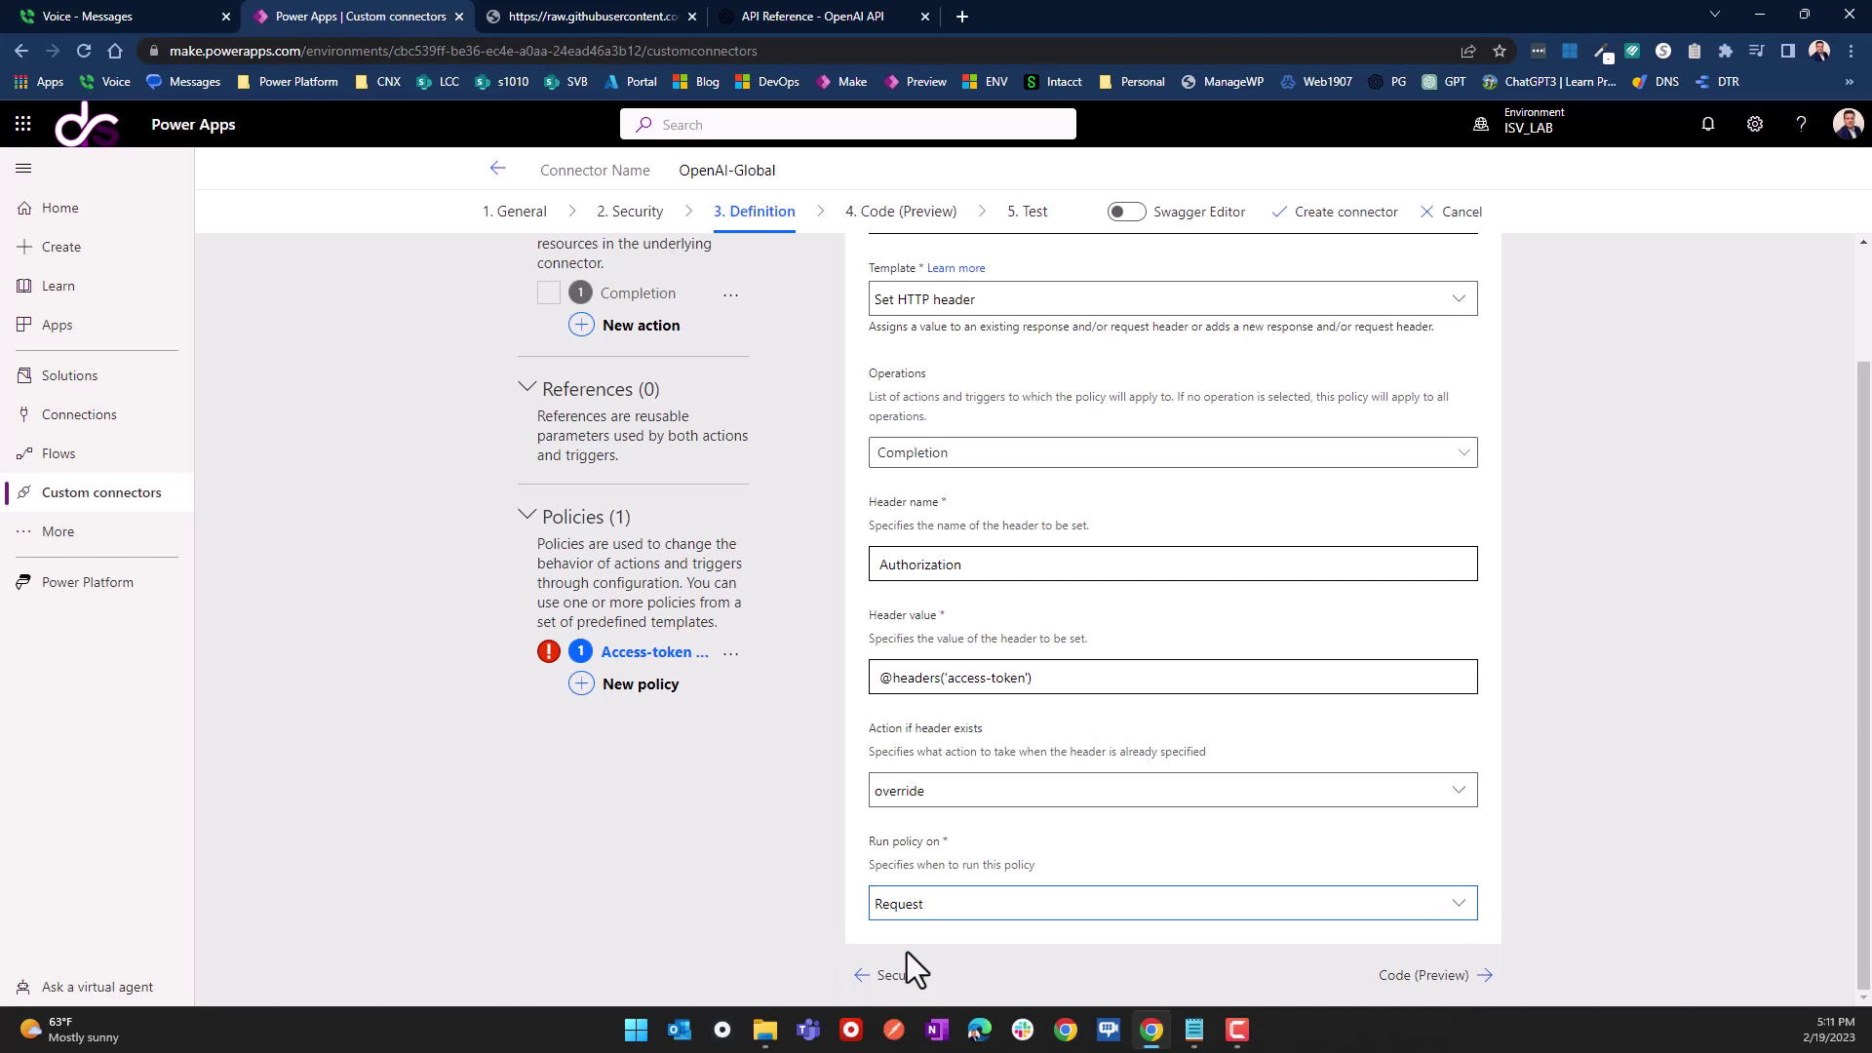
Step: Review the policy's header name, header value and operation settings, and open the connector's optional code section
left_click_drag(965, 564, 798, 584)
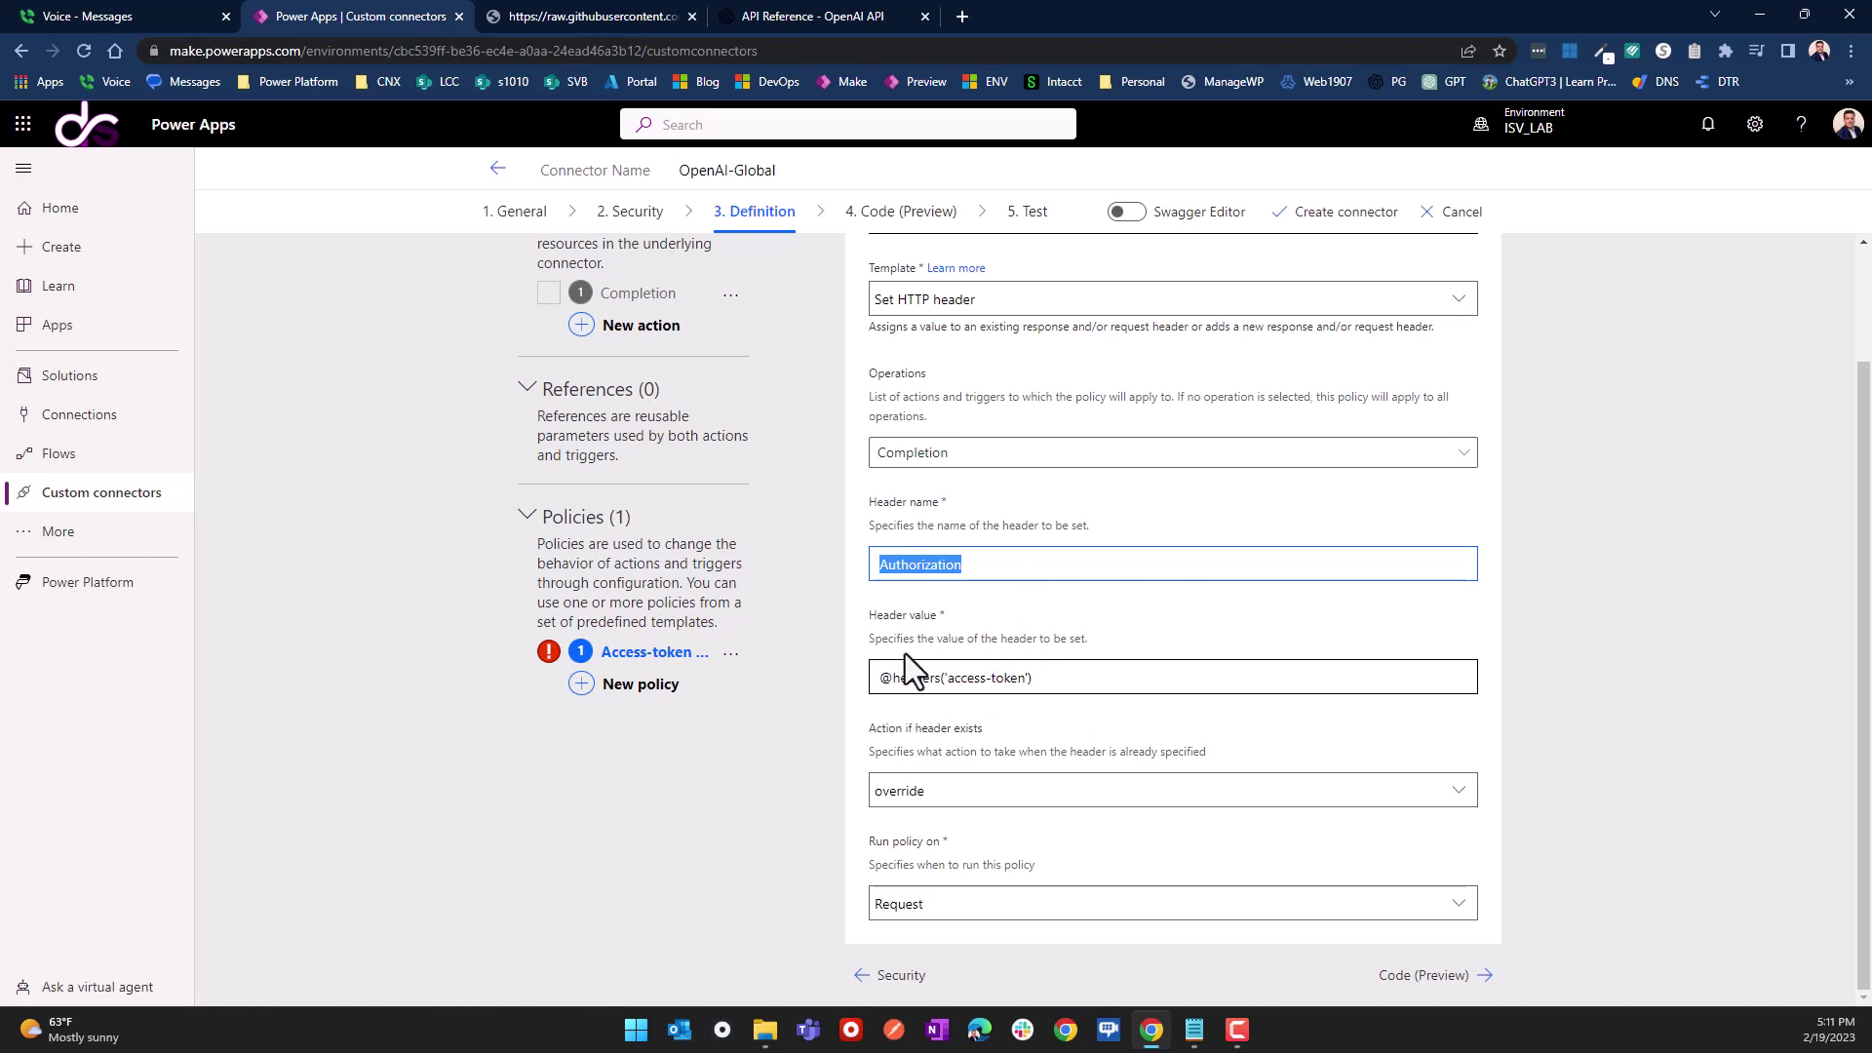
left_click(988, 561)
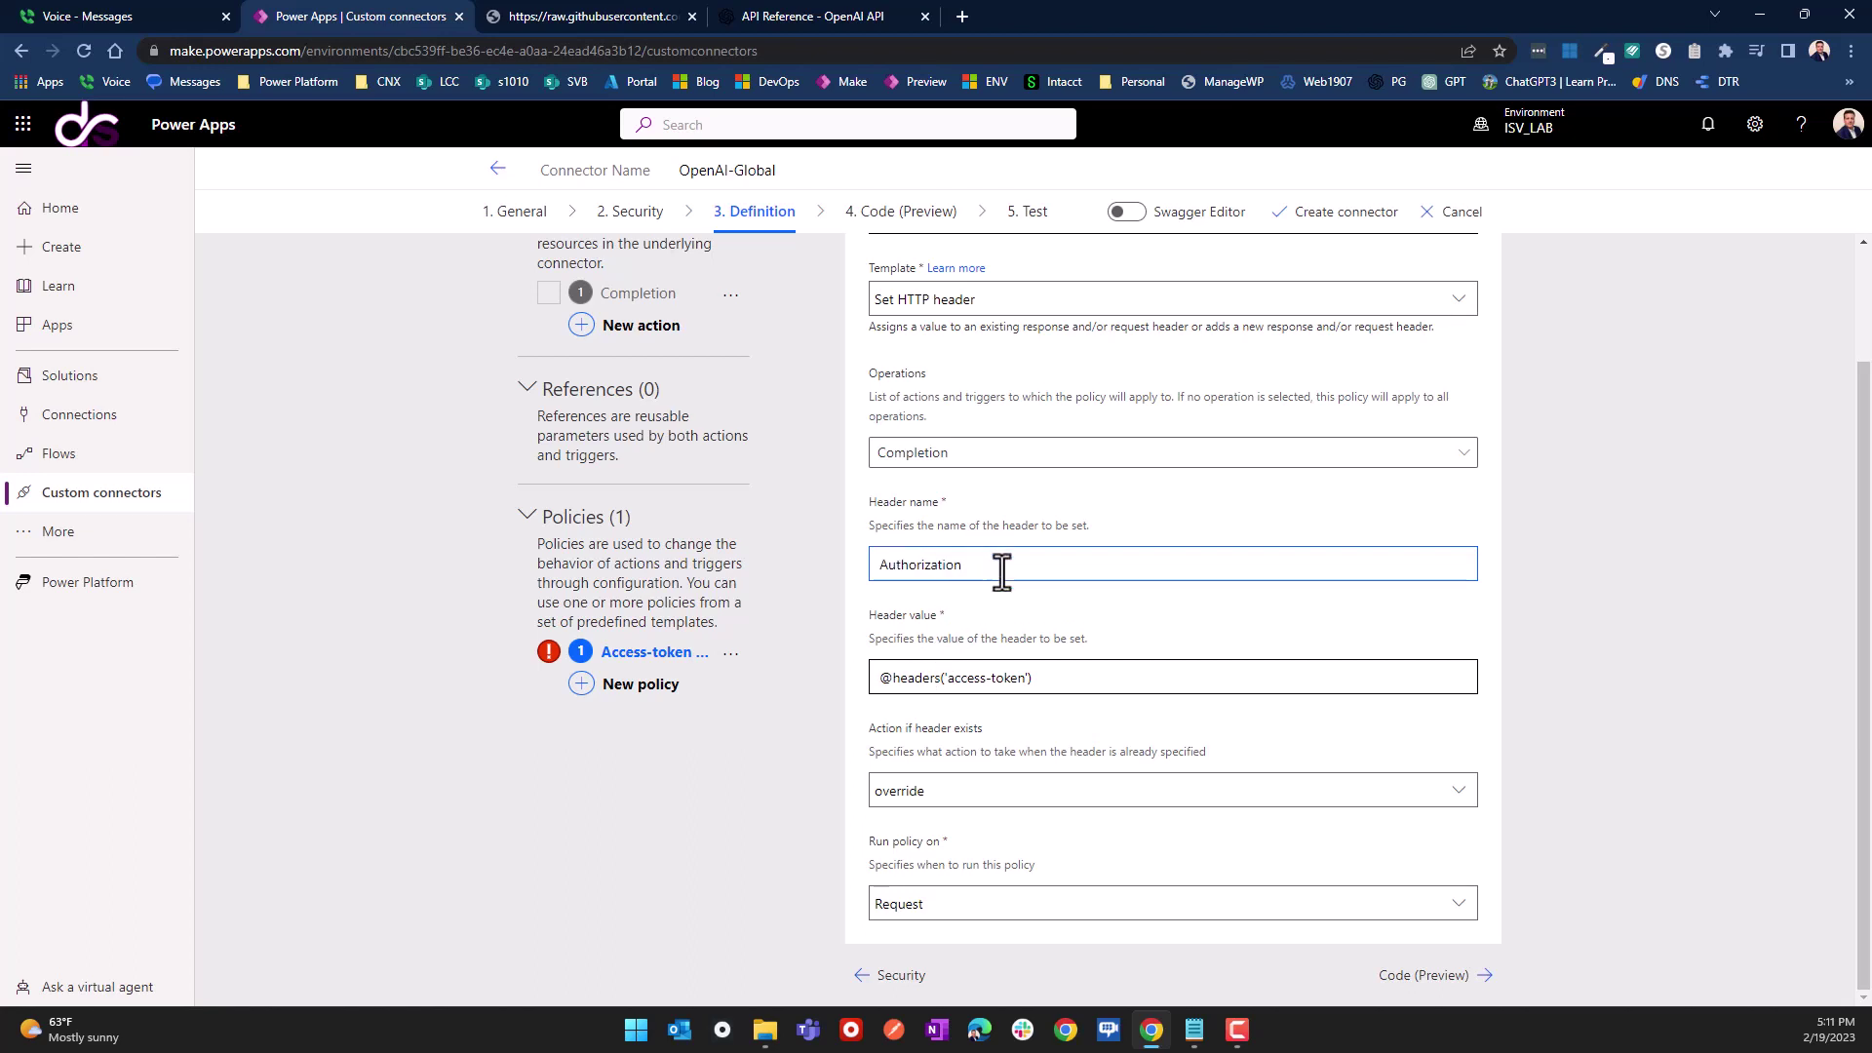
scroll(1003, 570, "up", 1)
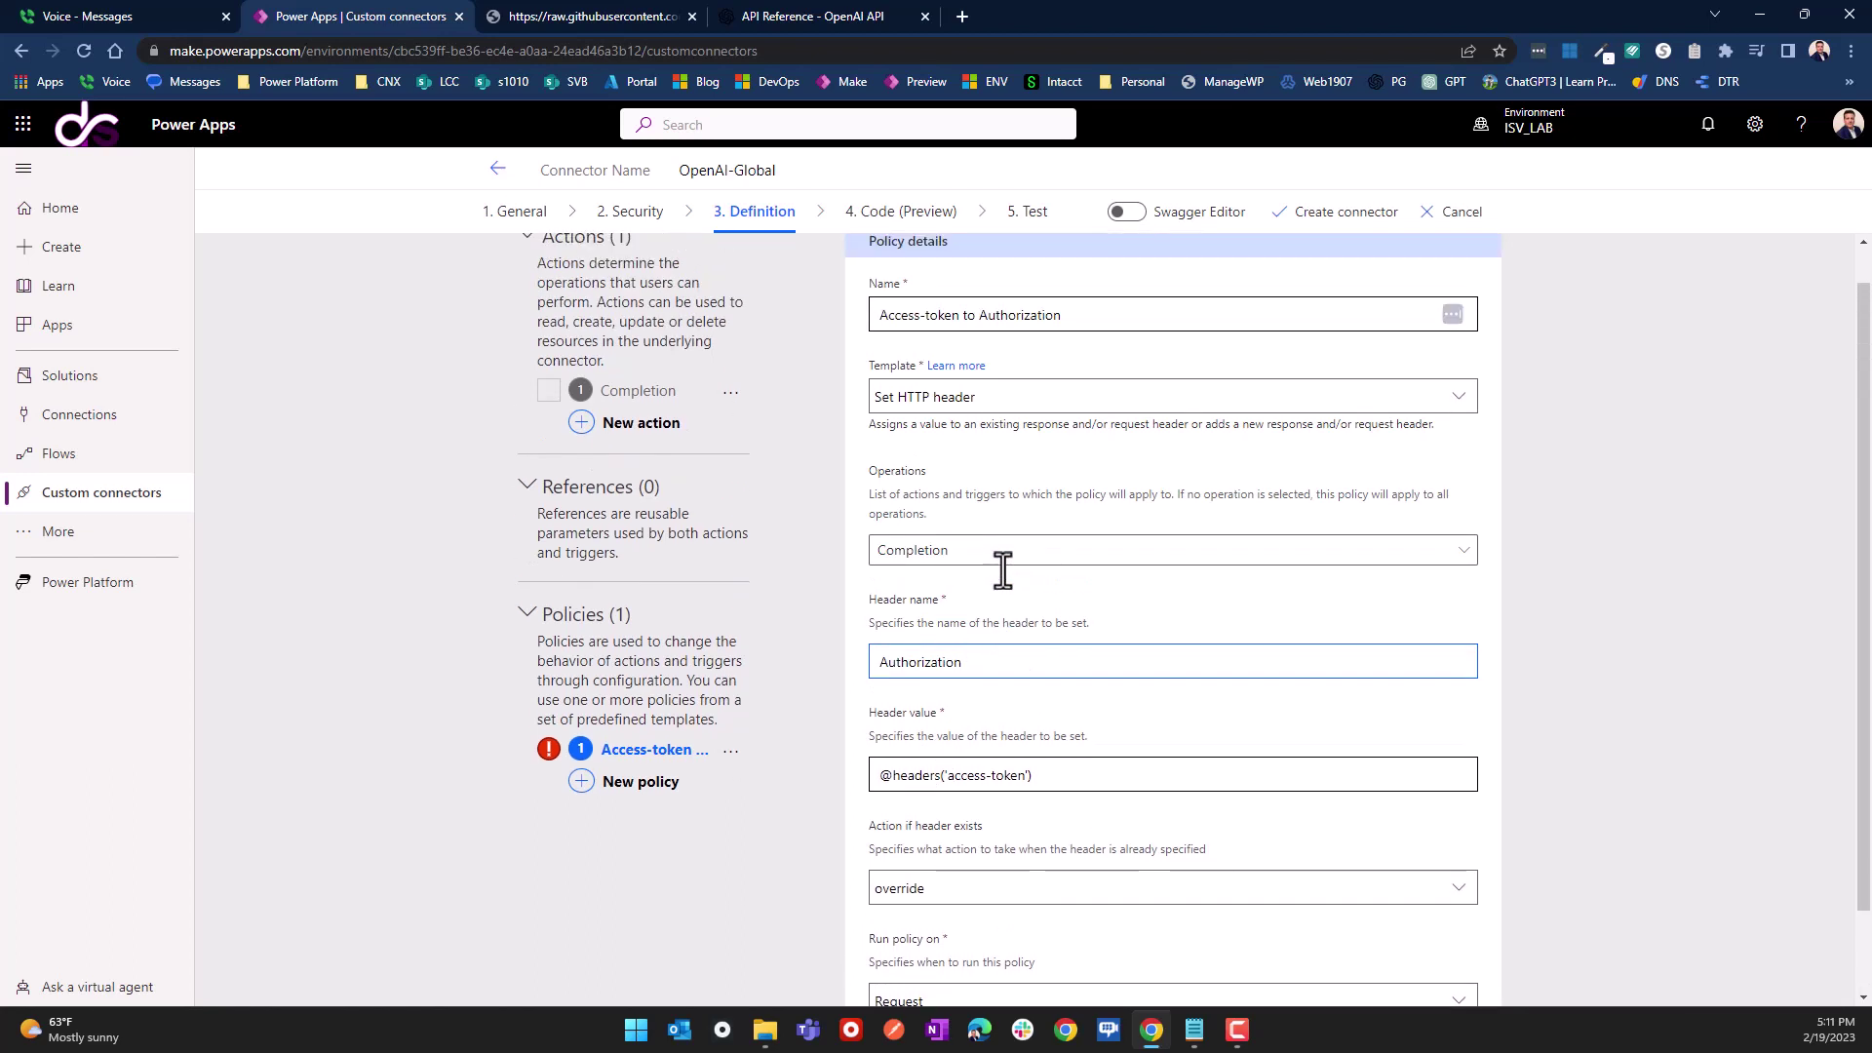
scroll(1003, 571, "down", 1)
scroll(1003, 570, "up", 2)
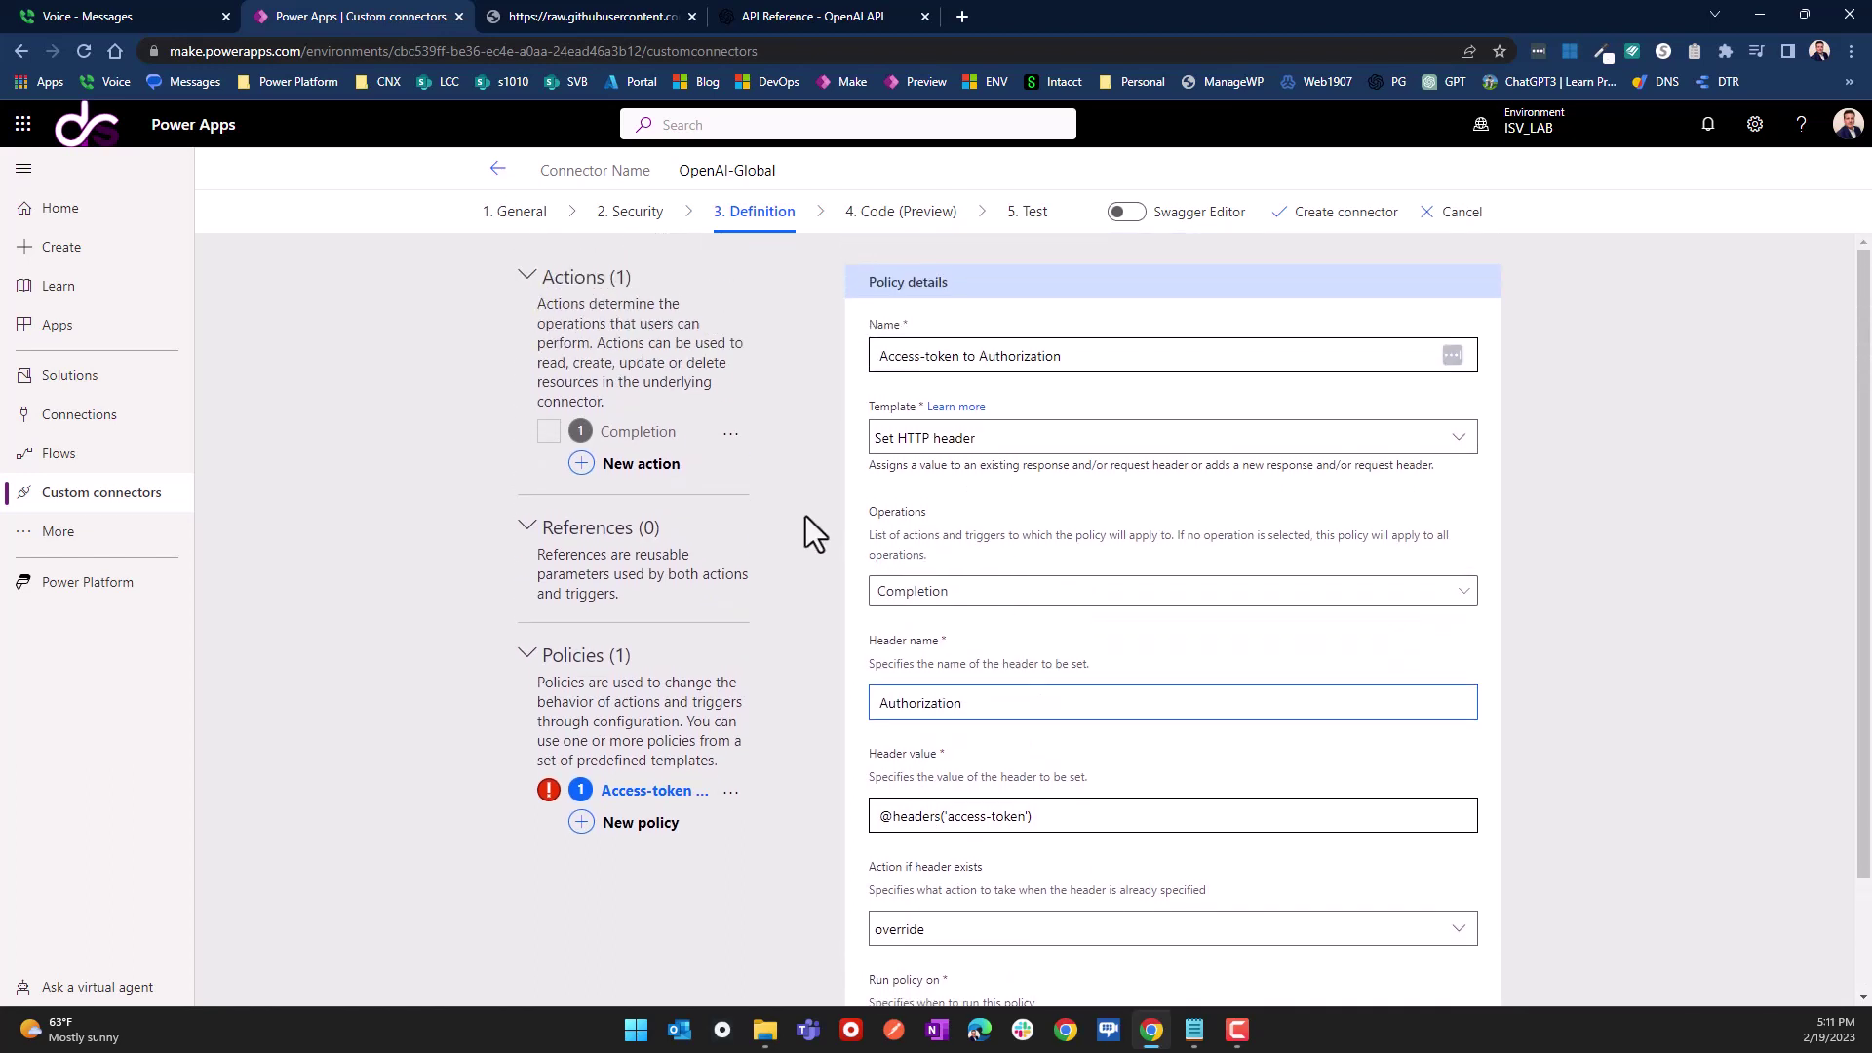
left_click(1603, 549)
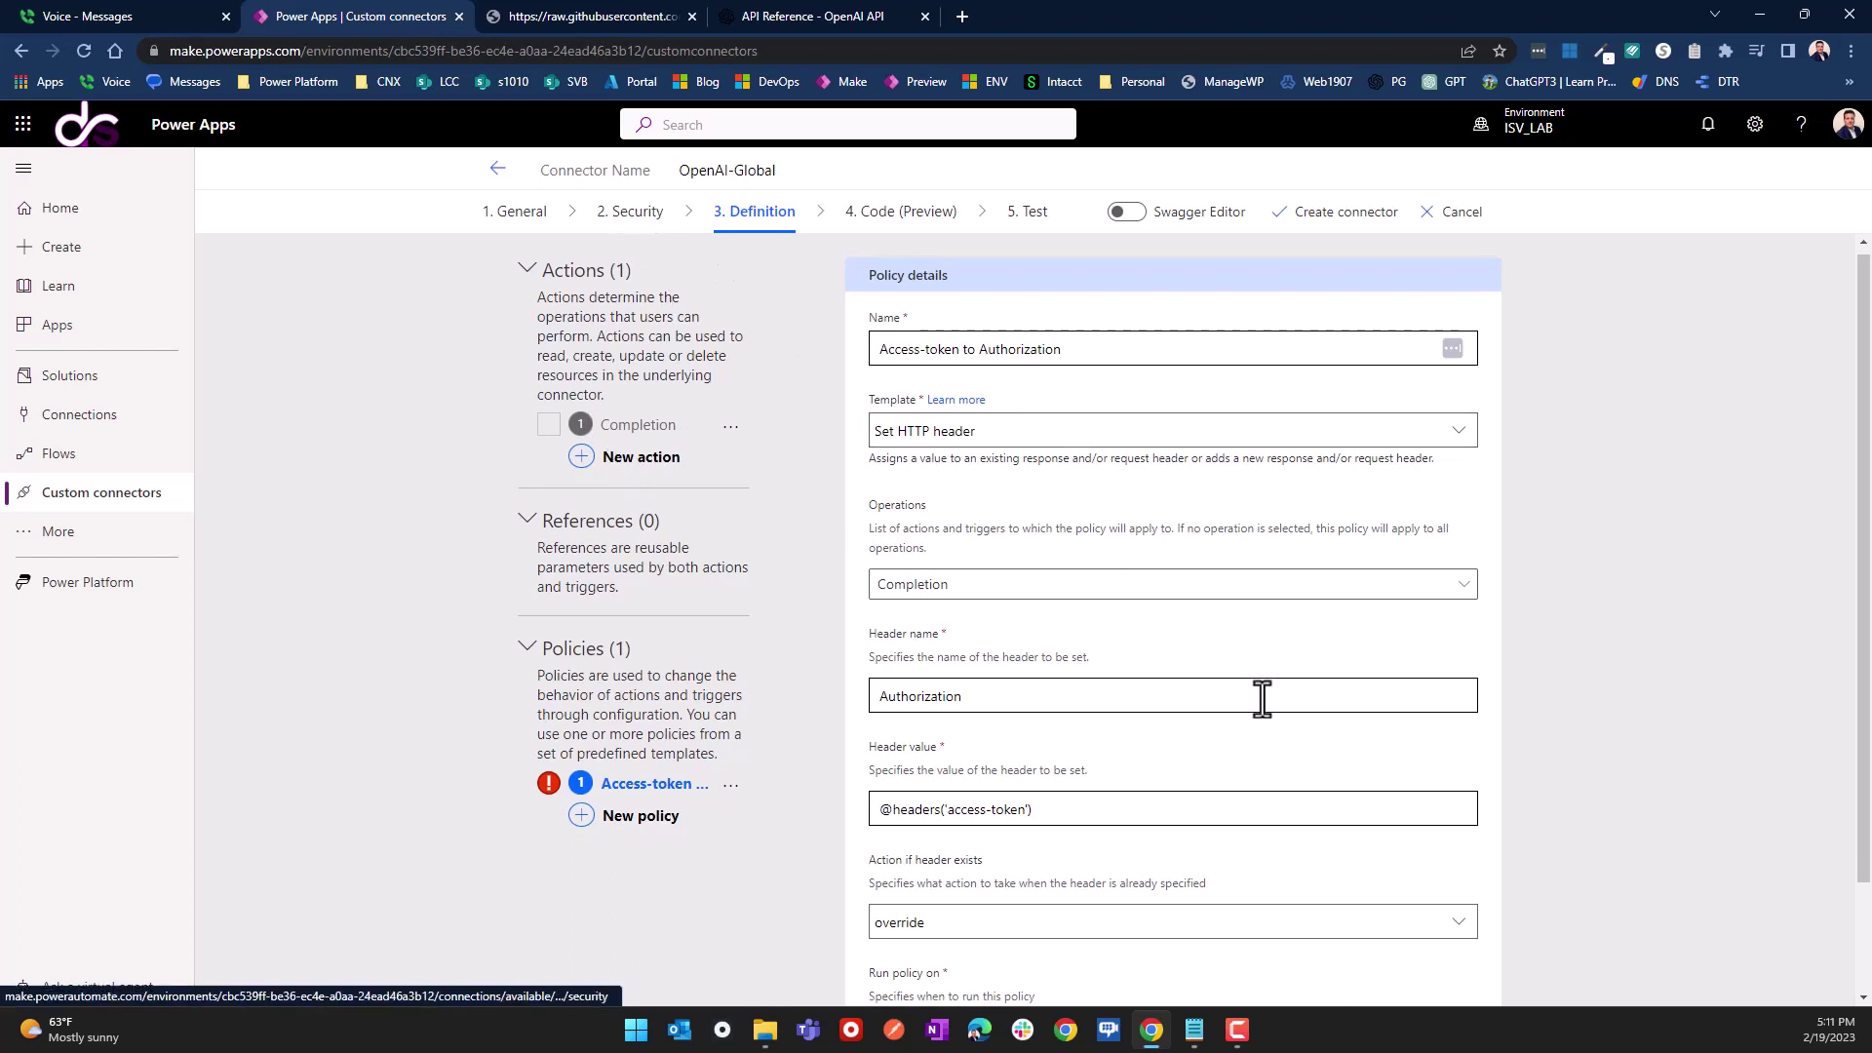
scroll(1262, 698, "down", 2)
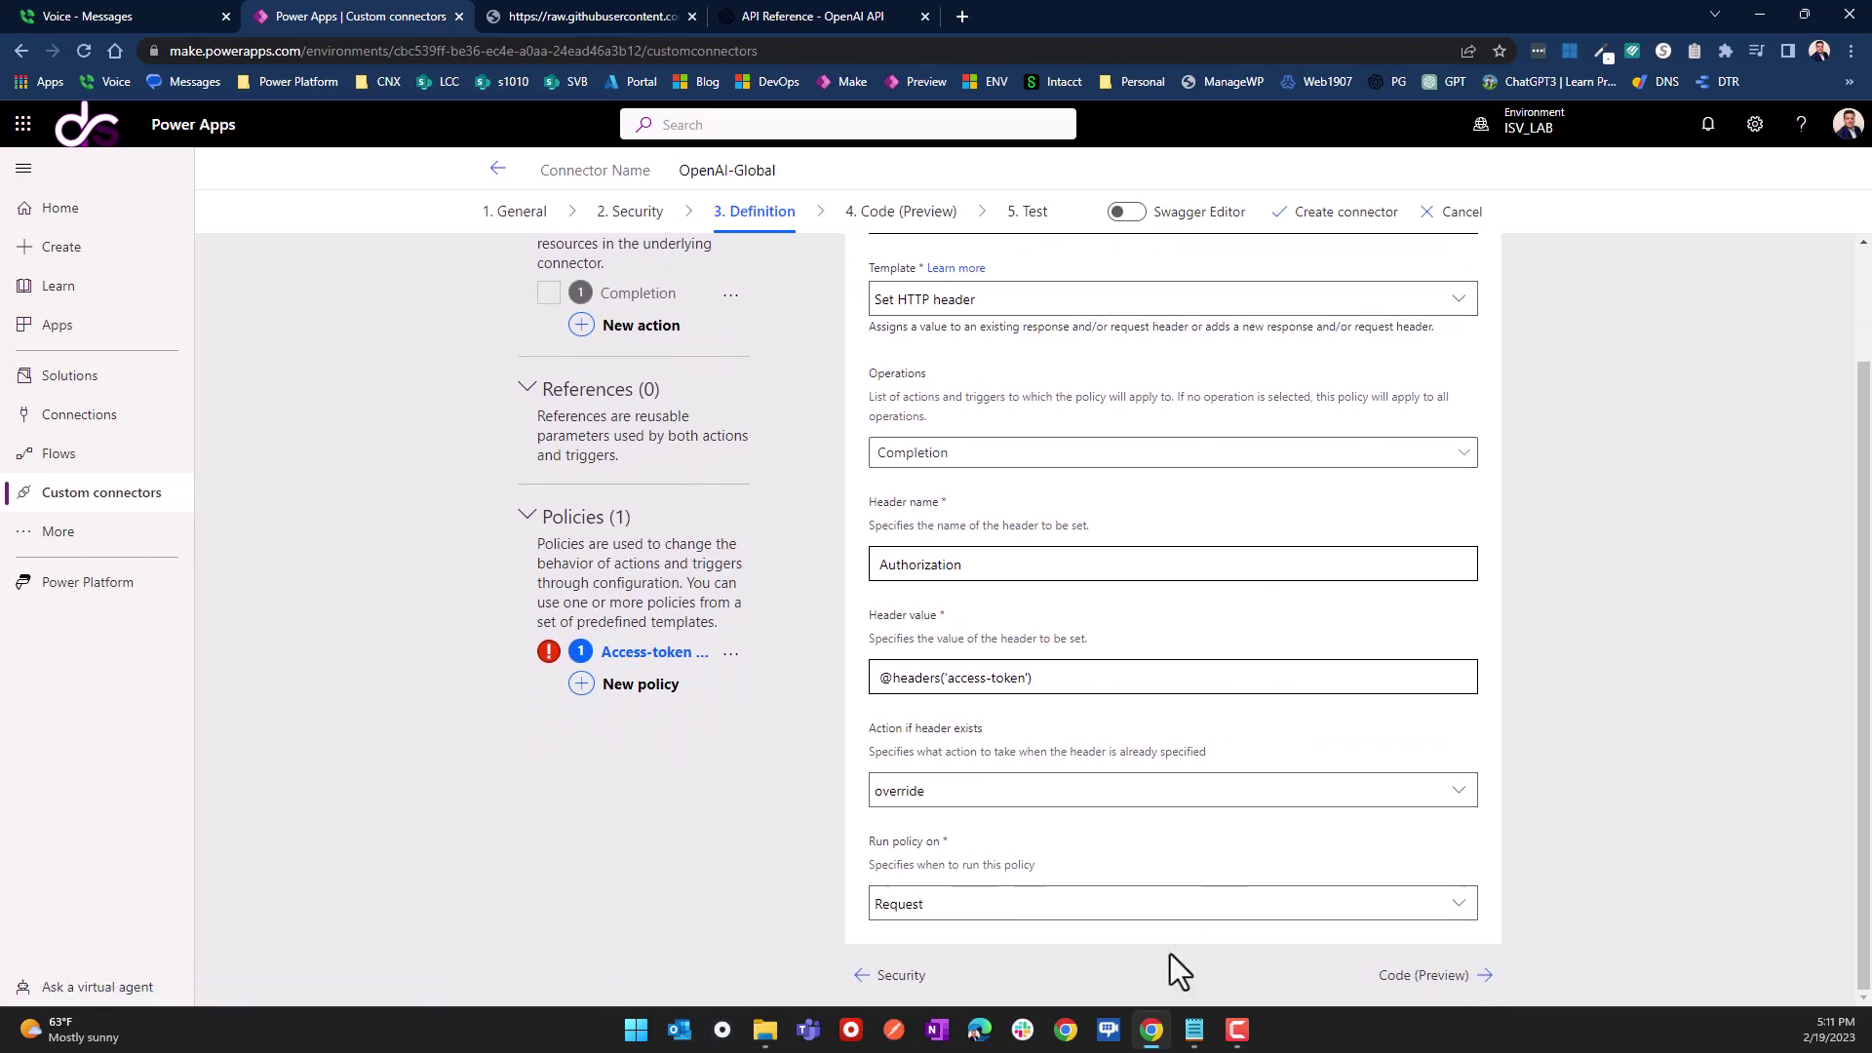
left_click(1430, 977)
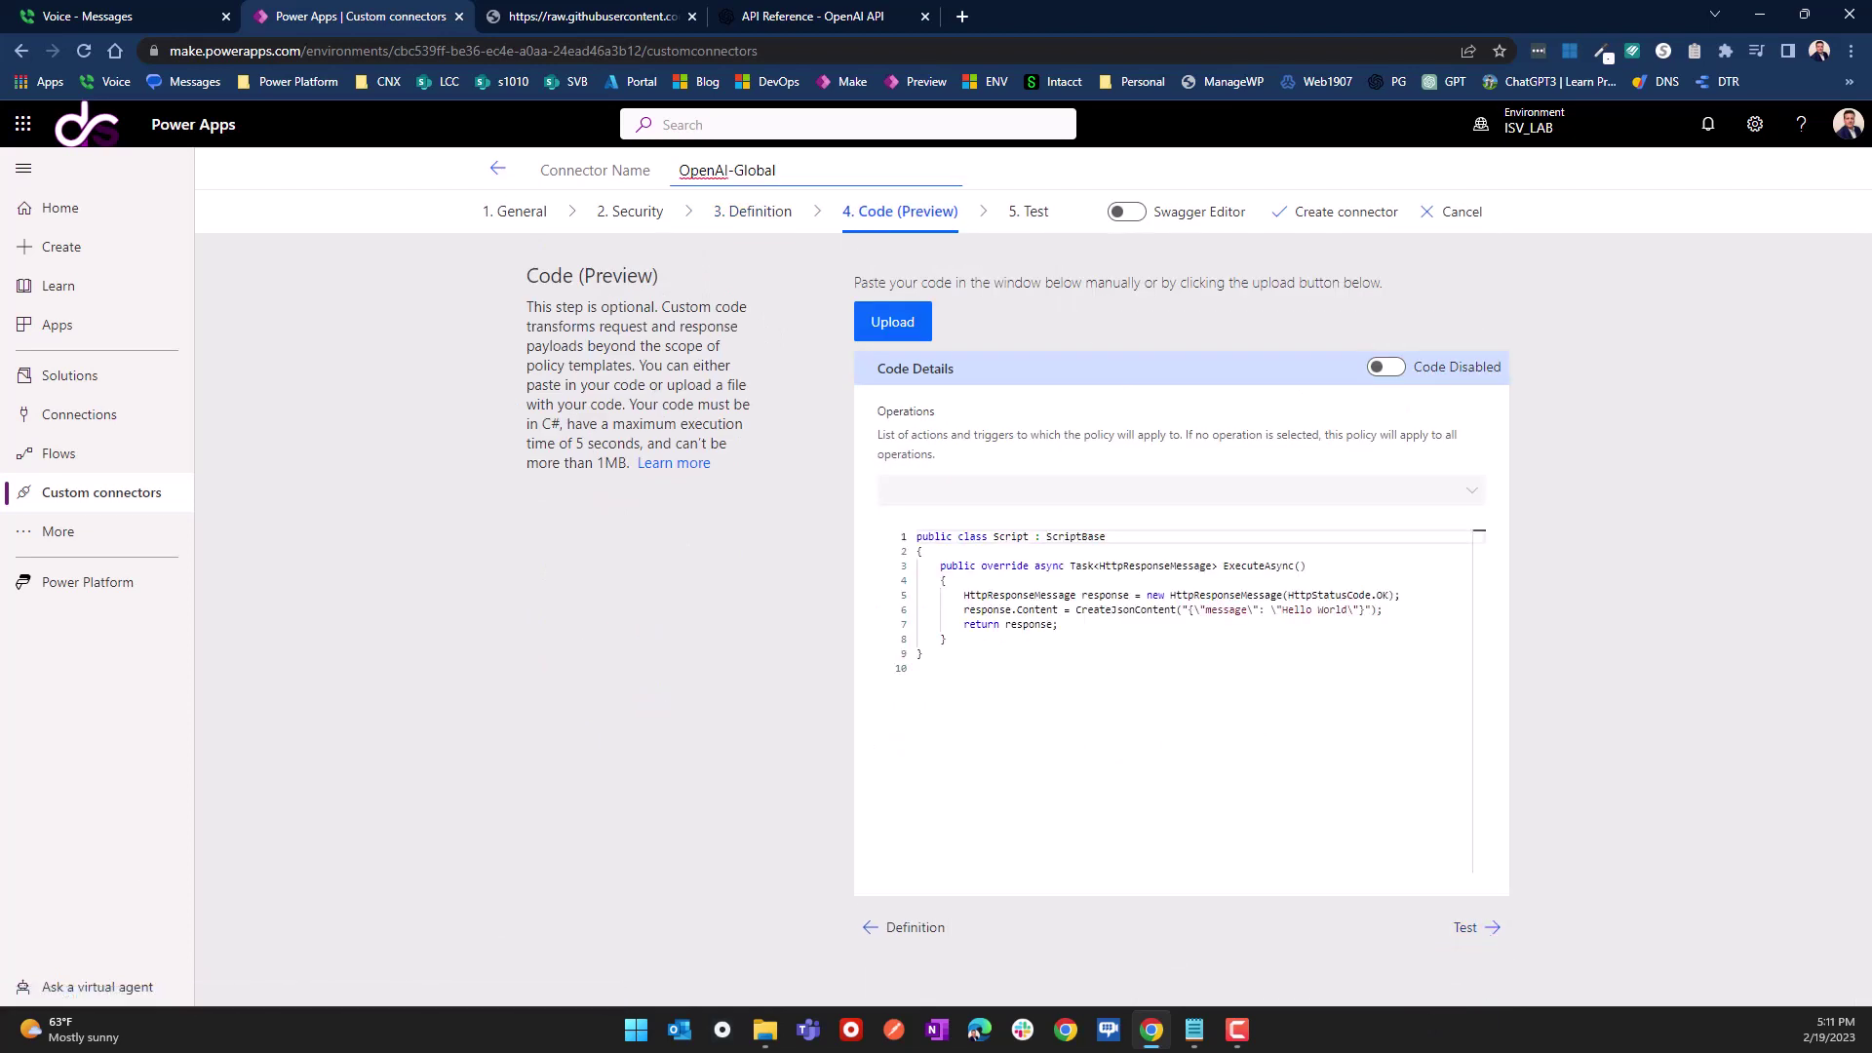
key("alt+Tab")
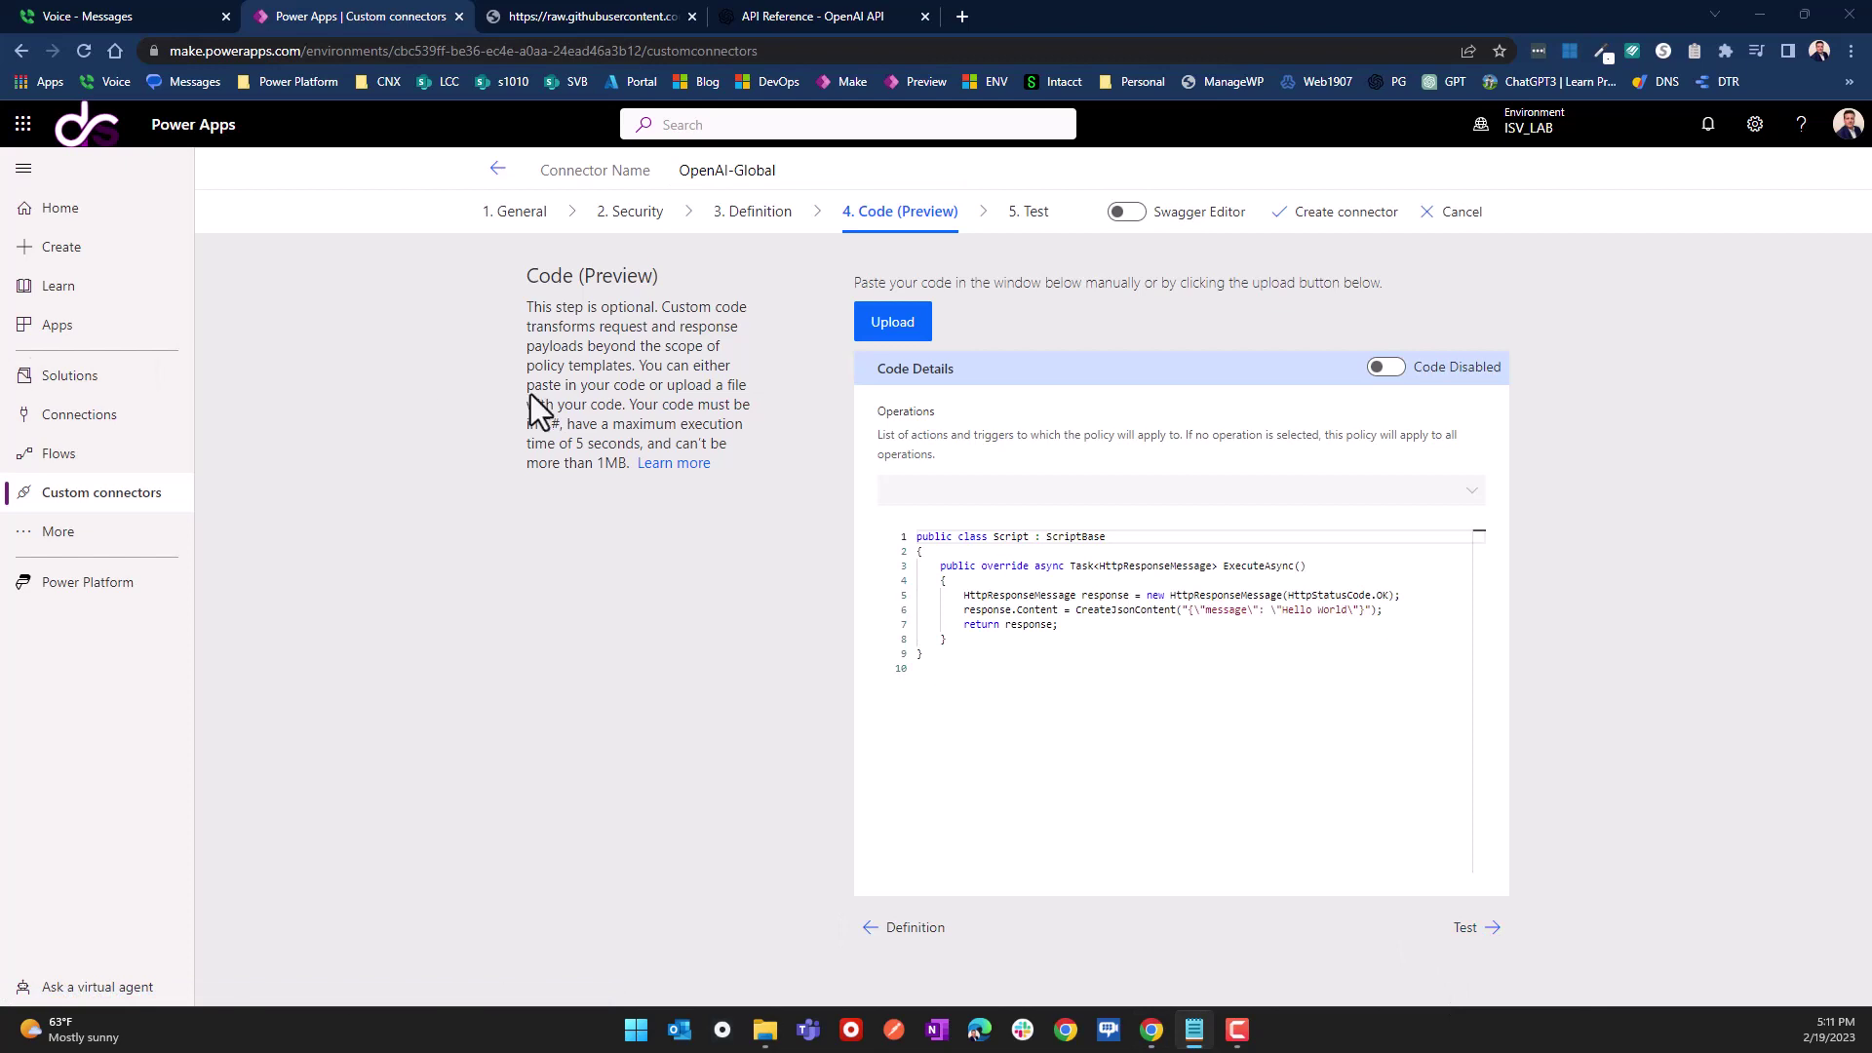
Step: Return to the Completion action's definition and examine the access-token header parameter's required, visibility and validation settings
left_click(756, 213)
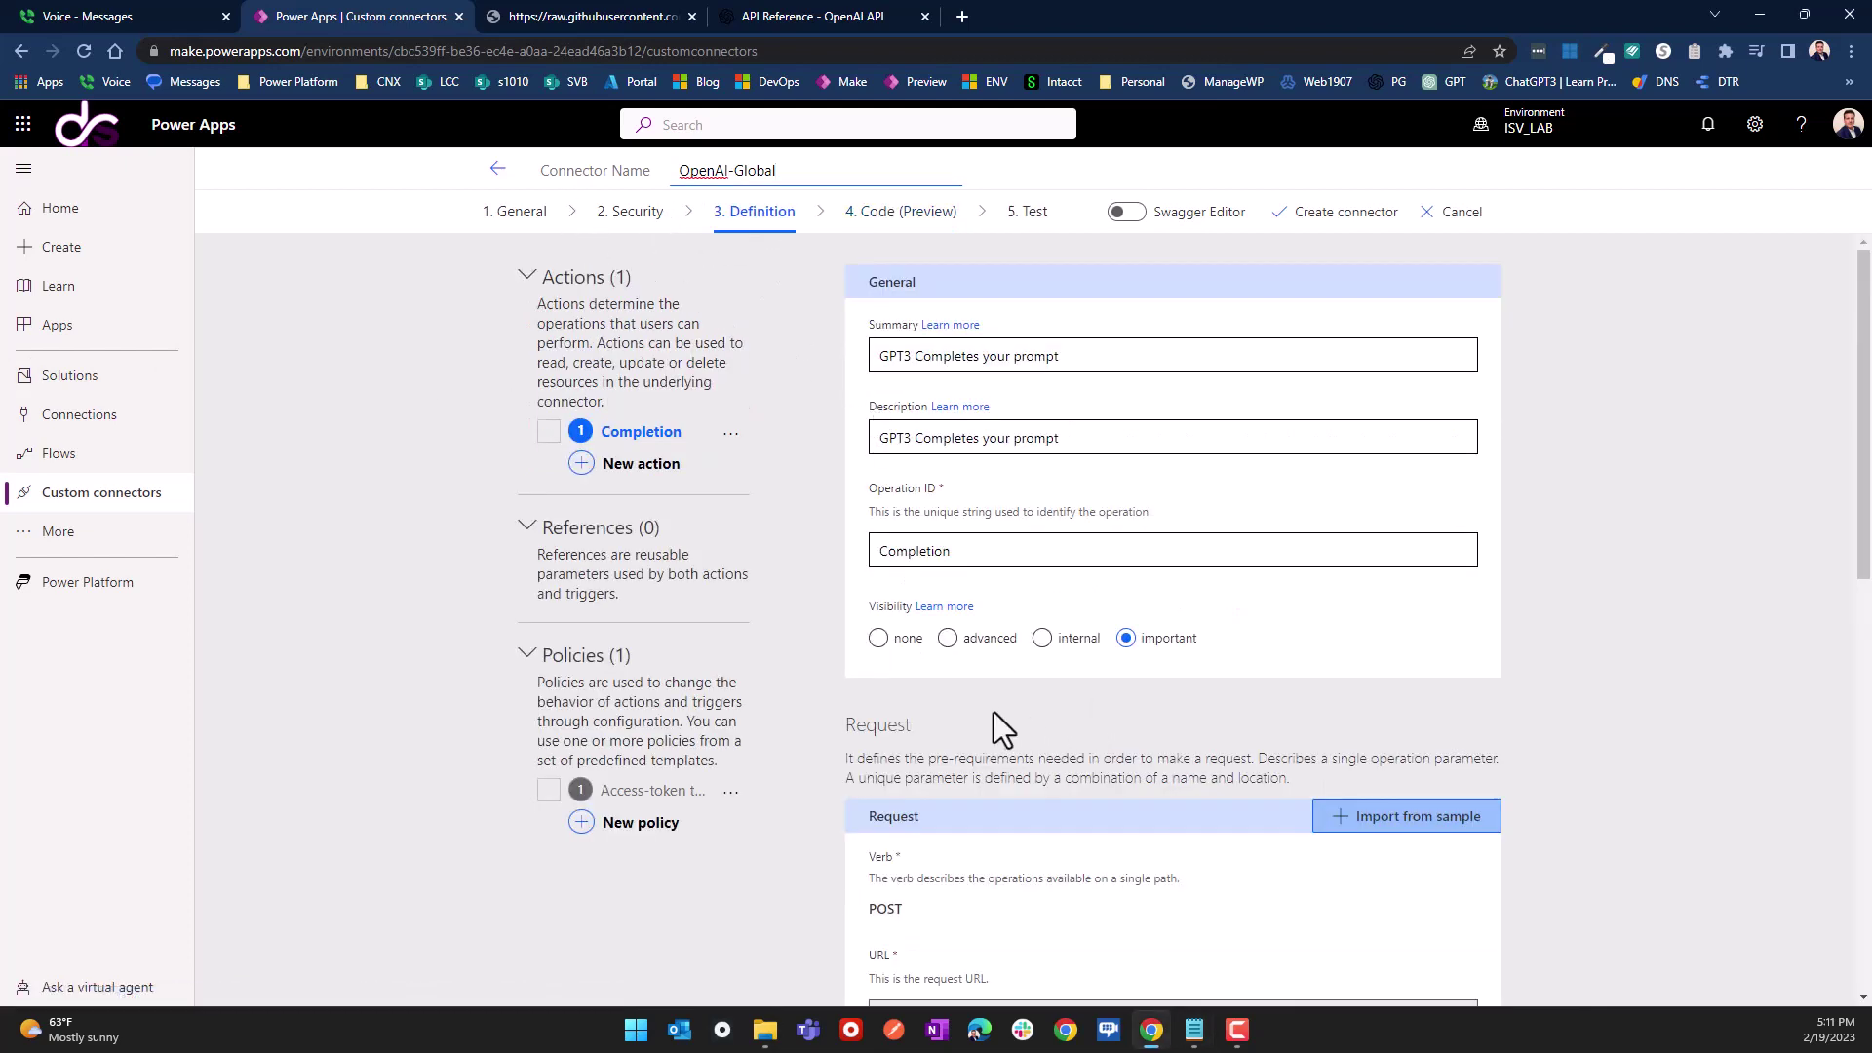
scroll(989, 693, "down", 3)
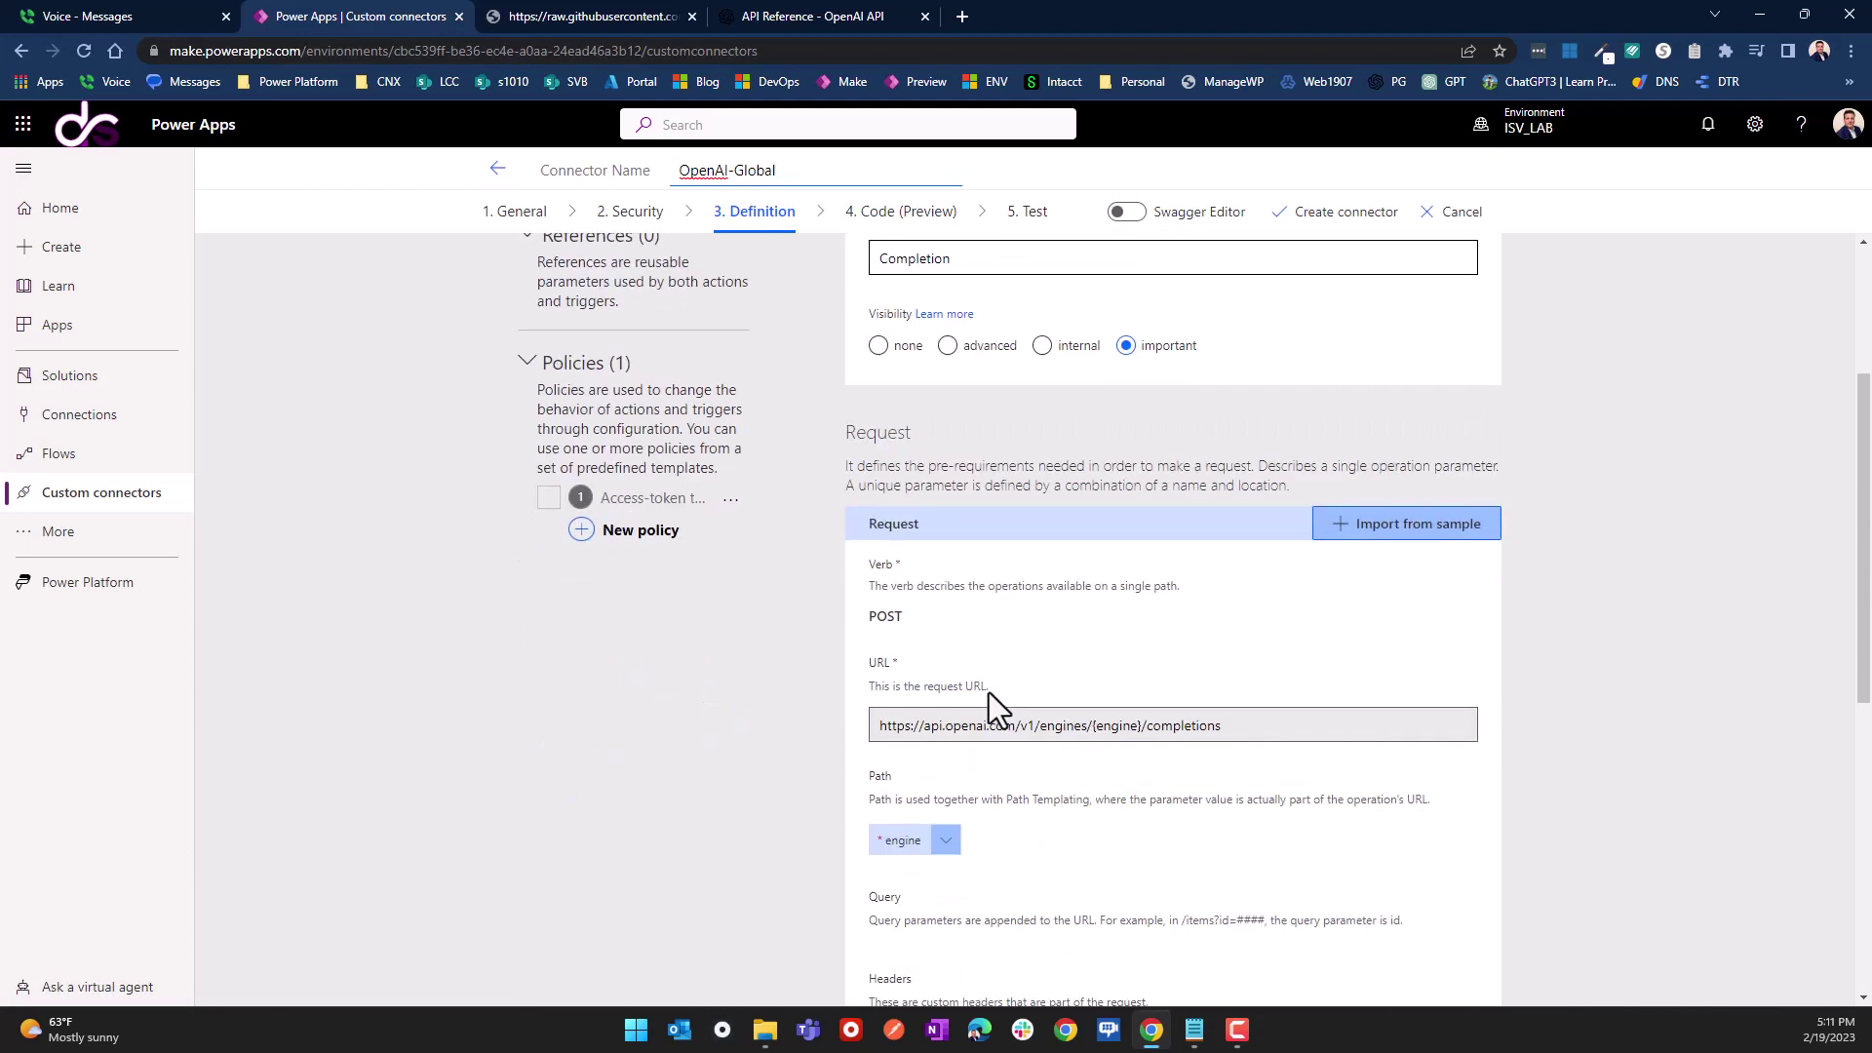
scroll(995, 693, "down", 5)
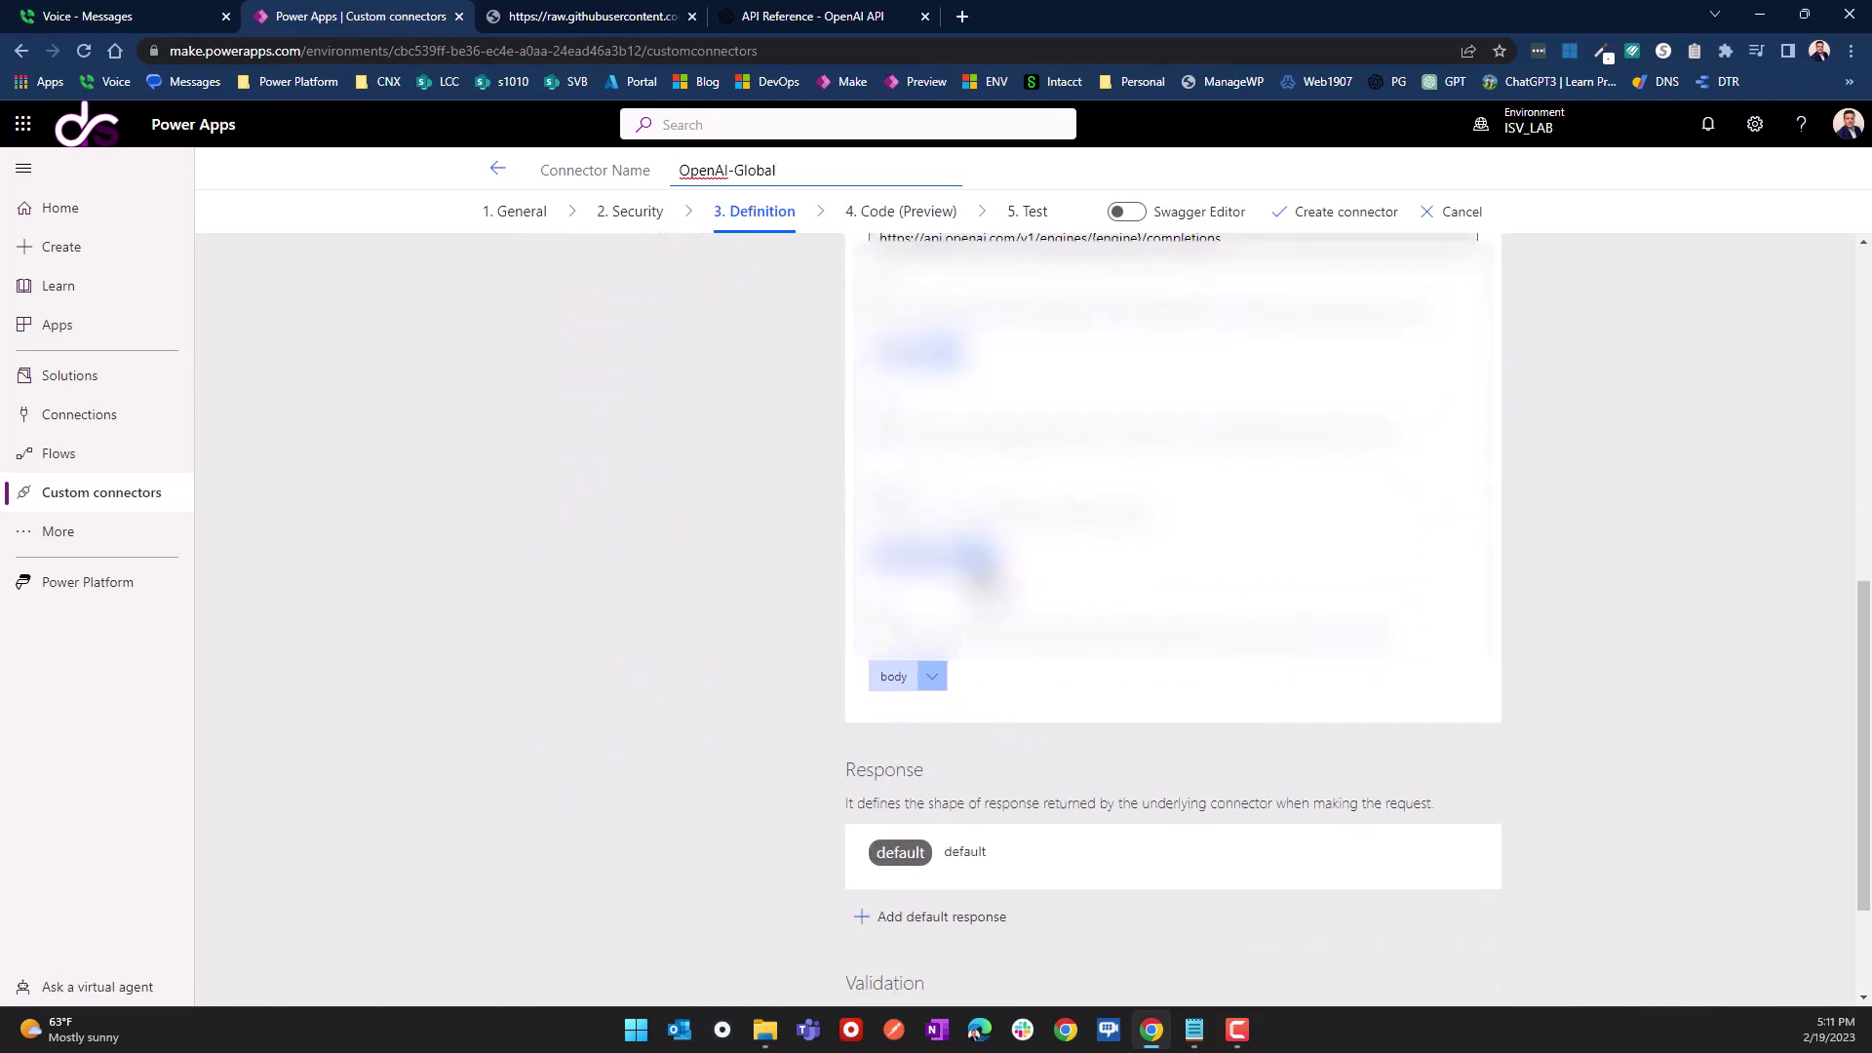
left_click(980, 559)
left_click(909, 591)
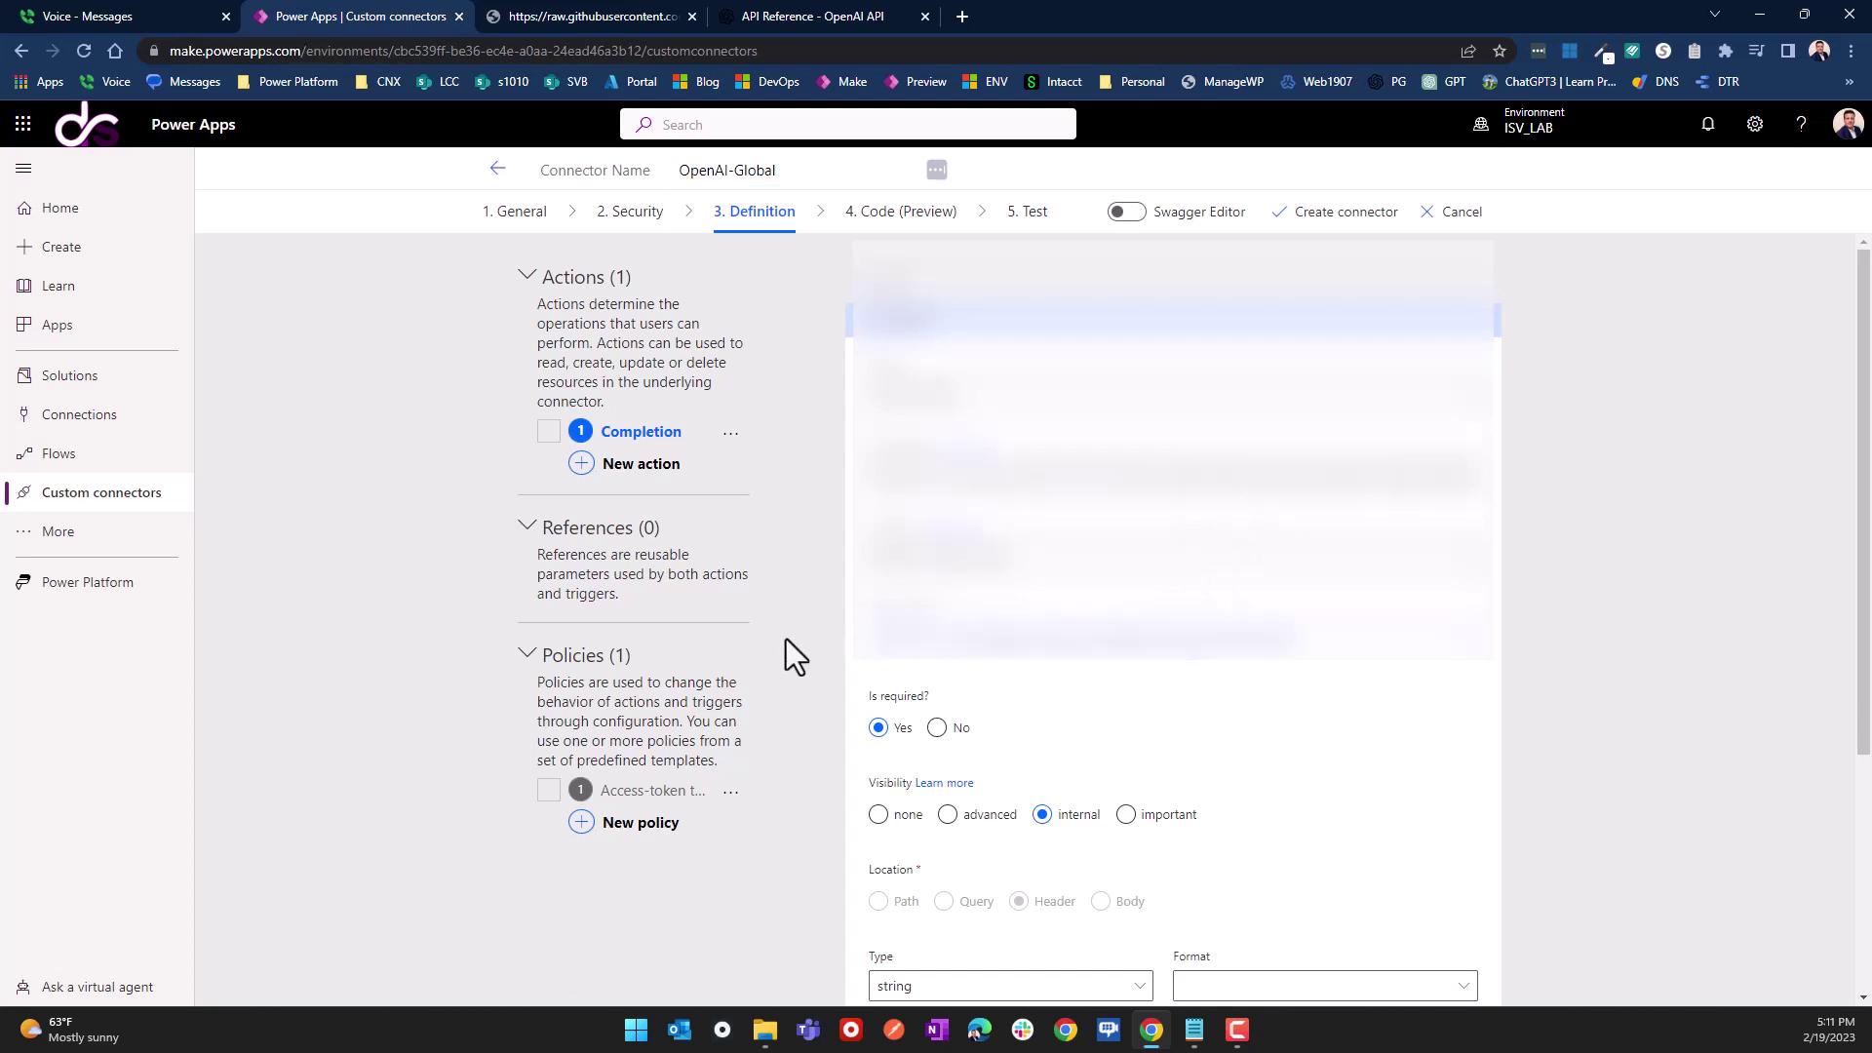
scroll(1184, 735, "down", 4)
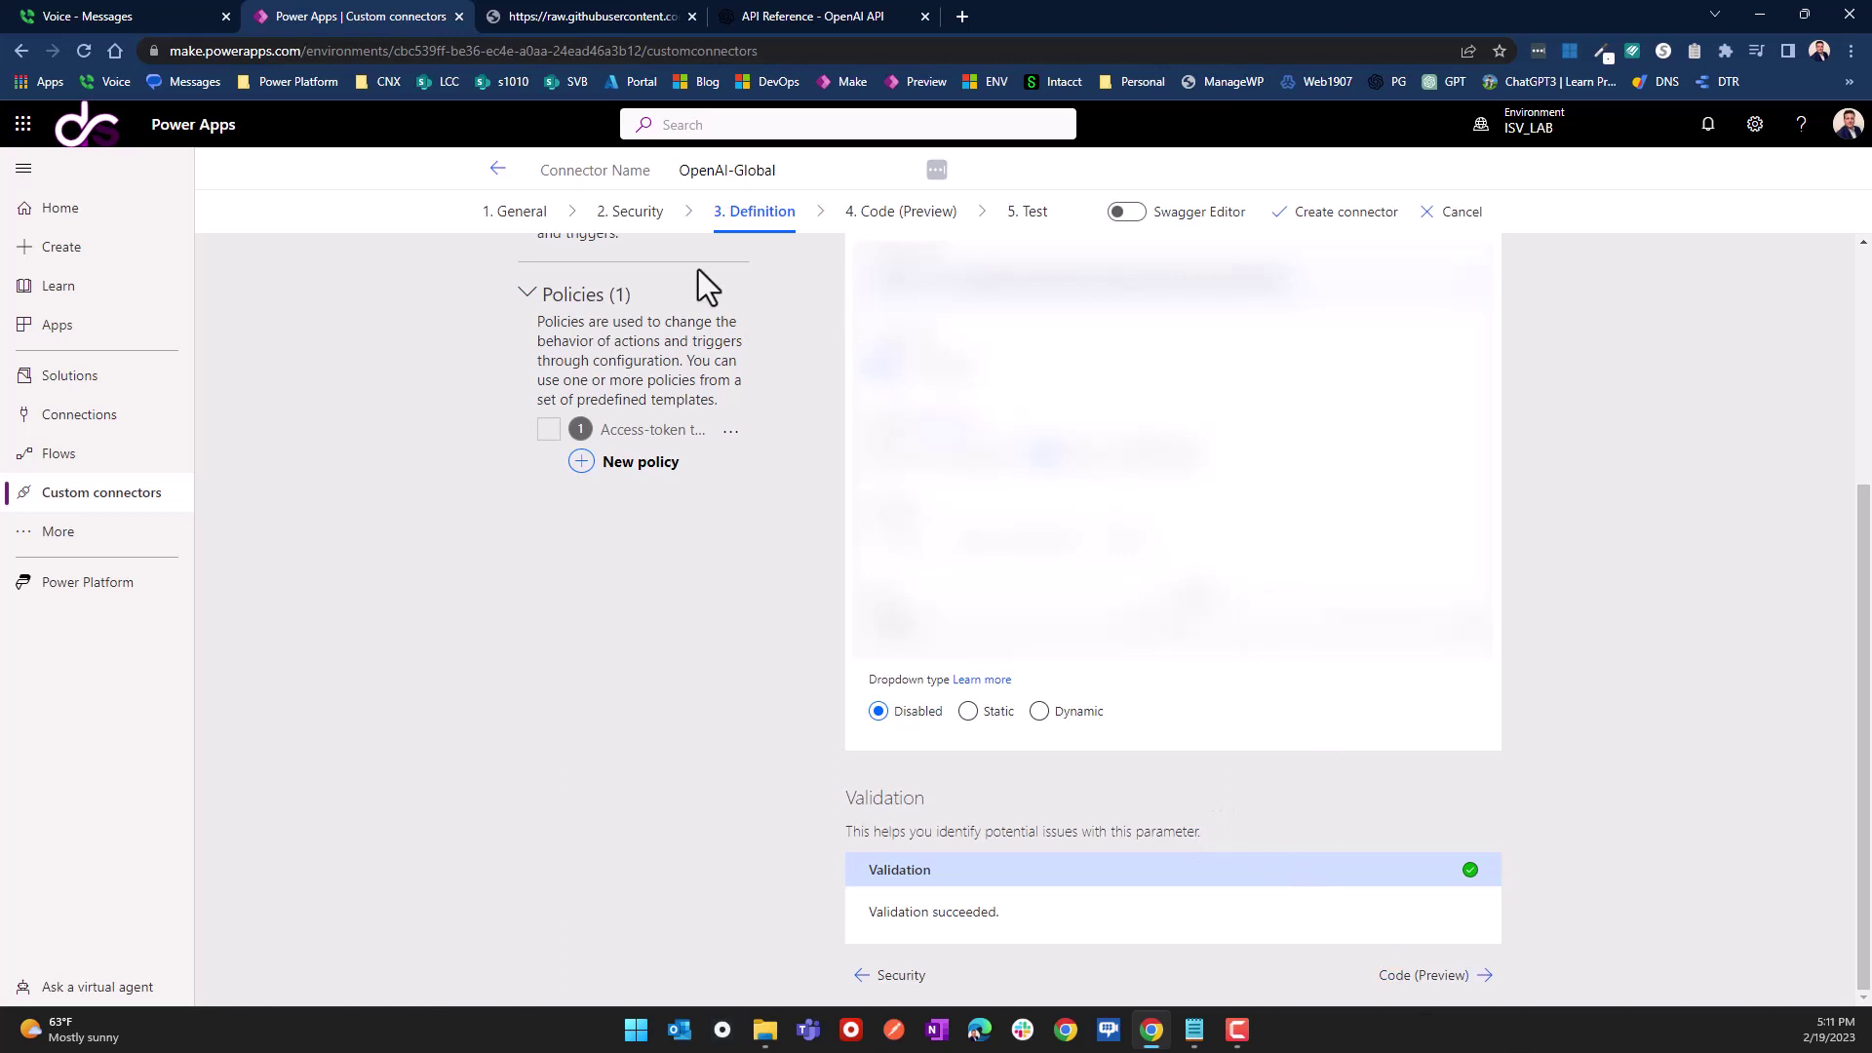
scroll(689, 366, "up", 4)
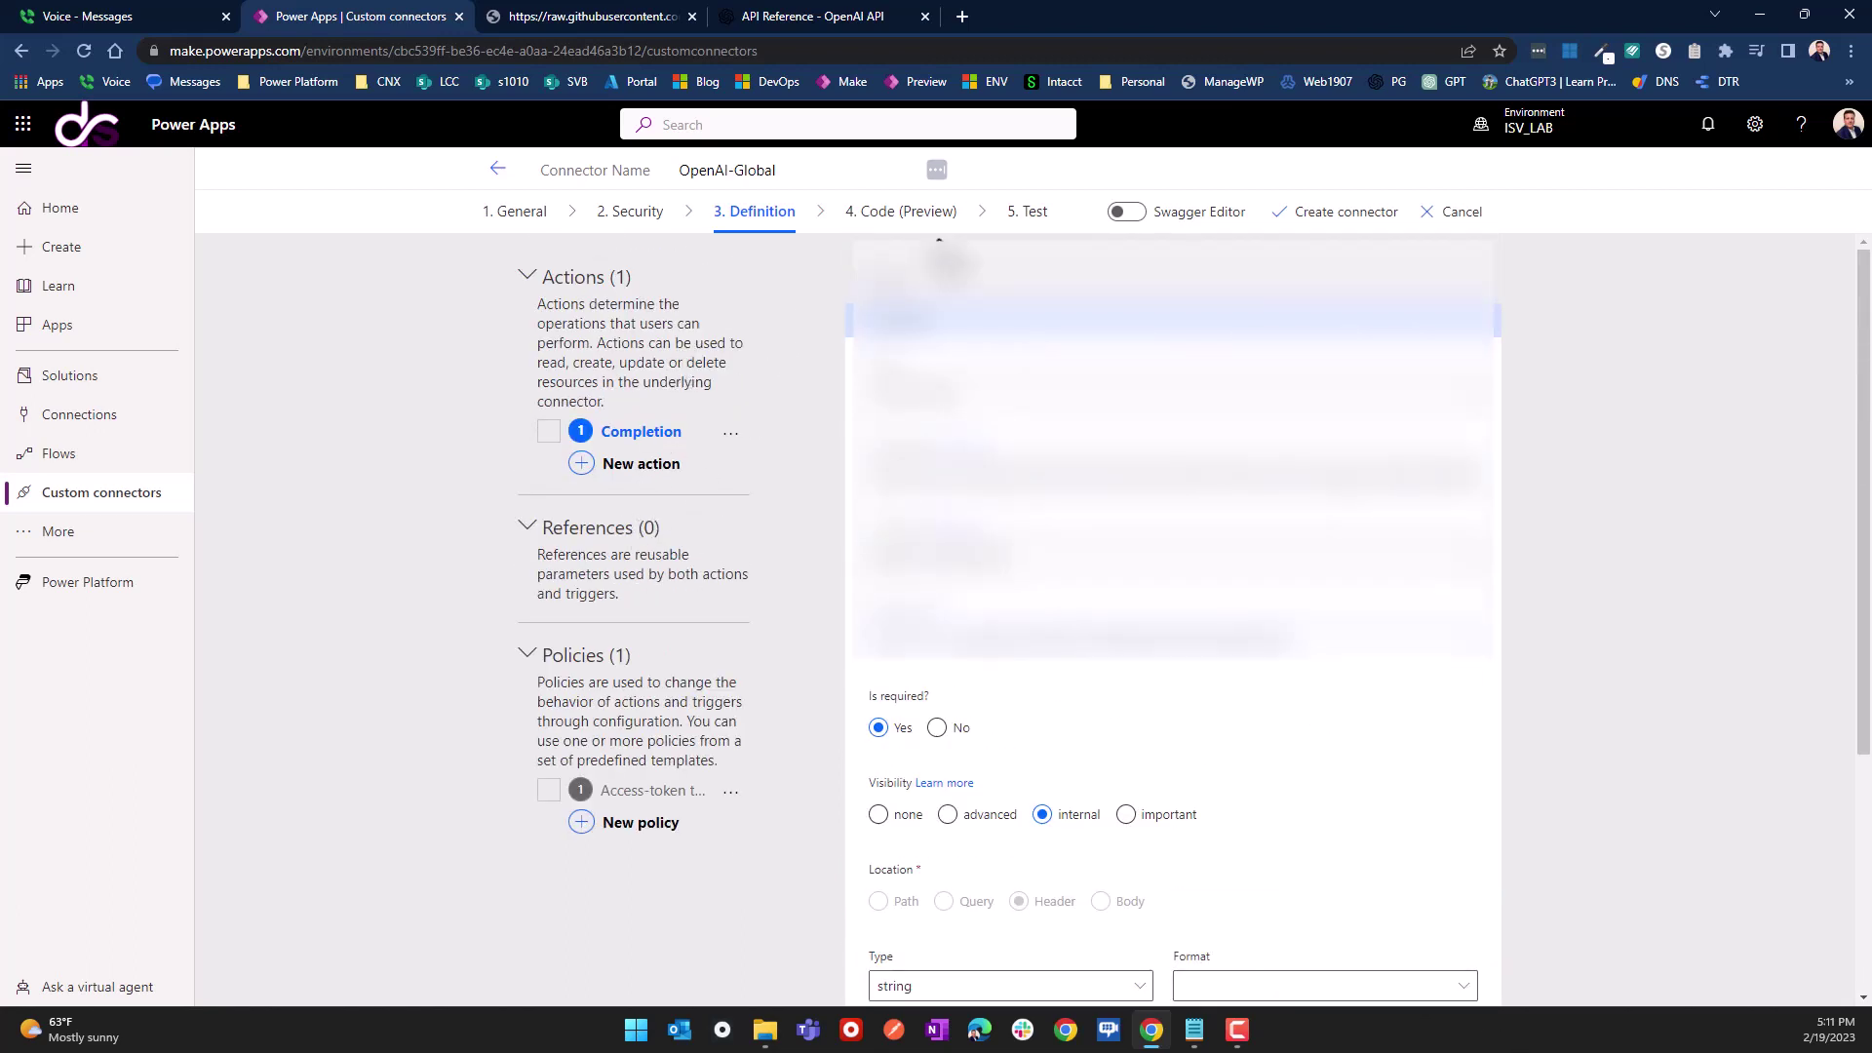
Step: Create the OpenAI-Global custom connector and add a new connection for it from its test section
left_click(1038, 224)
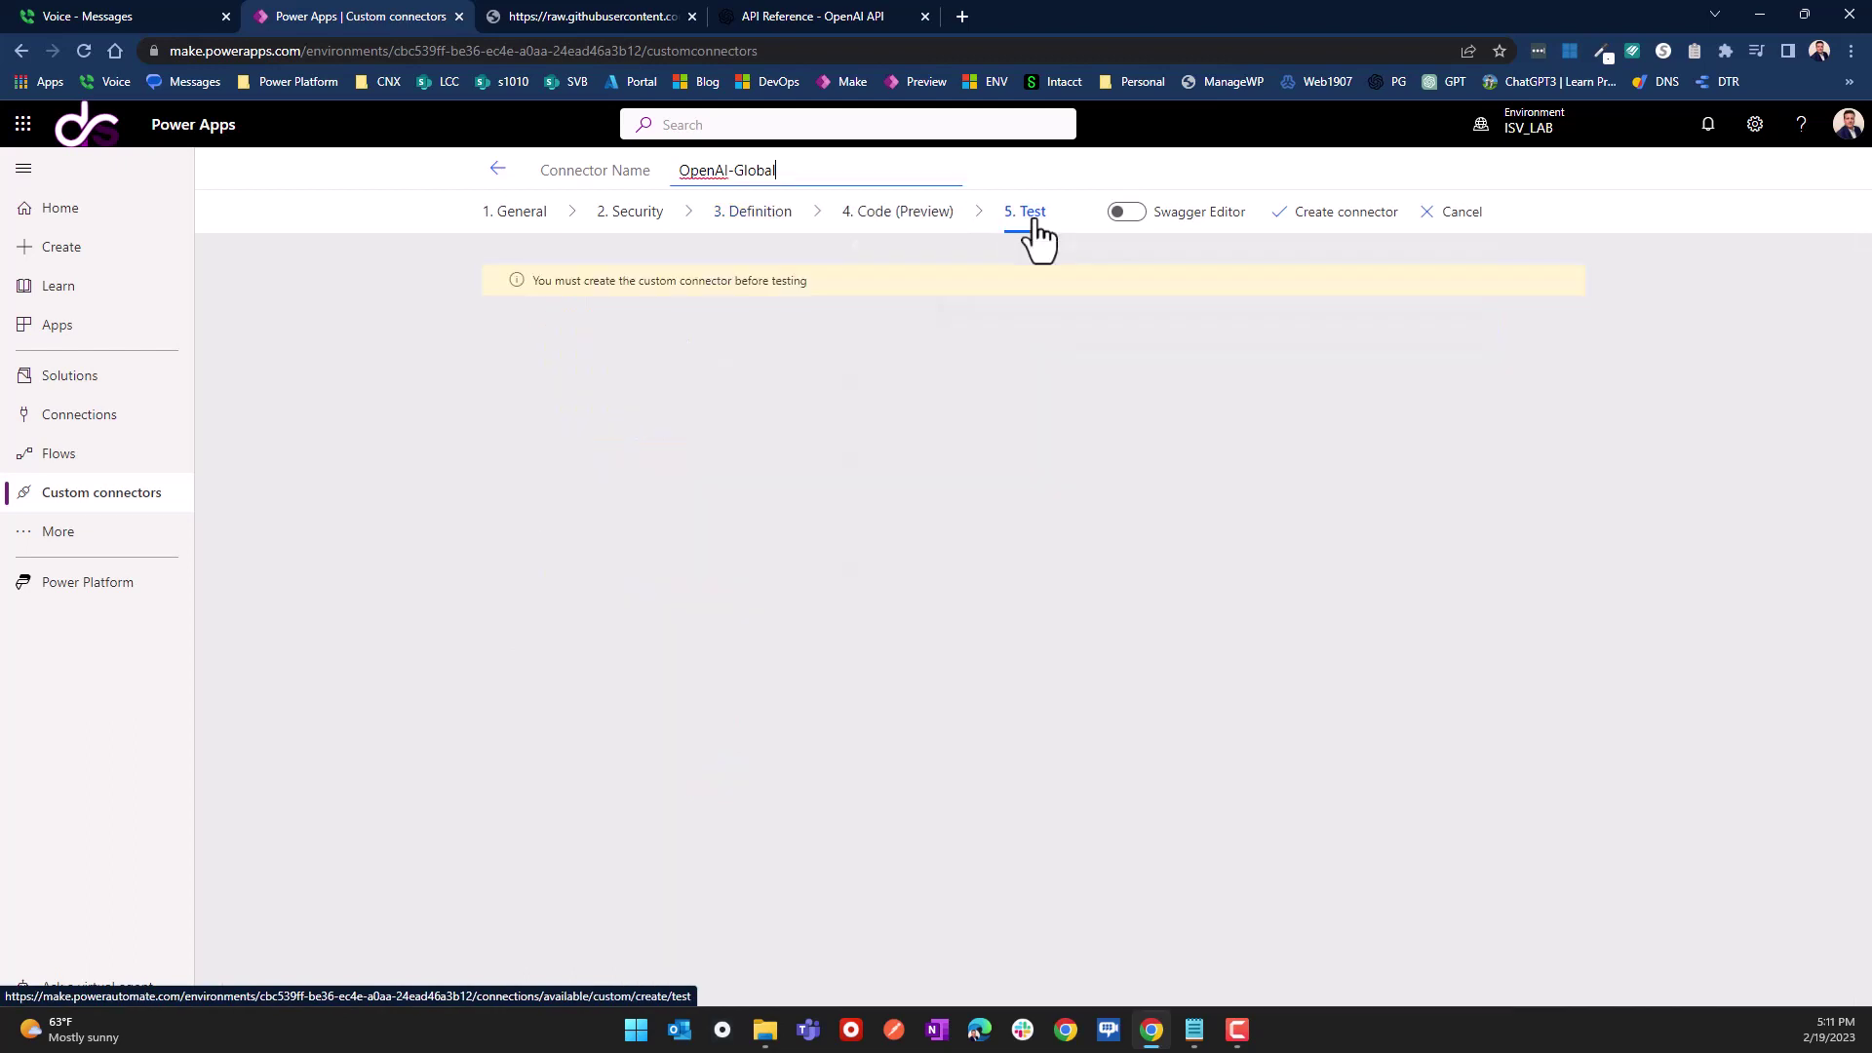
left_click(1328, 214)
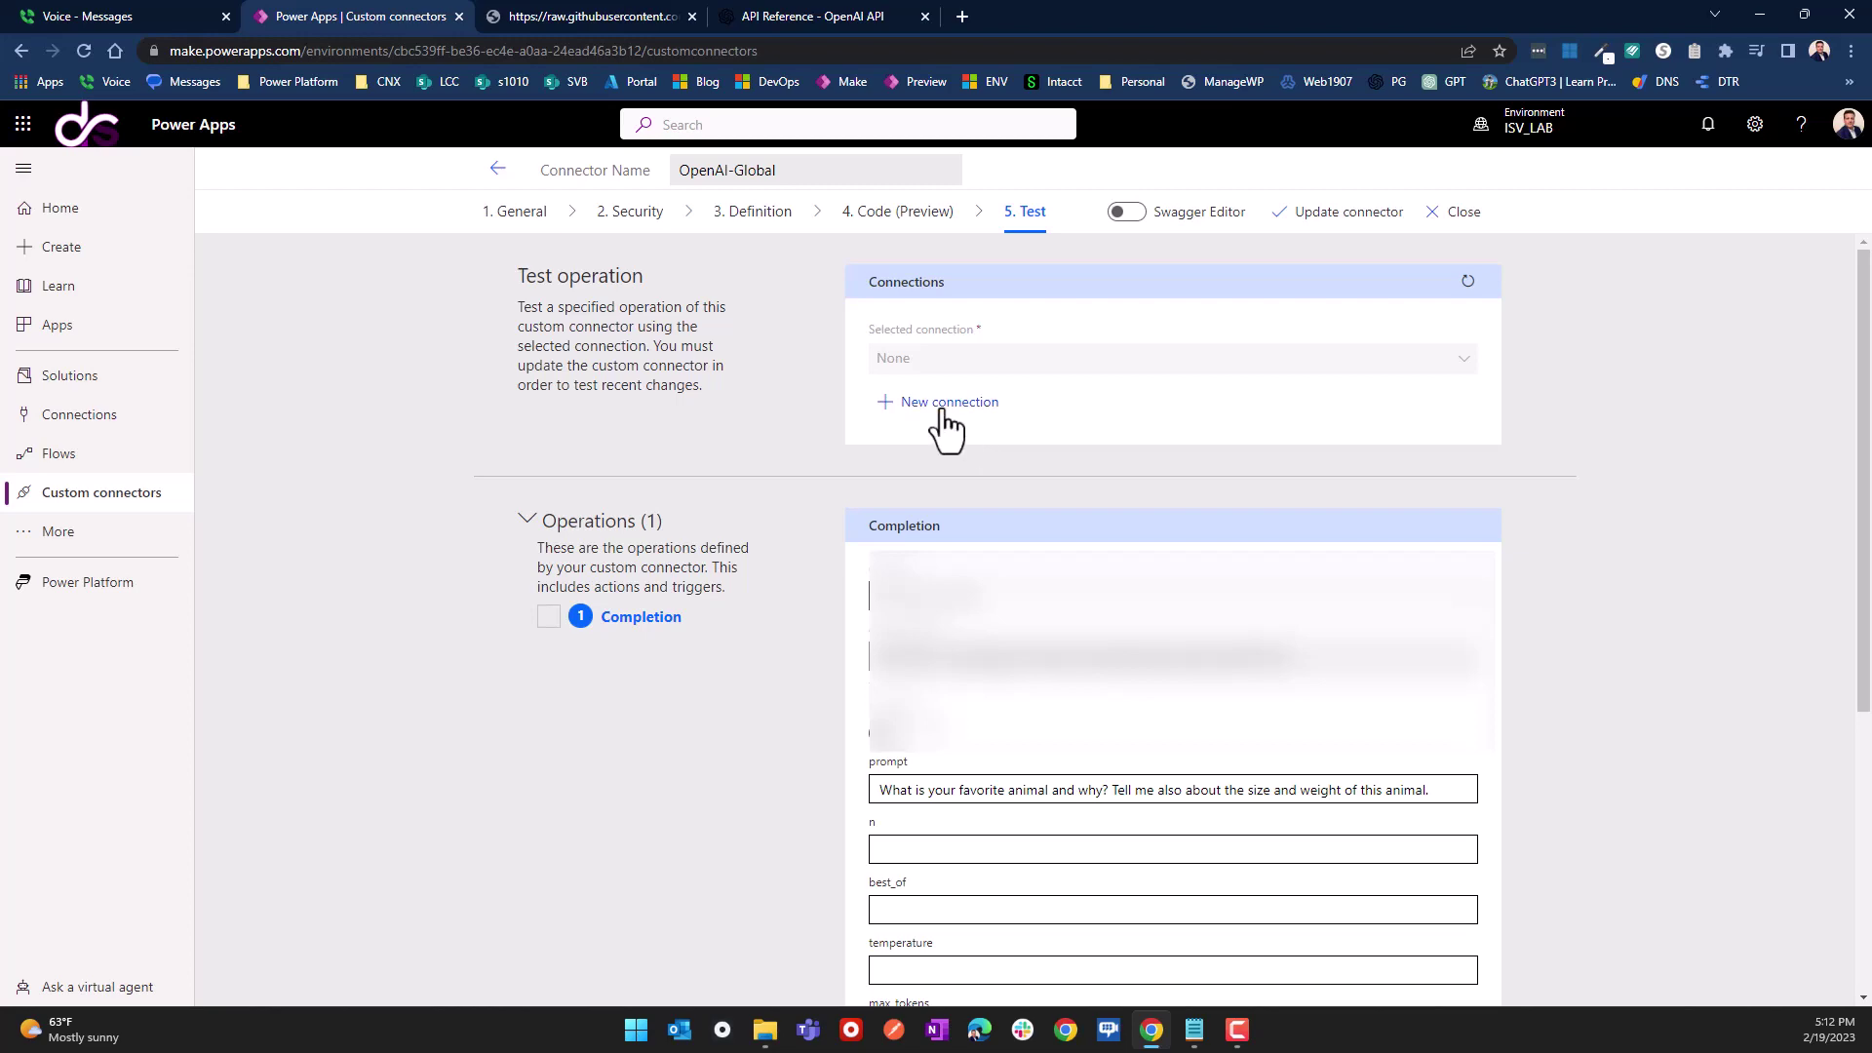
left_click(949, 407)
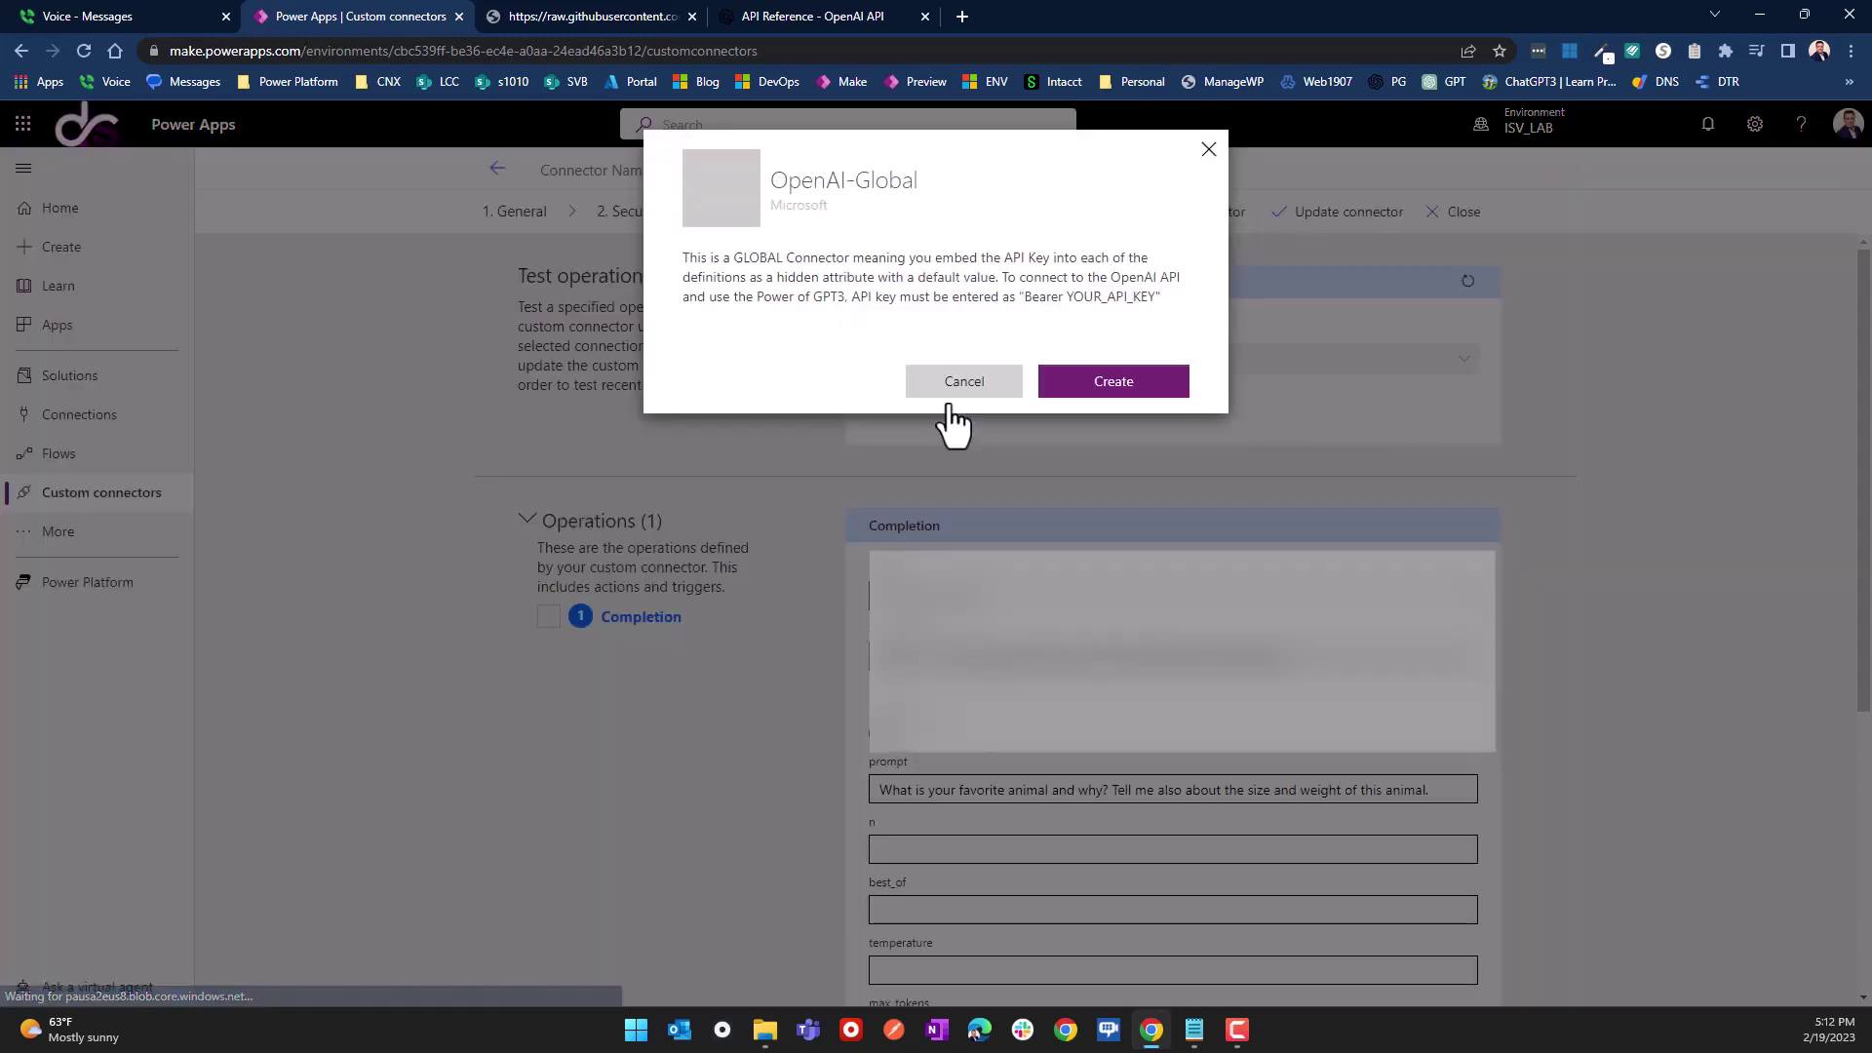
left_click(1146, 389)
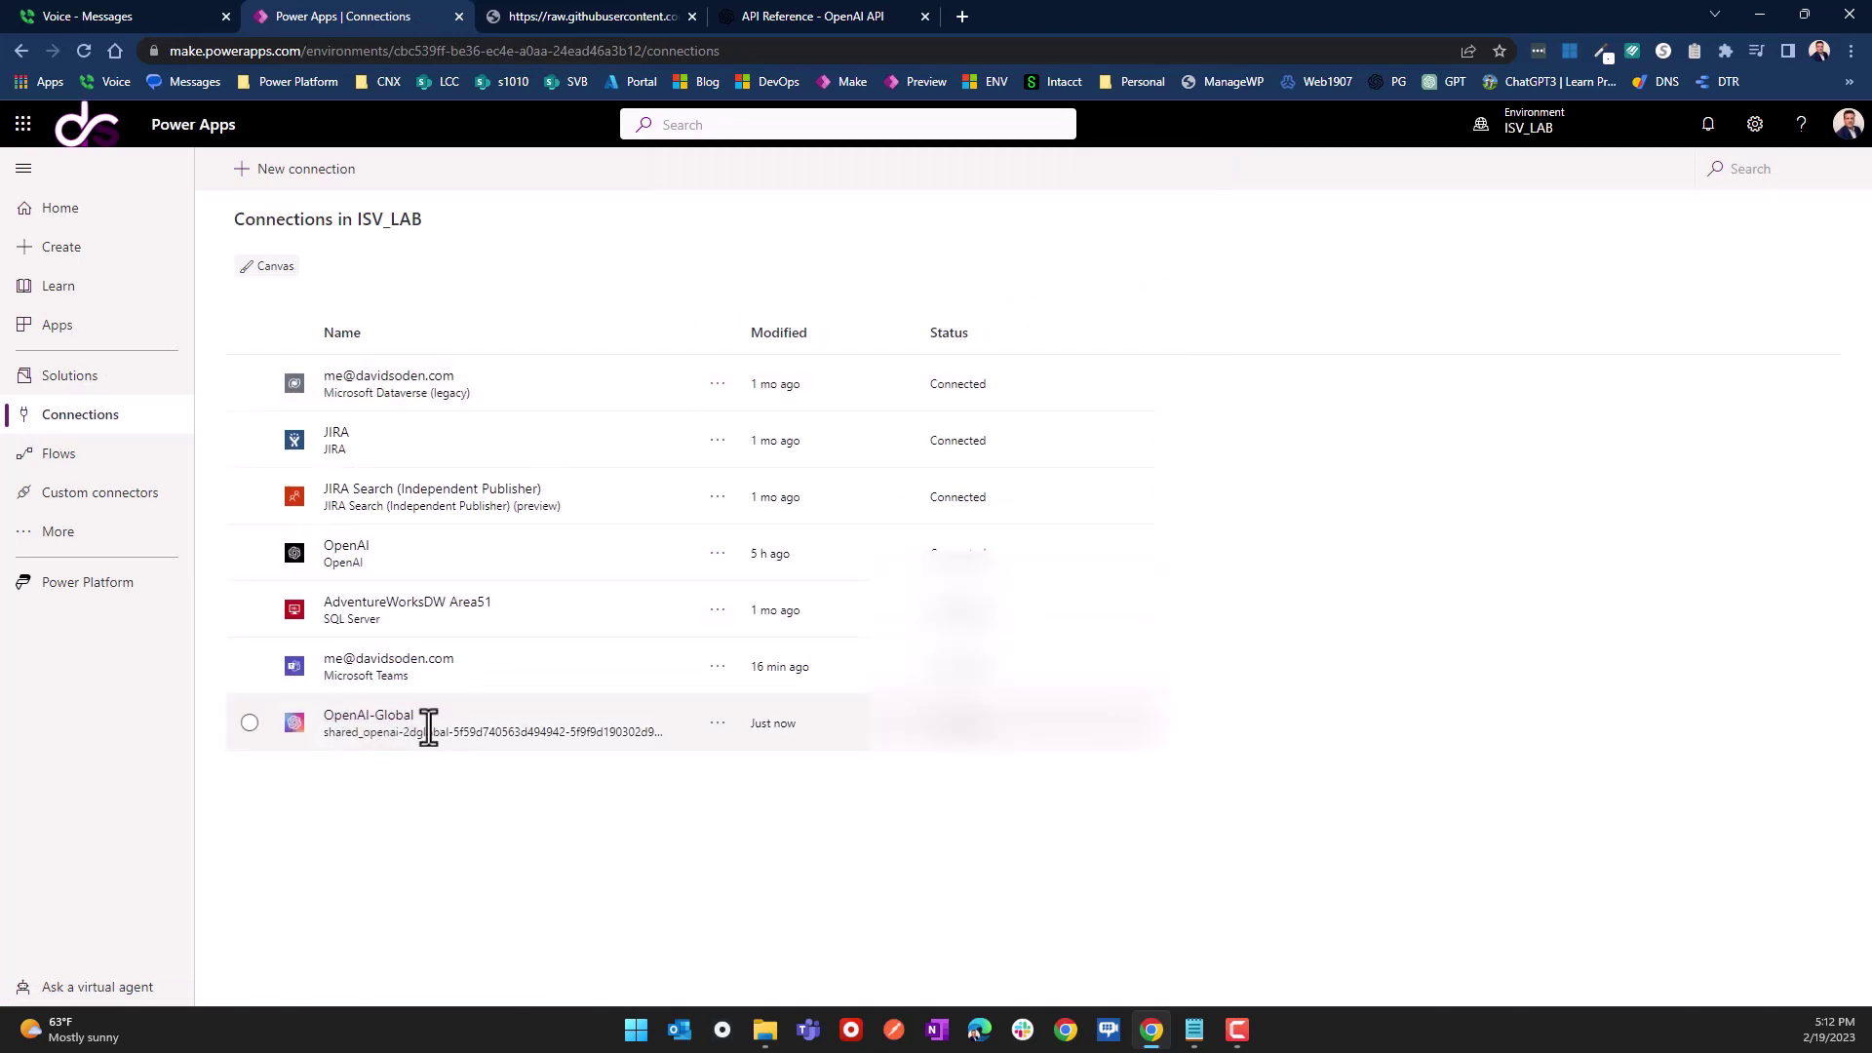
Step: Reopen the OpenAI-Global custom connector for editing and test its Completion operation with the new connection and the default favorite-animal prompt
left_click(72, 493)
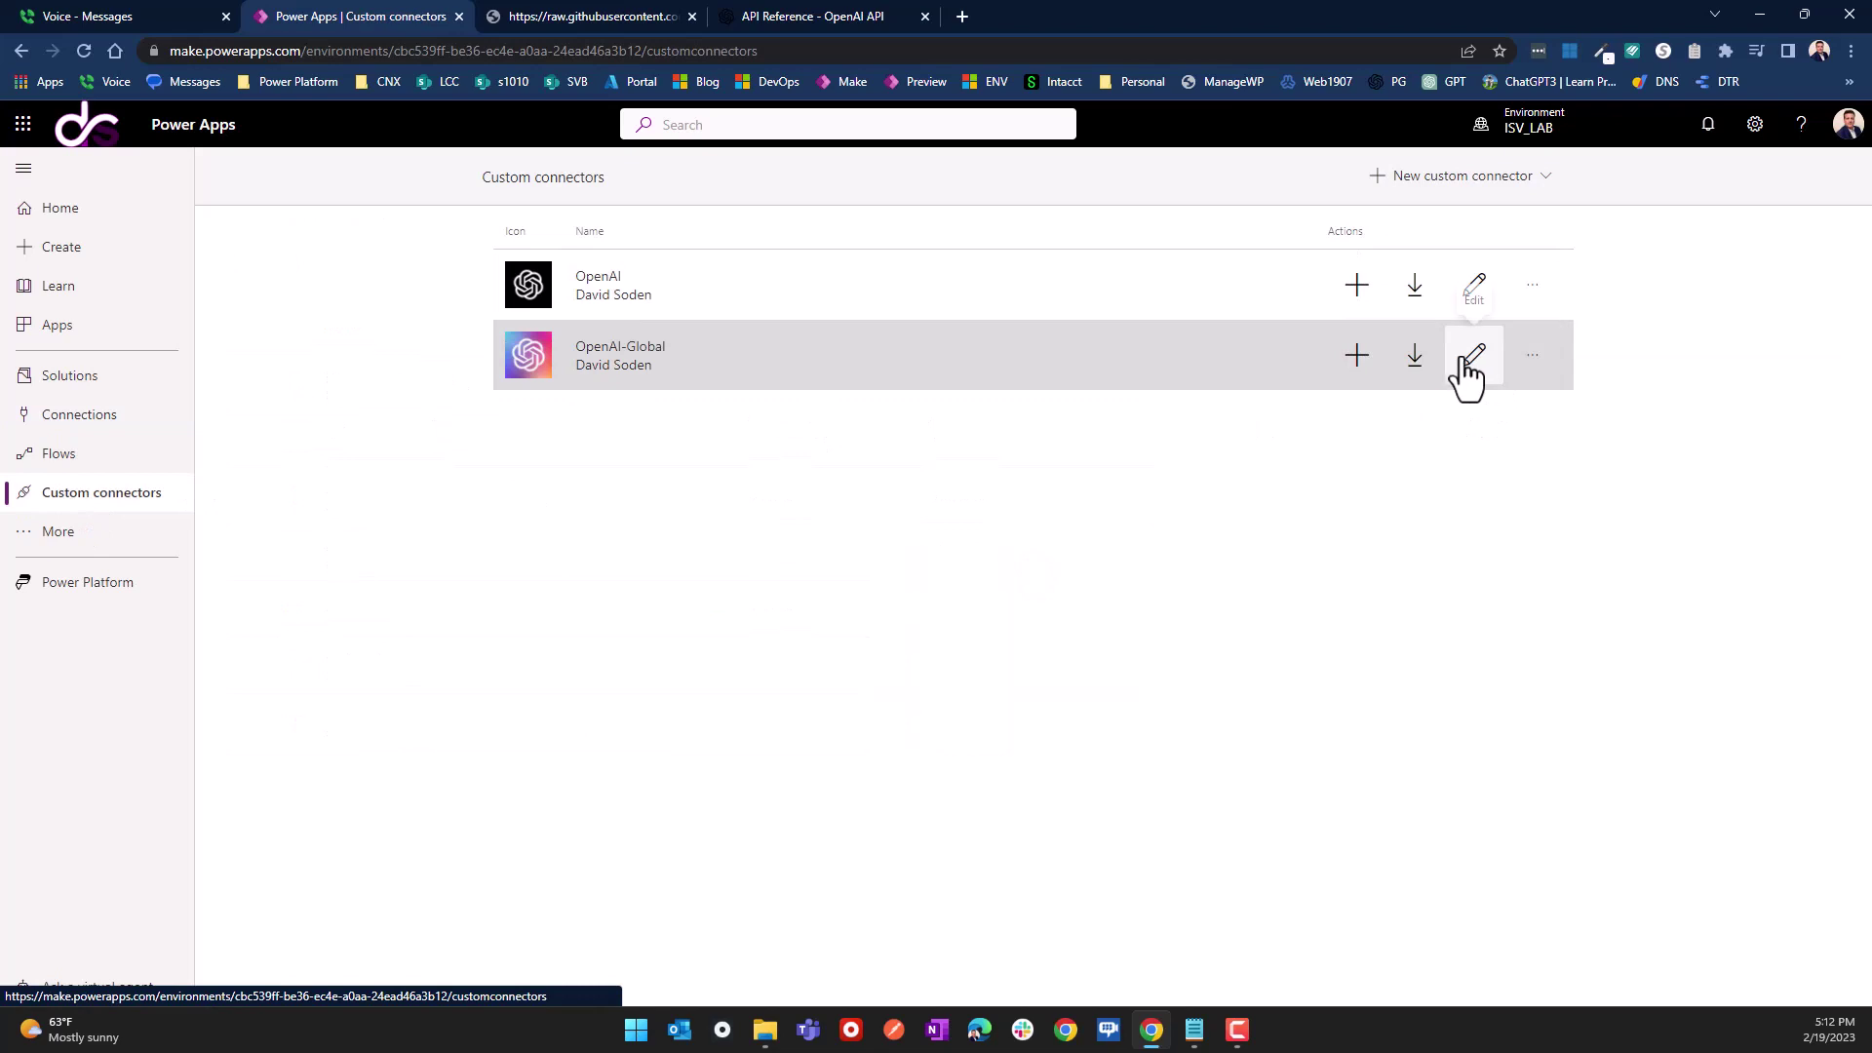
left_click(1491, 362)
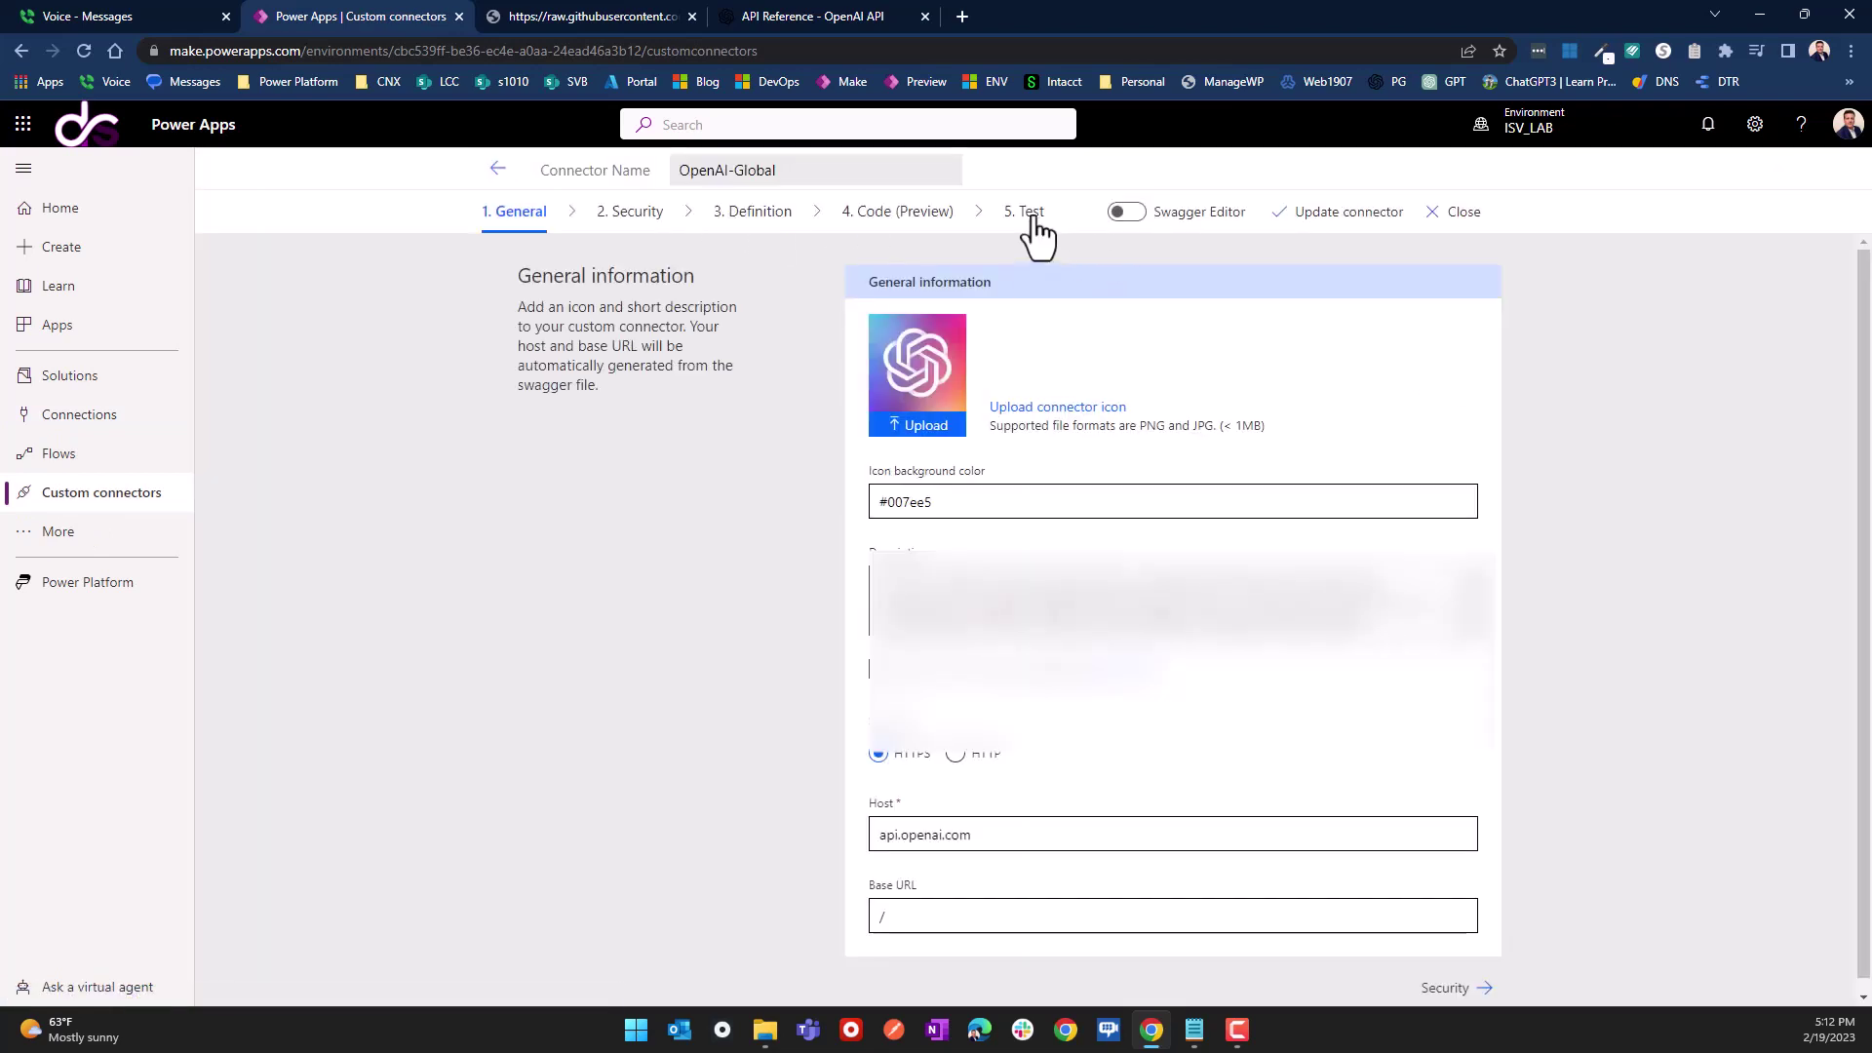
left_click(1036, 219)
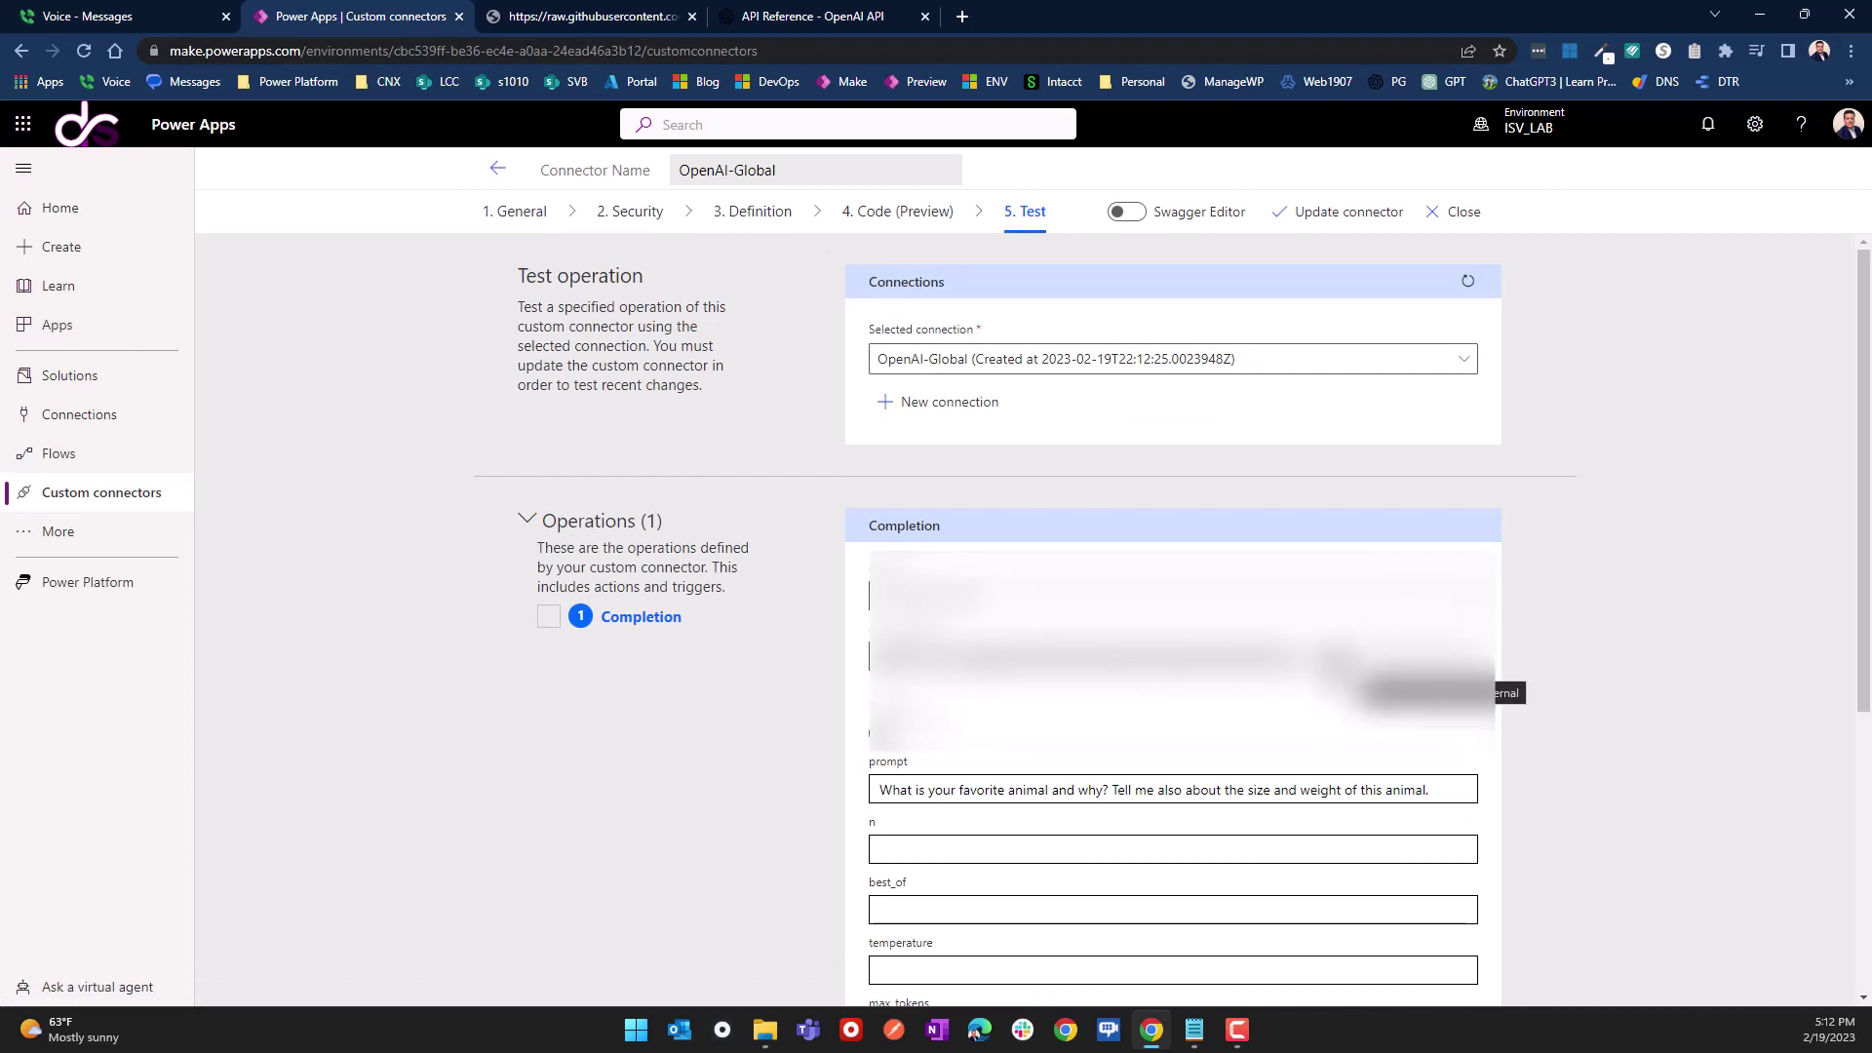
scroll(1121, 682, "down", 5)
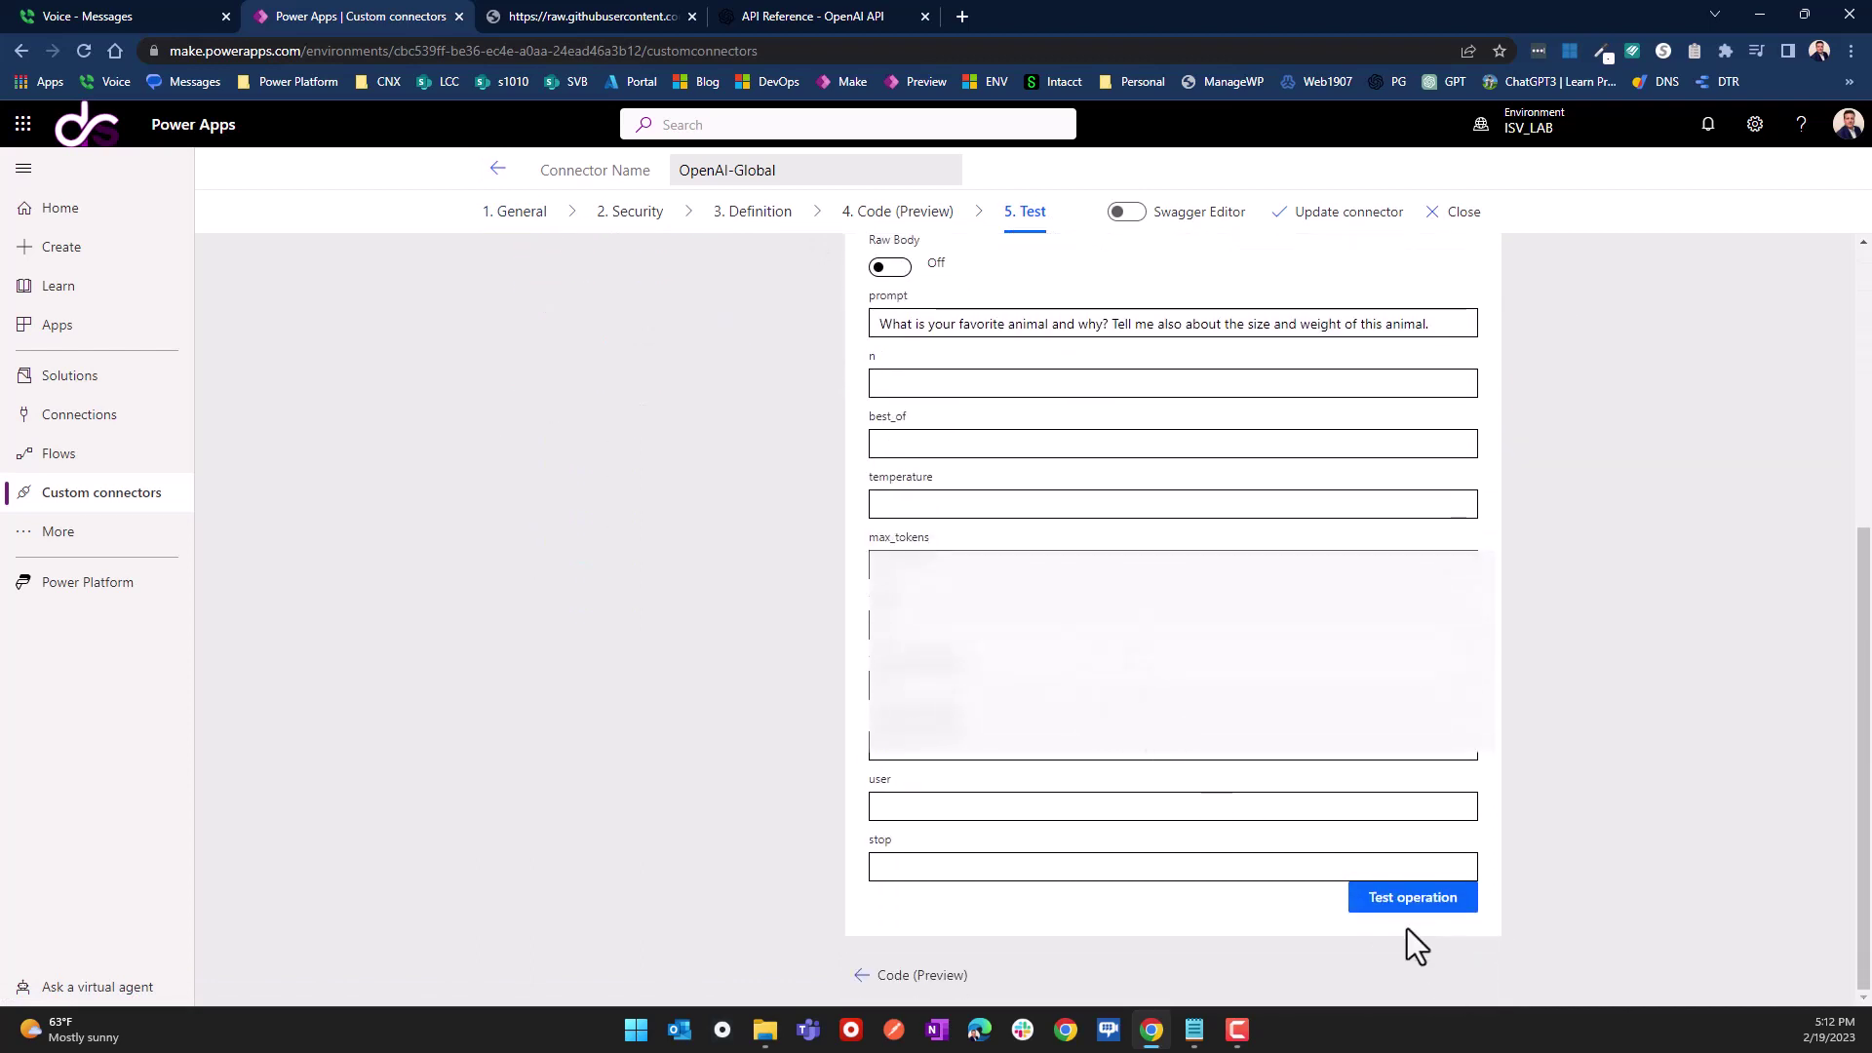
left_click(1402, 899)
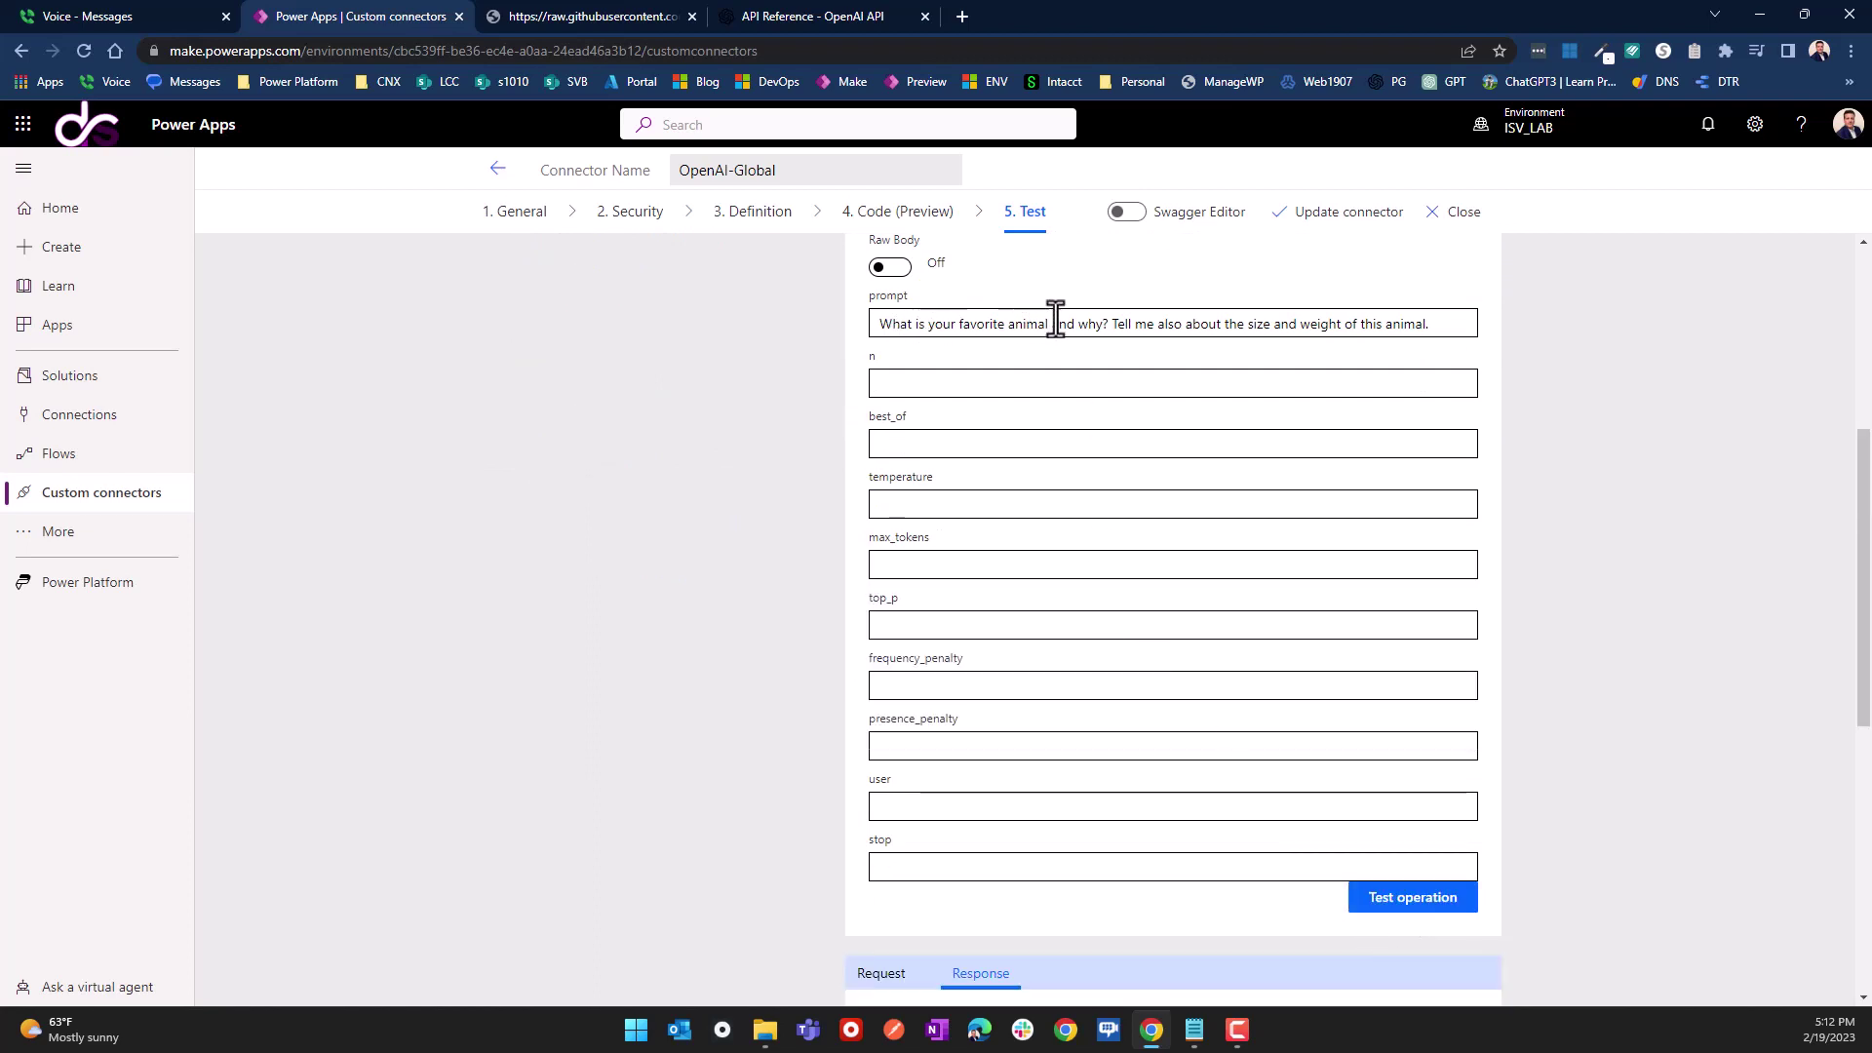
Step: Examine the test response's status and the completion text in its body, and return to the Completion operation's test parameters
scroll(1128, 543, "down", 4)
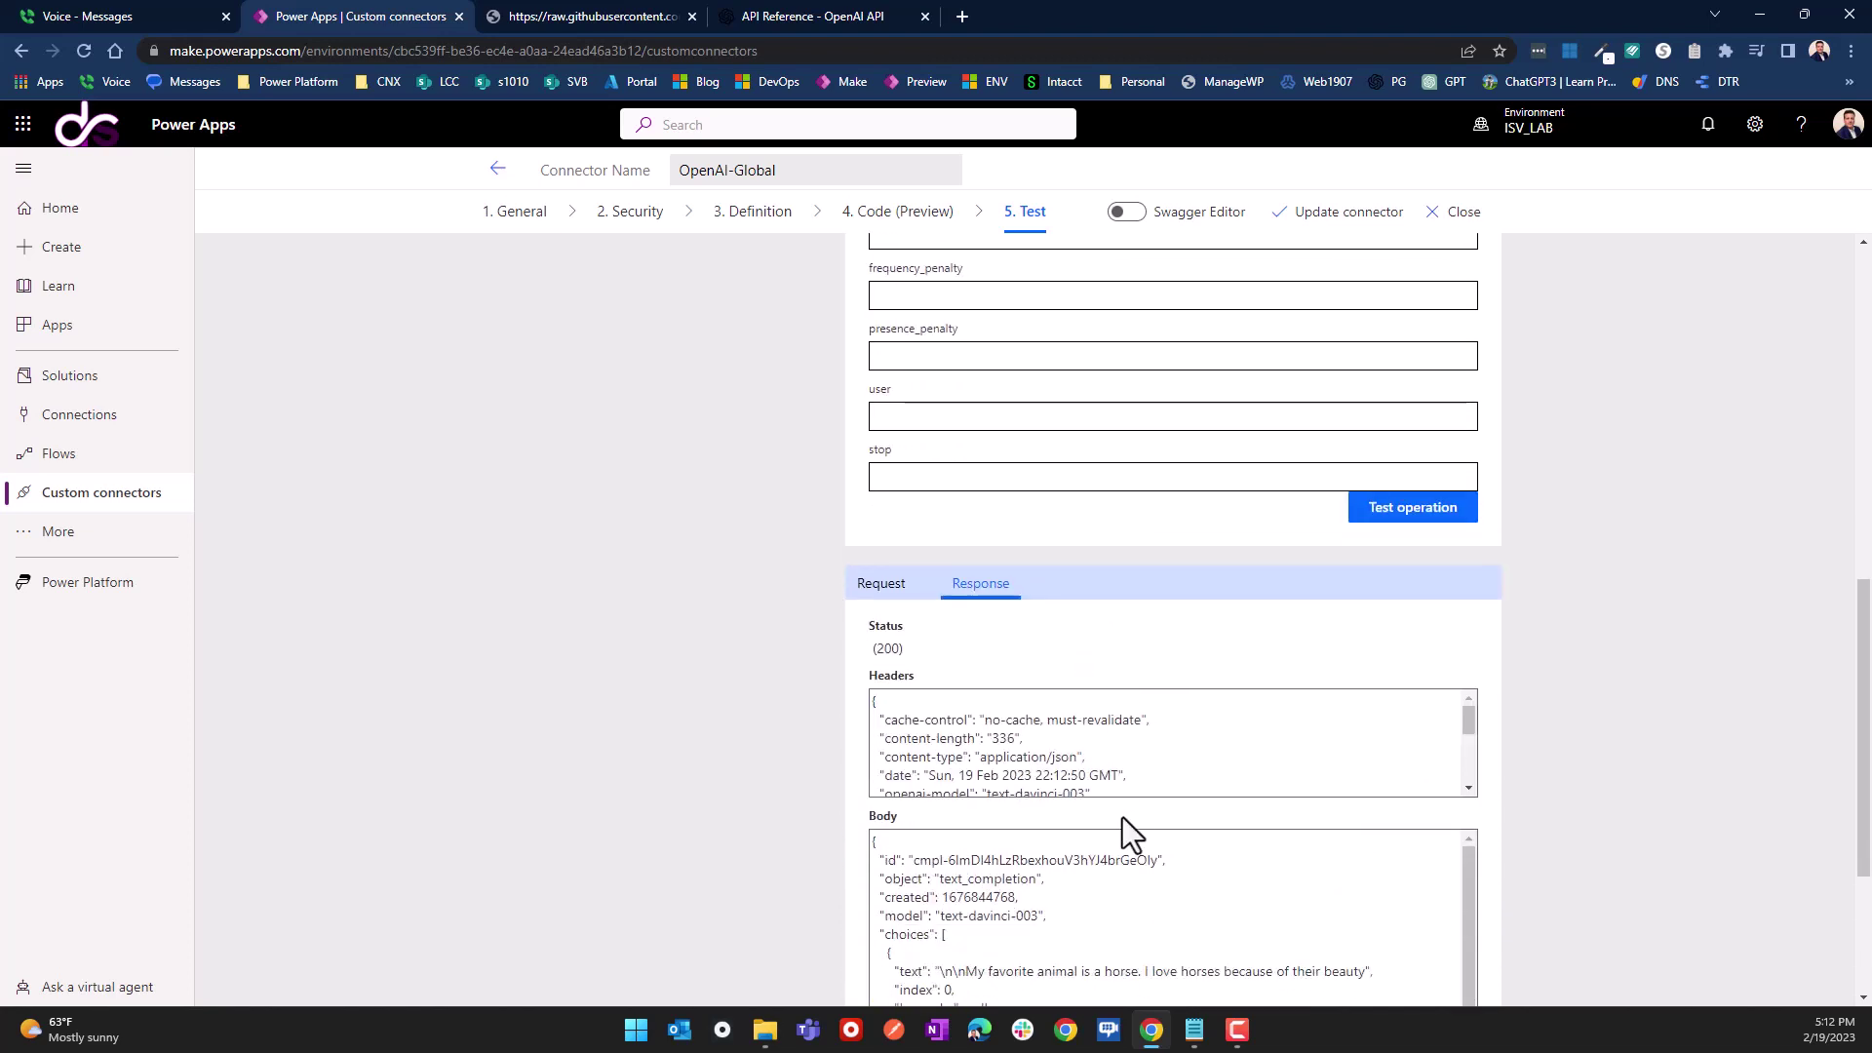
scroll(1128, 831, "down", 1)
scroll(1099, 807, "down", 1)
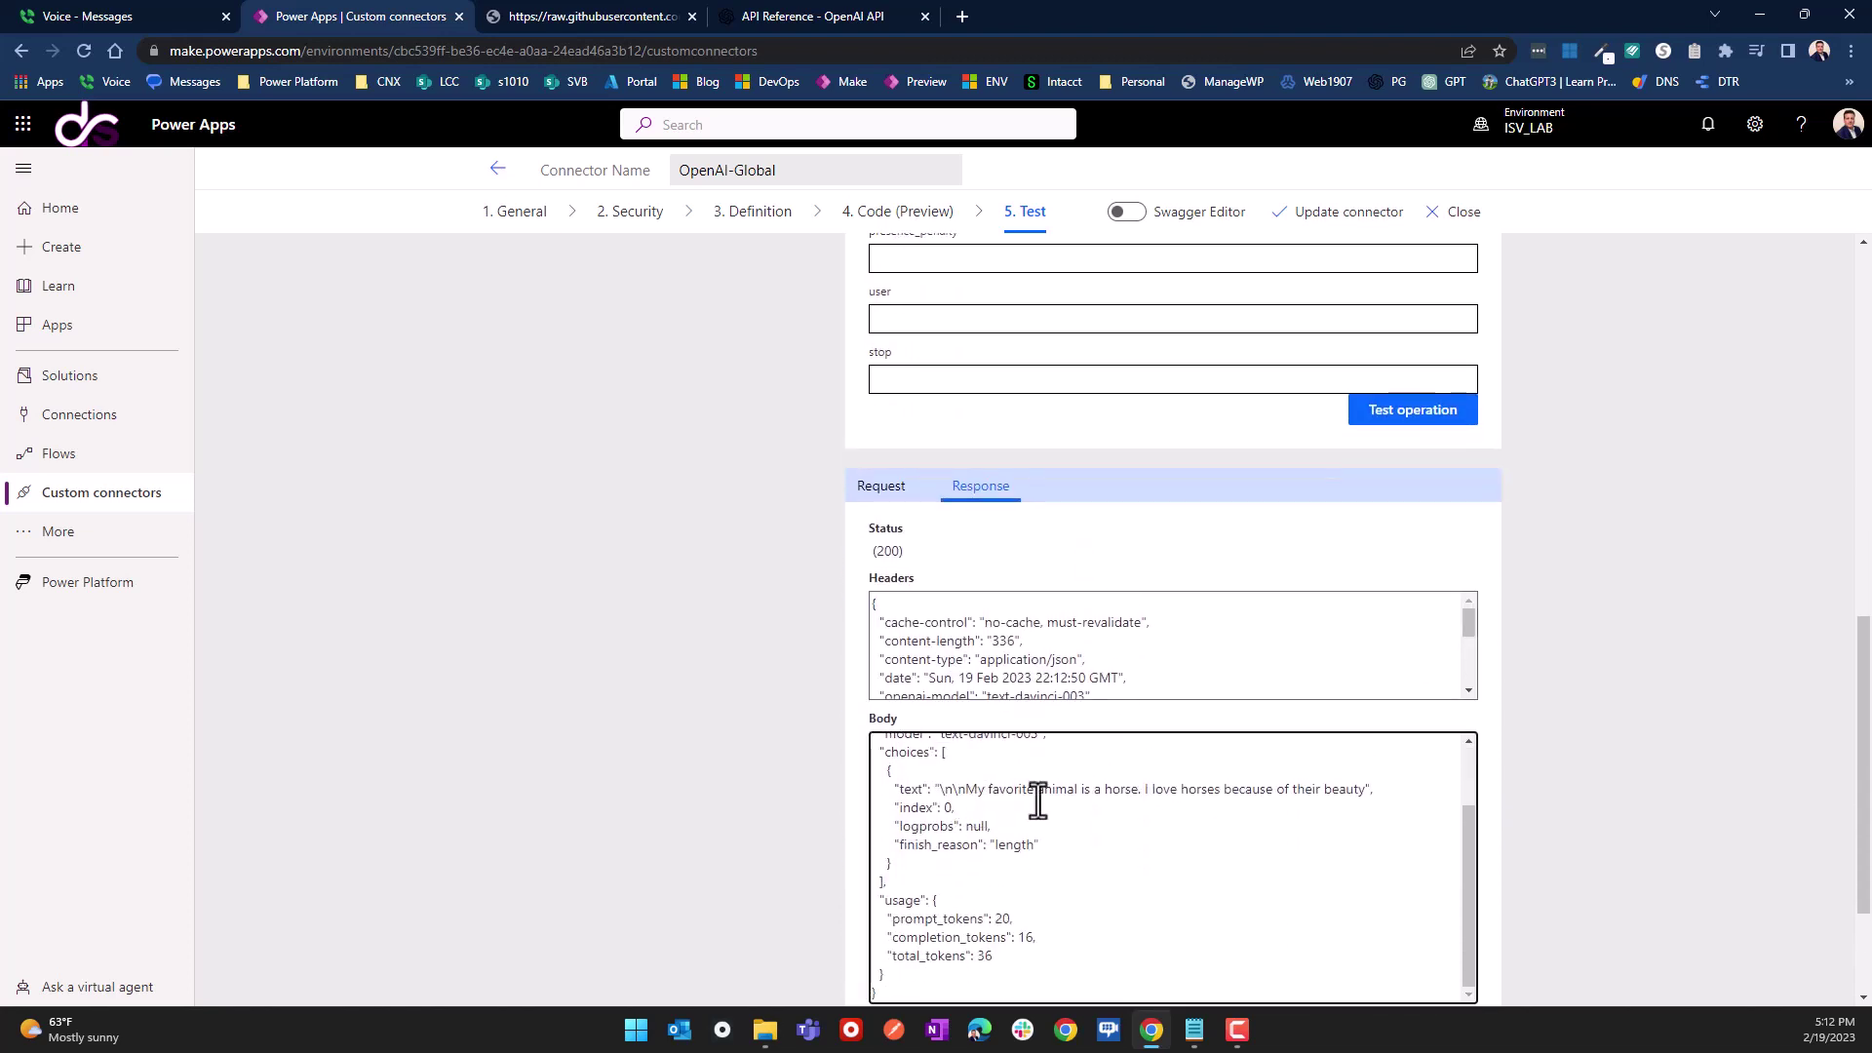
left_click_drag(1094, 796, 1271, 802)
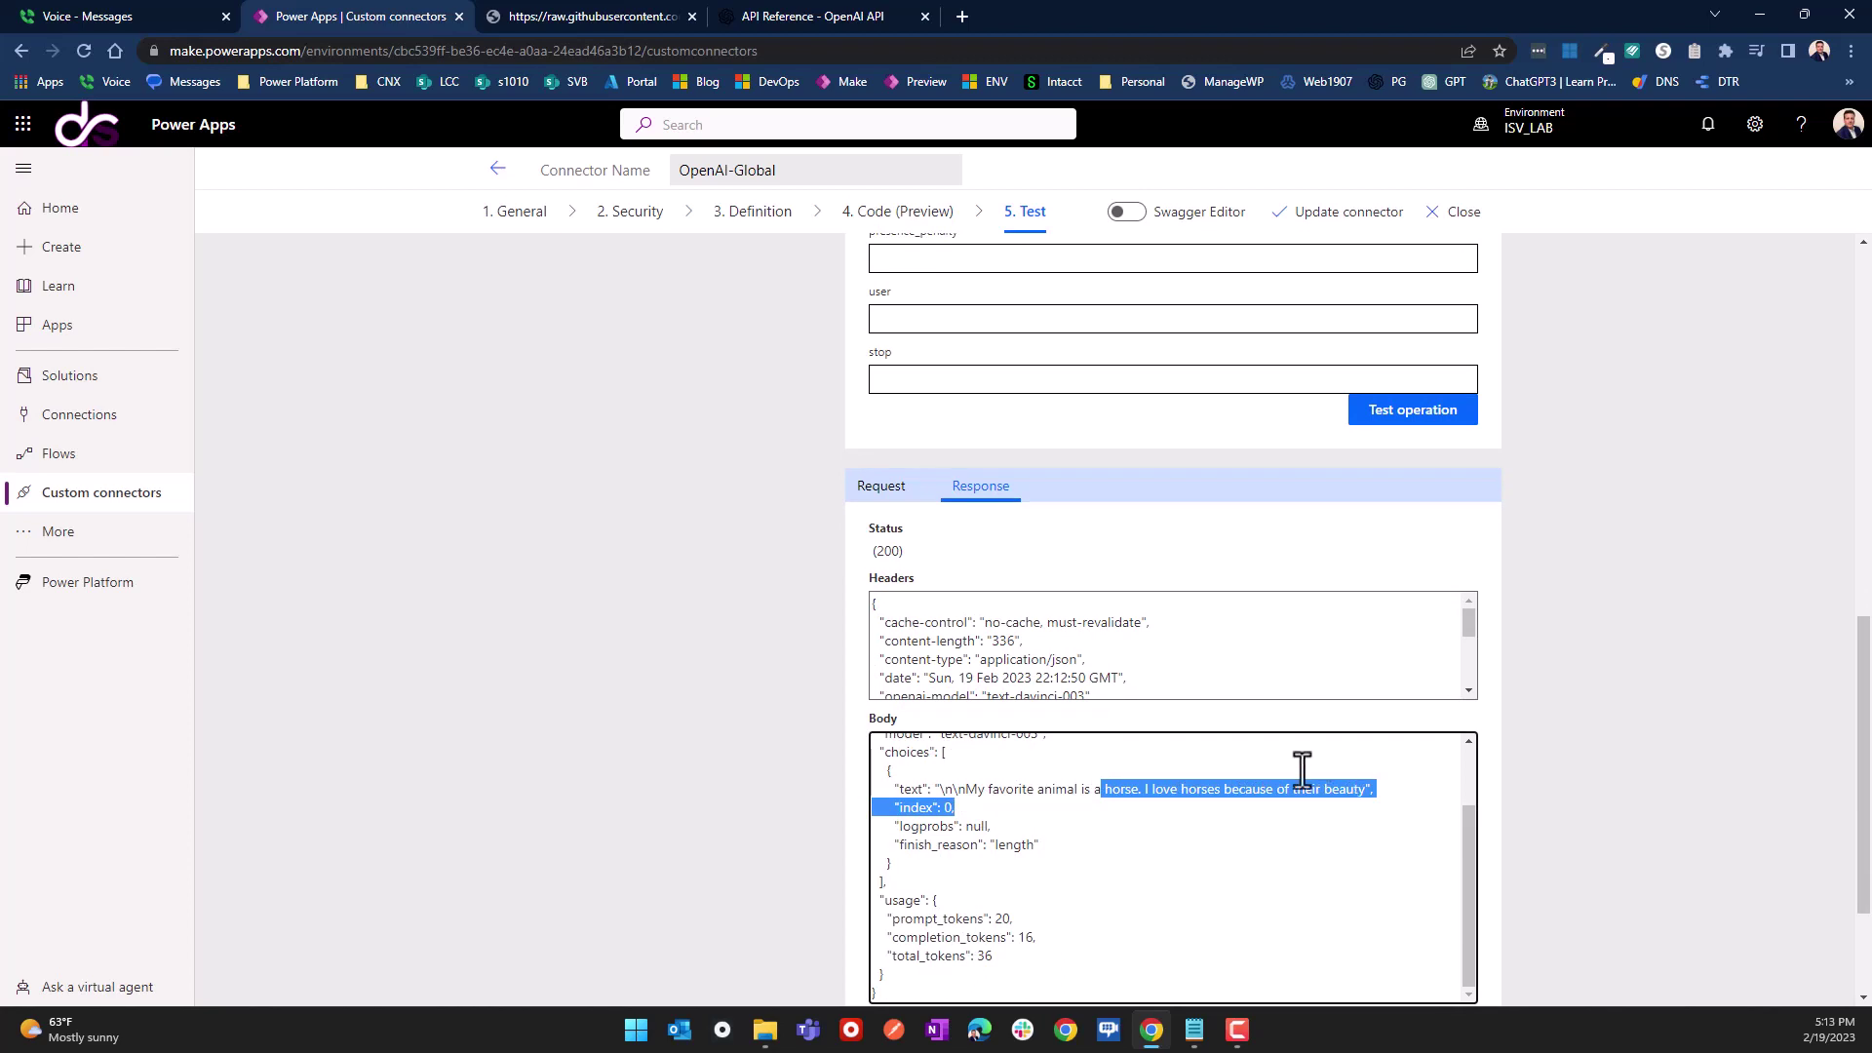
scroll(1141, 681, "up", 1)
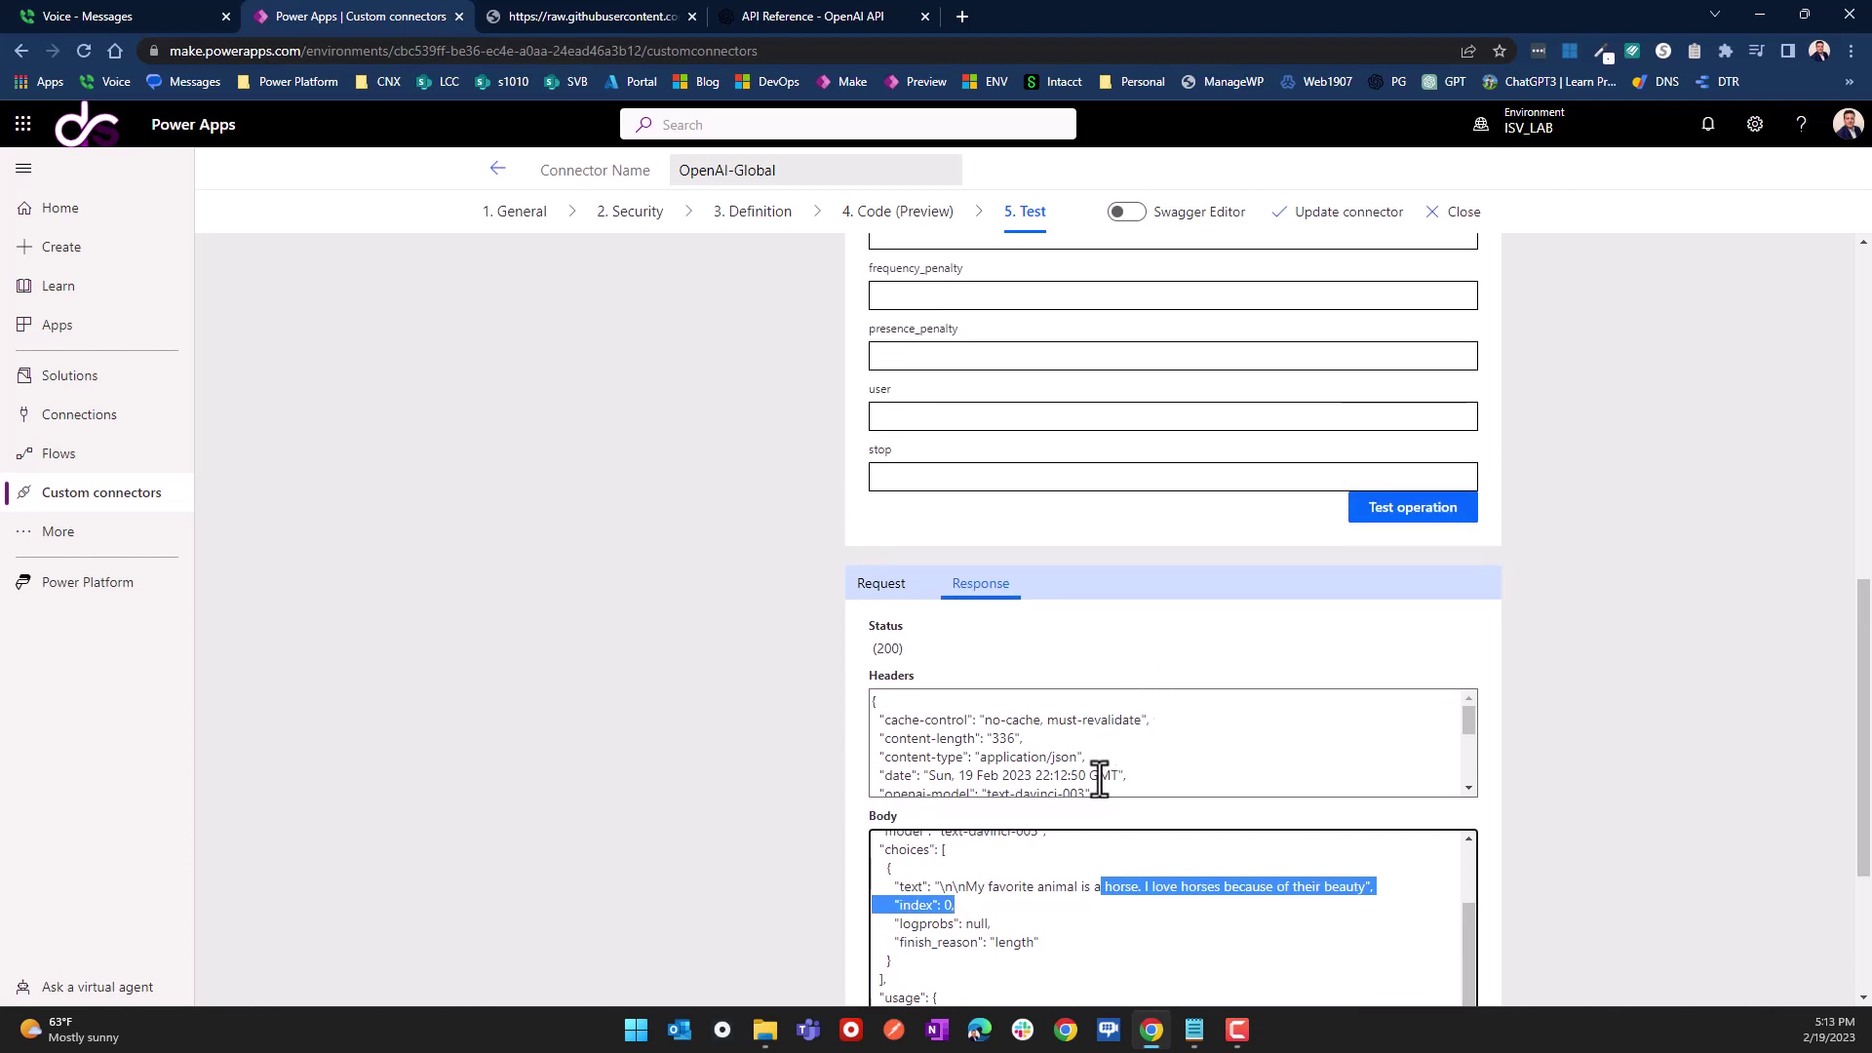
left_click(638, 212)
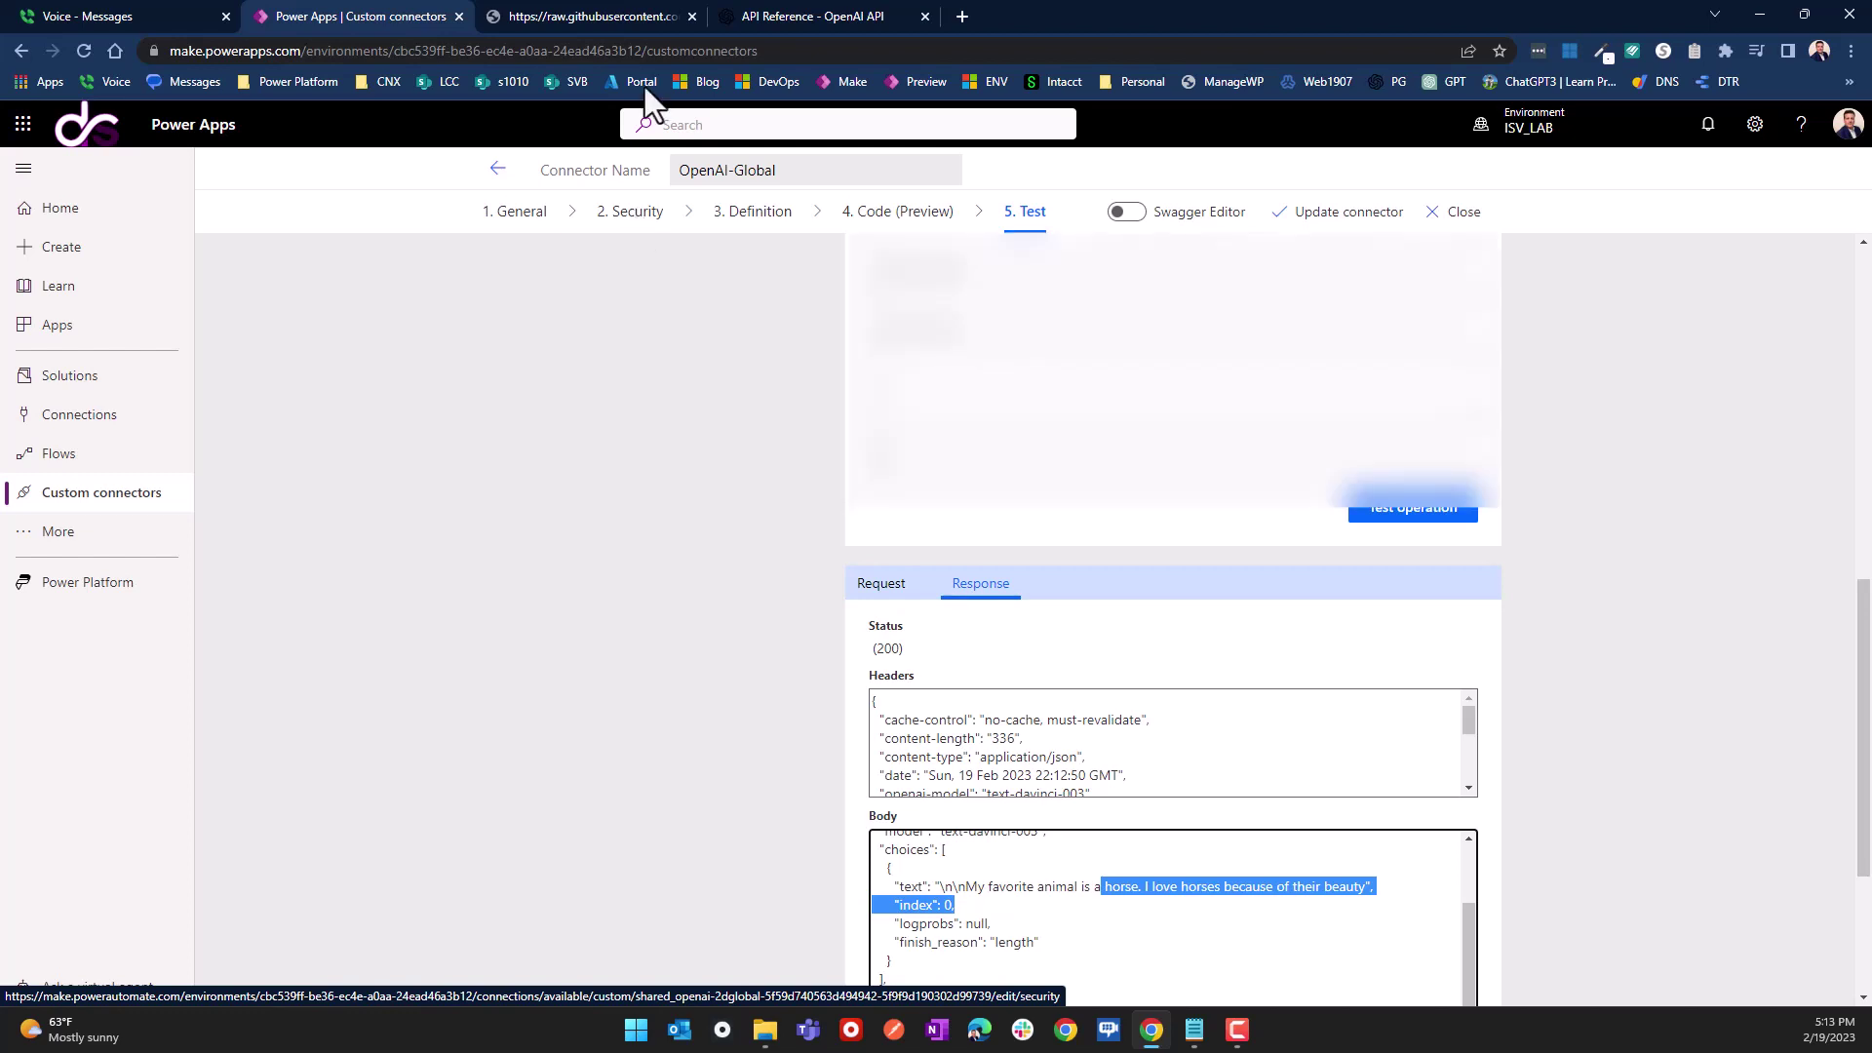
scroll(979, 582, "up", 5)
scroll(973, 575, "up", 1)
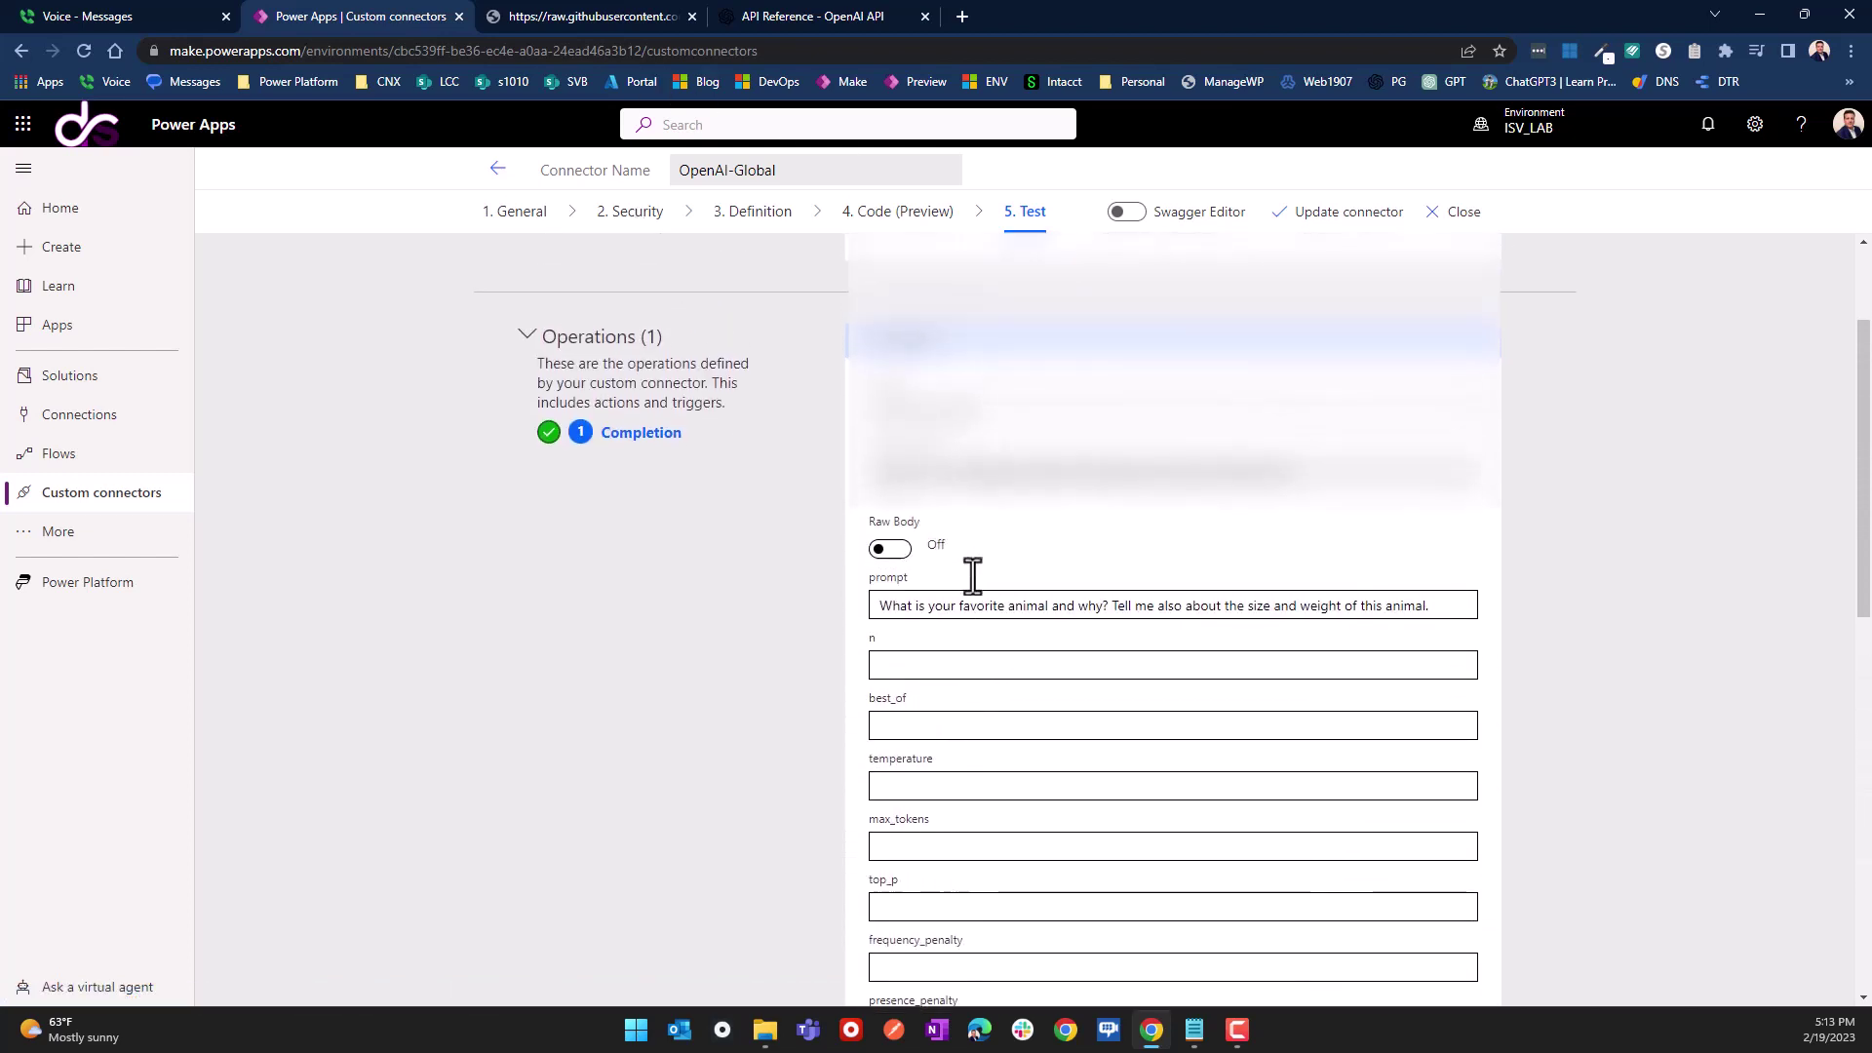